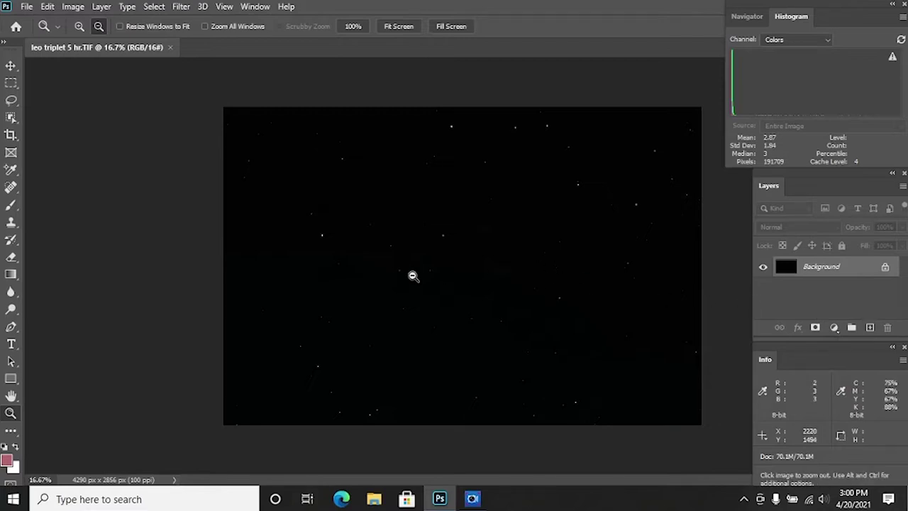
# Place a colour sample point on the dark sky background, then zoom to 200% on the bright star
pyautogui.click(12, 170)
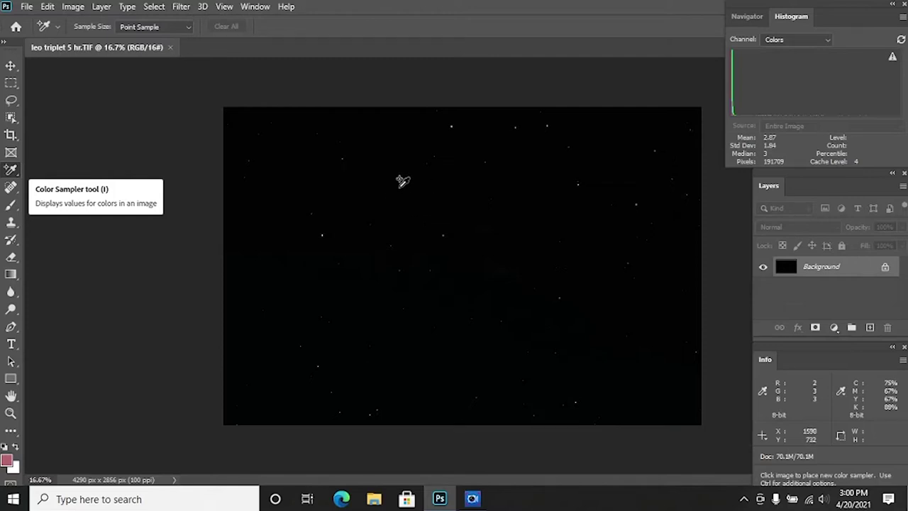
pyautogui.click(405, 200)
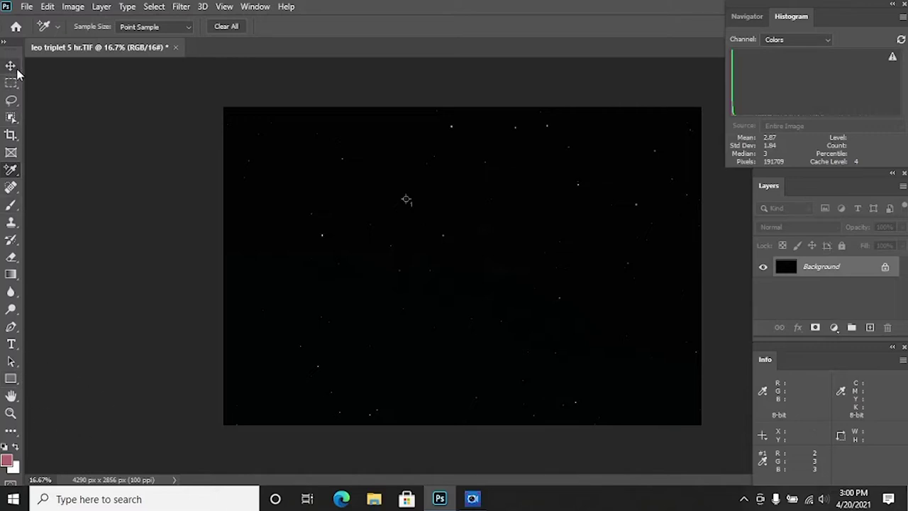
pyautogui.click(10, 414)
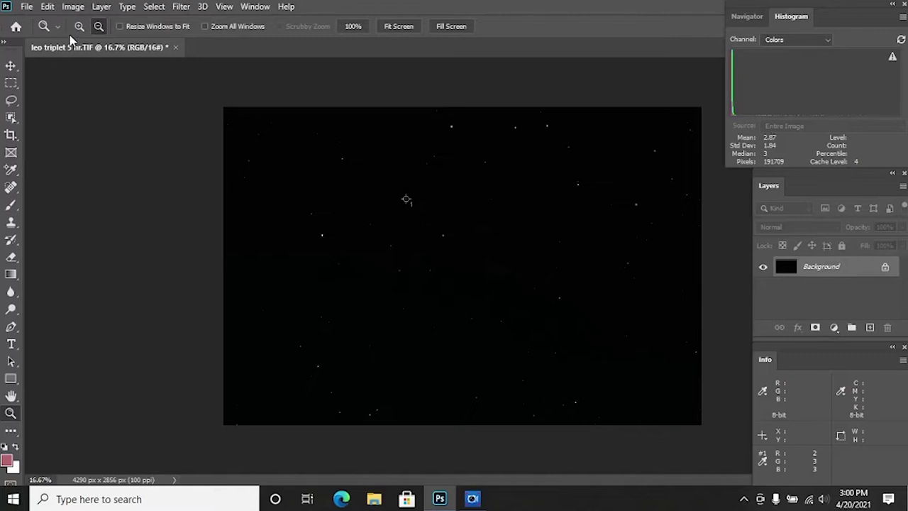
pyautogui.click(334, 235)
pyautogui.click(334, 235)
pyautogui.click(305, 222)
pyautogui.click(330, 237)
pyautogui.click(330, 237)
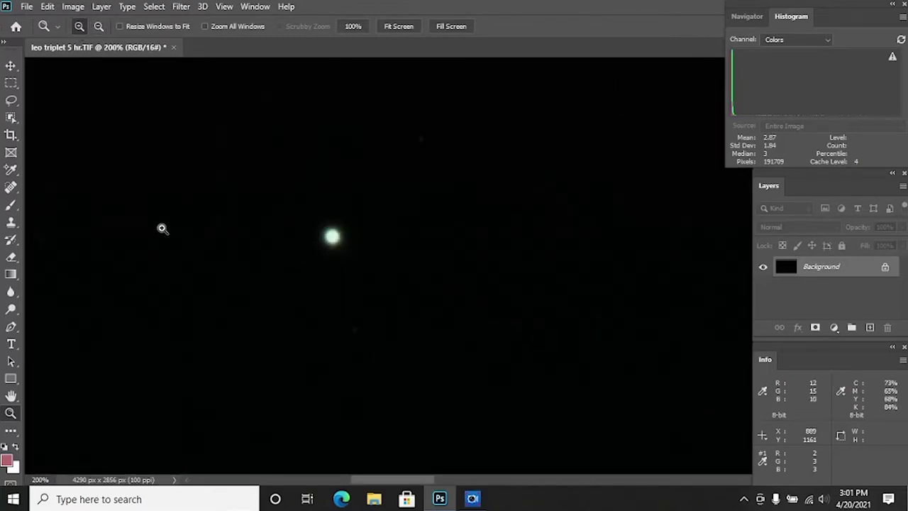
# Place a second colour sample point on the bright star, then zoom back out to the whole image
pyautogui.click(12, 171)
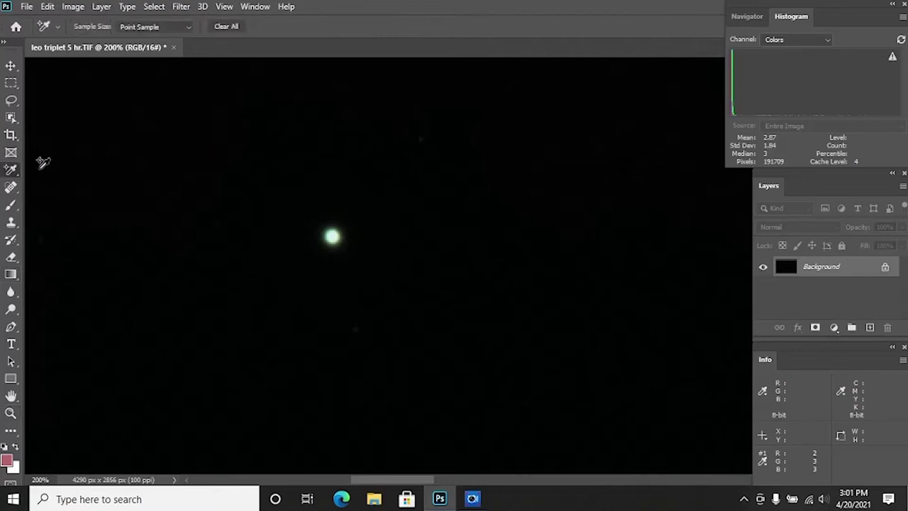
pyautogui.click(333, 236)
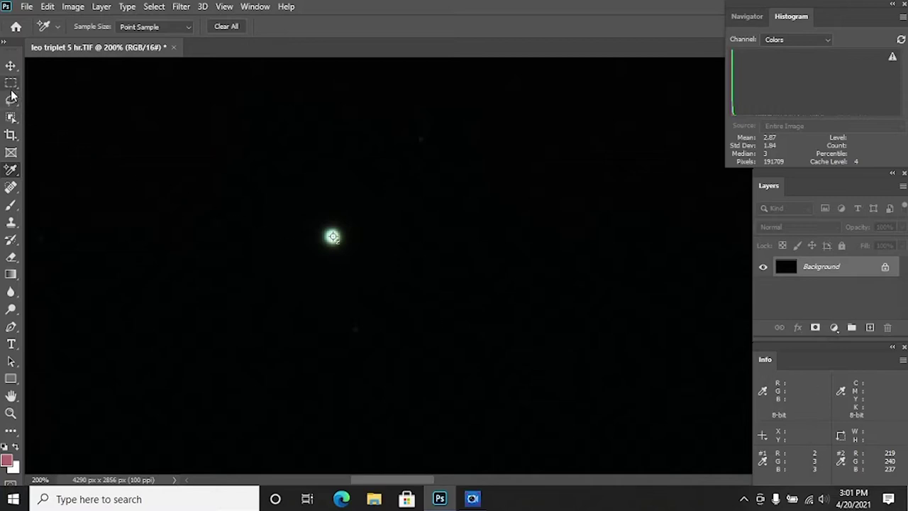
pyautogui.click(11, 413)
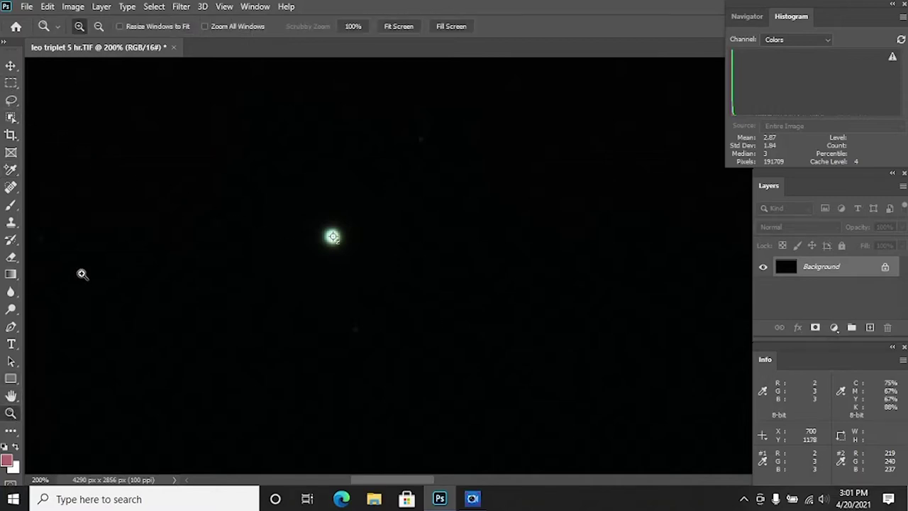
pyautogui.click(99, 28)
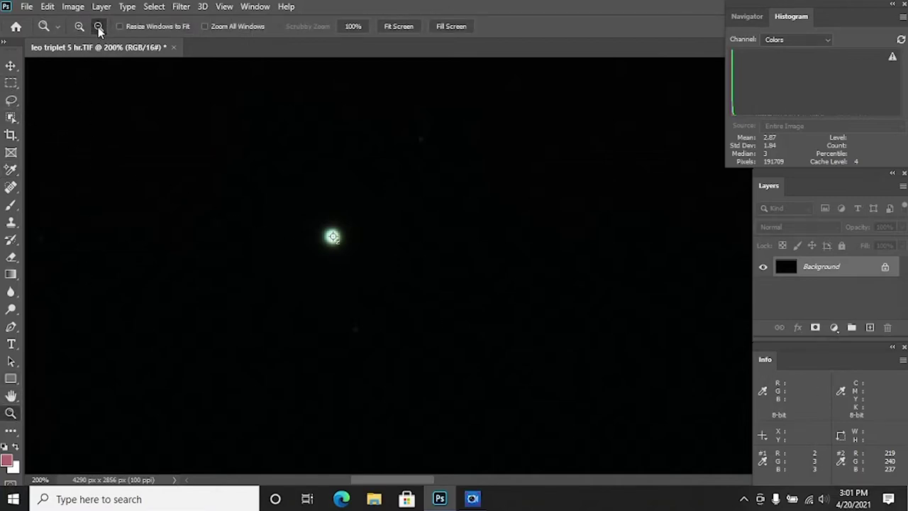
pyautogui.click(441, 255)
pyautogui.click(440, 290)
pyautogui.click(440, 290)
pyautogui.moveTo(426, 480); pyautogui.dragTo(529, 486)
pyautogui.click(478, 312)
pyautogui.click(478, 312)
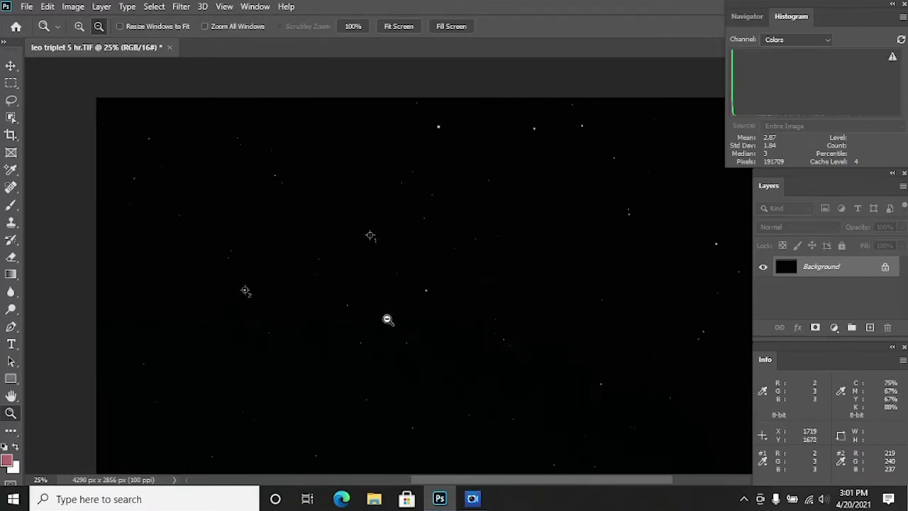
pyautogui.click(424, 334)
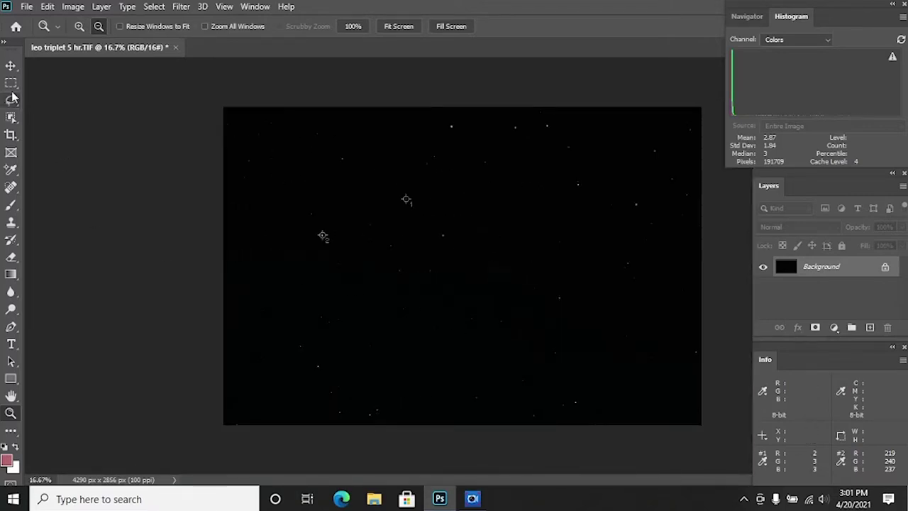
pyautogui.click(11, 135)
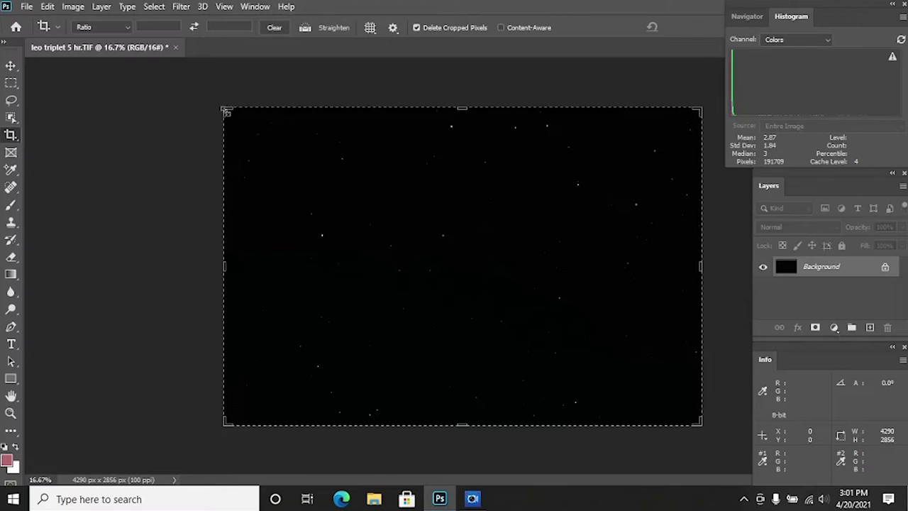
# Crop the star field's edges to 3894 × 2544 px, nudging the image into position before committing
pyautogui.moveTo(226, 109); pyautogui.dragTo(248, 126)
pyautogui.moveTo(472, 271); pyautogui.dragTo(495, 295)
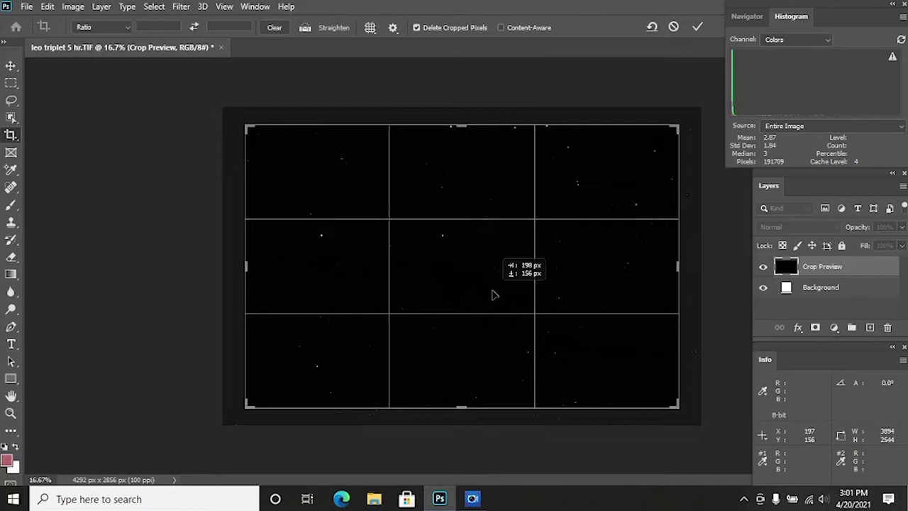
pyautogui.press('Down')
pyautogui.press('Down')
pyautogui.press('Down')
pyautogui.press('Down')
pyautogui.press('Down')
pyautogui.press('Down')
pyautogui.press('Down')
pyautogui.press('Down')
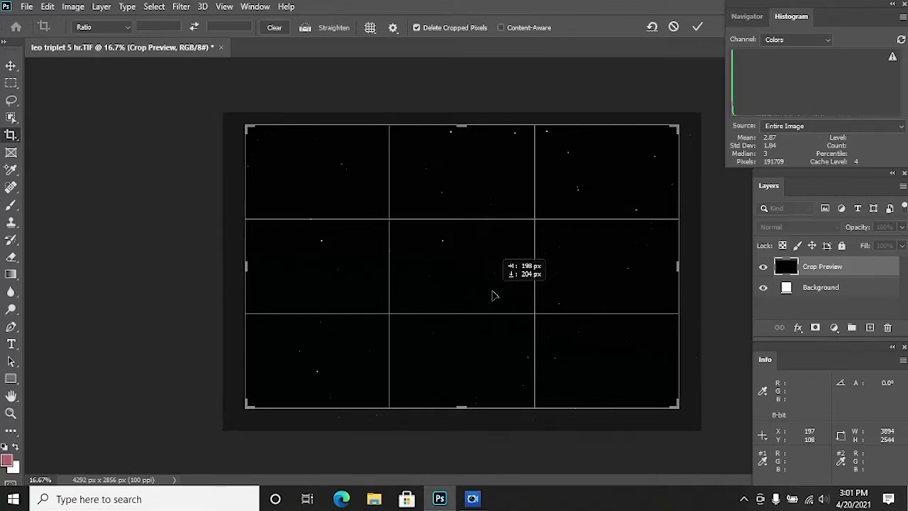
pyautogui.press('Down')
pyautogui.press('Down')
pyautogui.press('Up')
pyautogui.press('Up')
pyautogui.press('Up')
pyautogui.press('Up')
pyautogui.press('Up')
pyautogui.press('Up')
pyautogui.press('Up')
pyautogui.press('Up')
pyautogui.press('Up')
pyautogui.press('Up')
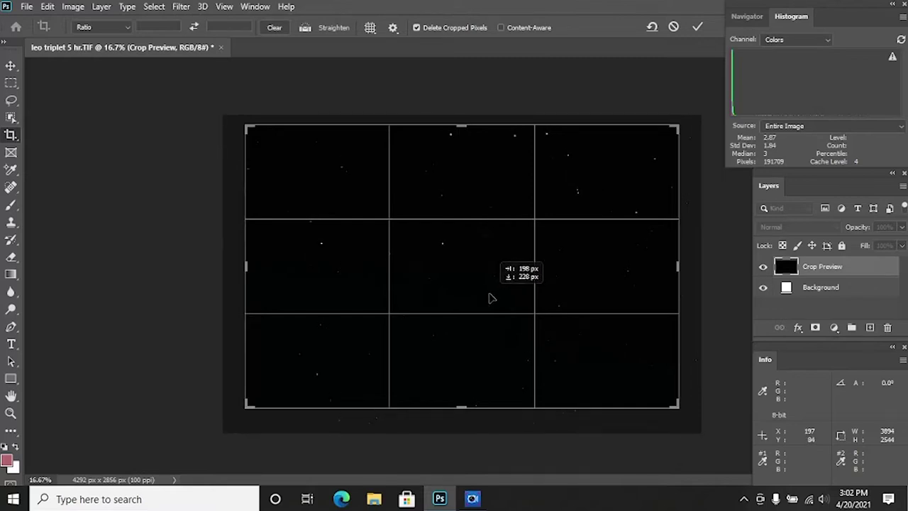
pyautogui.press('Left')
pyautogui.press('Left')
pyautogui.press('Left')
pyautogui.press('Left')
pyautogui.press('Left')
pyautogui.press('Left')
pyautogui.press('Left')
pyautogui.press('Left')
pyautogui.press('Right')
pyautogui.press('Right')
pyautogui.press('Right')
pyautogui.press('Right')
pyautogui.press('Right')
pyautogui.press('Right')
pyautogui.press('Right')
pyautogui.press('Right')
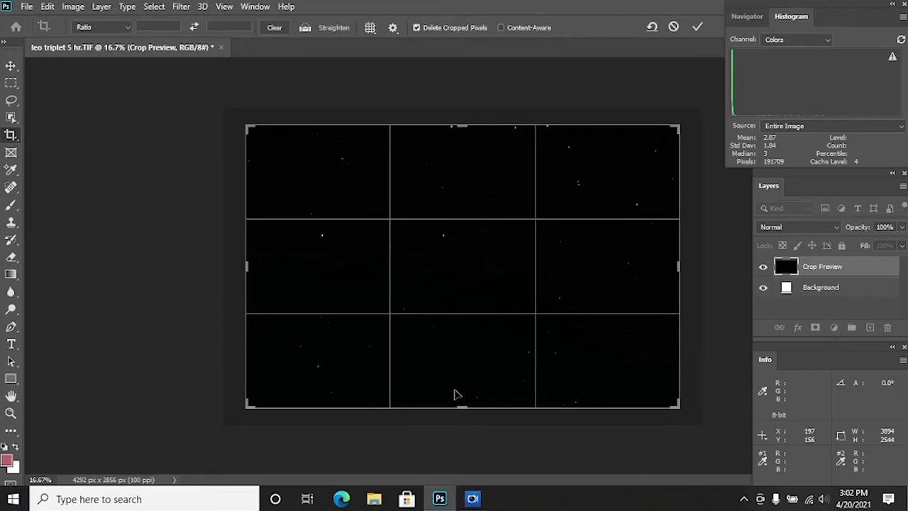
pyautogui.press('Return')
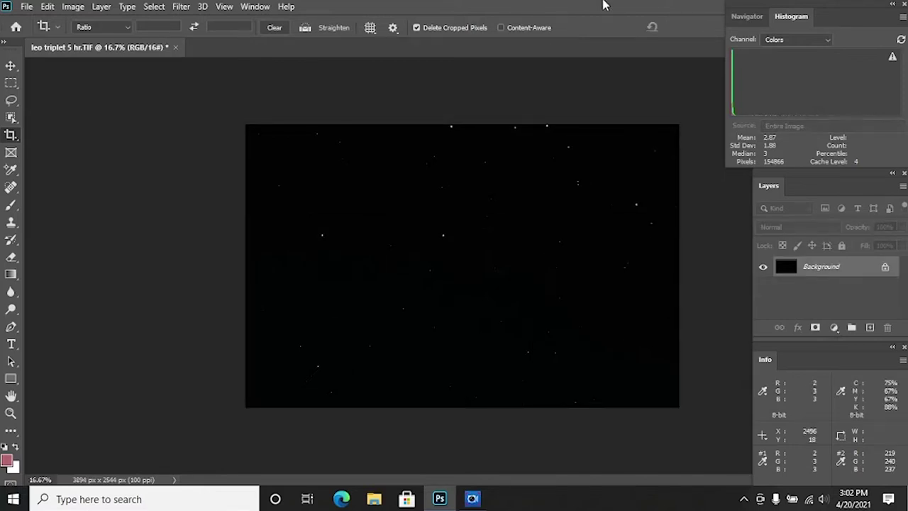
# Duplicate the Background layer as a new layer named 'first ajustment'
pyautogui.rightClick(844, 274)
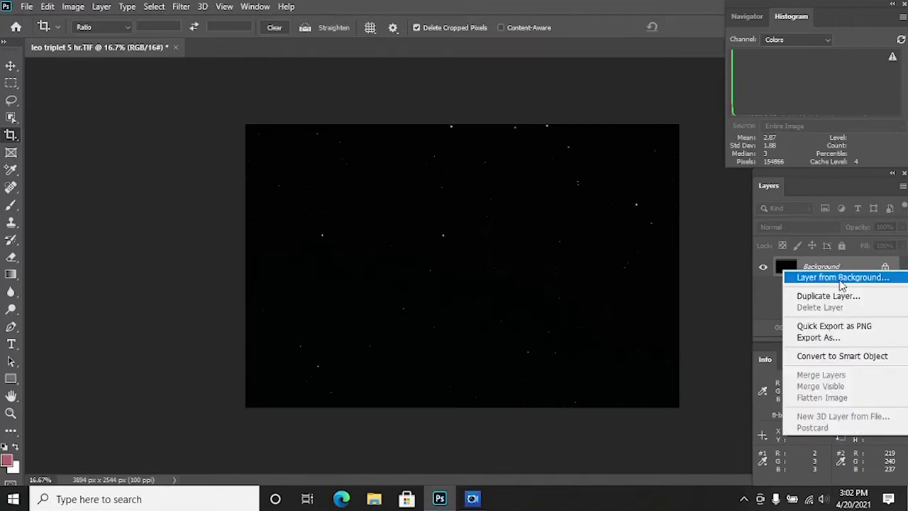
pyautogui.click(837, 303)
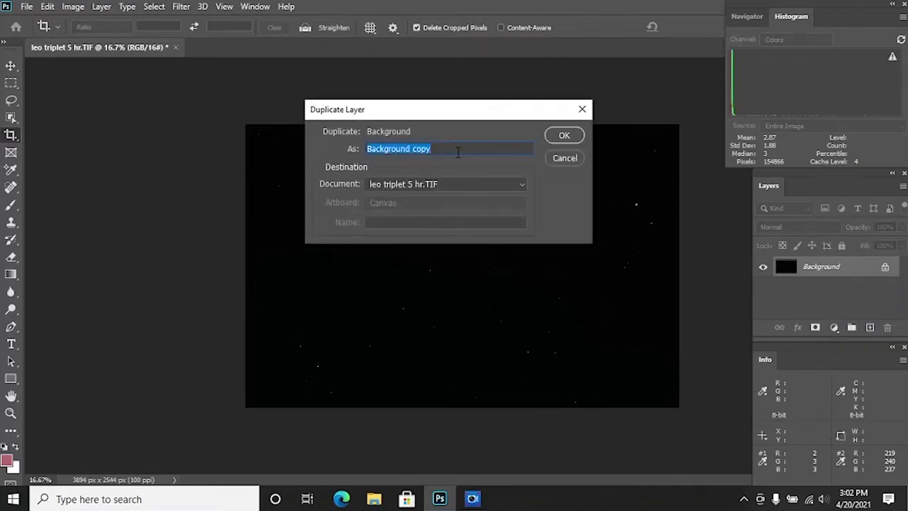
pyautogui.press('BackSpace')
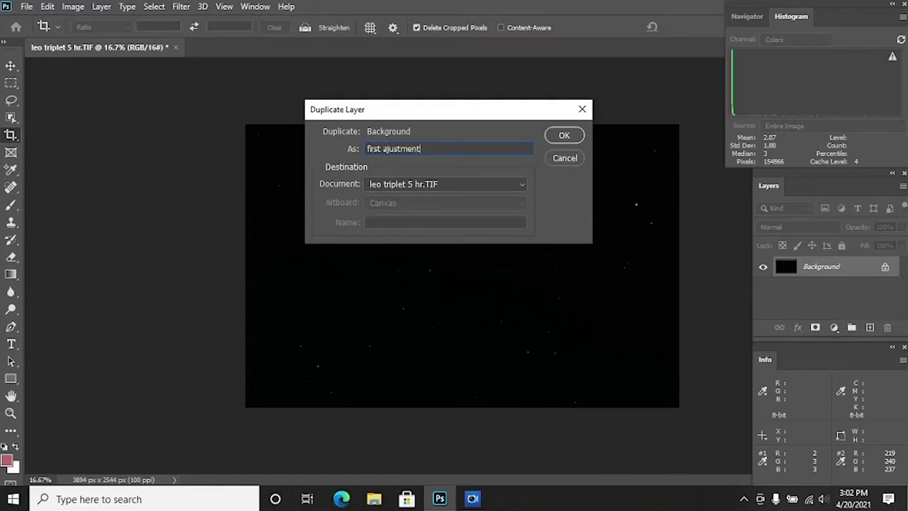
pyautogui.press('Return')
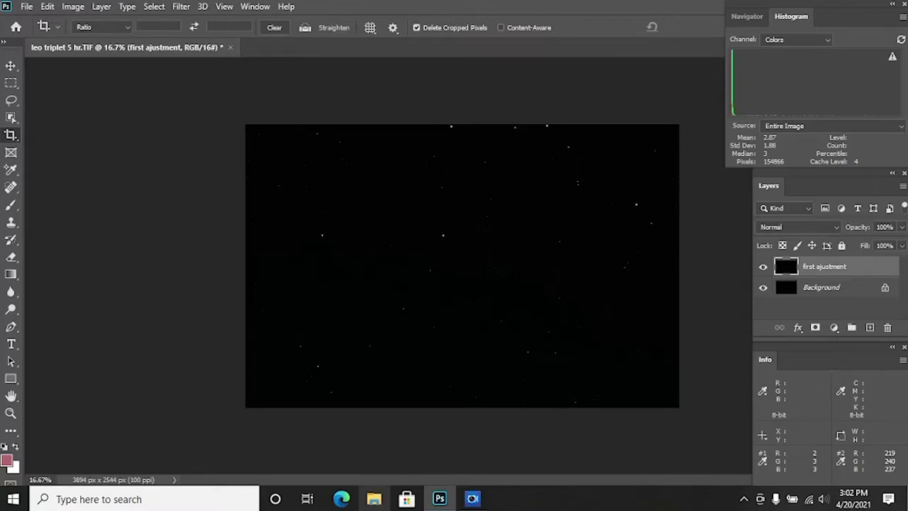
pyautogui.click(73, 6)
# In Curves, bow the RGB curve upward with a lower and an upper point
pyautogui.moveTo(88, 41)
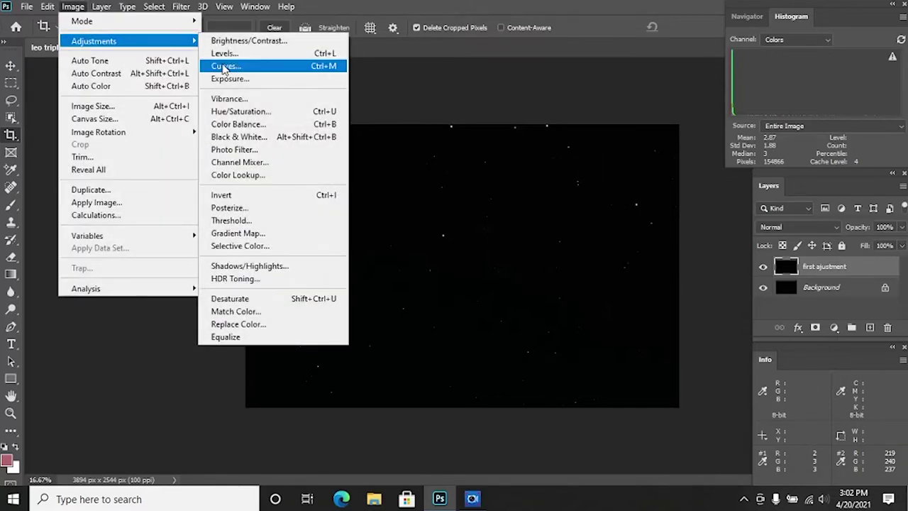
pyautogui.click(230, 66)
pyautogui.moveTo(476, 48); pyautogui.dragTo(906, 132)
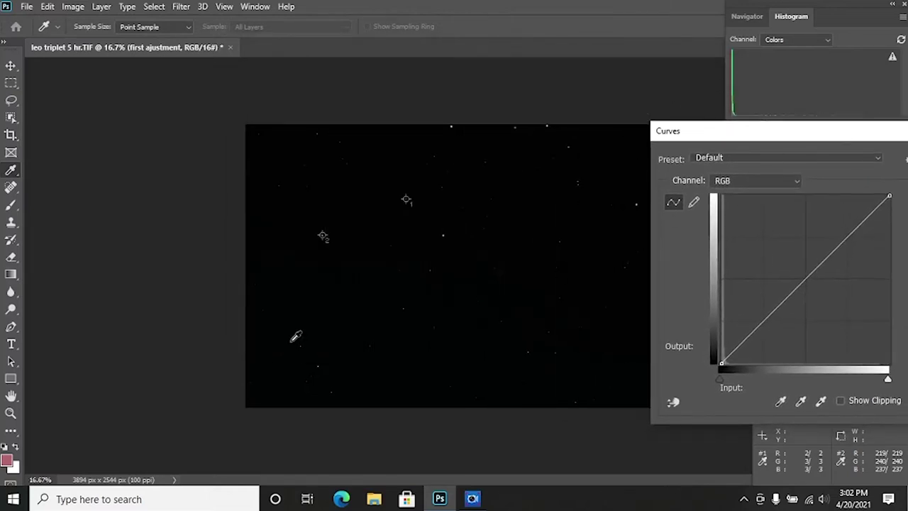
pyautogui.moveTo(793, 288); pyautogui.dragTo(782, 232)
pyautogui.moveTo(737, 309); pyautogui.dragTo(733, 306)
pyautogui.moveTo(780, 236); pyautogui.dragTo(783, 215)
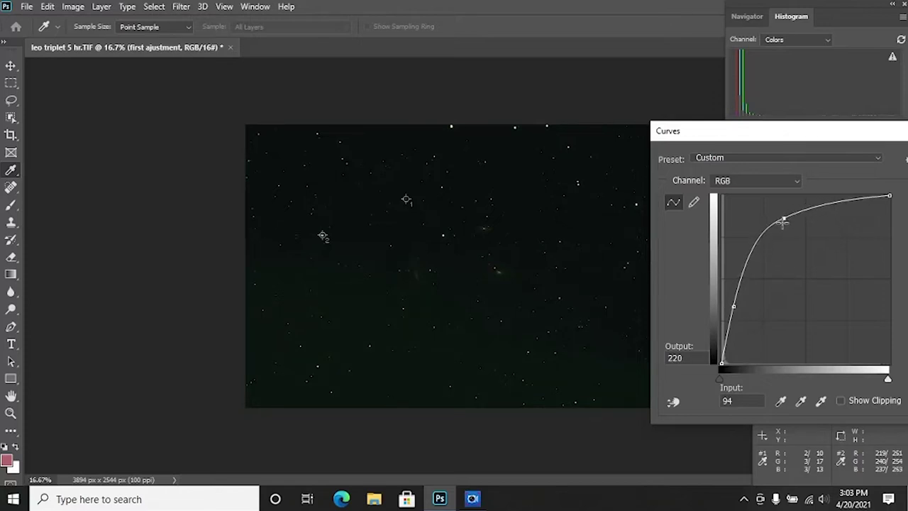
pyautogui.click(734, 306)
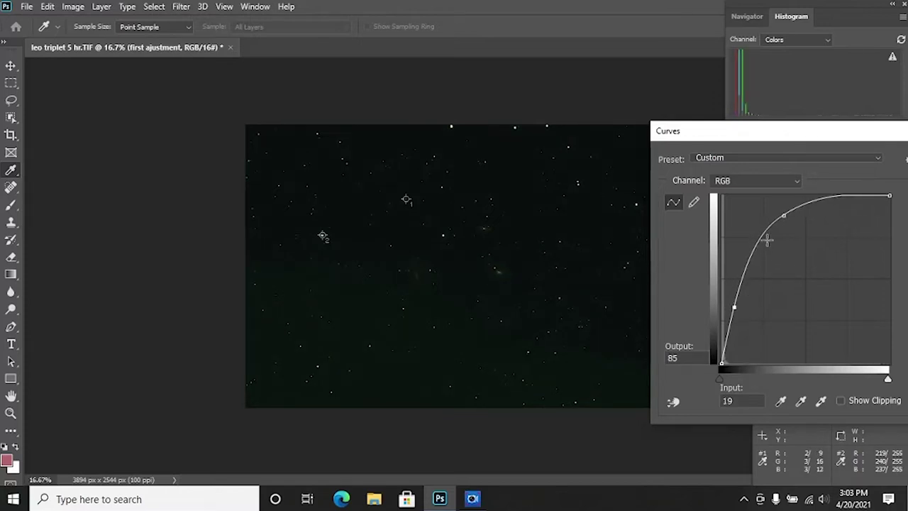
pyautogui.moveTo(783, 215); pyautogui.dragTo(785, 217)
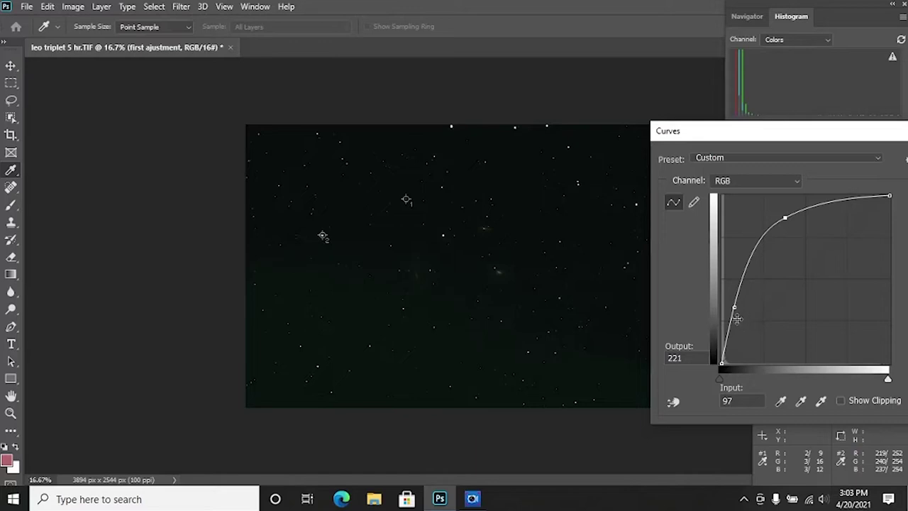
pyautogui.moveTo(734, 307); pyautogui.dragTo(735, 305)
# Fine-tune the curve points to about 22→89 and 110→220 and apply the stretch
pyautogui.moveTo(784, 217); pyautogui.dragTo(785, 220)
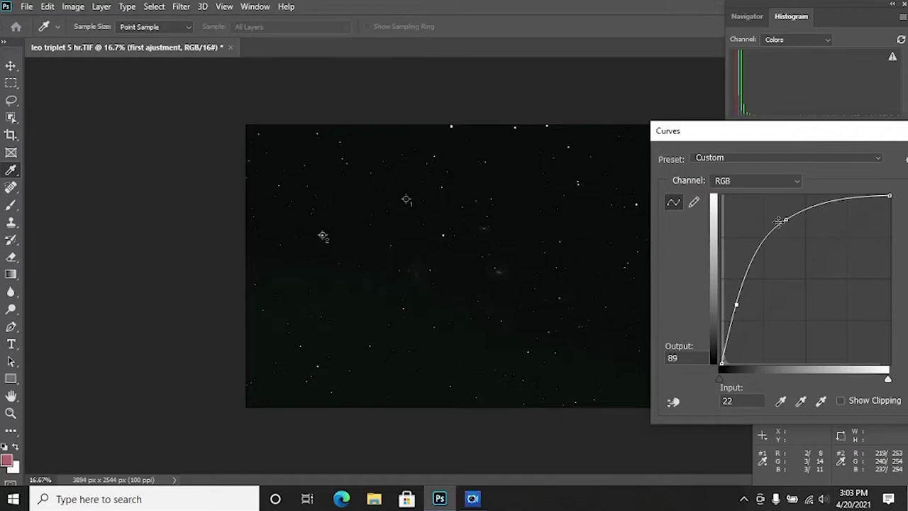
pyautogui.moveTo(783, 218); pyautogui.dragTo(793, 218)
pyautogui.click(736, 305)
pyautogui.moveTo(736, 305); pyautogui.dragTo(740, 303)
pyautogui.click(796, 219)
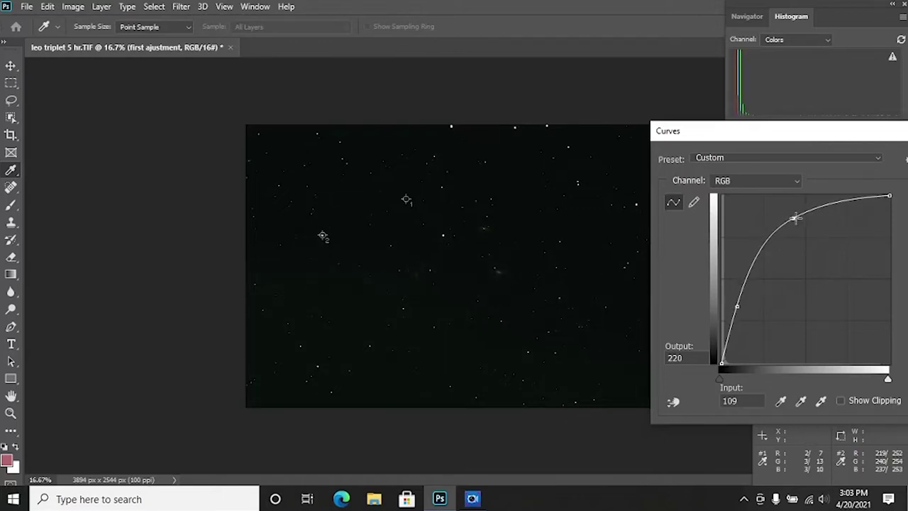
pyautogui.moveTo(790, 132); pyautogui.dragTo(636, 112)
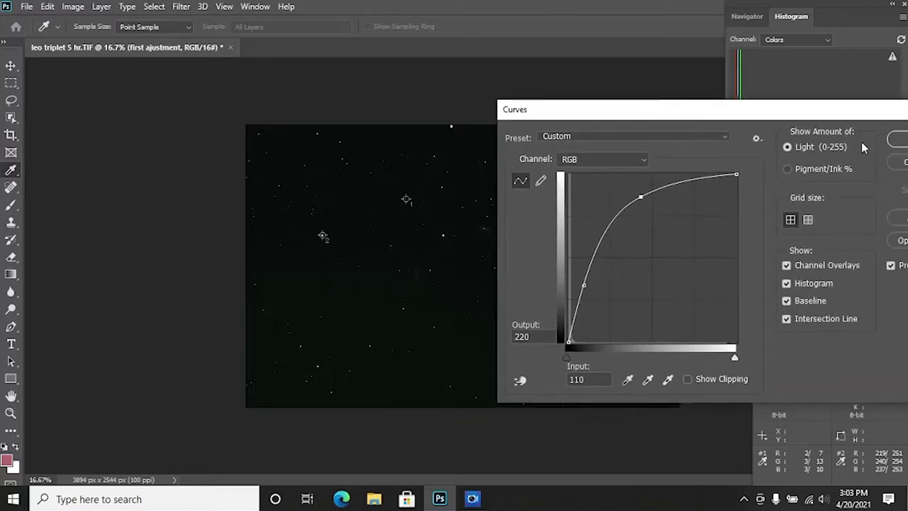
pyautogui.moveTo(871, 112); pyautogui.dragTo(765, 124)
pyautogui.click(805, 151)
pyautogui.press('c')
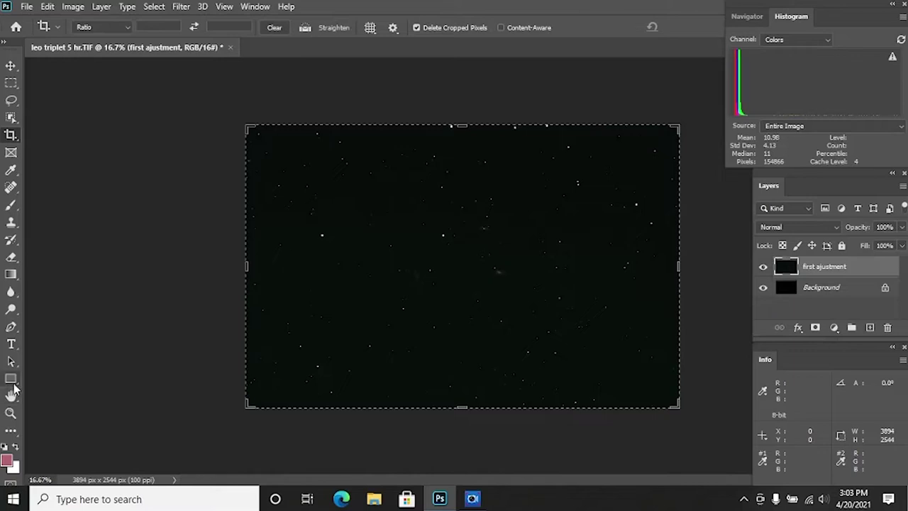
# Zoom in, then in Levels raise the Green channel's black point to 5
pyautogui.click(12, 413)
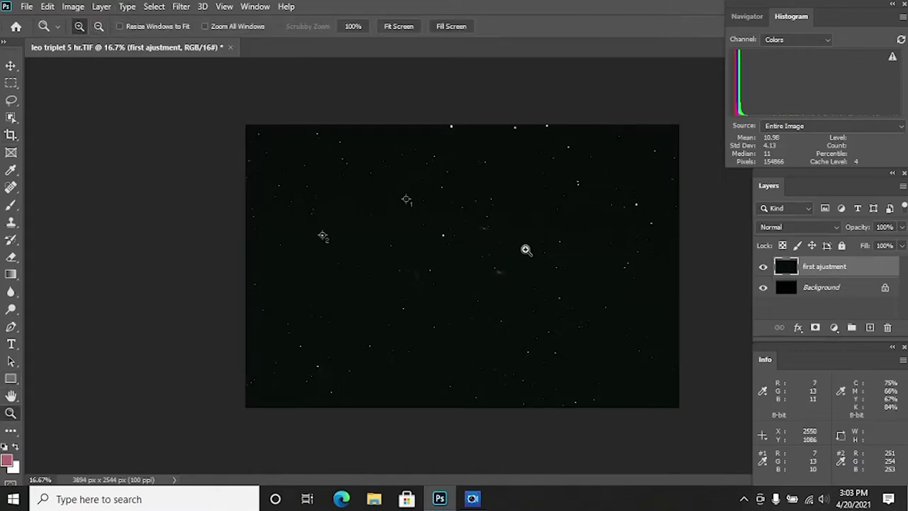
pyautogui.click(527, 249)
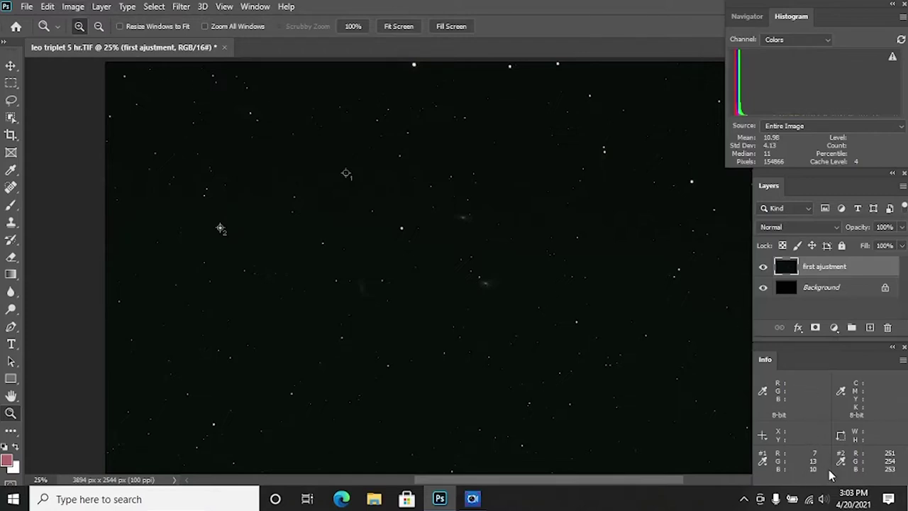
pyautogui.click(72, 7)
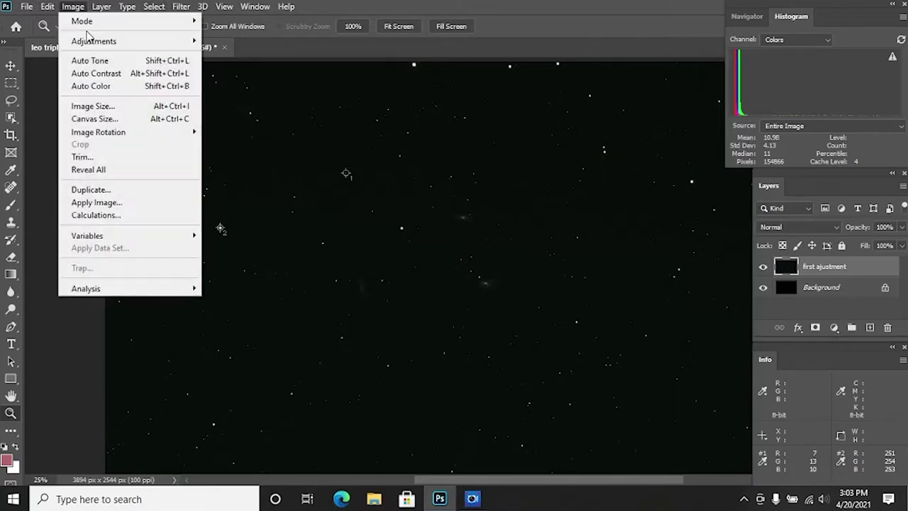
pyautogui.moveTo(89, 43)
pyautogui.click(270, 53)
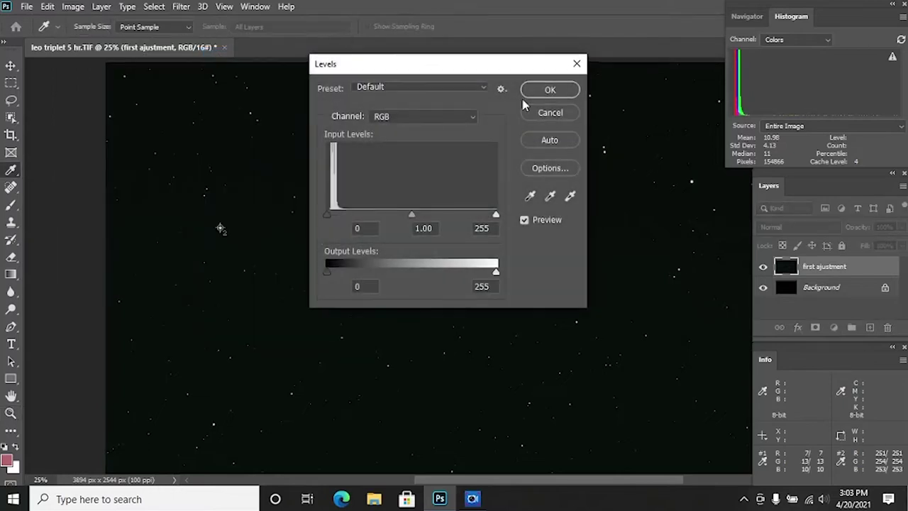
pyautogui.click(440, 117)
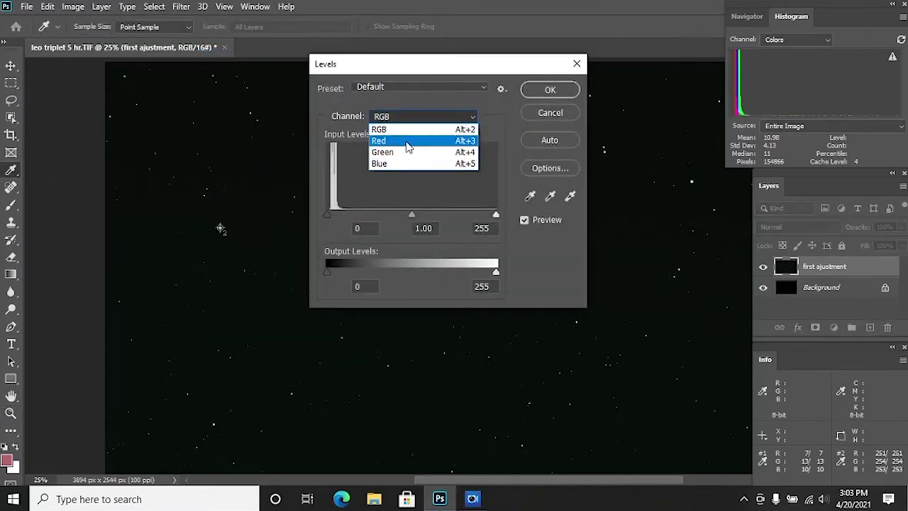
pyautogui.click(407, 152)
pyautogui.moveTo(327, 216); pyautogui.dragTo(333, 219)
# Raise the Blue channel's black point to 3 and apply the Levels adjustment
pyautogui.click(393, 117)
pyautogui.click(395, 163)
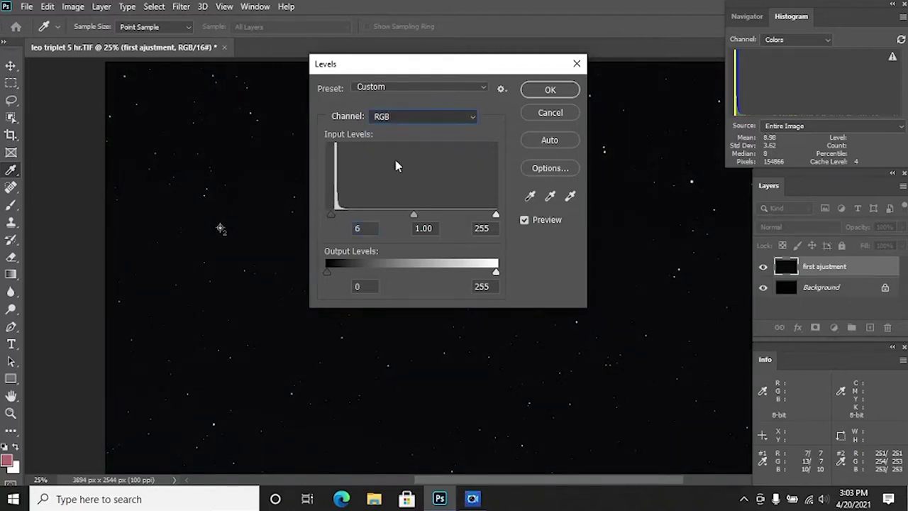
pyautogui.moveTo(327, 215); pyautogui.dragTo(330, 217)
pyautogui.click(547, 93)
pyautogui.press('z')
pyautogui.scroll(-1, 521, 167)
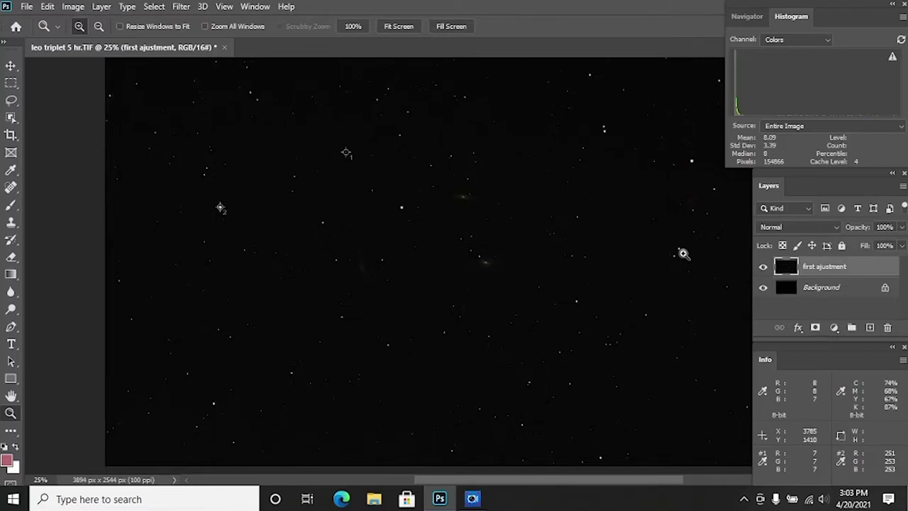
pyautogui.click(73, 7)
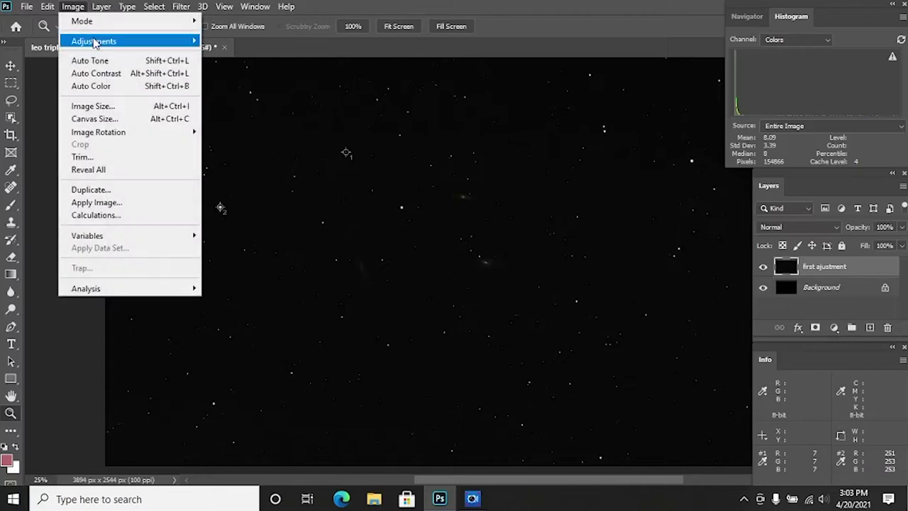
# In Curves, bend the curve up-left with two points into a strong stretch
pyautogui.moveTo(100, 42)
pyautogui.click(264, 67)
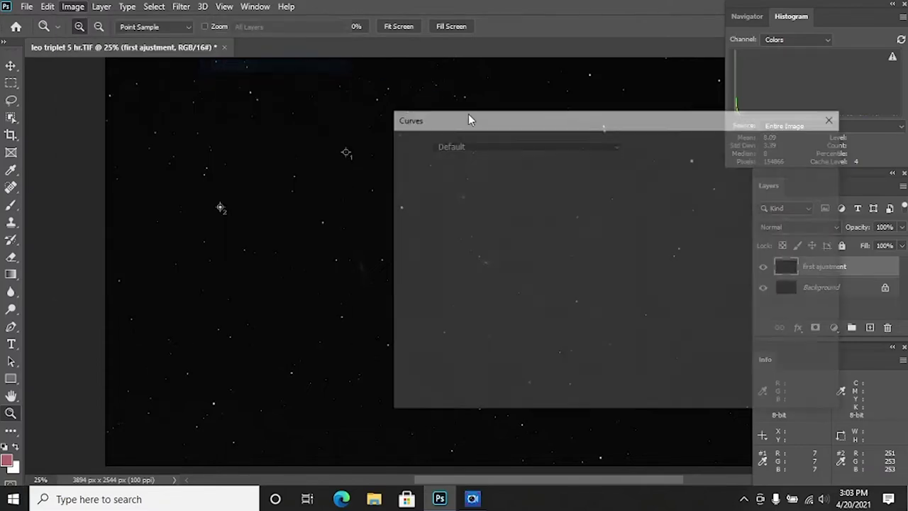
pyautogui.moveTo(583, 122); pyautogui.dragTo(758, 92)
pyautogui.moveTo(737, 242); pyautogui.dragTo(679, 236)
pyautogui.click(740, 176)
pyautogui.moveTo(680, 236); pyautogui.dragTo(664, 235)
pyautogui.moveTo(732, 177); pyautogui.dragTo(726, 171)
# Refine the shadow point to about 38→112 and apply the curve
pyautogui.moveTo(664, 235); pyautogui.dragTo(666, 246)
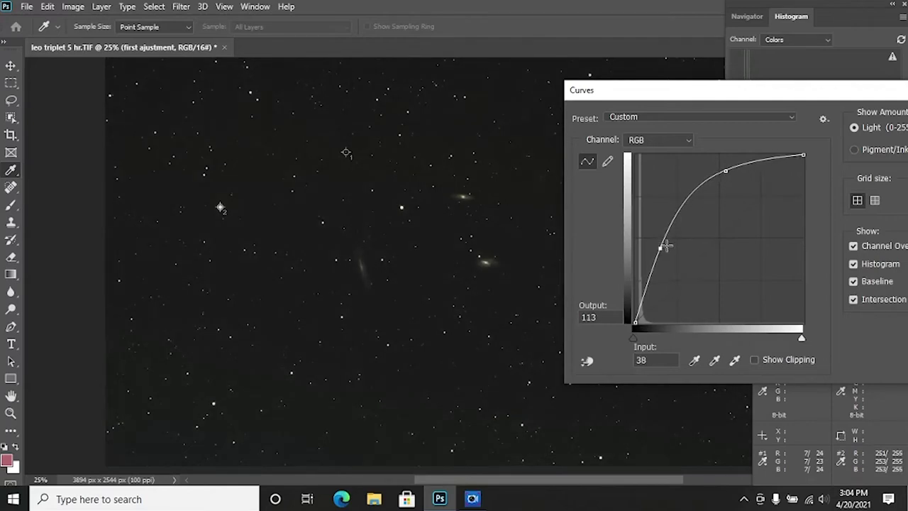
pyautogui.click(726, 168)
pyautogui.moveTo(659, 248); pyautogui.dragTo(657, 253)
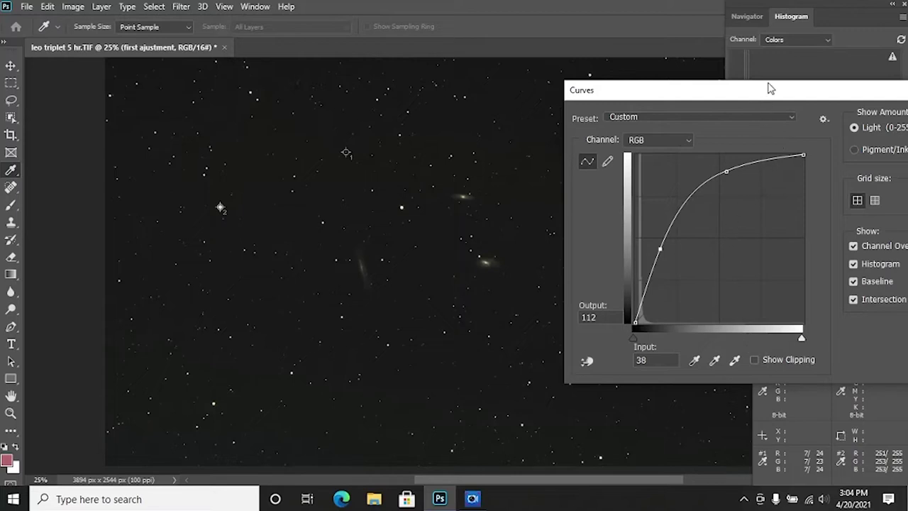
pyautogui.moveTo(770, 88); pyautogui.dragTo(727, 86)
pyautogui.click(891, 118)
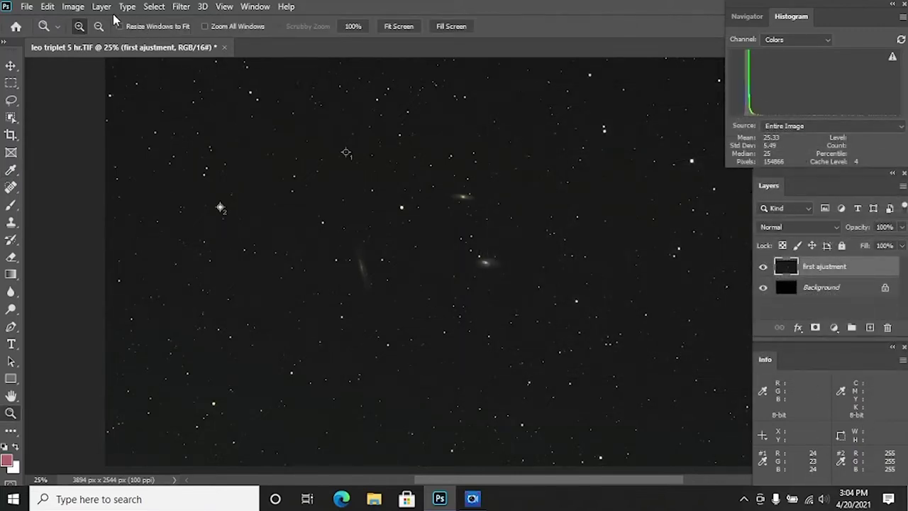
pyautogui.click(47, 6)
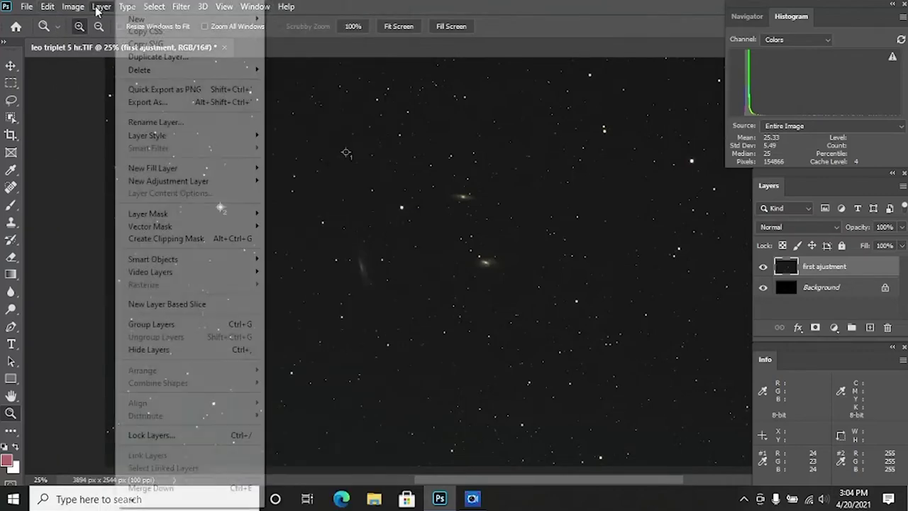
# In Levels, raise the Red channel's black point to 10
pyautogui.moveTo(73, 7)
pyautogui.moveTo(106, 41)
pyautogui.click(328, 55)
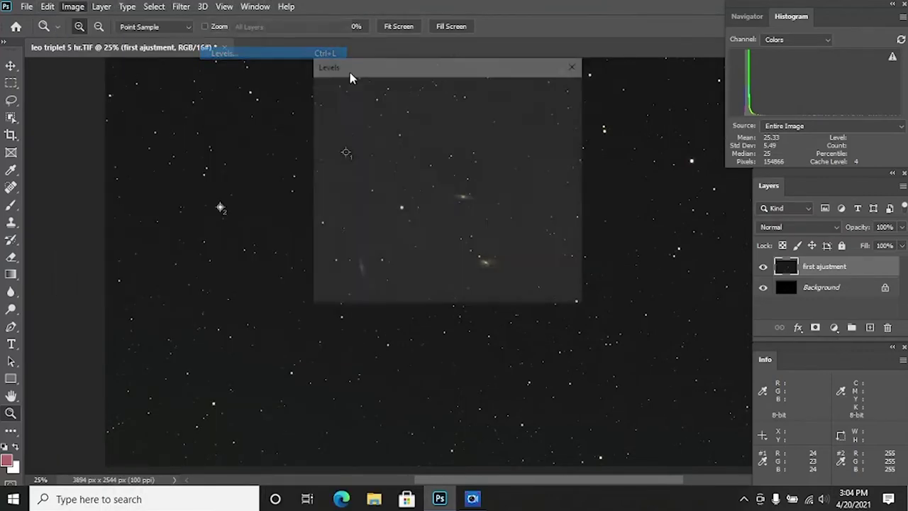
pyautogui.click(405, 117)
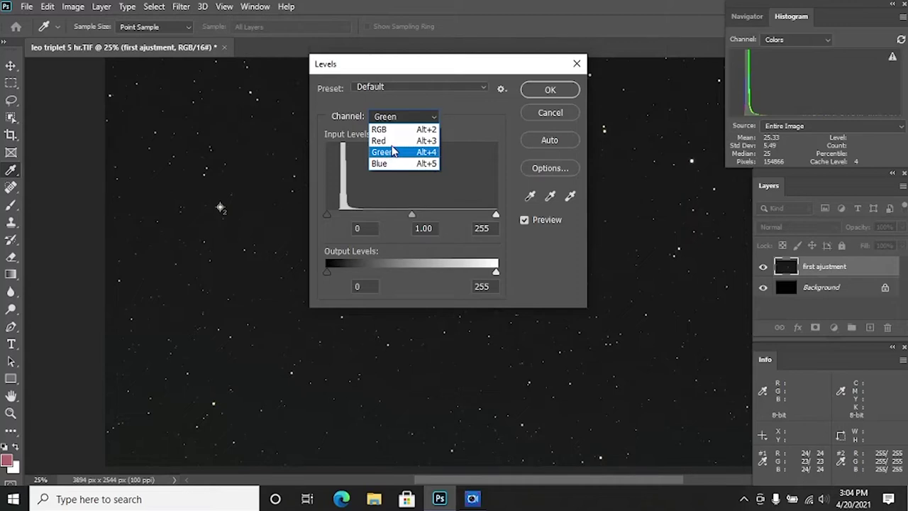
pyautogui.click(383, 133)
pyautogui.moveTo(327, 214); pyautogui.dragTo(333, 216)
# Raise the Green black point to 10 and Blue to 12, then apply Levels
pyautogui.click(419, 119)
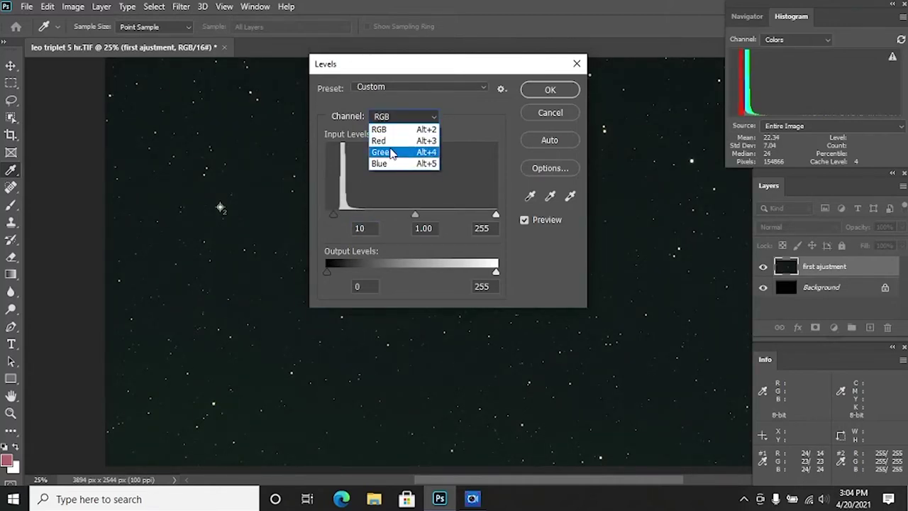
pyautogui.click(390, 154)
pyautogui.moveTo(327, 213); pyautogui.dragTo(333, 219)
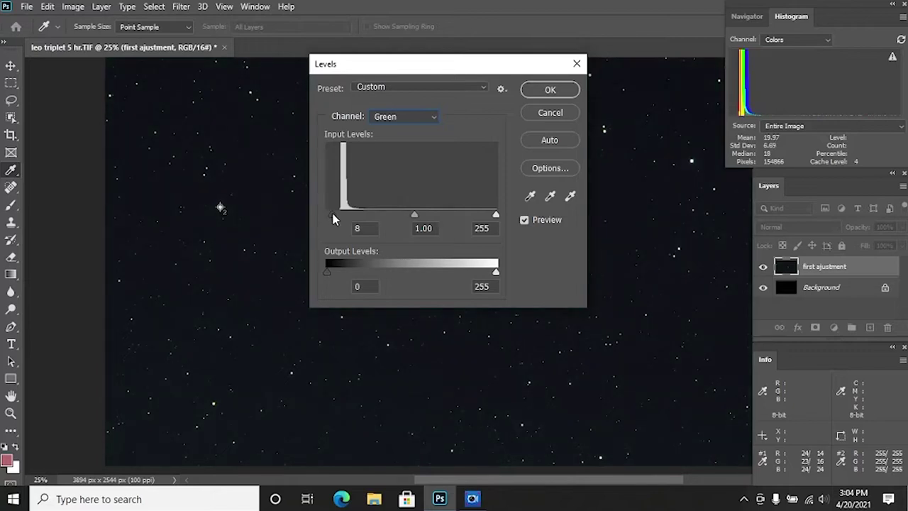
pyautogui.click(415, 121)
pyautogui.click(401, 164)
pyautogui.moveTo(325, 213); pyautogui.dragTo(335, 225)
pyautogui.click(548, 92)
pyautogui.press('z')
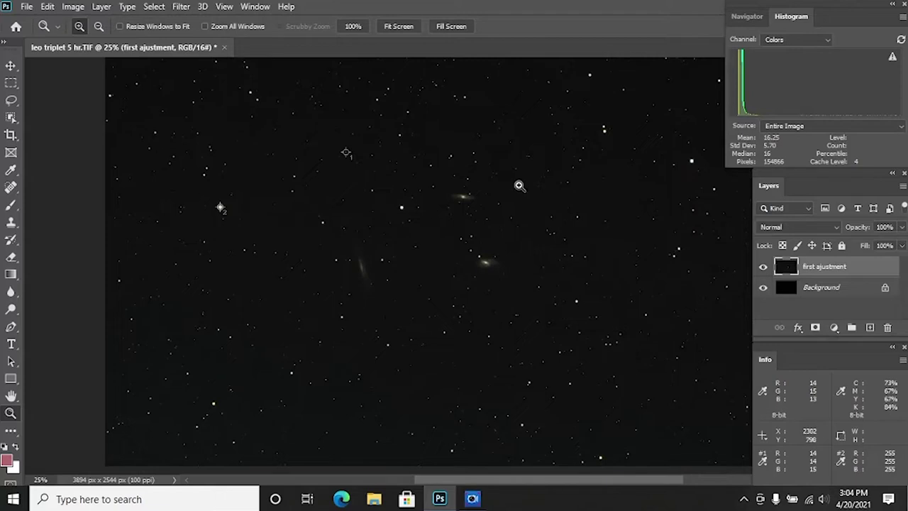
# Zoom in to inspect the three galaxies, then zoom back out to 25%
pyautogui.click(492, 234)
pyautogui.click(485, 260)
pyautogui.click(385, 283)
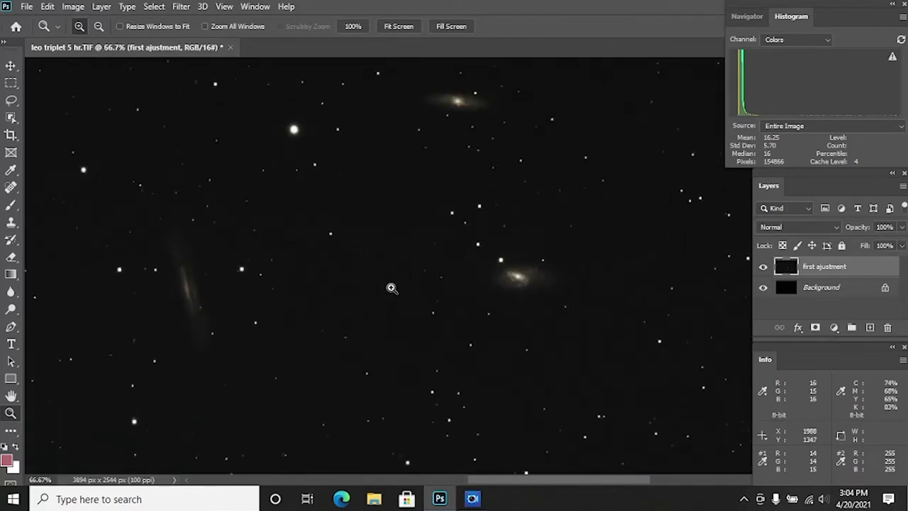
pyautogui.scroll(1, 260, 317)
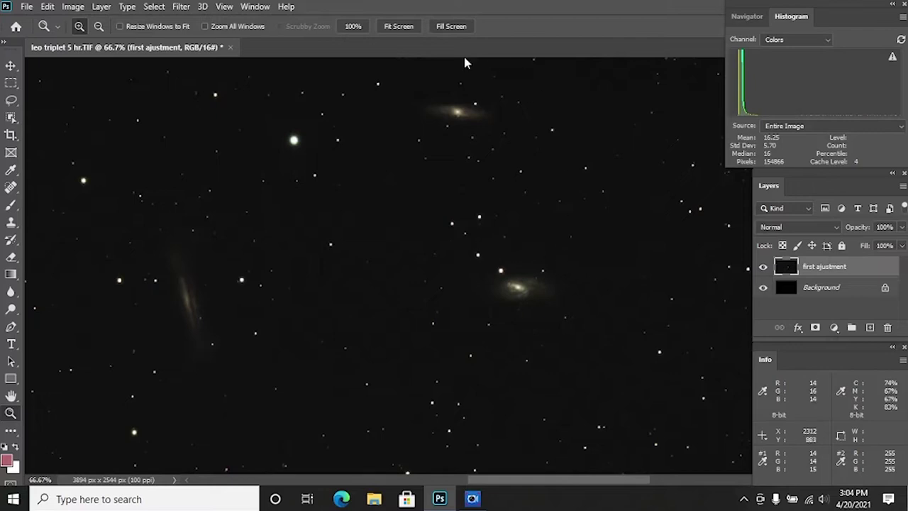
pyautogui.click(98, 27)
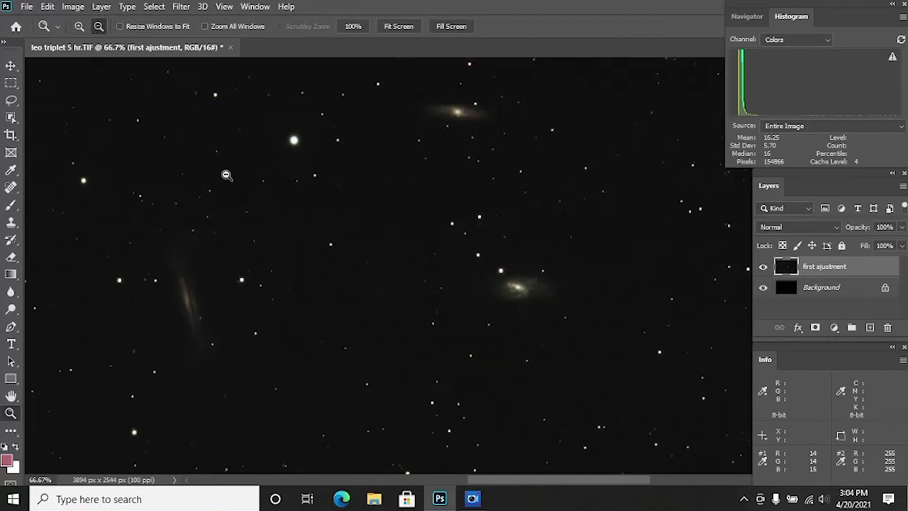
pyautogui.click(358, 289)
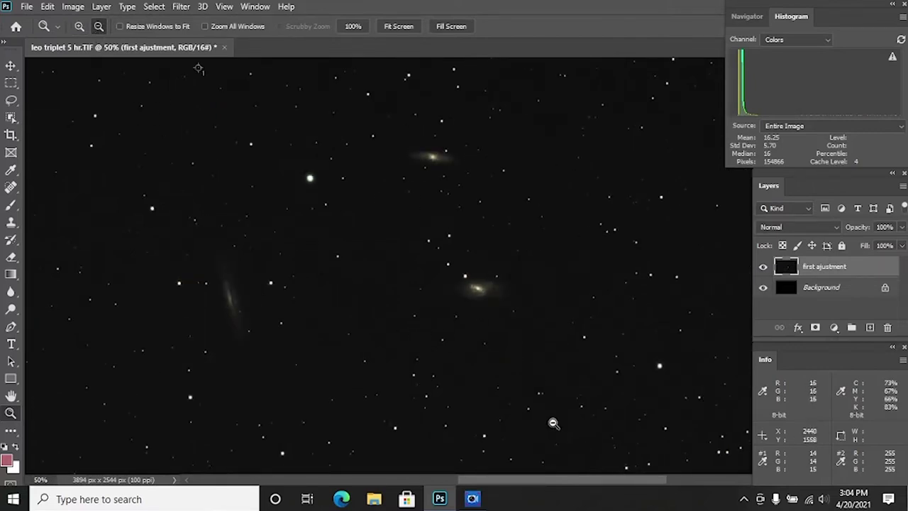
pyautogui.moveTo(564, 488); pyautogui.dragTo(547, 488)
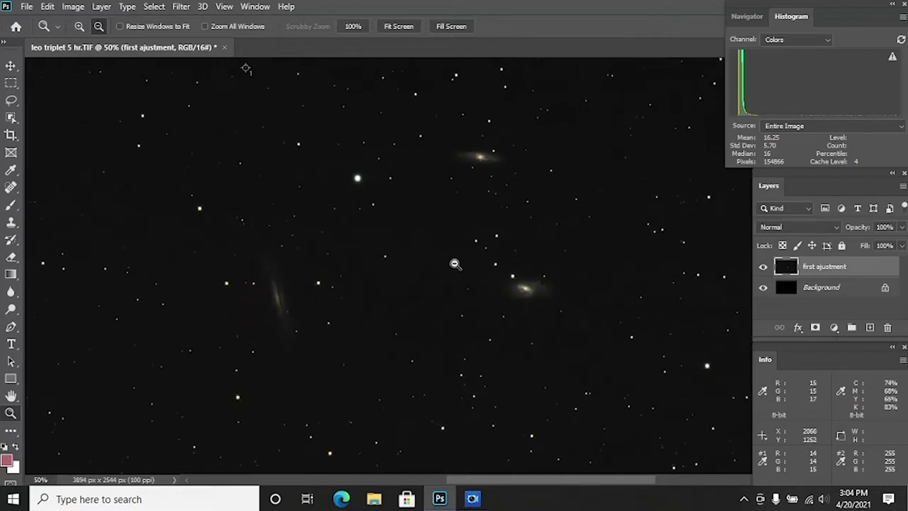
pyautogui.click(455, 264)
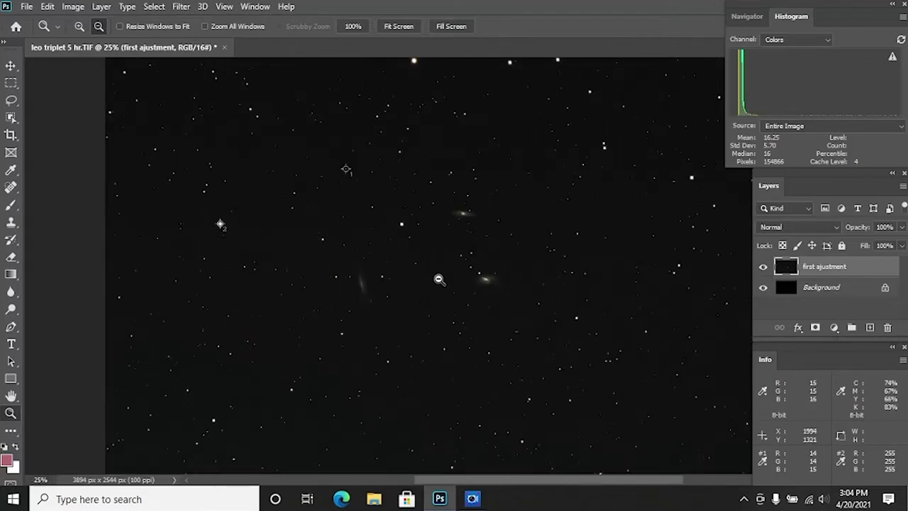
# Duplicate the first ajustment layer as a new top layer named 'ajustment 2'
pyautogui.rightClick(838, 269)
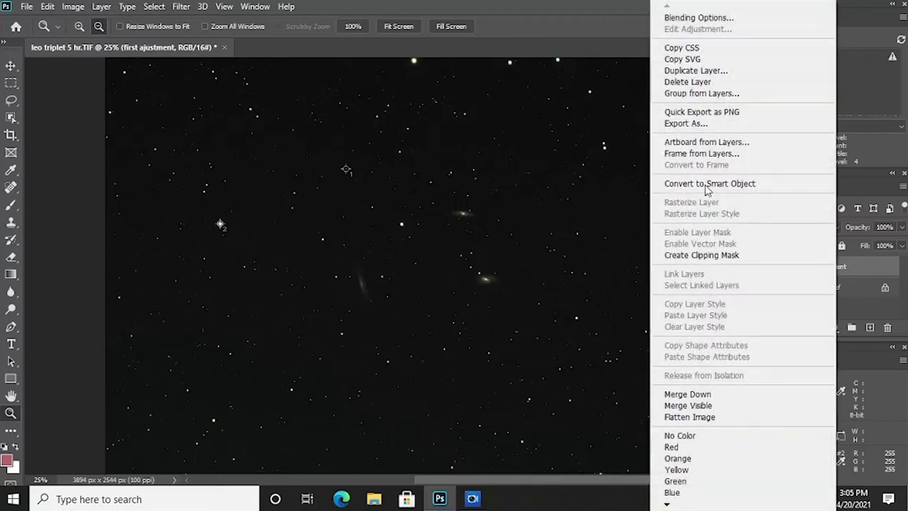
pyautogui.click(702, 70)
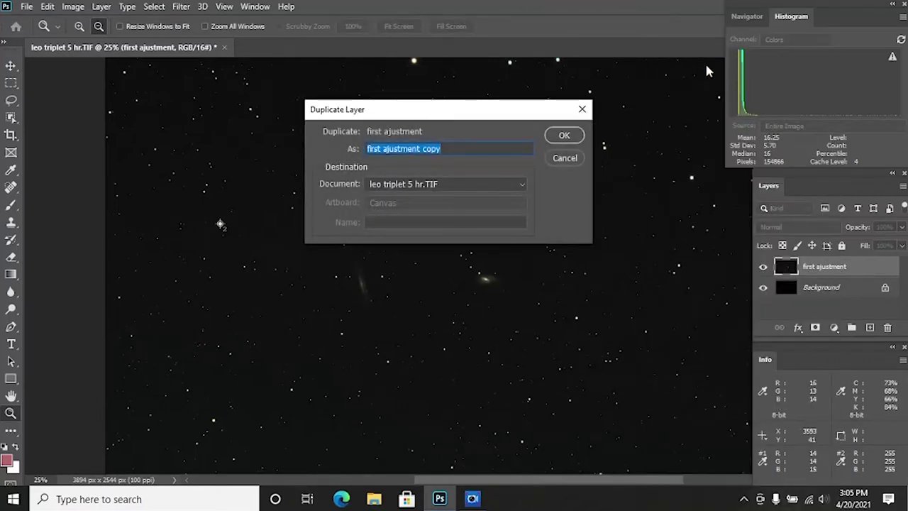
pyautogui.press('BackSpace')
pyautogui.write('ajustme')
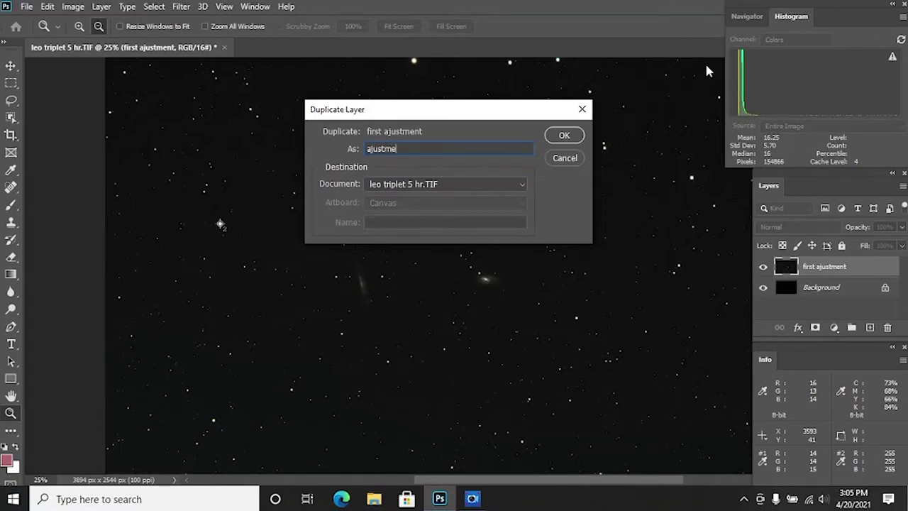
pyautogui.press('Return')
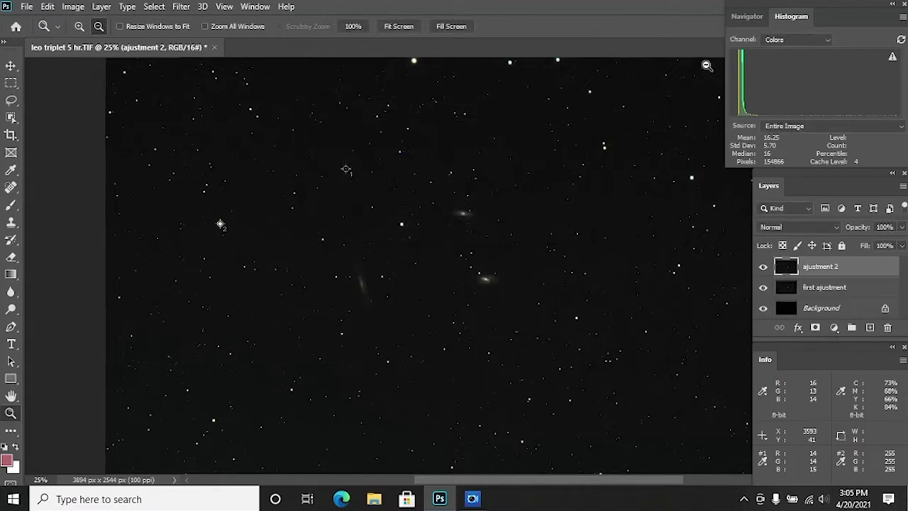
# Try a brightening curve in Curves, then close it without applying
pyautogui.scroll(-4, 482, 262)
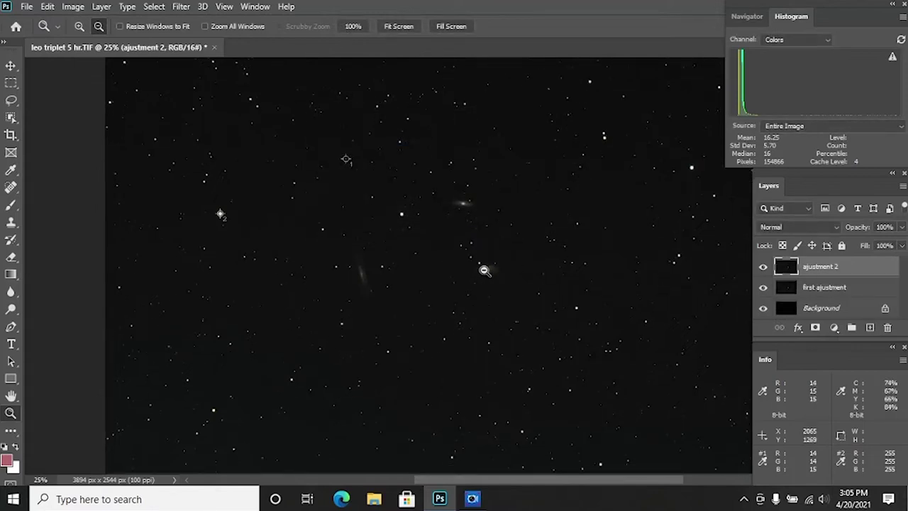
pyautogui.scroll(4, 641, 257)
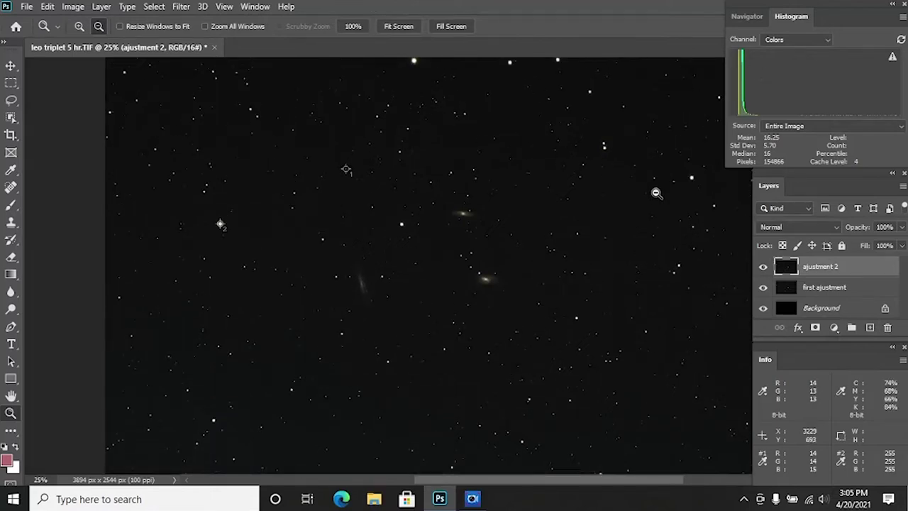
pyautogui.click(75, 7)
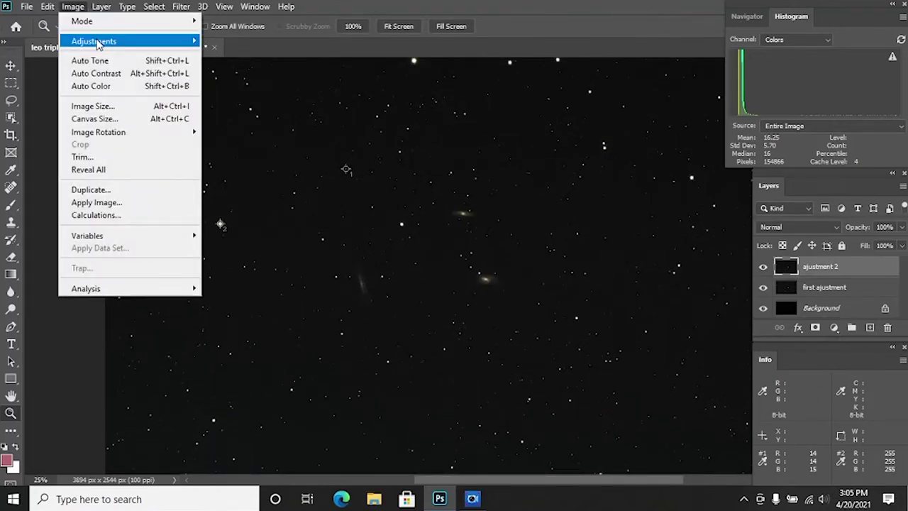
pyautogui.moveTo(119, 43)
pyautogui.click(255, 66)
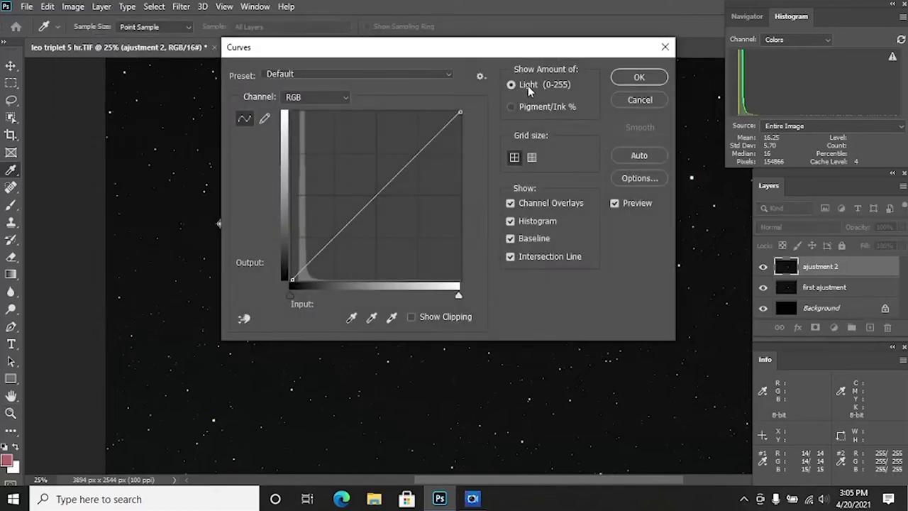
pyautogui.moveTo(482, 55); pyautogui.dragTo(794, 36)
pyautogui.moveTo(689, 175); pyautogui.dragTo(642, 183)
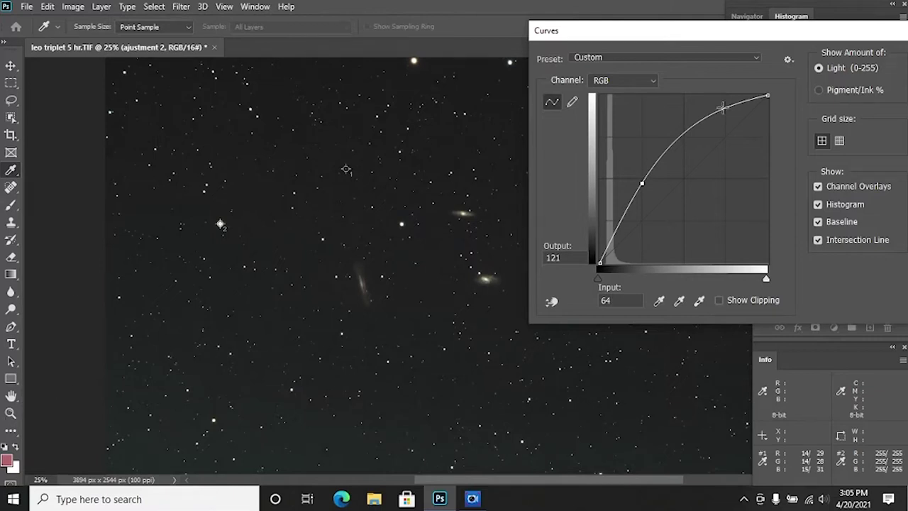
pyautogui.moveTo(854, 31); pyautogui.dragTo(687, 47)
pyautogui.click(805, 55)
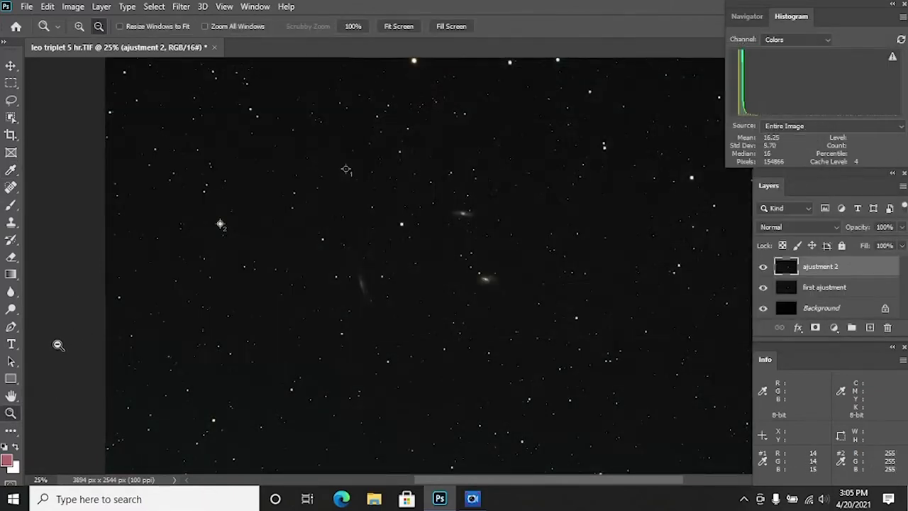
# Zoom in on the galaxies to 50%
pyautogui.click(441, 278)
pyautogui.click(463, 265)
pyautogui.scroll(1, 545, 288)
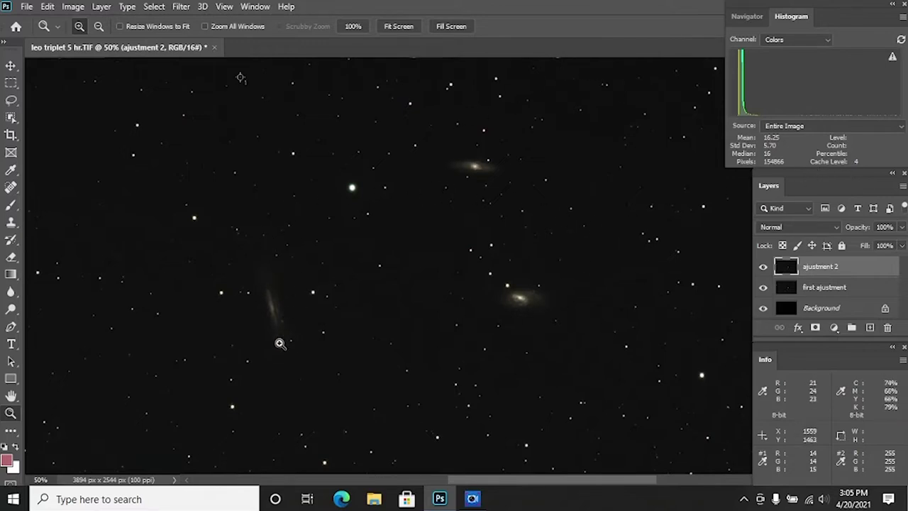
pyautogui.click(78, 11)
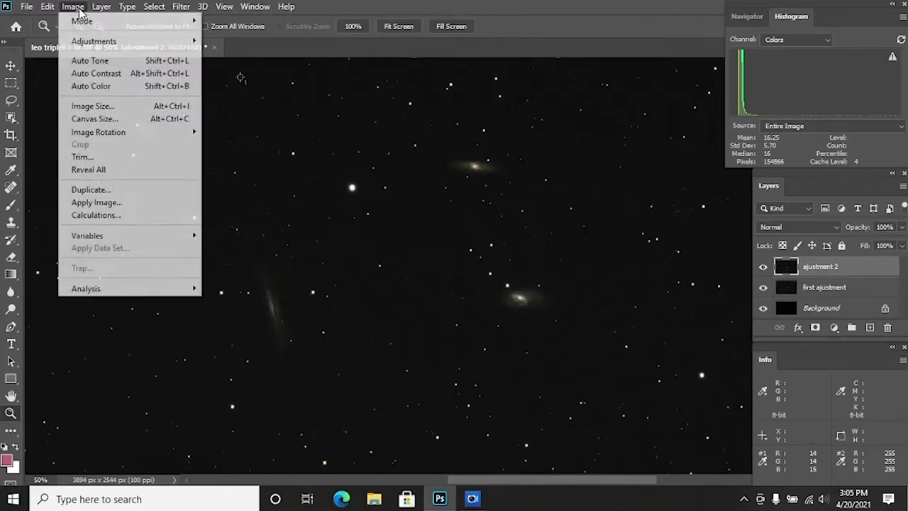
# Brighten the galaxies with a Curves stretch: lower point 48→119, upper point near 127/215
pyautogui.moveTo(188, 41)
pyautogui.click(243, 67)
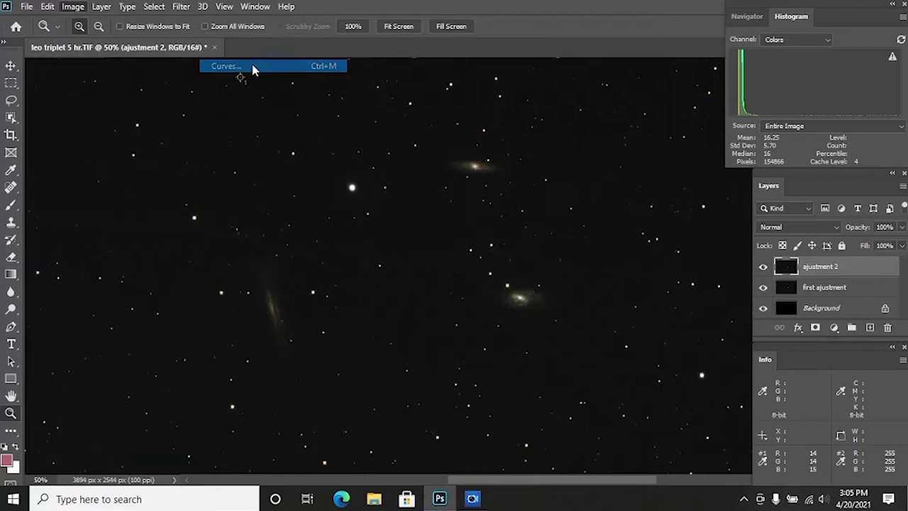
pyautogui.moveTo(559, 48); pyautogui.dragTo(816, 57)
pyautogui.moveTo(751, 230); pyautogui.dragTo(722, 214)
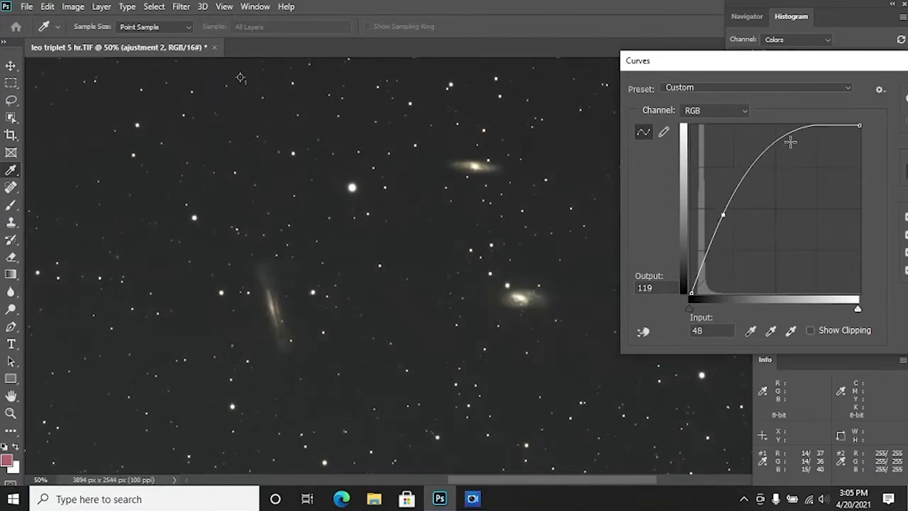
pyautogui.moveTo(771, 143); pyautogui.dragTo(775, 152)
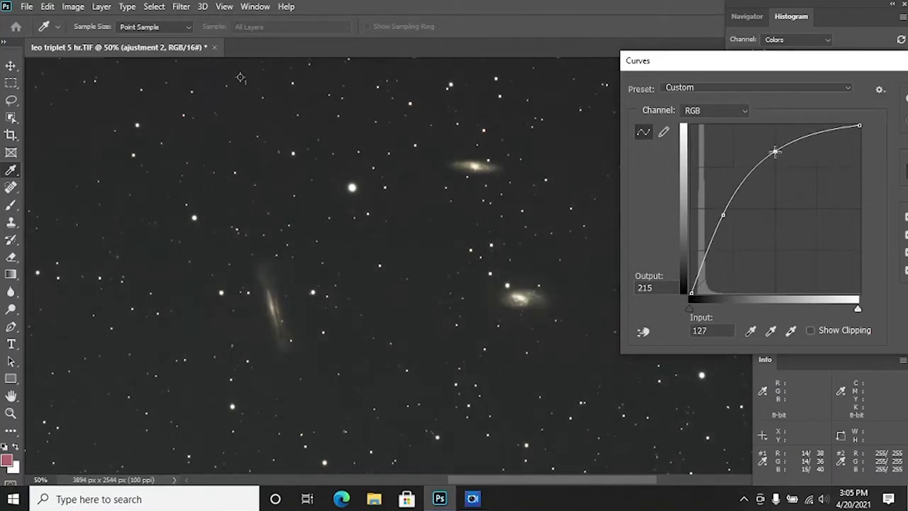
pyautogui.click(723, 214)
pyautogui.moveTo(851, 65); pyautogui.dragTo(599, 69)
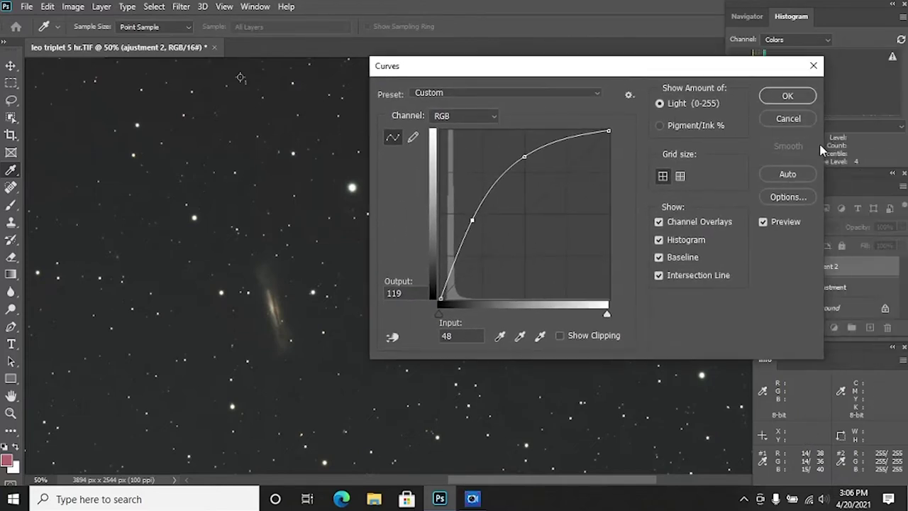
pyautogui.click(798, 98)
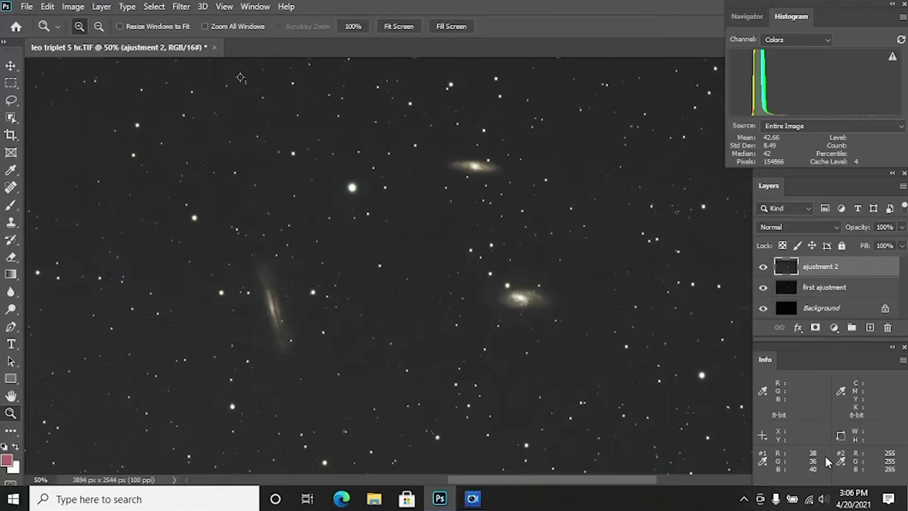
# In Levels, raise the Red black point to 24 and the Green black point to 22
pyautogui.click(73, 6)
pyautogui.moveTo(93, 41)
pyautogui.click(223, 55)
pyautogui.moveTo(438, 60); pyautogui.dragTo(614, 41)
pyautogui.click(567, 92)
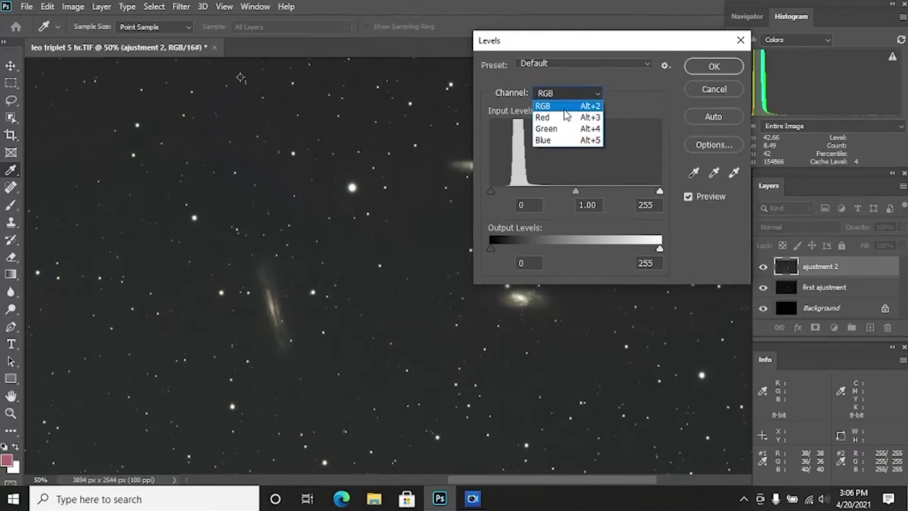
pyautogui.click(550, 106)
pyautogui.moveTo(488, 194); pyautogui.dragTo(508, 203)
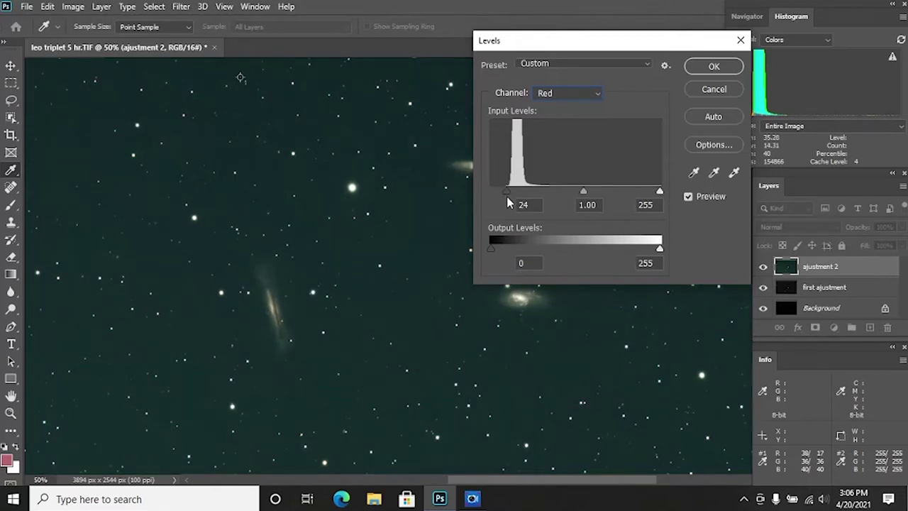
pyautogui.click(568, 93)
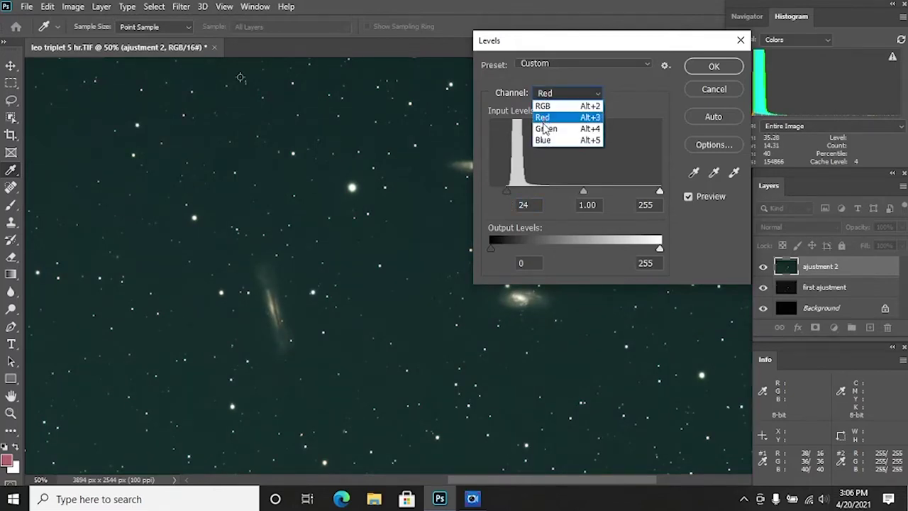
pyautogui.click(546, 130)
pyautogui.moveTo(490, 192); pyautogui.dragTo(505, 192)
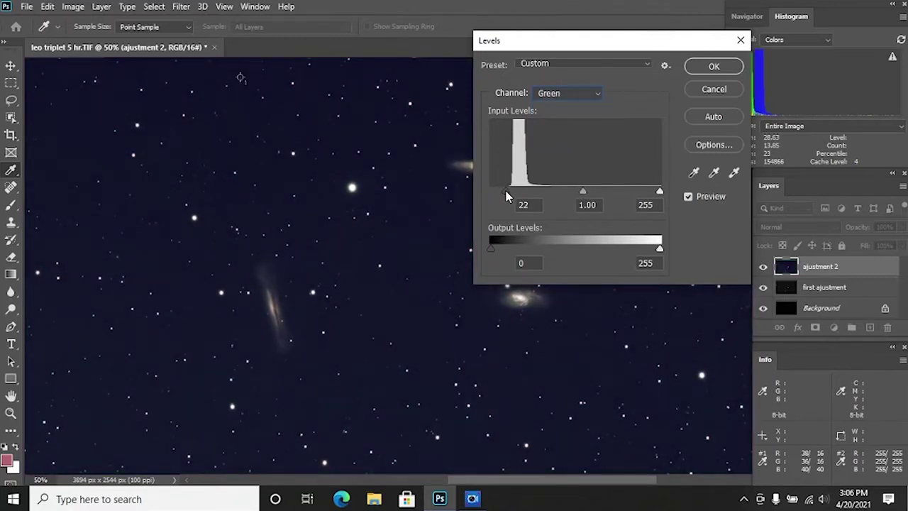
# Set the Blue channel black point to 26 and apply the per-channel Levels
pyautogui.click(561, 93)
pyautogui.click(528, 144)
pyautogui.moveTo(494, 197); pyautogui.dragTo(509, 200)
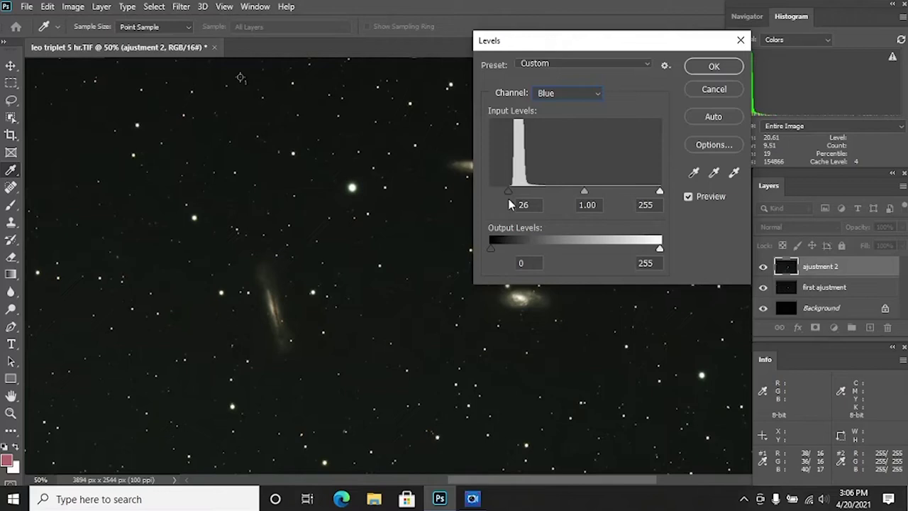
pyautogui.moveTo(511, 204); pyautogui.dragTo(511, 204)
pyautogui.moveTo(565, 44); pyautogui.dragTo(507, 56)
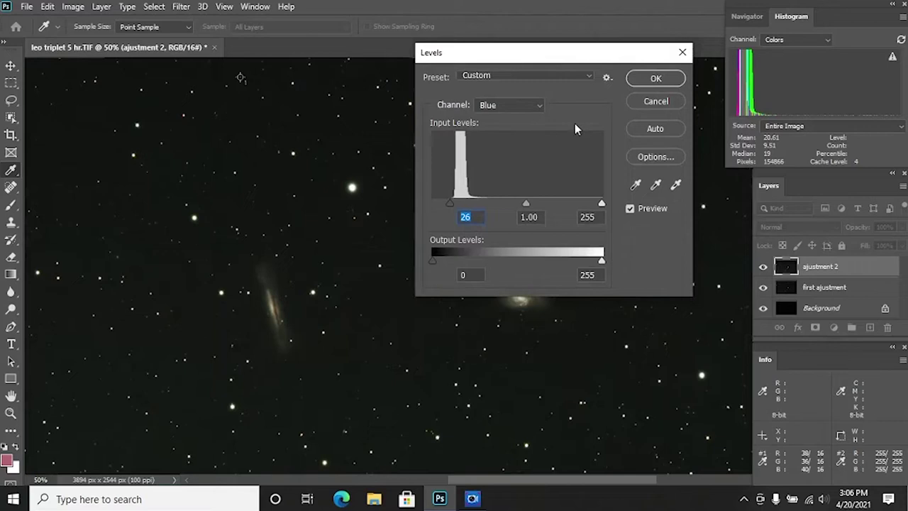
pyautogui.click(654, 79)
pyautogui.press('z')
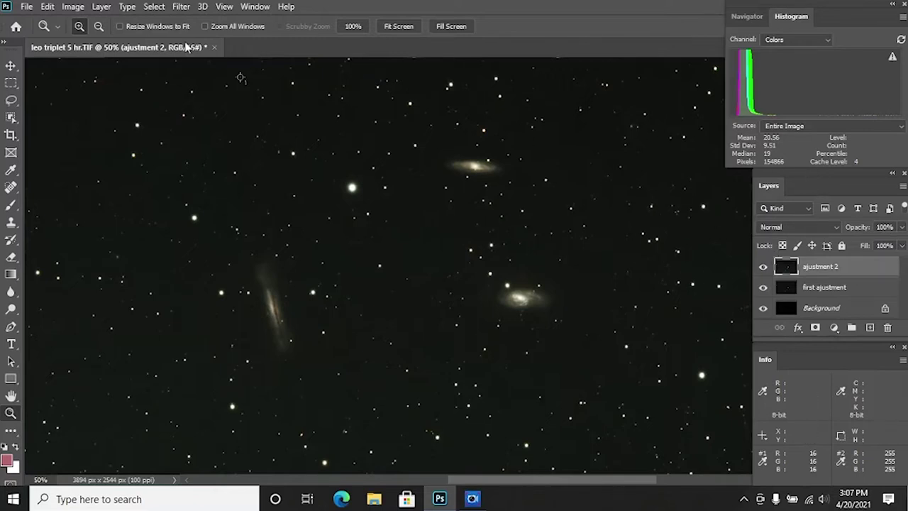
# Open Curves twice to inspect the Green channel curve, closing it without changes
pyautogui.click(73, 7)
pyautogui.moveTo(106, 43)
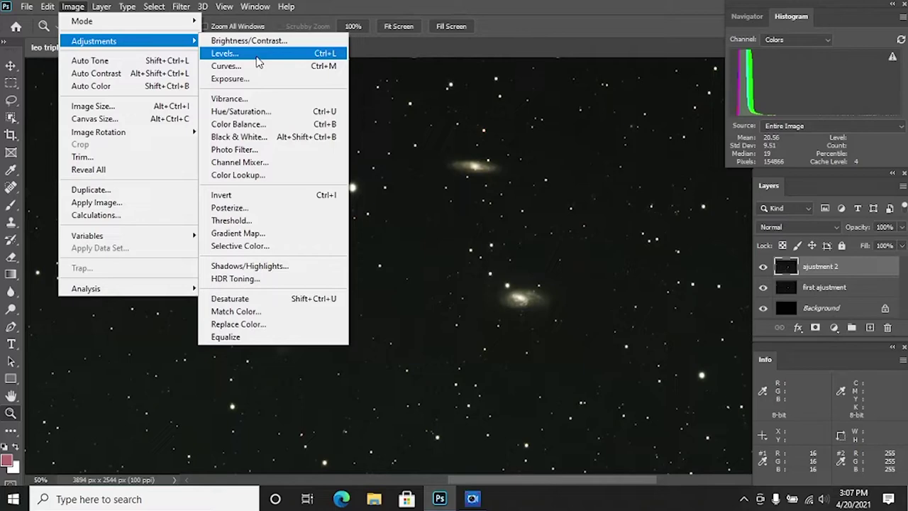
pyautogui.click(227, 68)
pyautogui.click(814, 66)
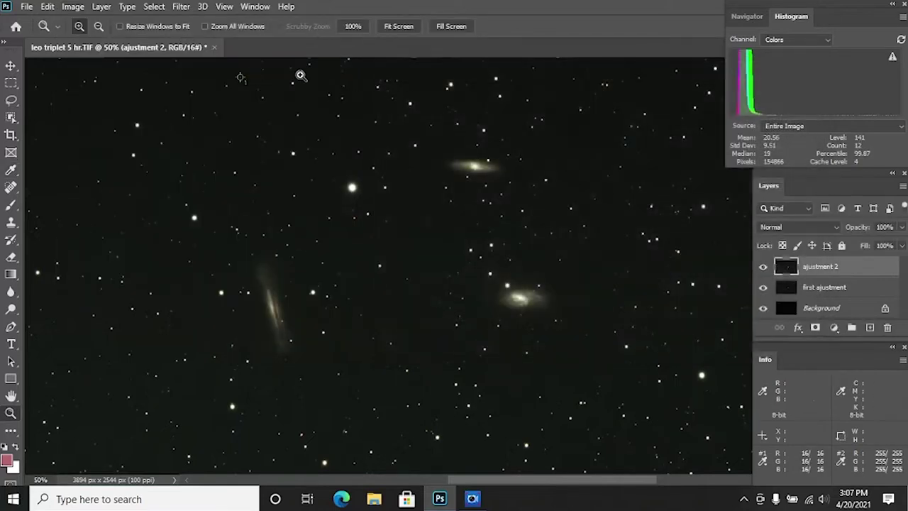
pyautogui.click(73, 7)
pyautogui.moveTo(86, 41)
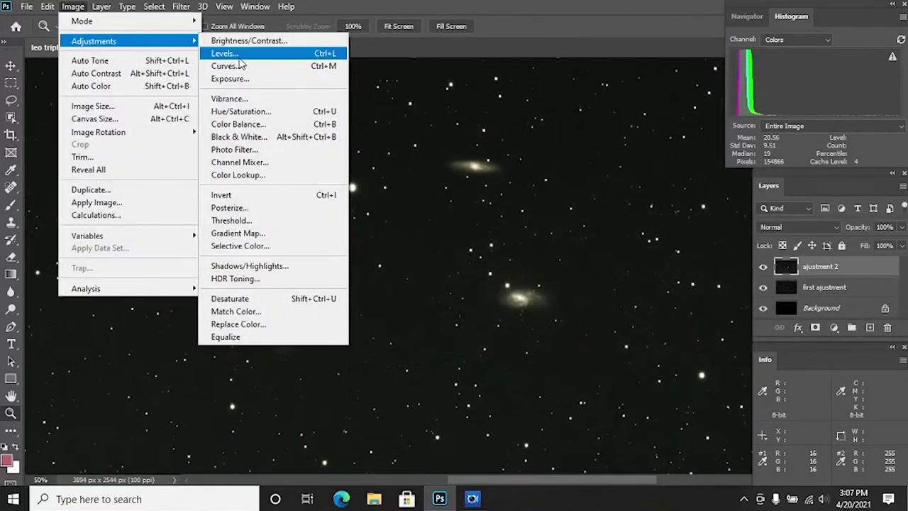
pyautogui.click(228, 68)
pyautogui.click(466, 117)
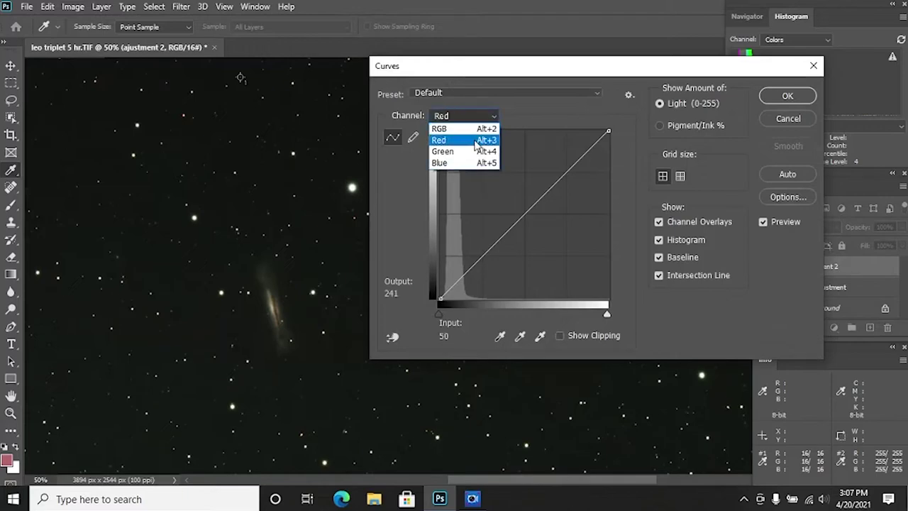
pyautogui.click(451, 148)
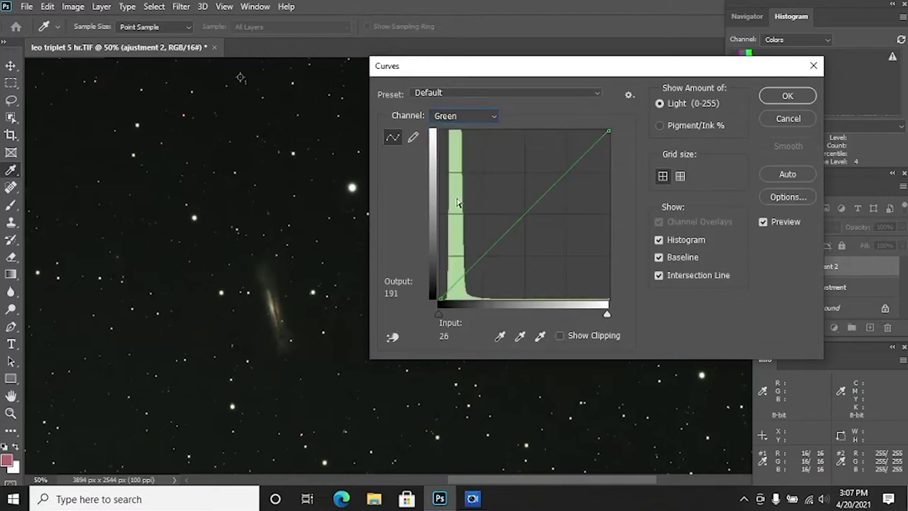
pyautogui.click(814, 66)
# Apply a Levels tweak setting the Green channel black point to 2
pyautogui.click(73, 7)
pyautogui.moveTo(87, 41)
pyautogui.click(245, 56)
pyautogui.click(509, 105)
pyautogui.click(489, 138)
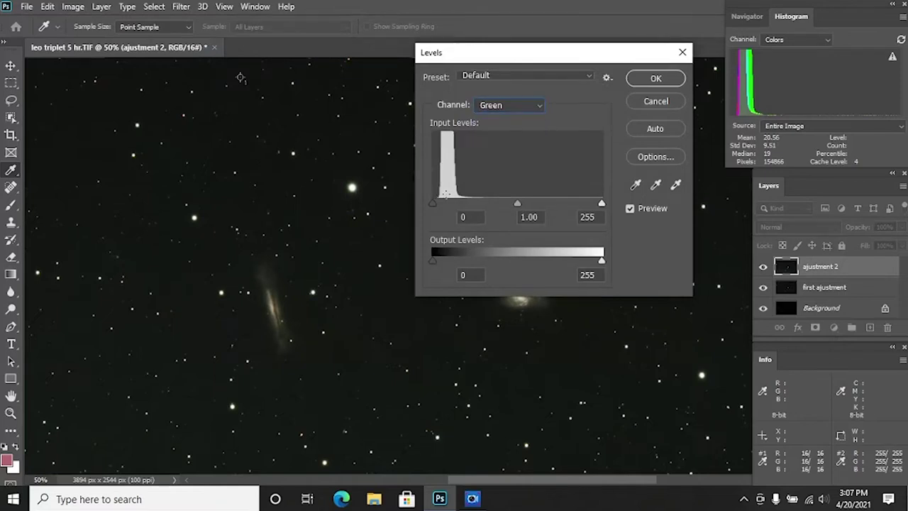
pyautogui.moveTo(434, 204); pyautogui.dragTo(436, 204)
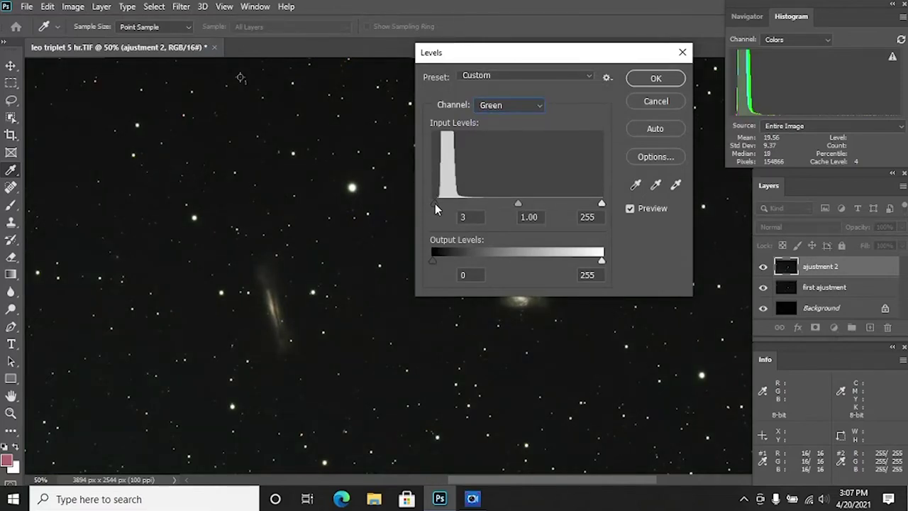
pyautogui.moveTo(435, 204); pyautogui.dragTo(437, 205)
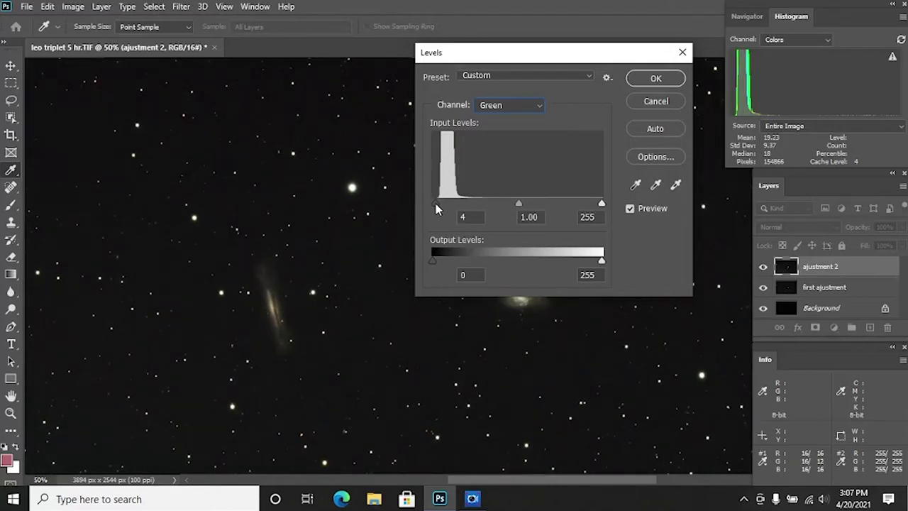
pyautogui.moveTo(435, 207); pyautogui.dragTo(433, 202)
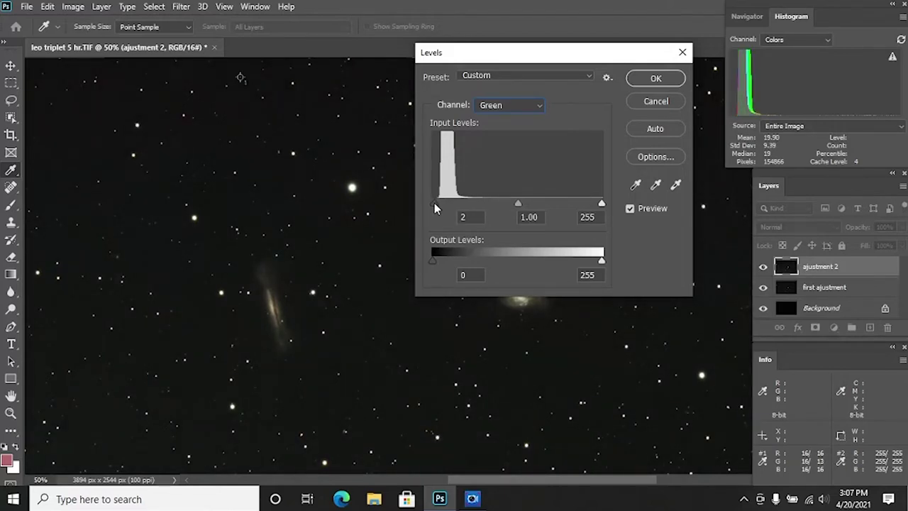
pyautogui.click(434, 203)
pyautogui.click(656, 78)
pyautogui.press('z')
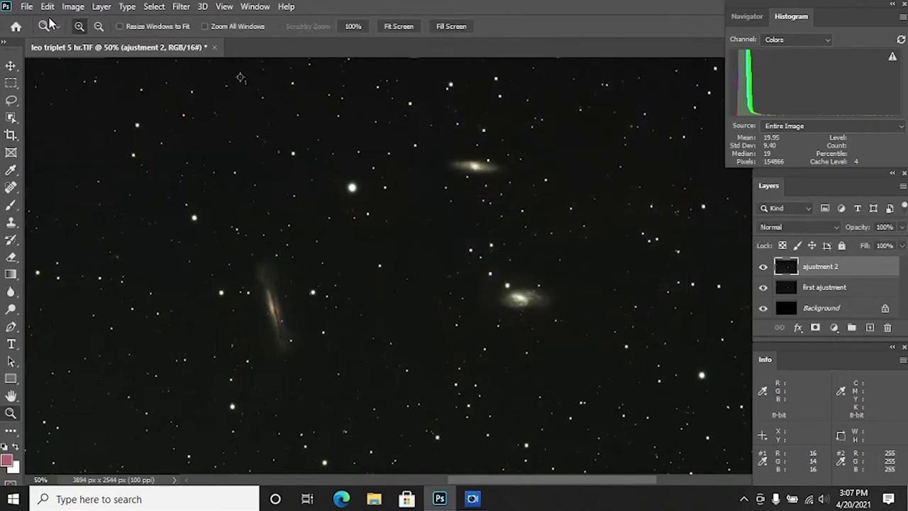
# Zoom out to 16.7% to view the whole star field, then back in to 25%
pyautogui.click(98, 26)
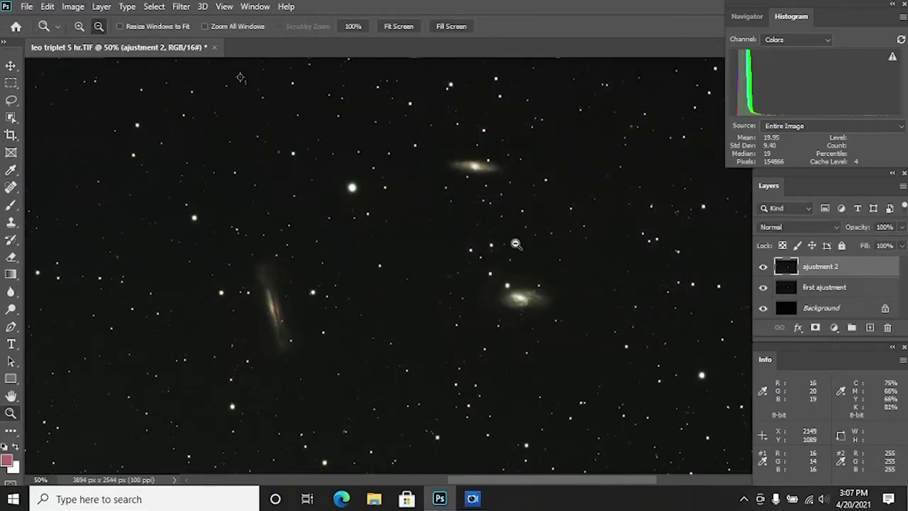
pyautogui.click(516, 244)
pyautogui.click(554, 278)
pyautogui.click(236, 272)
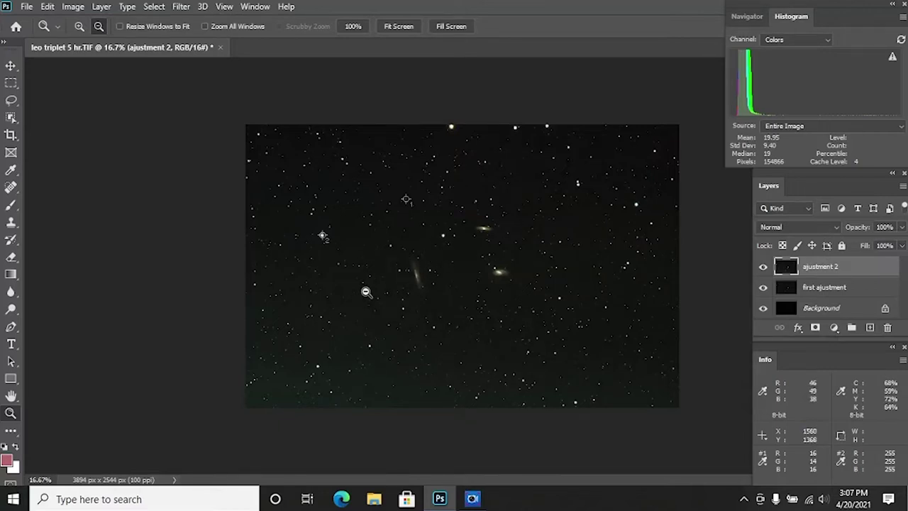
pyautogui.click(79, 26)
pyautogui.click(508, 243)
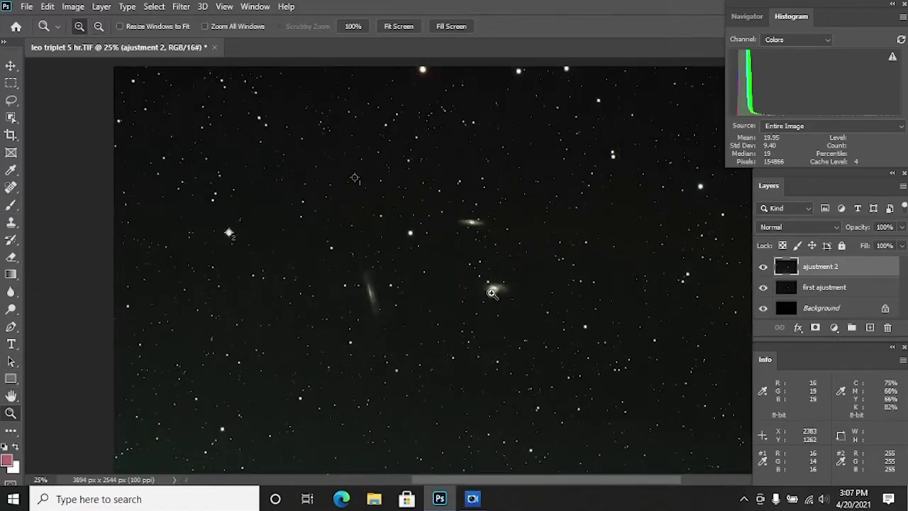
pyautogui.moveTo(503, 480); pyautogui.dragTo(505, 481)
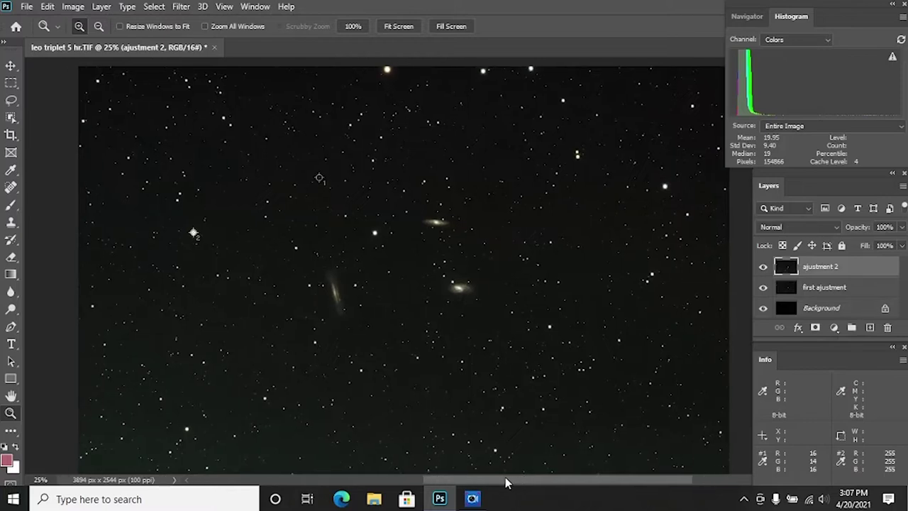
# Duplicate the ajustment 2 layer as a new layer named 'gradient'
pyautogui.click(182, 7)
pyautogui.moveTo(199, 293)
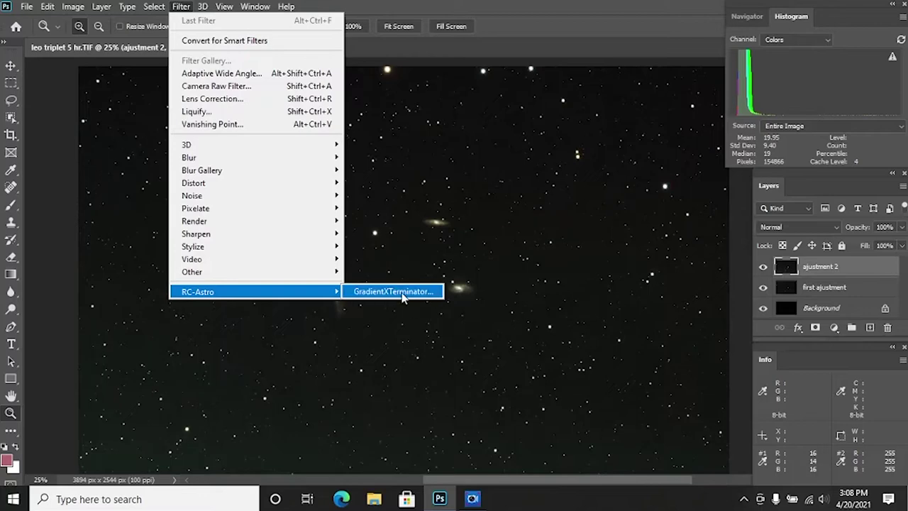
pyautogui.click(398, 327)
pyautogui.rightClick(814, 265)
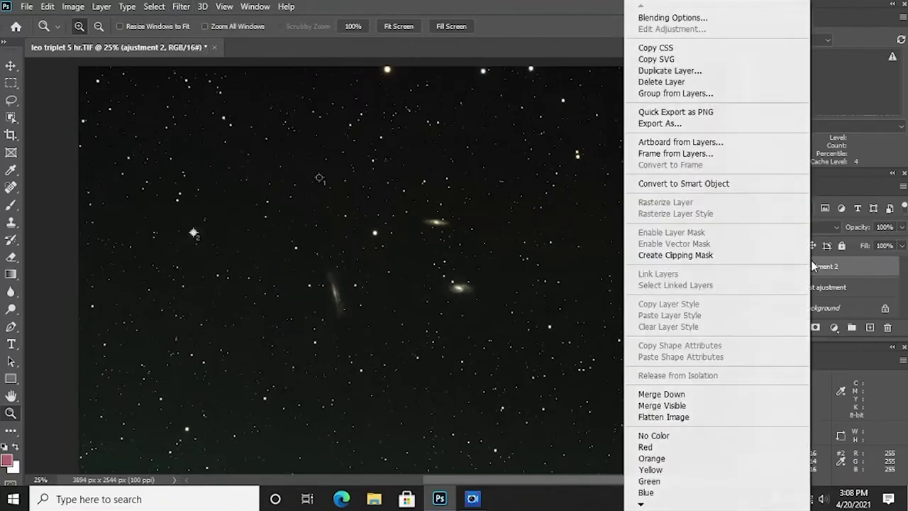
pyautogui.click(669, 71)
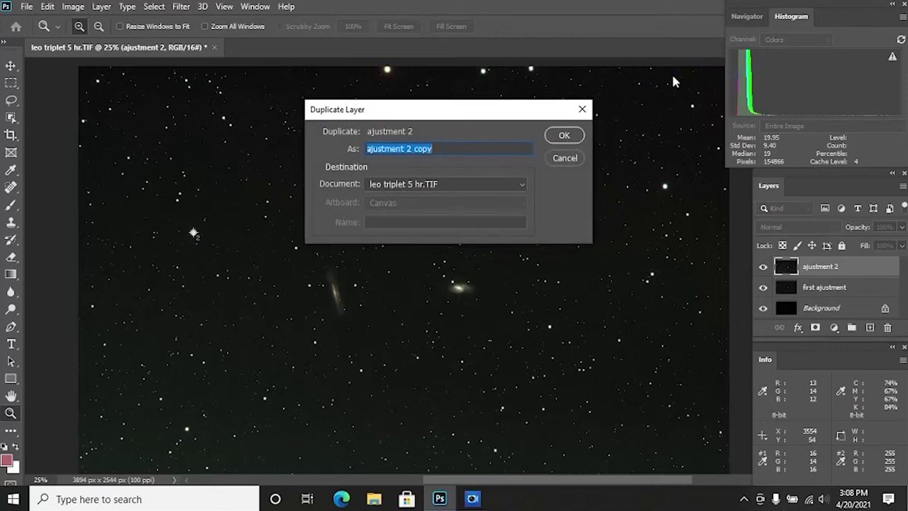
pyautogui.press('BackSpace')
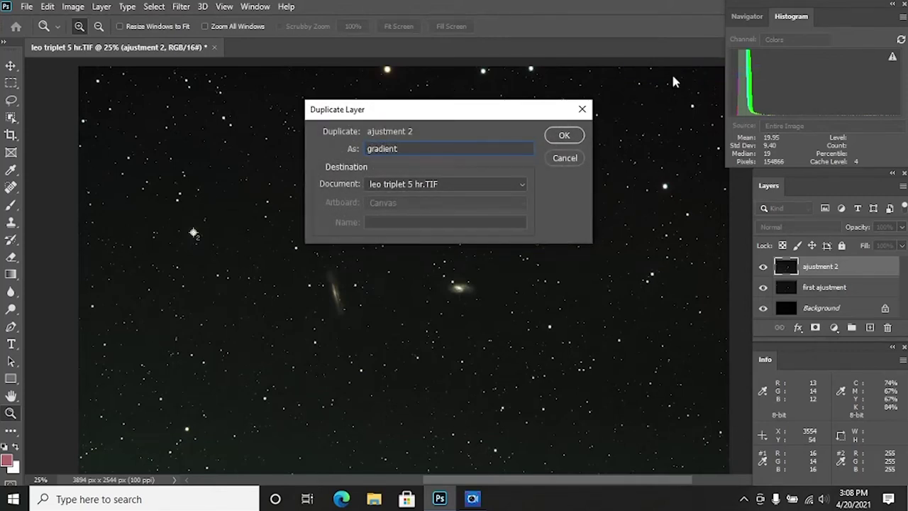
pyautogui.write('gradient')
pyautogui.click(564, 135)
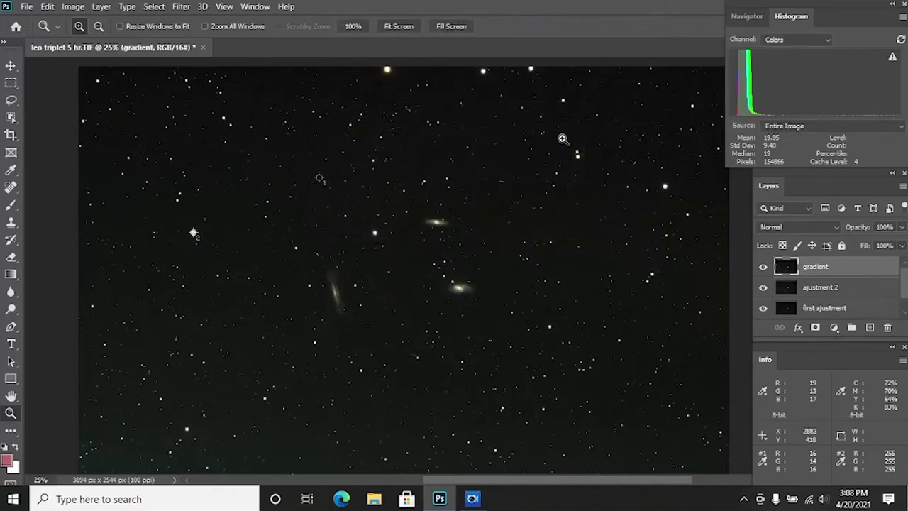
pyautogui.scroll(-1, 608, 270)
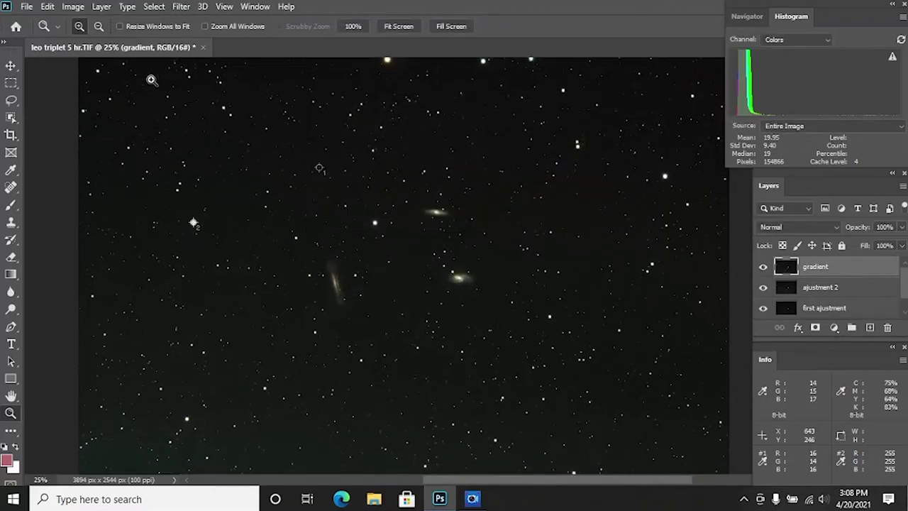
# Run RC-Astro GradientXTerminator at Medium detail and Medium aggressiveness on the gradient layer
pyautogui.click(99, 26)
pyautogui.click(540, 278)
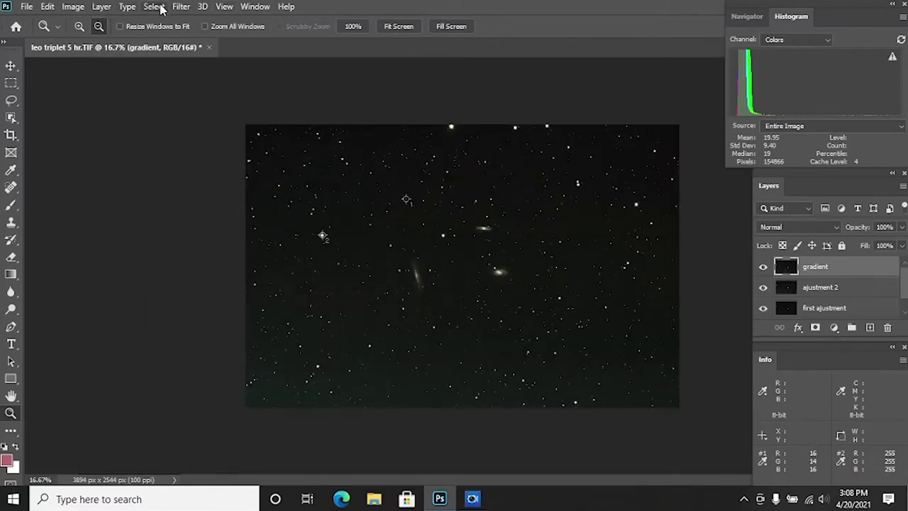
pyautogui.click(181, 7)
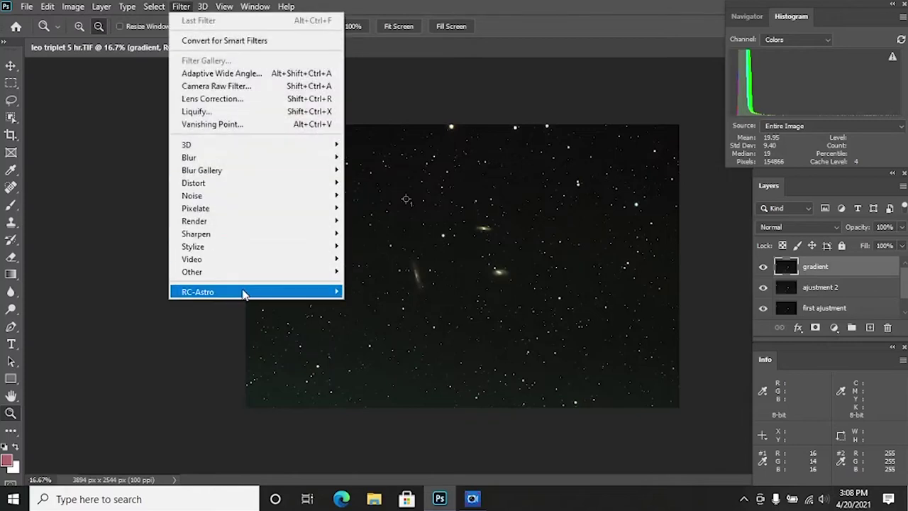
pyautogui.moveTo(245, 293)
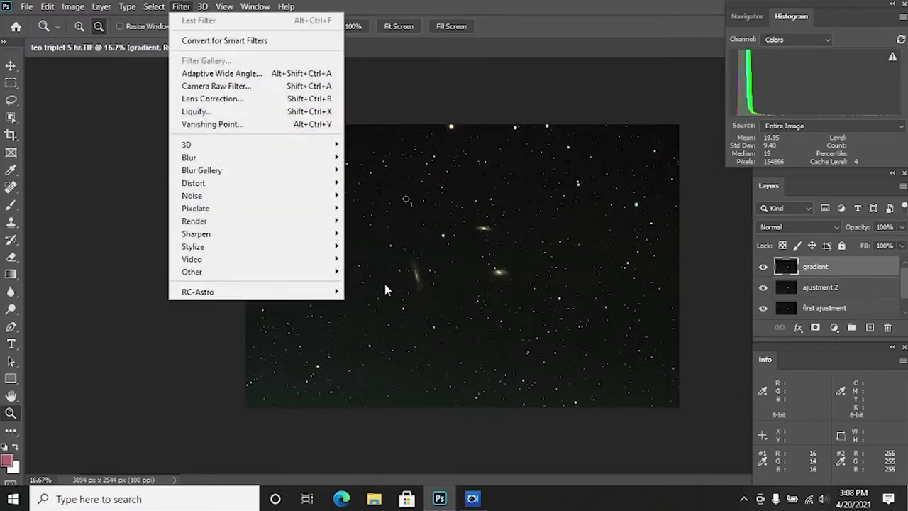
pyautogui.click(371, 293)
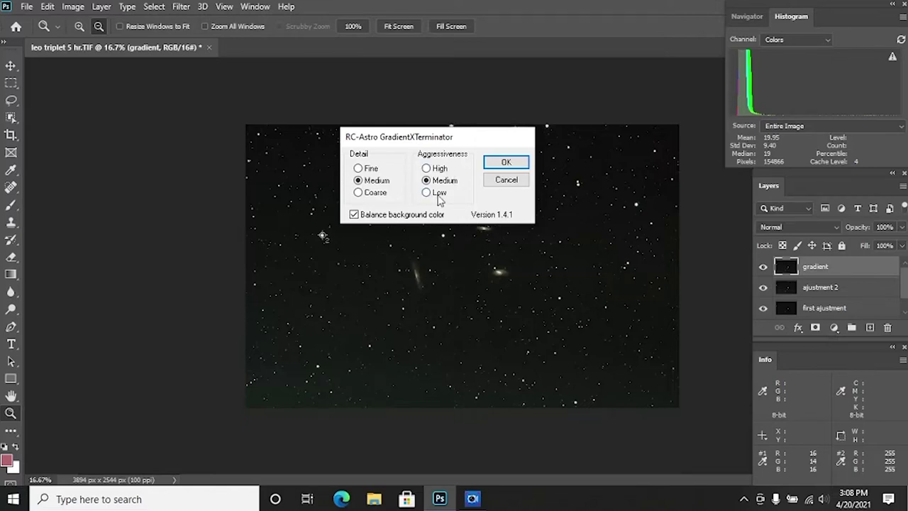
pyautogui.click(504, 162)
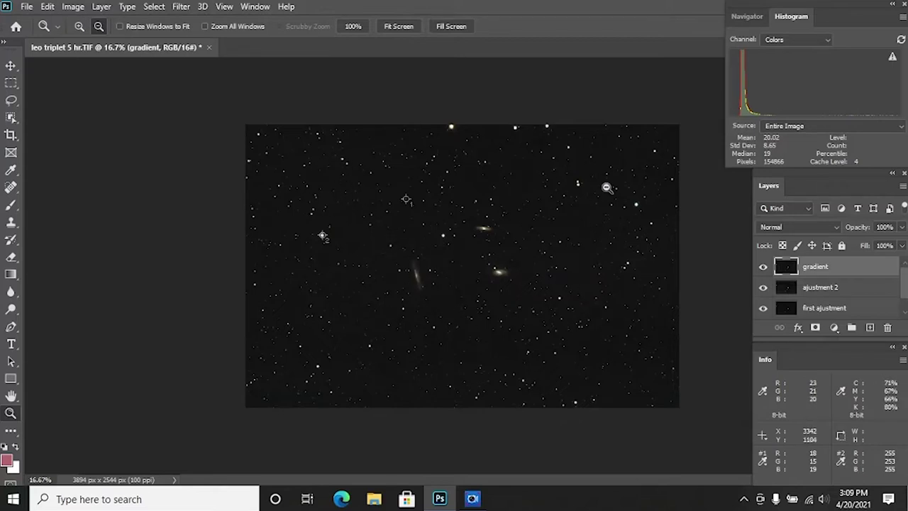
# Toggle the gradient layer's visibility to compare before and after, then zoom to 25%
pyautogui.click(764, 268)
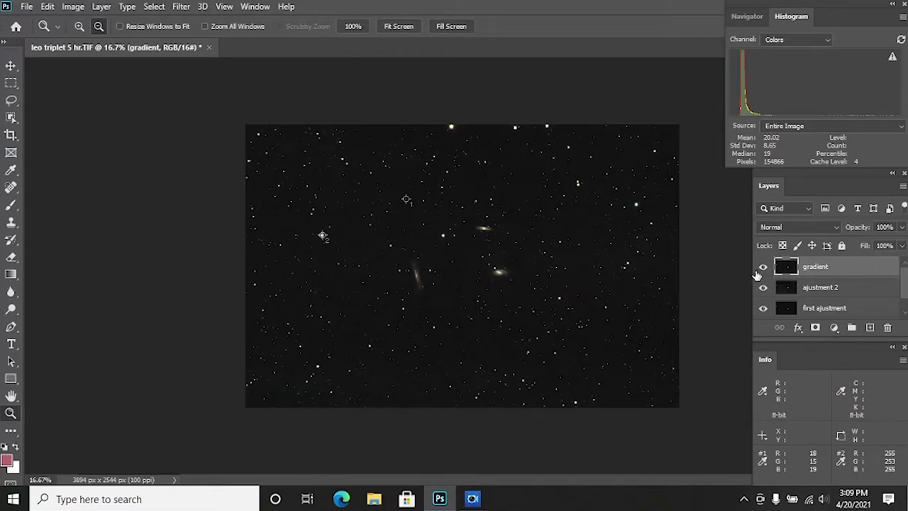
pyautogui.click(763, 268)
pyautogui.click(764, 269)
pyautogui.click(763, 268)
pyautogui.click(764, 268)
pyautogui.click(763, 268)
pyautogui.click(79, 27)
pyautogui.click(519, 275)
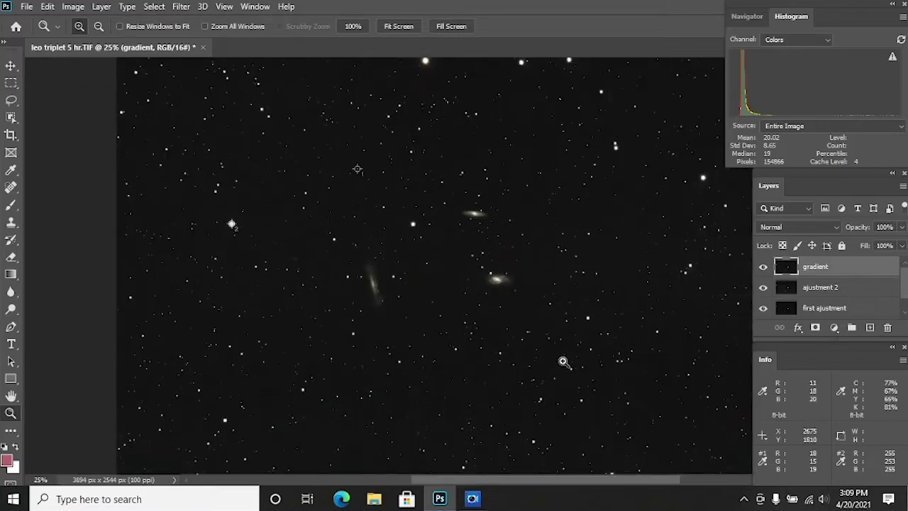
pyautogui.click(73, 6)
# In Levels, raise the Red channel black point to 3
pyautogui.moveTo(173, 40)
pyautogui.click(227, 54)
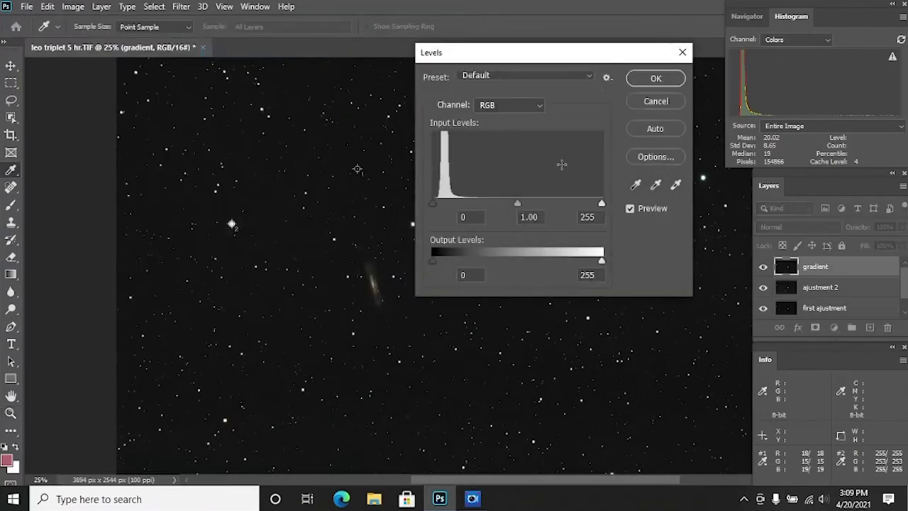
pyautogui.click(525, 105)
pyautogui.click(489, 121)
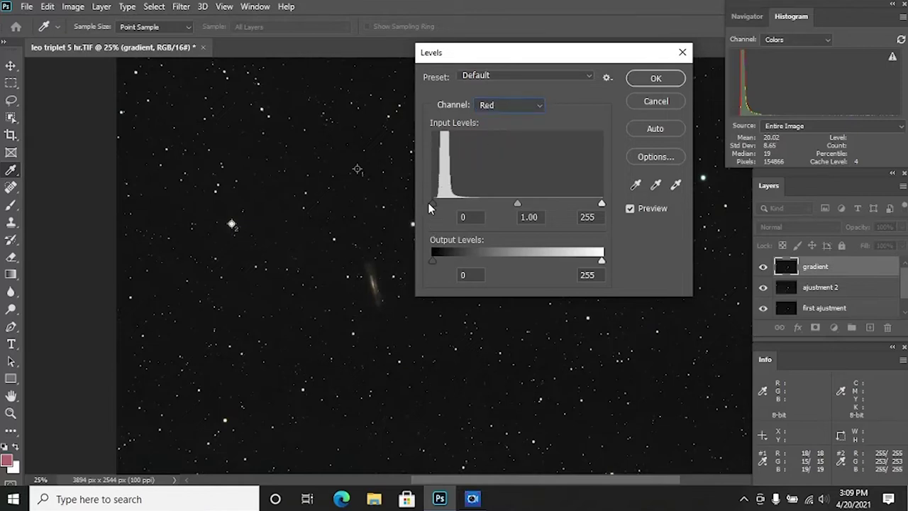
pyautogui.moveTo(434, 203); pyautogui.dragTo(436, 207)
# Adjust the Green channel black point to 2, then back to 1
pyautogui.click(507, 107)
pyautogui.click(506, 141)
pyautogui.click(506, 105)
pyautogui.click(497, 140)
pyautogui.moveTo(432, 204); pyautogui.dragTo(434, 204)
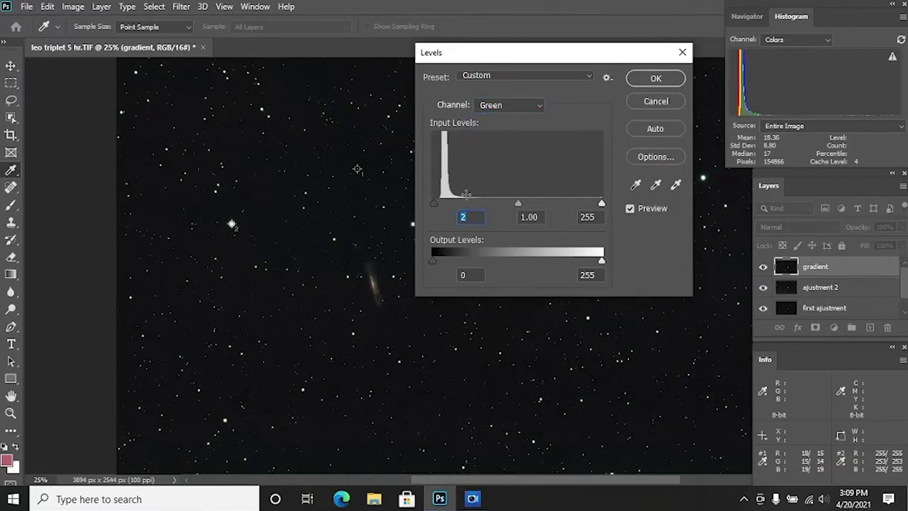
pyautogui.moveTo(435, 204); pyautogui.dragTo(435, 209)
# Review the Blue channel, settle the Green black point at 0, and apply Levels
pyautogui.click(518, 106)
pyautogui.click(493, 142)
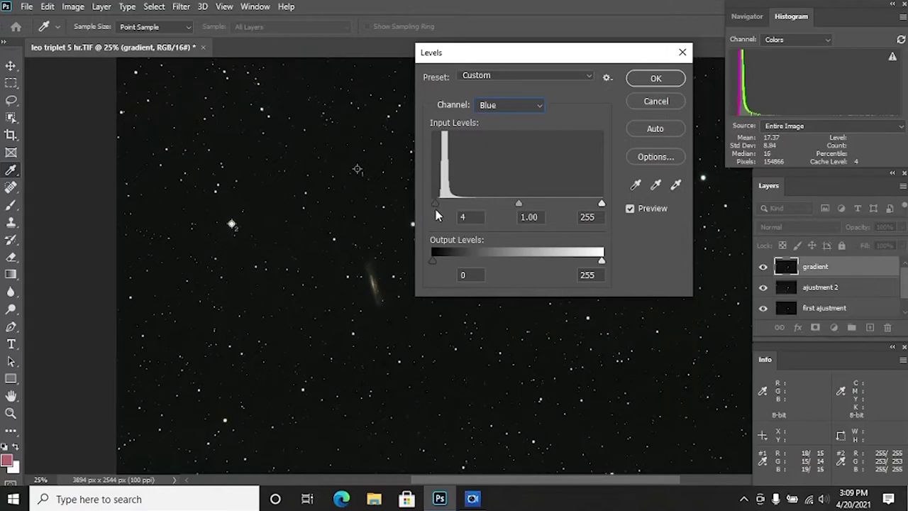
pyautogui.click(507, 106)
pyautogui.click(490, 142)
pyautogui.moveTo(435, 204); pyautogui.dragTo(431, 209)
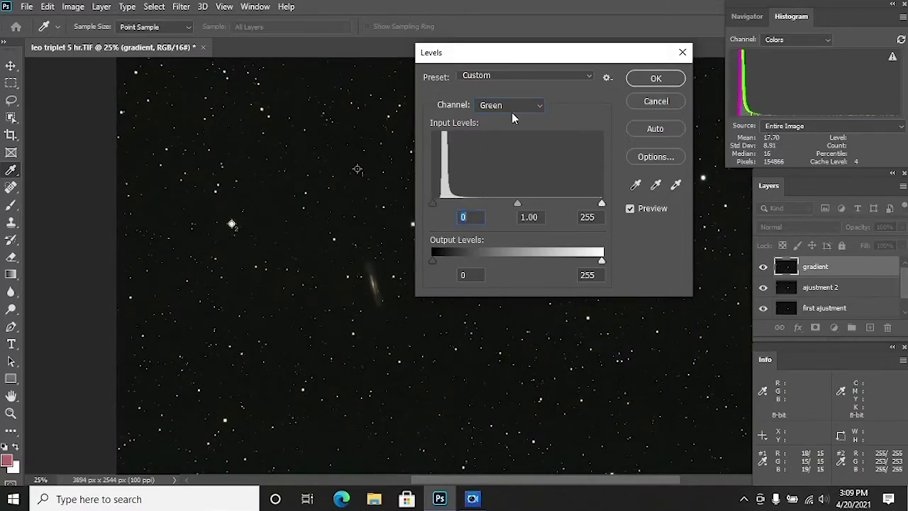
pyautogui.click(642, 83)
# Zoom out to 16.7% to see the whole image
pyautogui.press('z')
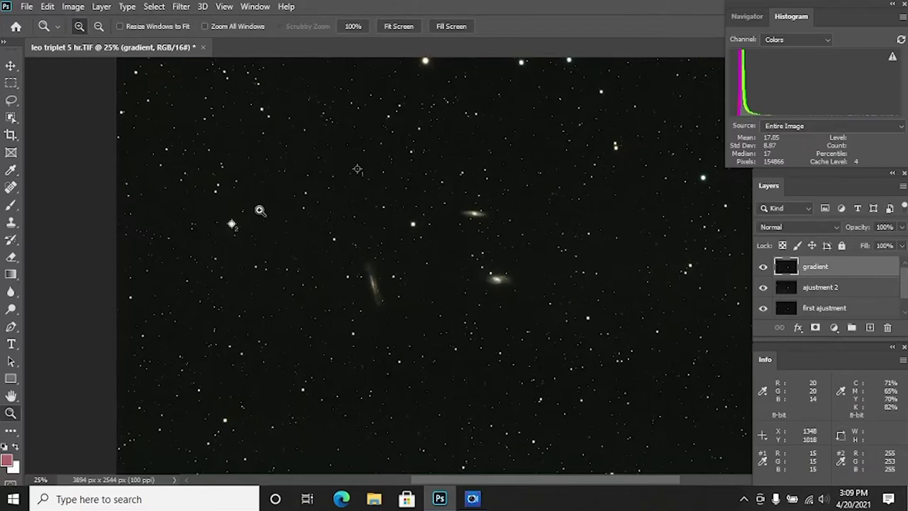
pyautogui.click(98, 26)
pyautogui.click(448, 243)
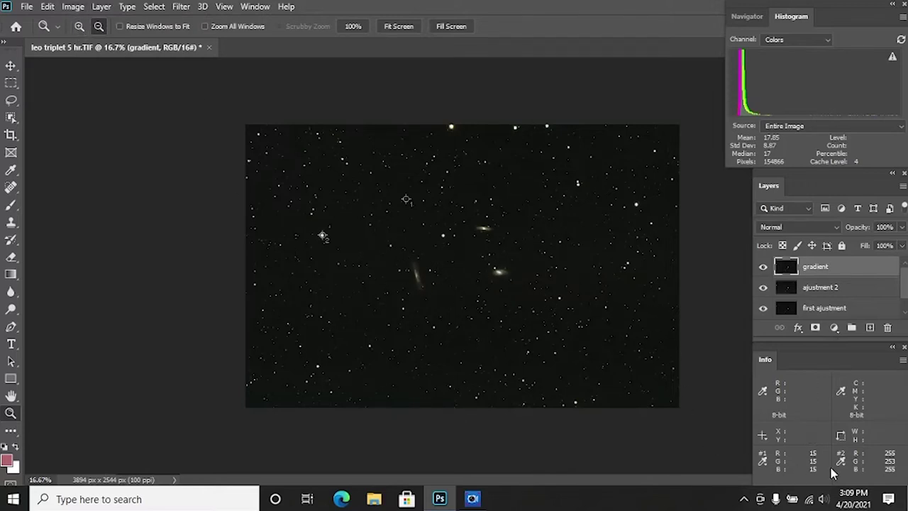
# Pull the Green channel curve's shadow point down to 21→17 and apply it
pyautogui.click(73, 6)
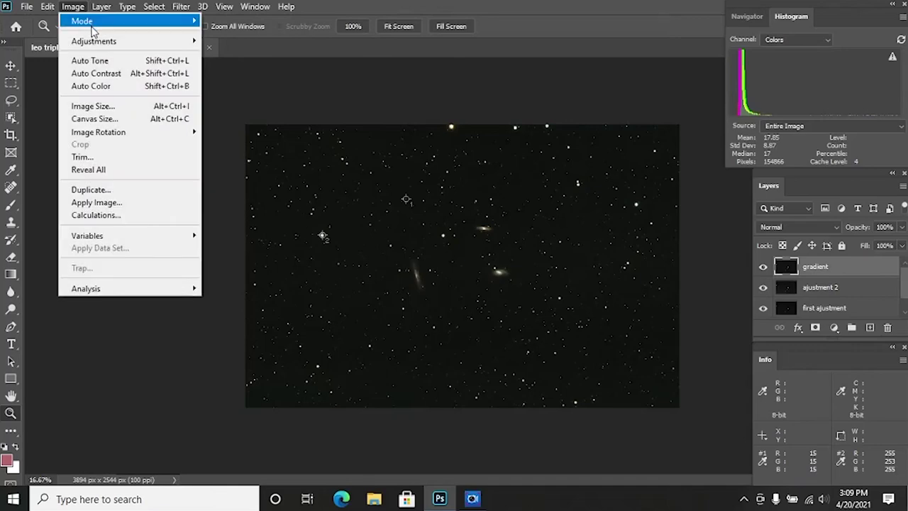
pyautogui.moveTo(96, 41)
pyautogui.click(260, 70)
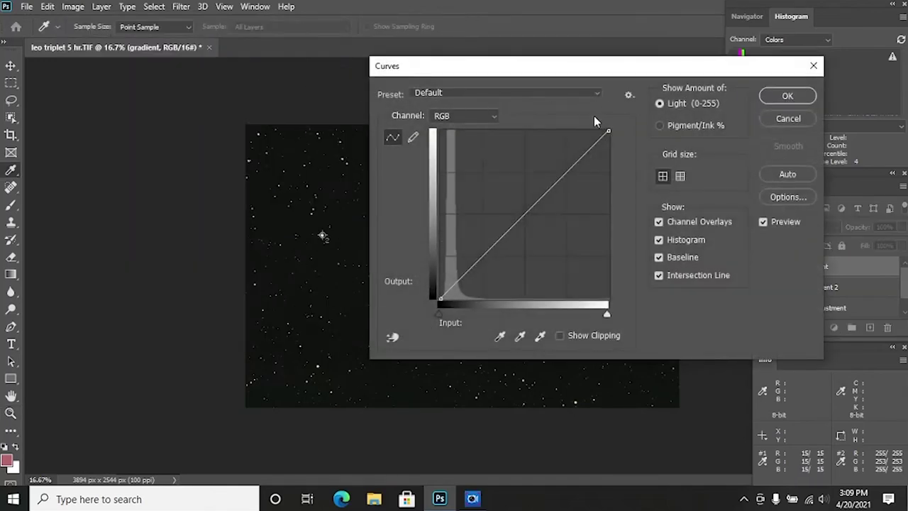
pyautogui.click(480, 115)
pyautogui.click(471, 151)
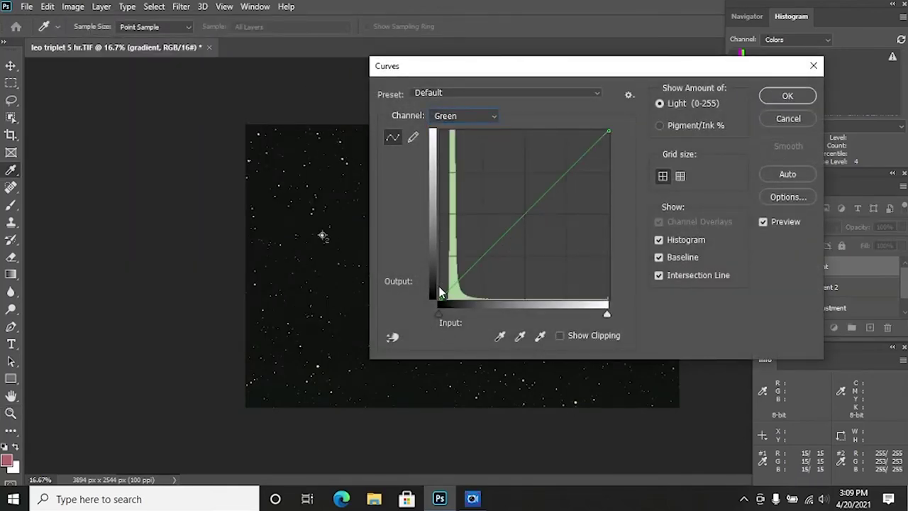
pyautogui.moveTo(547, 67); pyautogui.dragTo(793, 75)
pyautogui.moveTo(705, 280); pyautogui.dragTo(697, 293)
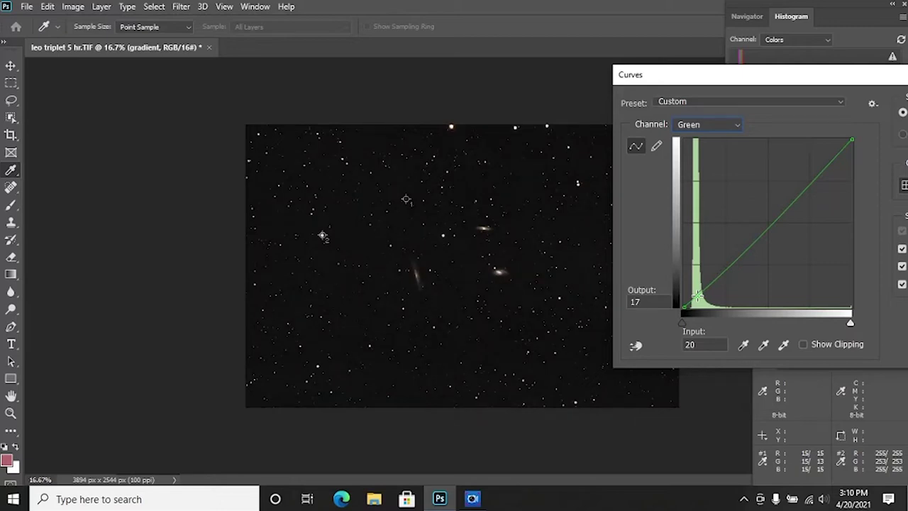
pyautogui.moveTo(698, 295); pyautogui.dragTo(699, 295)
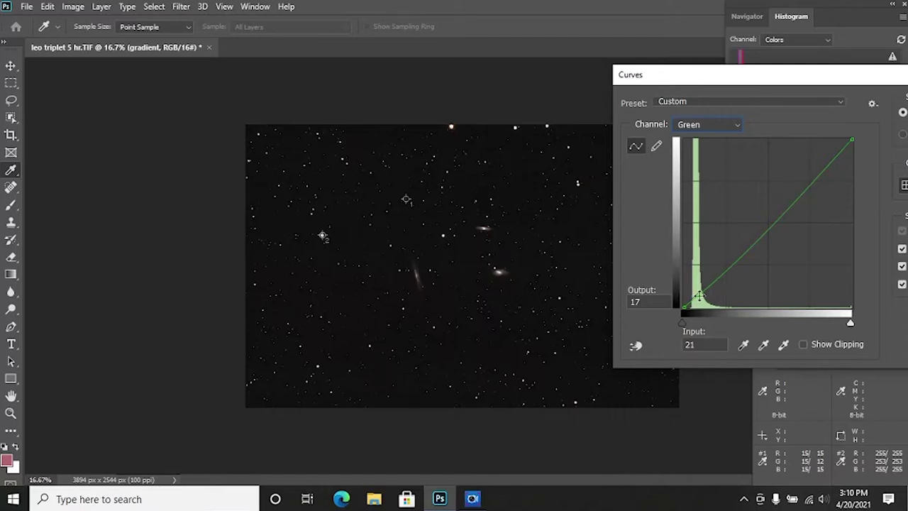
pyautogui.moveTo(780, 76); pyautogui.dragTo(593, 75)
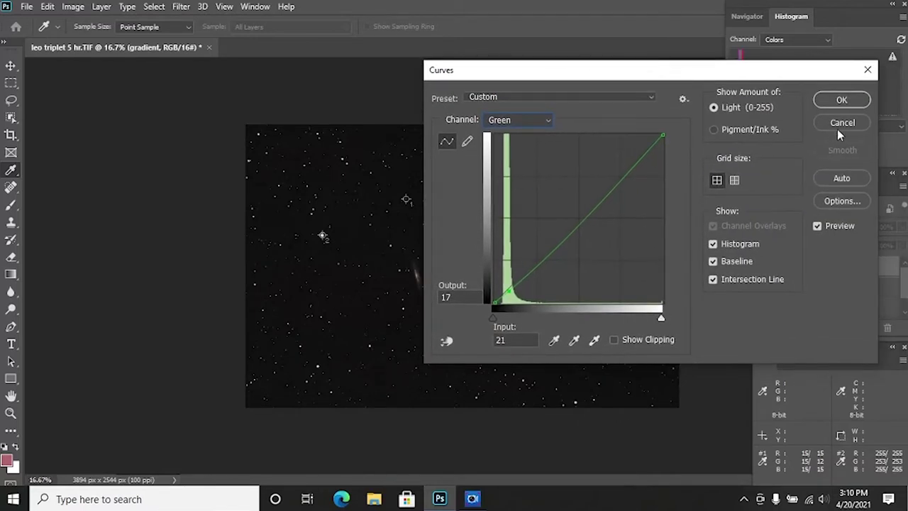
pyautogui.click(847, 100)
pyautogui.press('z')
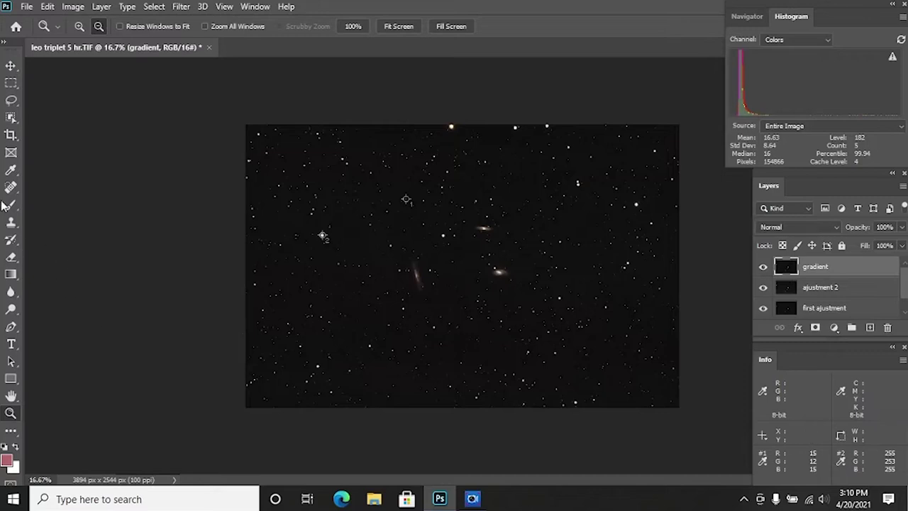
# Zoom in to 50% on the galaxies, then back out to 33.3%
pyautogui.click(80, 26)
pyautogui.click(496, 252)
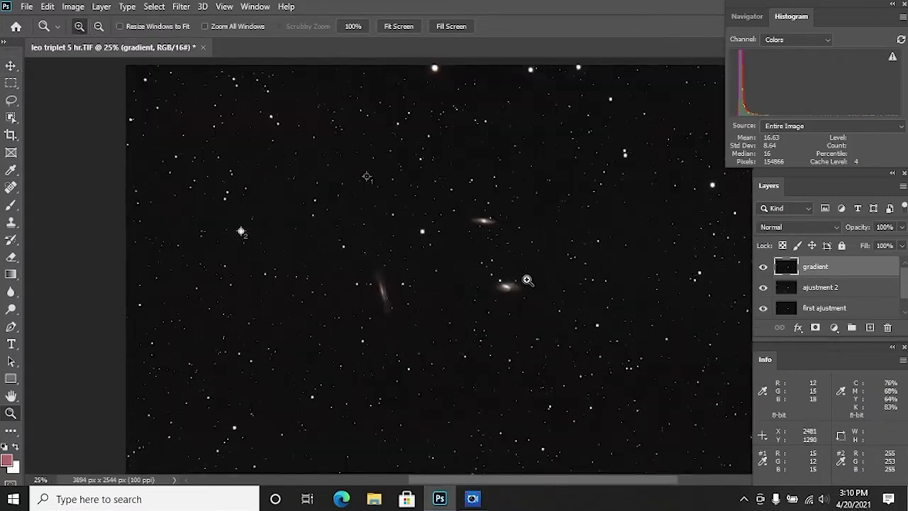
pyautogui.click(441, 282)
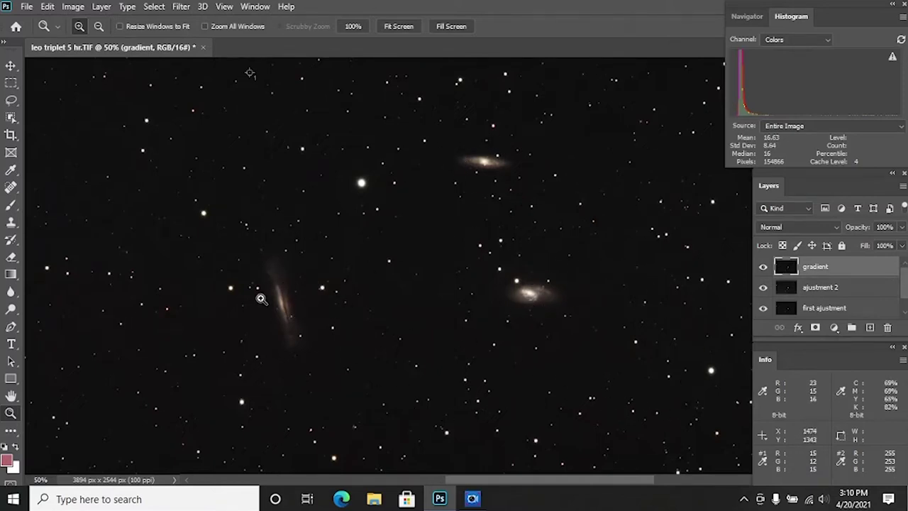
pyautogui.click(98, 27)
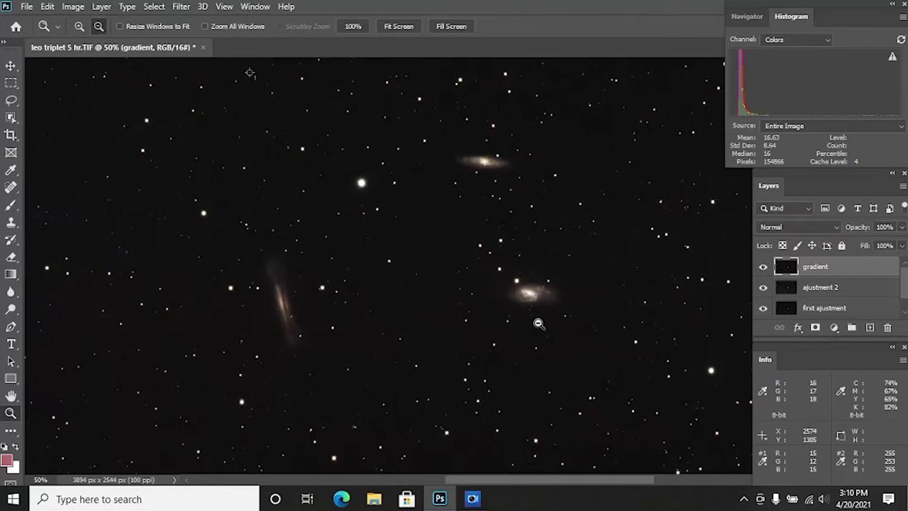
pyautogui.click(488, 330)
pyautogui.scroll(-1, 539, 291)
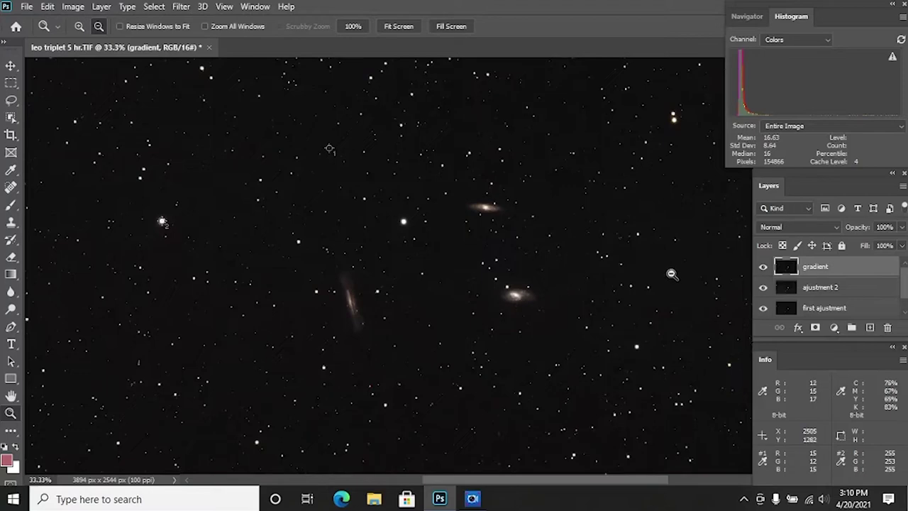
# Duplicate the gradient layer as a new top layer named 'noise 1'
pyautogui.rightClick(811, 275)
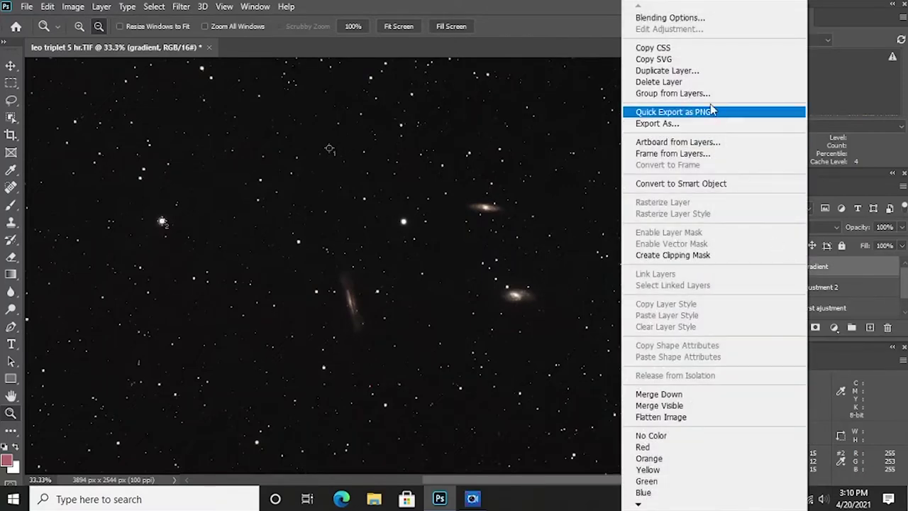
pyautogui.click(687, 75)
pyautogui.press('BackSpace')
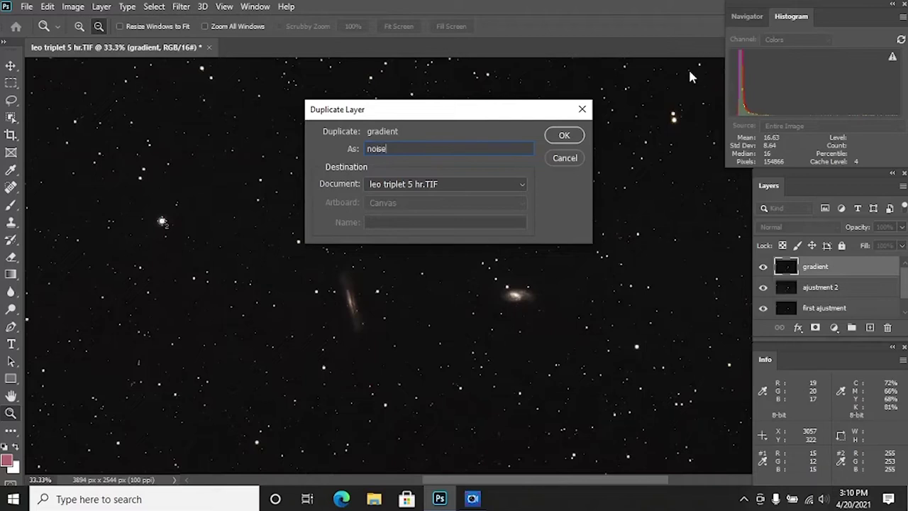
pyautogui.write('noise 1')
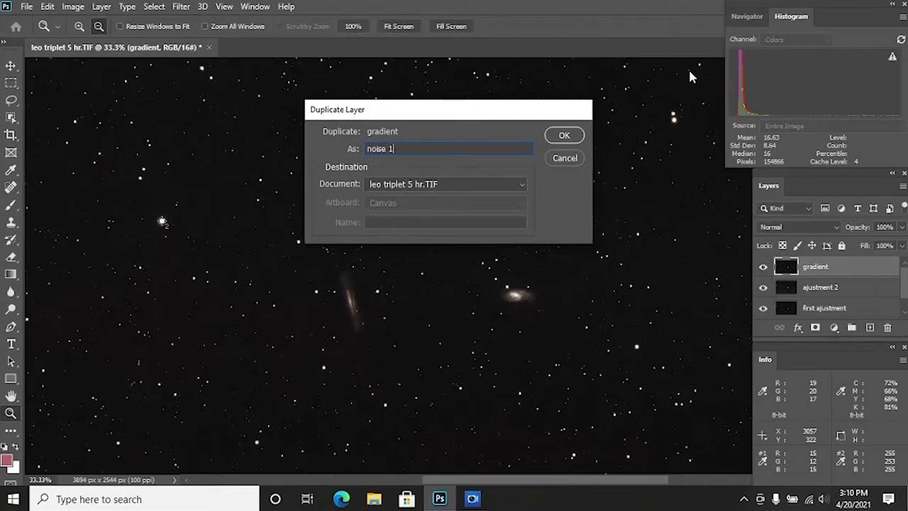
pyautogui.press('Return')
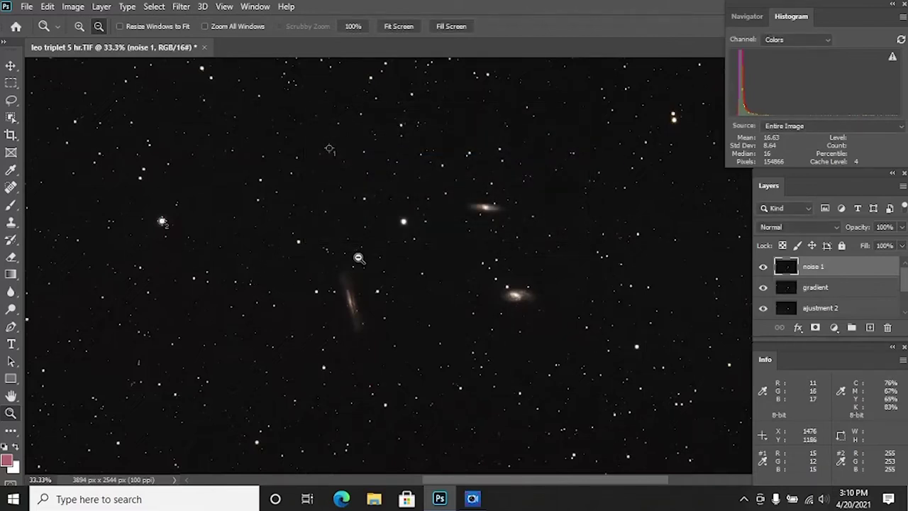
pyautogui.scroll(-1, 358, 259)
pyautogui.hscroll(2, 434, 479)
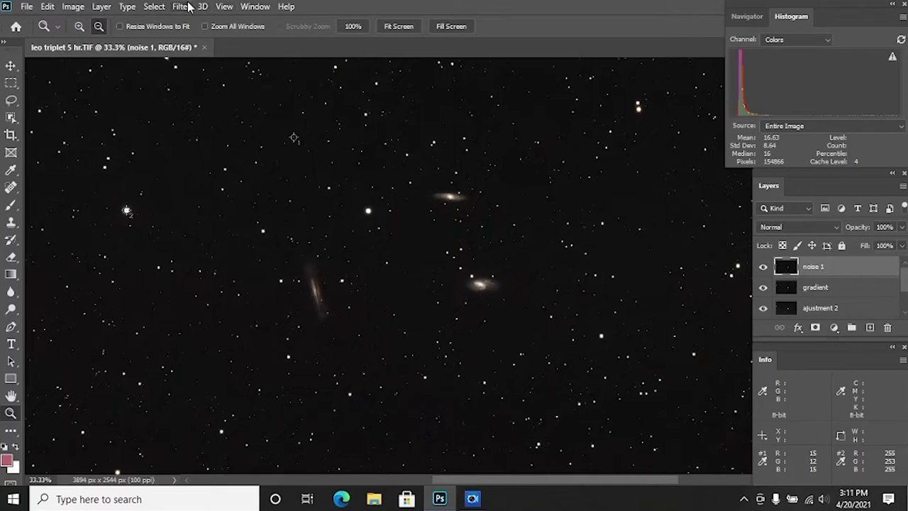
# Launch the Camera Raw filter on the noise 1 layer
pyautogui.click(180, 6)
pyautogui.moveTo(202, 6)
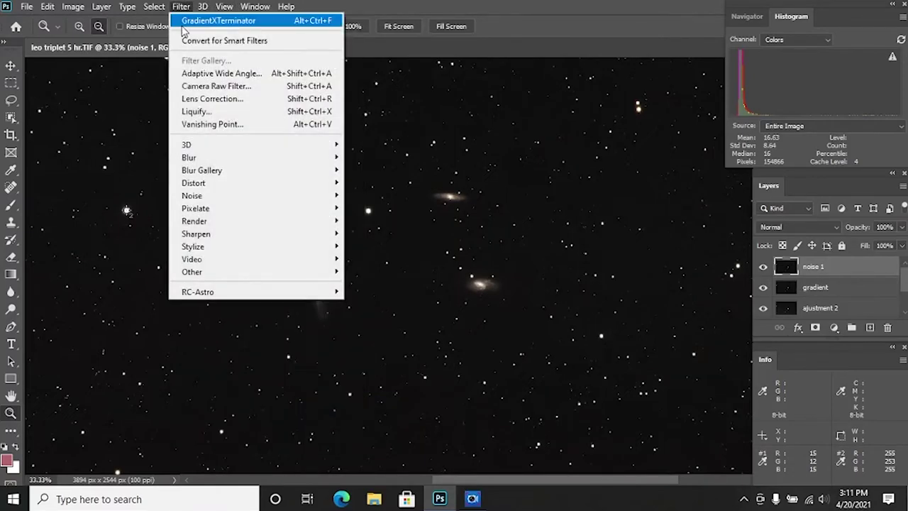
pyautogui.click(199, 86)
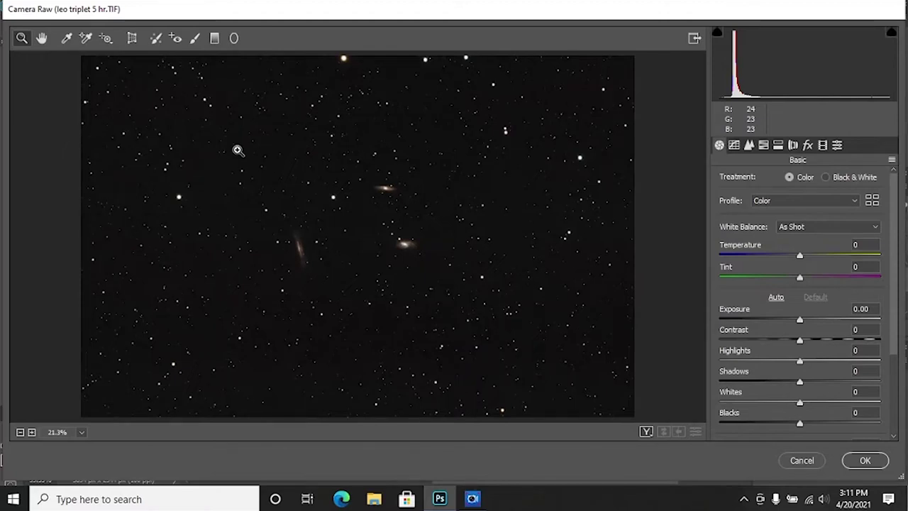
# Zoom the Camera Raw preview to 50% on the three galaxies and show the Detail settings
pyautogui.click(368, 242)
pyautogui.click(369, 242)
pyautogui.click(365, 213)
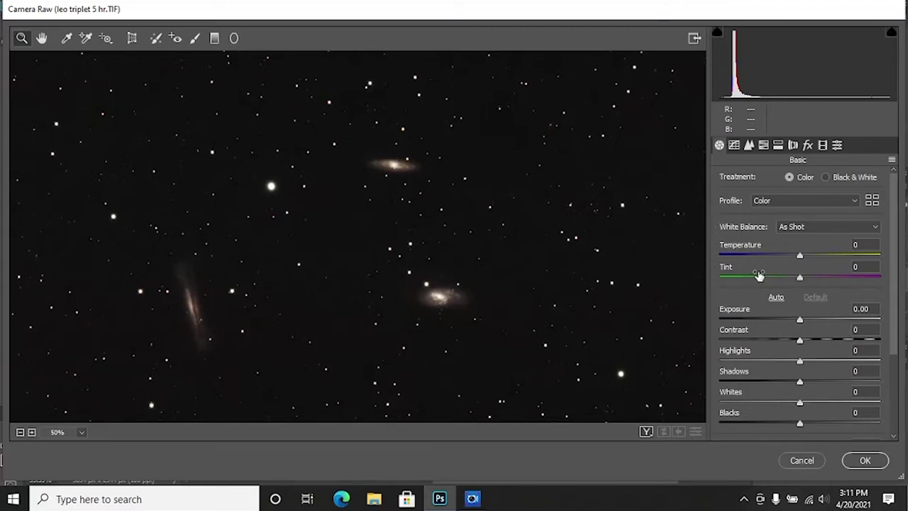
pyautogui.click(748, 145)
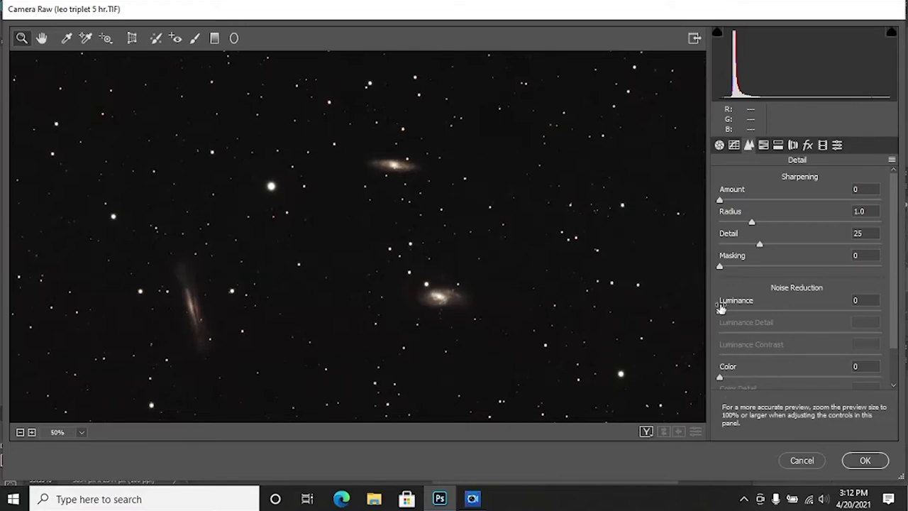
# Raise Luminance noise reduction to 25, checking the spiral and edge-on galaxies at 100%
pyautogui.moveTo(722, 311); pyautogui.dragTo(747, 313)
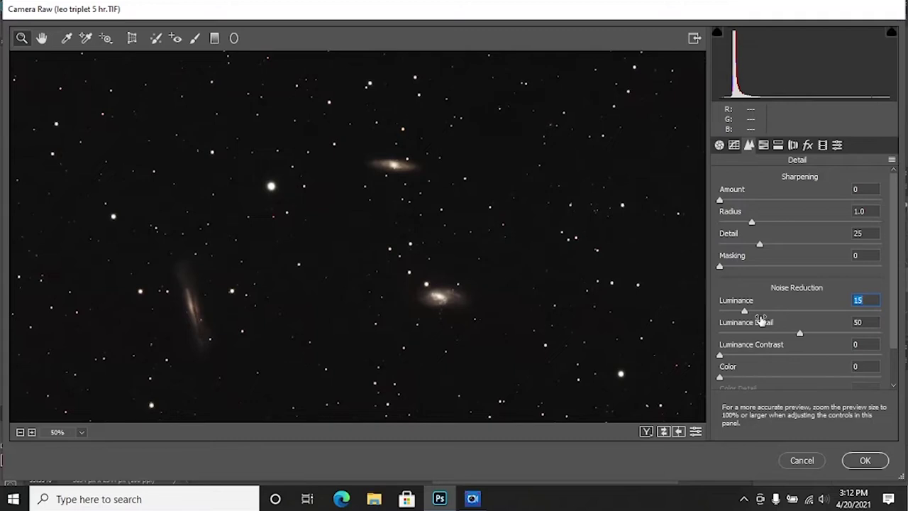
pyautogui.moveTo(764, 312); pyautogui.dragTo(764, 311)
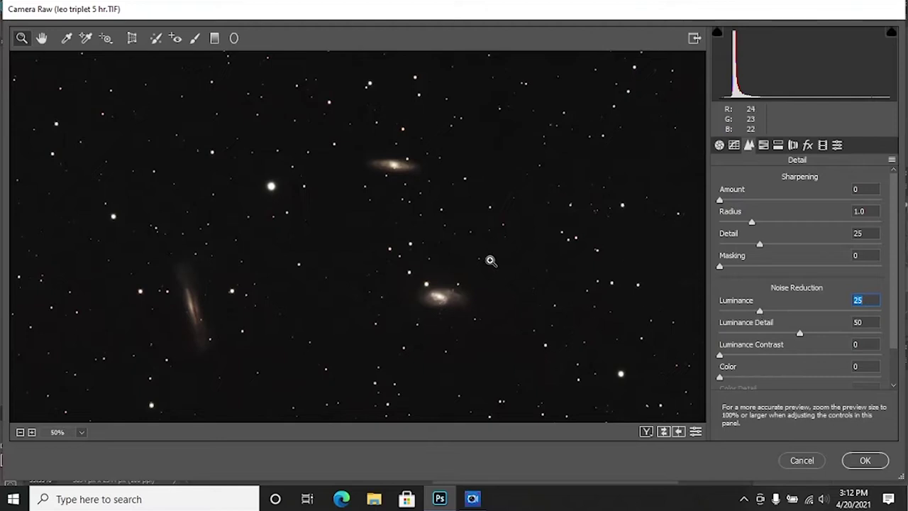
pyautogui.click(478, 293)
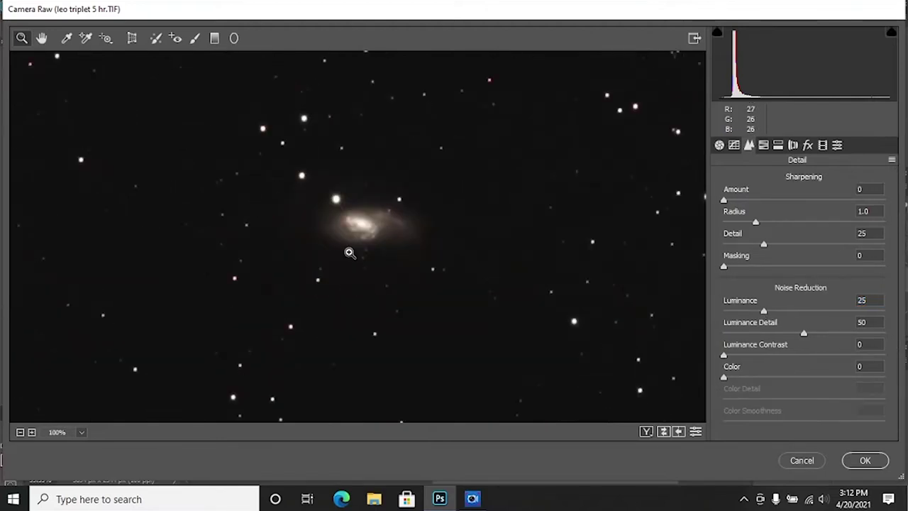
pyautogui.click(41, 38)
pyautogui.moveTo(283, 127); pyautogui.dragTo(398, 400)
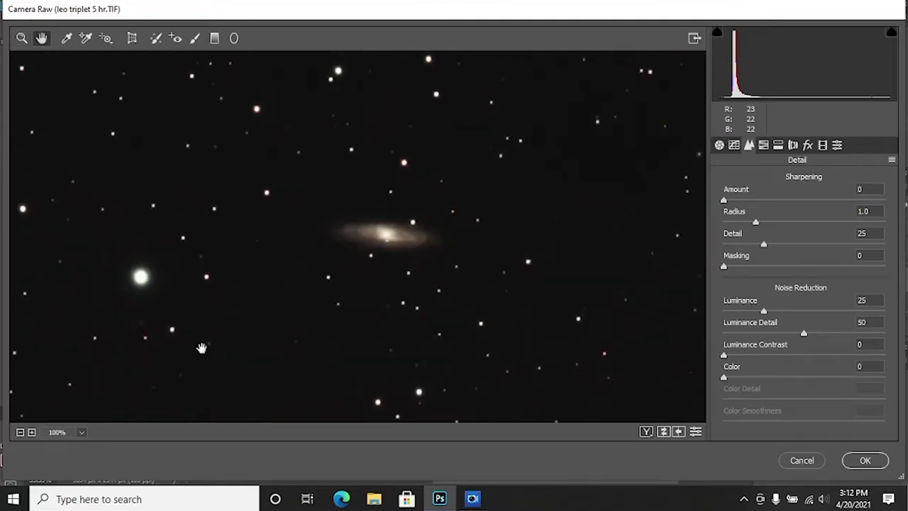
pyautogui.moveTo(201, 347); pyautogui.dragTo(593, 131)
pyautogui.moveTo(544, 305); pyautogui.dragTo(520, 276)
pyautogui.moveTo(586, 277); pyautogui.dragTo(265, 239)
pyautogui.moveTo(562, 235); pyautogui.dragTo(266, 307)
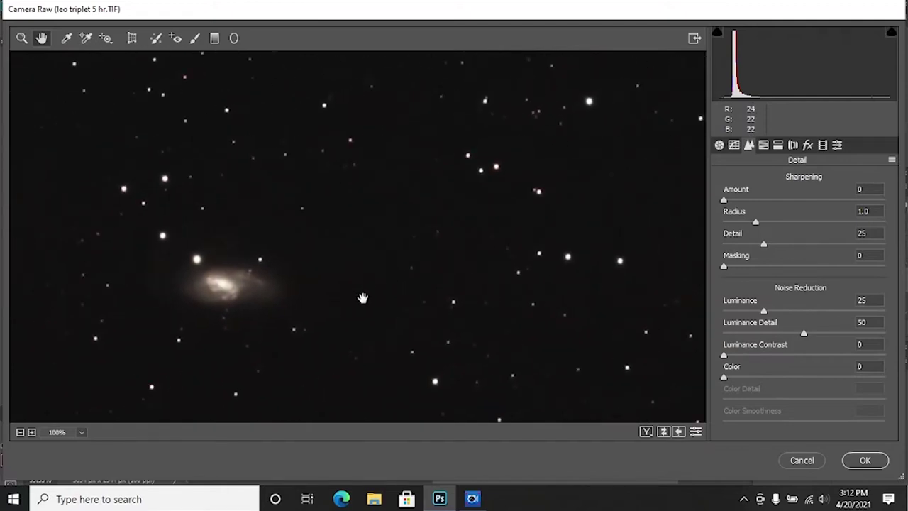
# Set Color noise reduction to 10, then zoom back out to view the whole star field
pyautogui.click(735, 379)
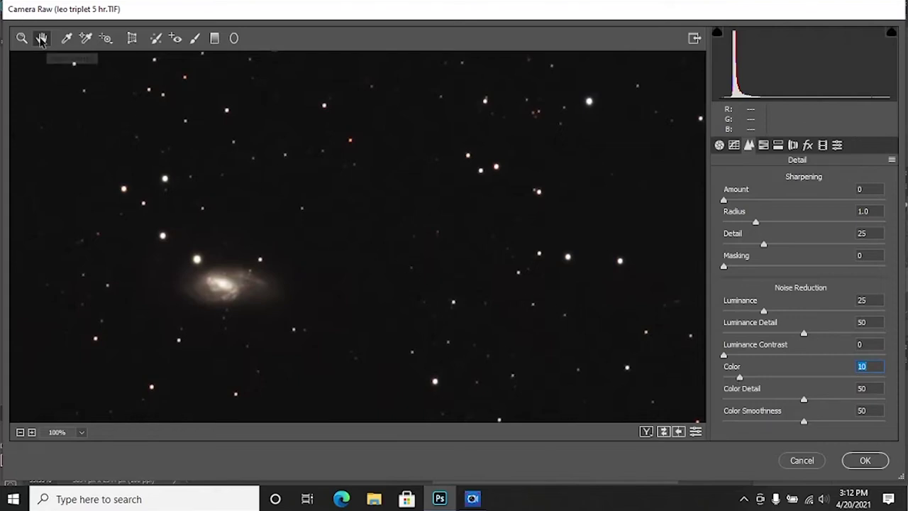
pyautogui.click(20, 432)
pyautogui.click(21, 432)
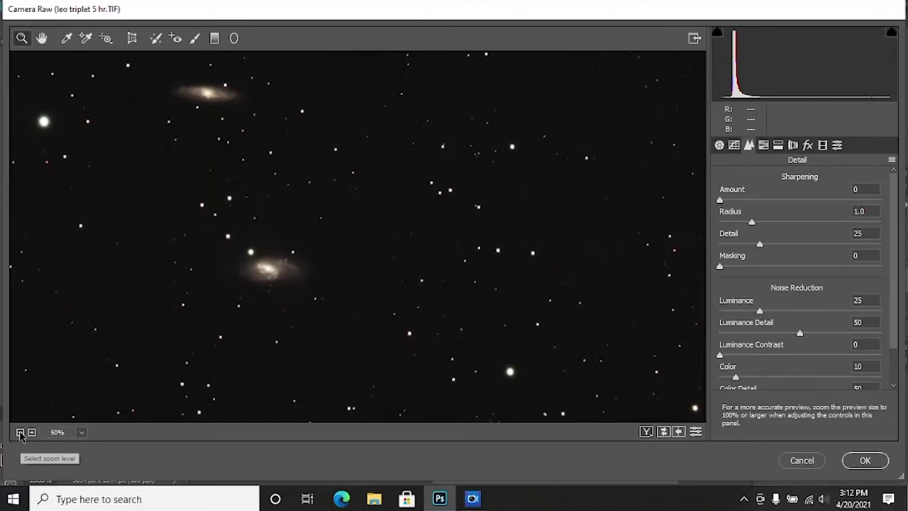
pyautogui.click(41, 37)
pyautogui.moveTo(164, 208); pyautogui.dragTo(593, 297)
pyautogui.moveTo(477, 229); pyautogui.dragTo(249, 138)
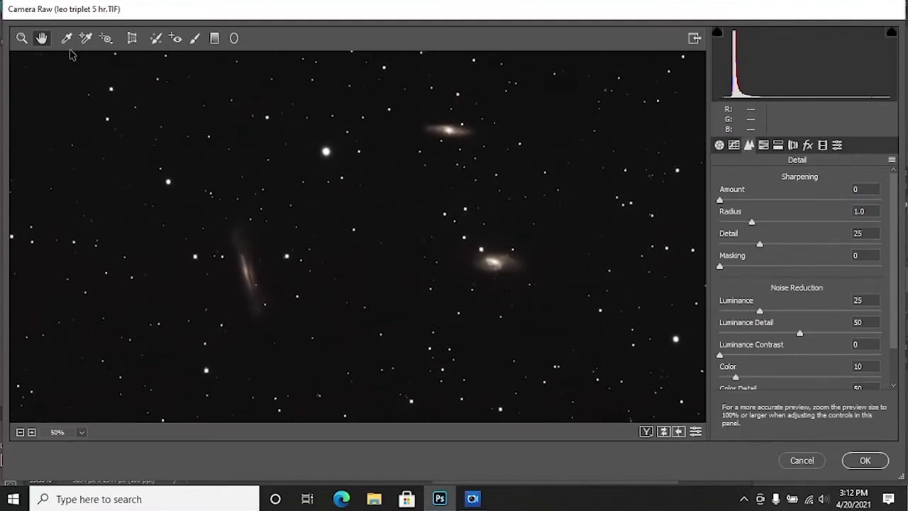
pyautogui.click(21, 432)
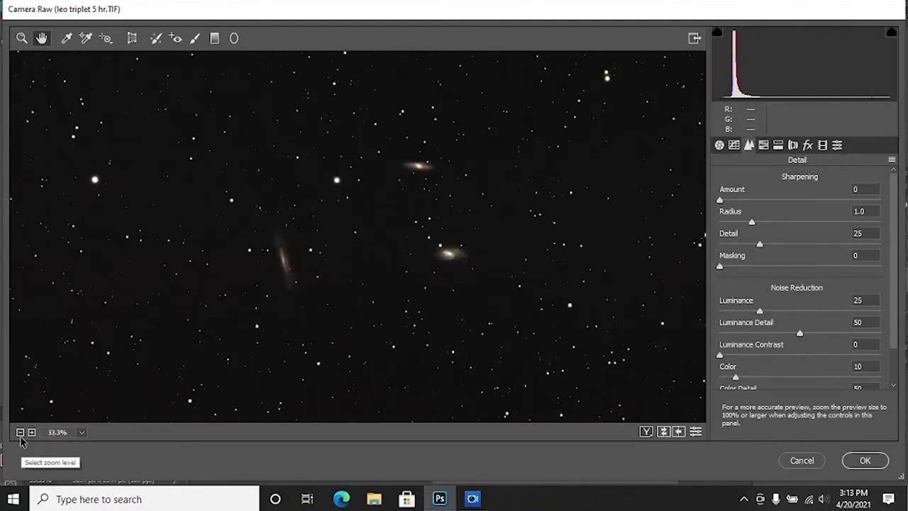
pyautogui.moveTo(558, 324); pyautogui.dragTo(534, 344)
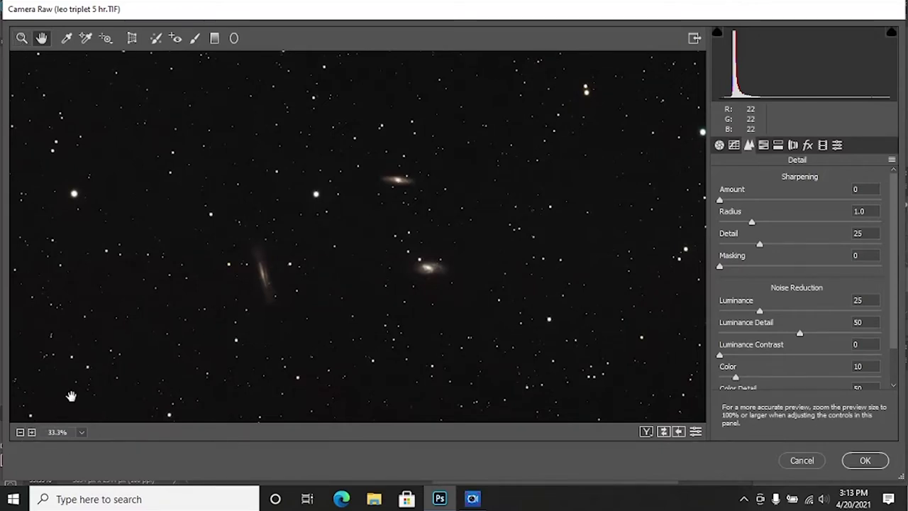
pyautogui.moveTo(123, 340); pyautogui.dragTo(146, 324)
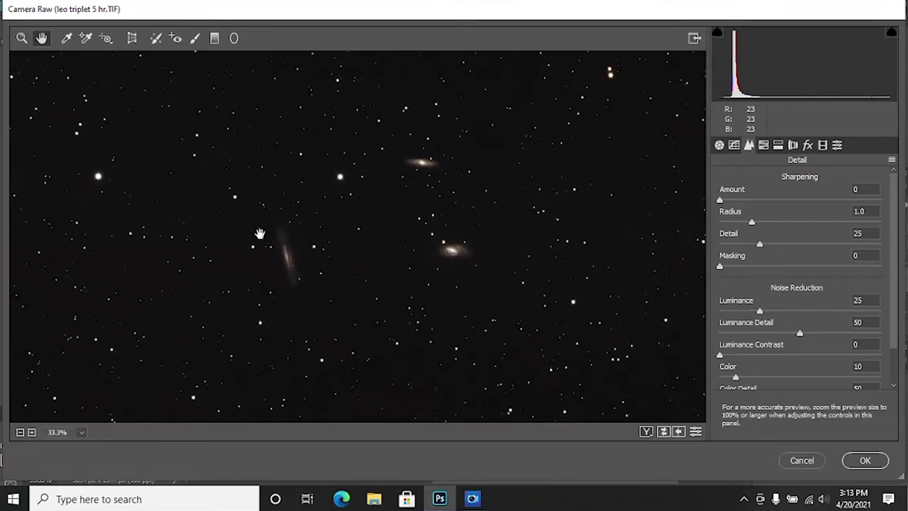
pyautogui.click(22, 40)
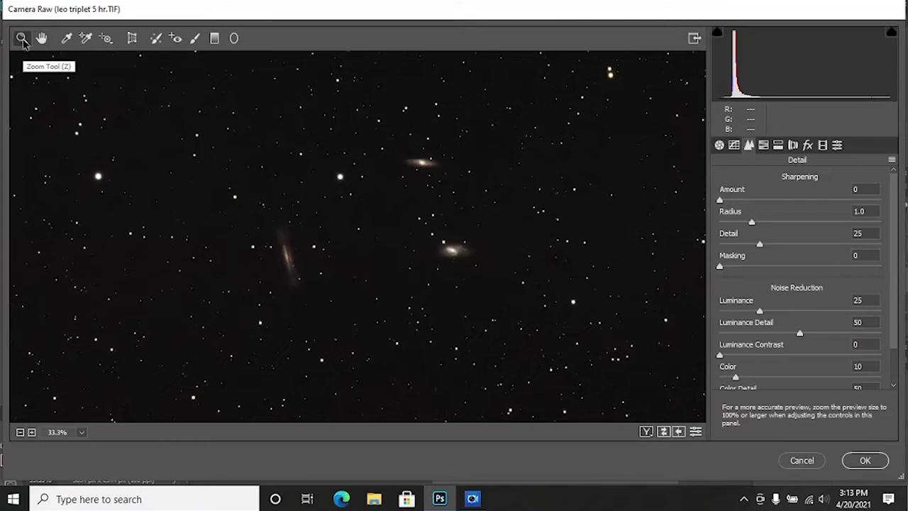
pyautogui.click(392, 239)
pyautogui.click(398, 253)
pyautogui.moveTo(319, 210); pyautogui.dragTo(670, 407)
pyautogui.click(41, 38)
pyautogui.moveTo(260, 114); pyautogui.dragTo(427, 298)
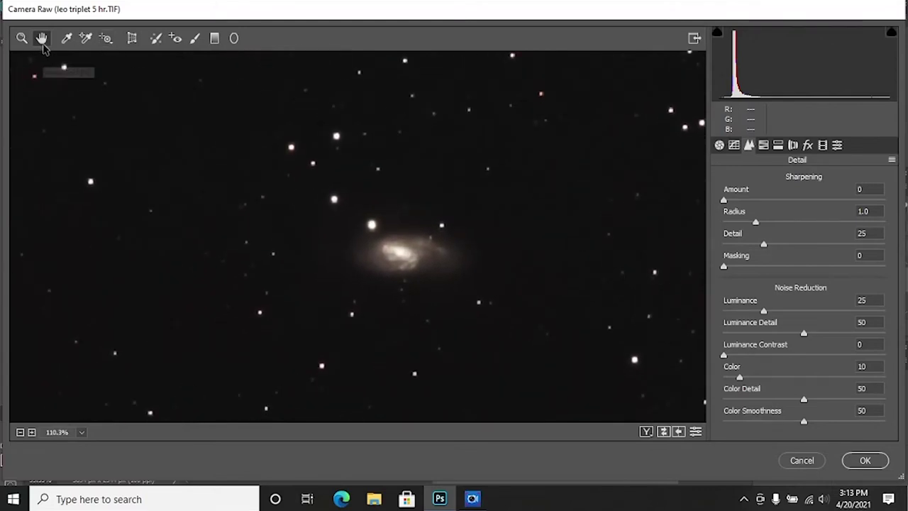
pyautogui.click(21, 431)
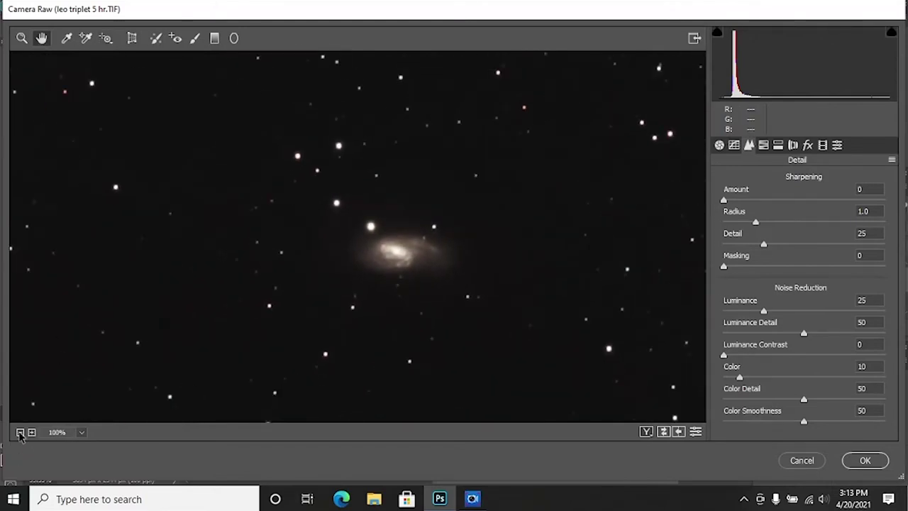
pyautogui.click(21, 432)
pyautogui.click(20, 431)
pyautogui.moveTo(461, 230); pyautogui.dragTo(547, 262)
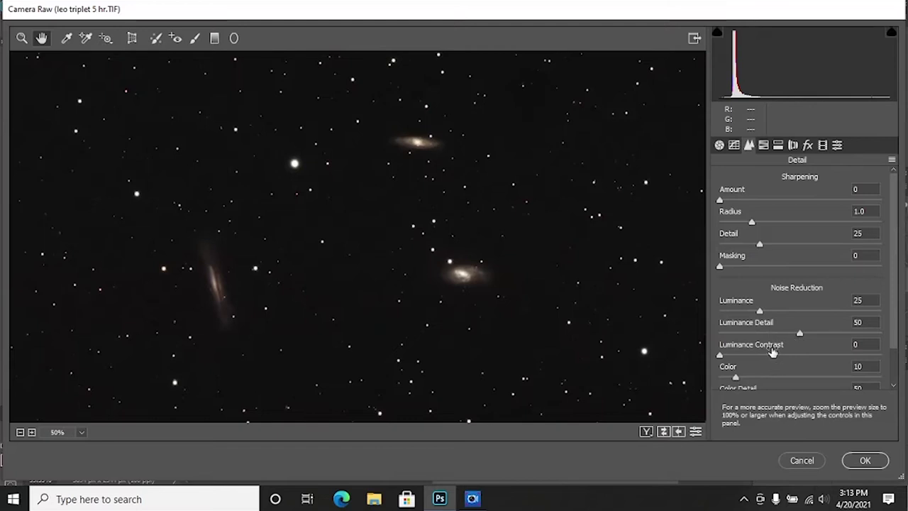
pyautogui.click(802, 335)
pyautogui.moveTo(760, 312); pyautogui.dragTo(745, 316)
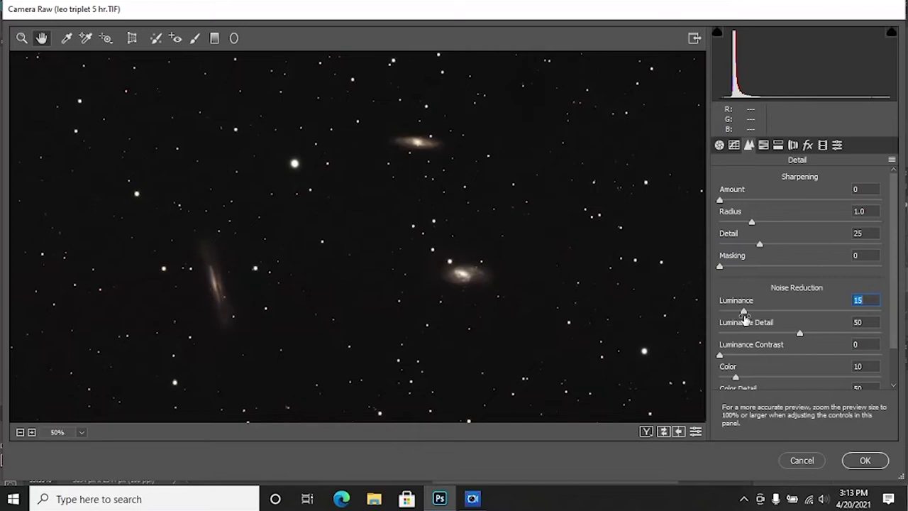
pyautogui.moveTo(749, 314); pyautogui.dragTo(752, 315)
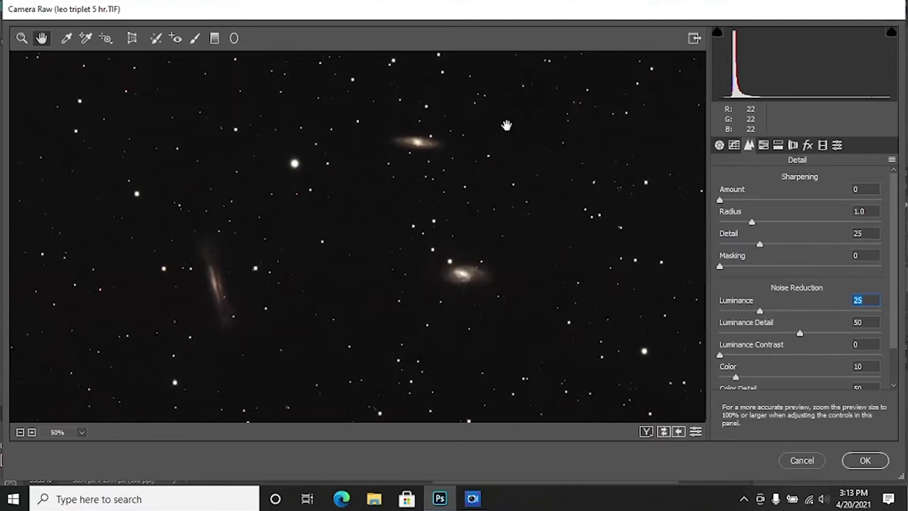
pyautogui.click(22, 38)
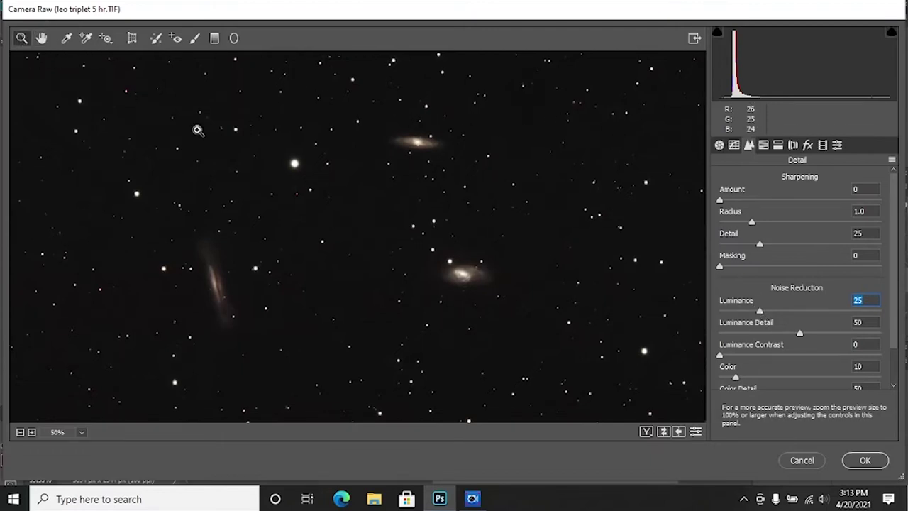
pyautogui.click(464, 213)
pyautogui.click(395, 318)
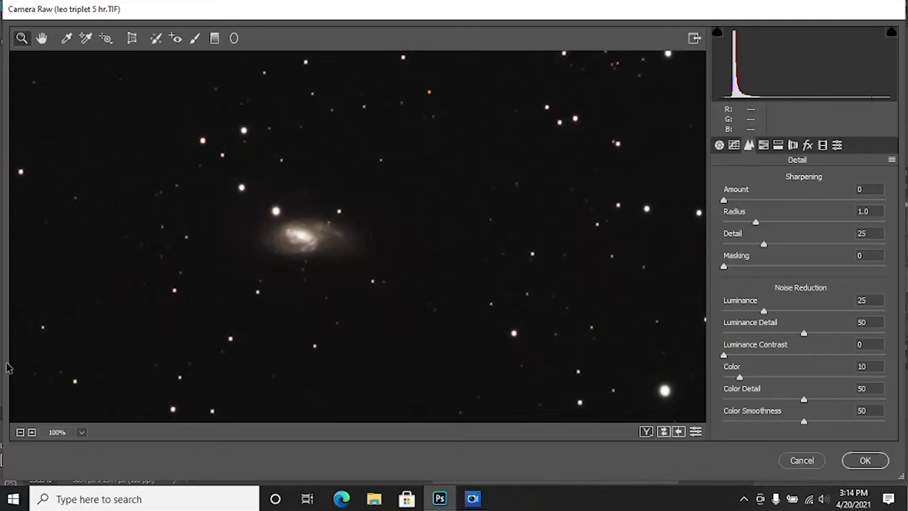
pyautogui.click(41, 38)
pyautogui.moveTo(57, 175); pyautogui.dragTo(713, 126)
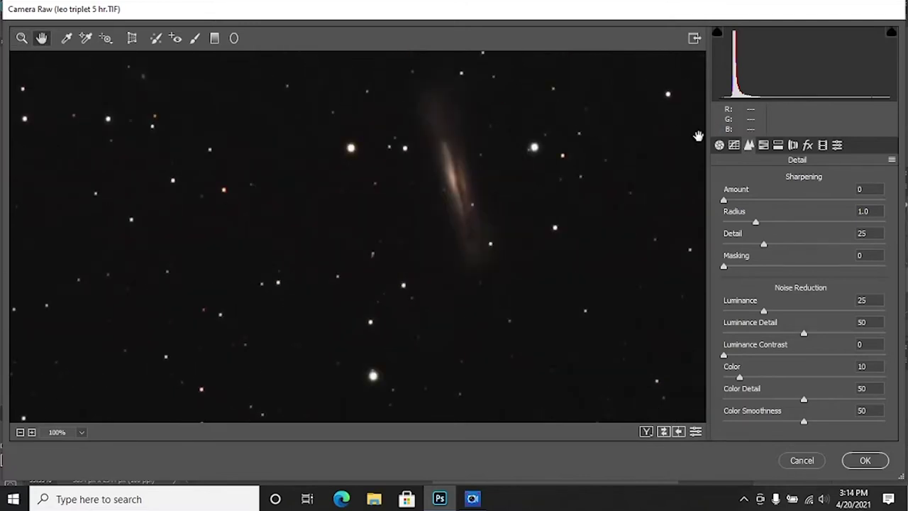
pyautogui.moveTo(539, 146); pyautogui.dragTo(682, 78)
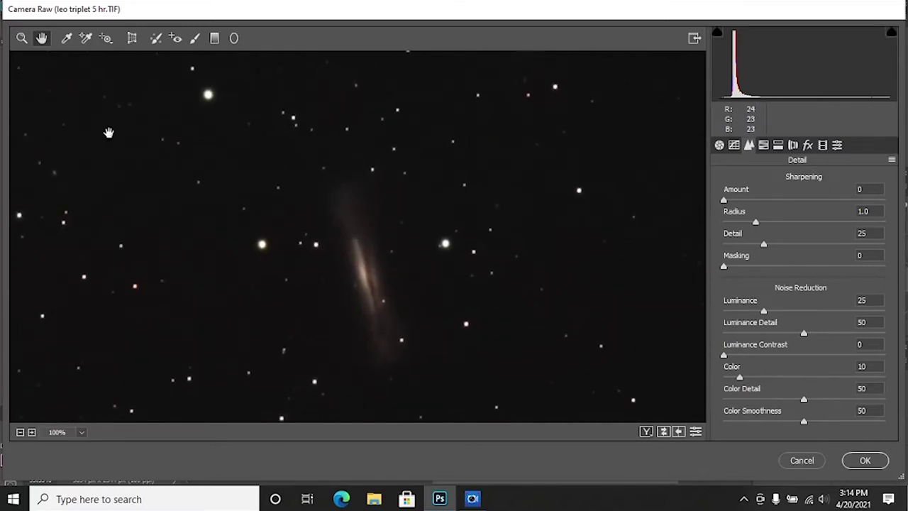
pyautogui.click(21, 433)
pyautogui.click(21, 433)
pyautogui.click(20, 433)
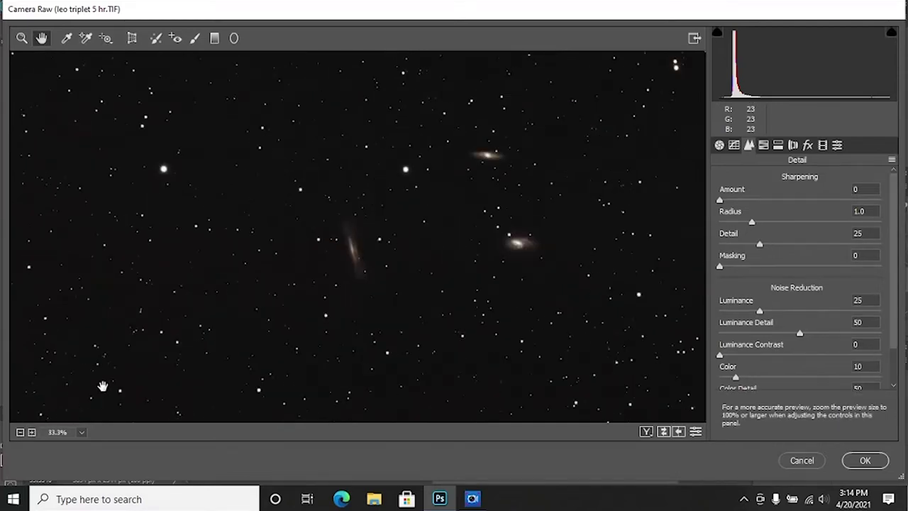
pyautogui.moveTo(454, 283); pyautogui.dragTo(406, 289)
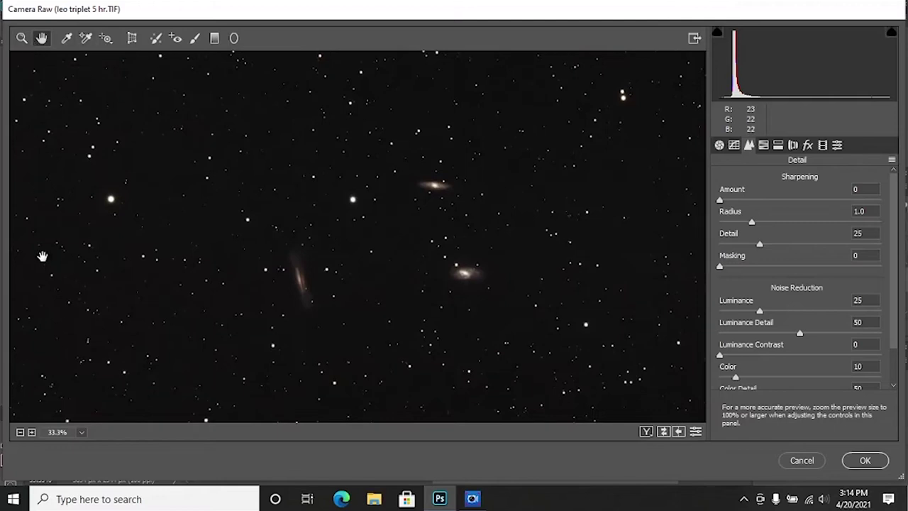
pyautogui.click(31, 432)
pyautogui.click(31, 432)
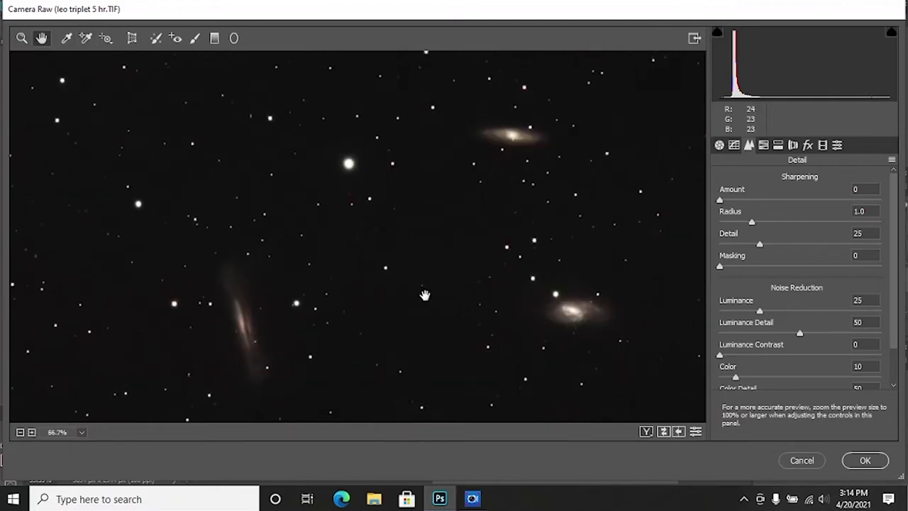
pyautogui.moveTo(424, 295); pyautogui.dragTo(425, 278)
# Settle Sharpening Amount at 20 after checking the galaxies at 100%, and apply Camera Raw
pyautogui.moveTo(723, 201); pyautogui.dragTo(742, 203)
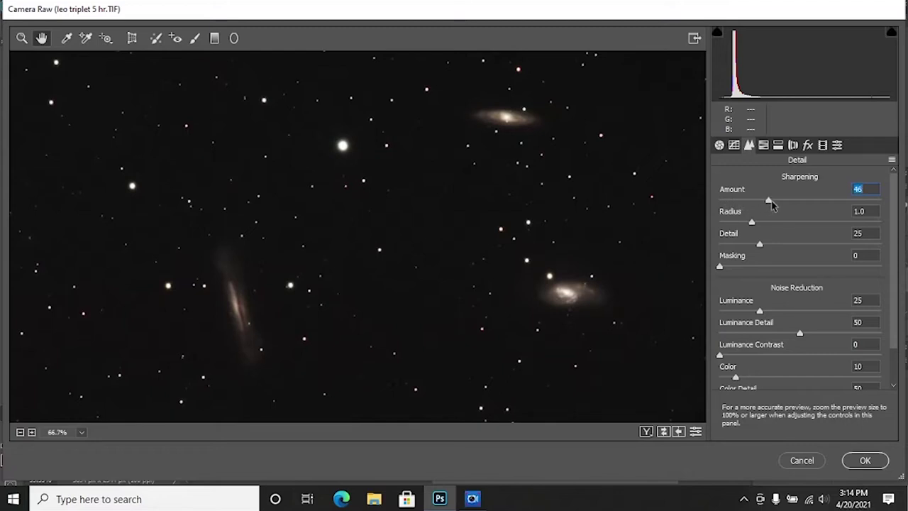
pyautogui.moveTo(771, 204); pyautogui.dragTo(758, 202)
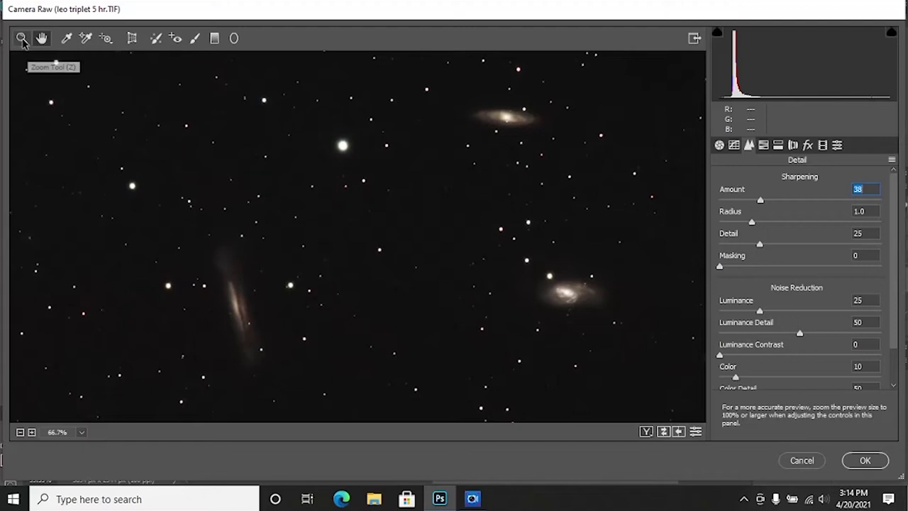
pyautogui.click(32, 434)
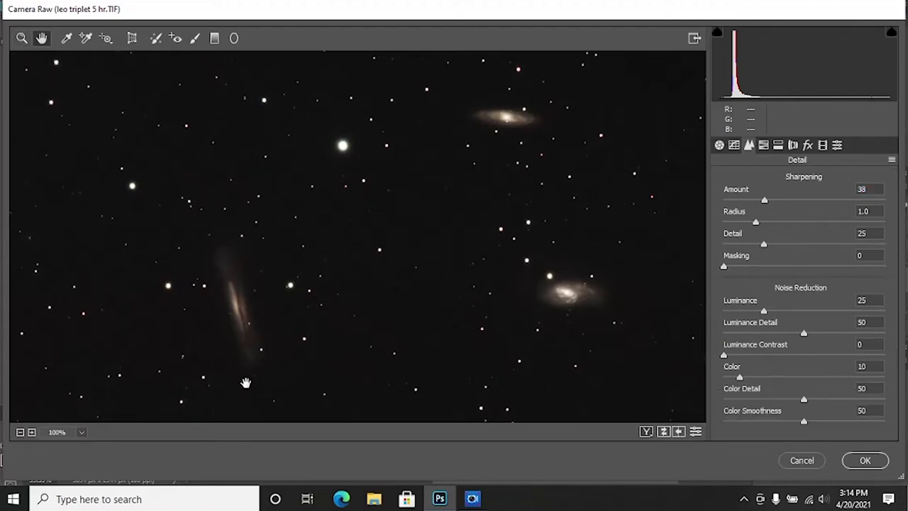
pyautogui.moveTo(551, 332); pyautogui.dragTo(406, 329)
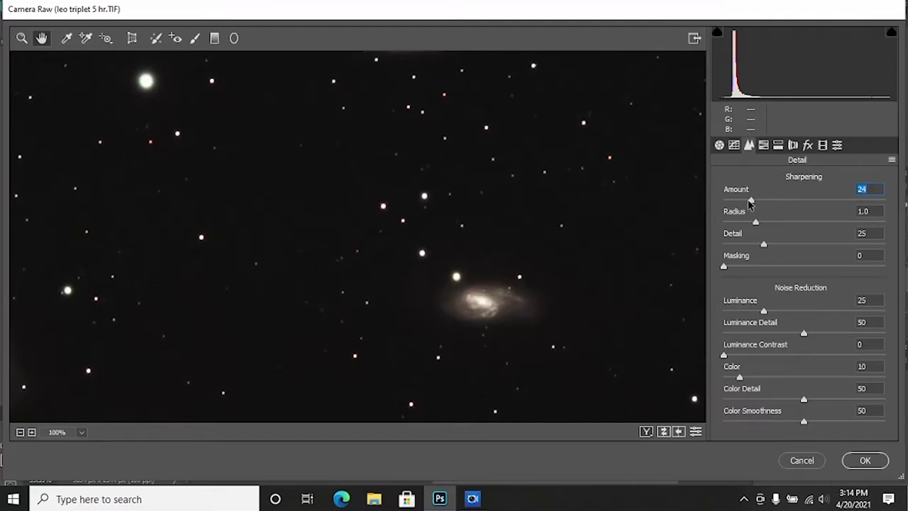
pyautogui.moveTo(746, 203); pyautogui.dragTo(744, 204)
pyautogui.moveTo(234, 230); pyautogui.dragTo(335, 199)
pyautogui.click(864, 461)
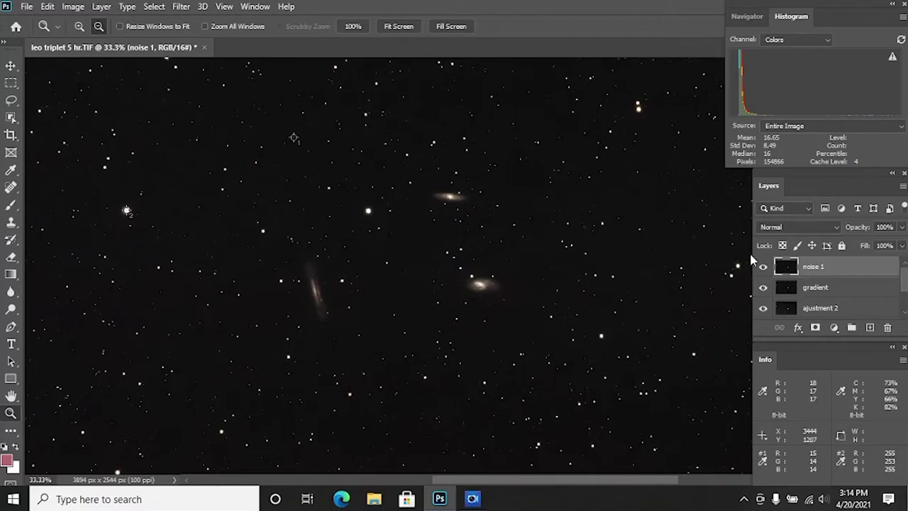
pyautogui.click(764, 266)
pyautogui.click(764, 267)
pyautogui.click(764, 267)
pyautogui.click(764, 267)
pyautogui.click(80, 26)
pyautogui.click(405, 300)
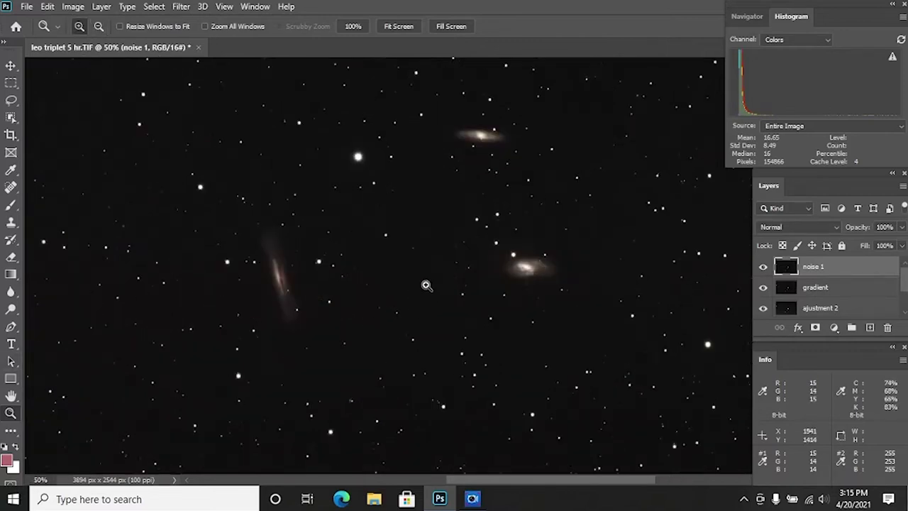
pyautogui.click(764, 268)
pyautogui.click(764, 268)
pyautogui.click(764, 268)
pyautogui.click(765, 268)
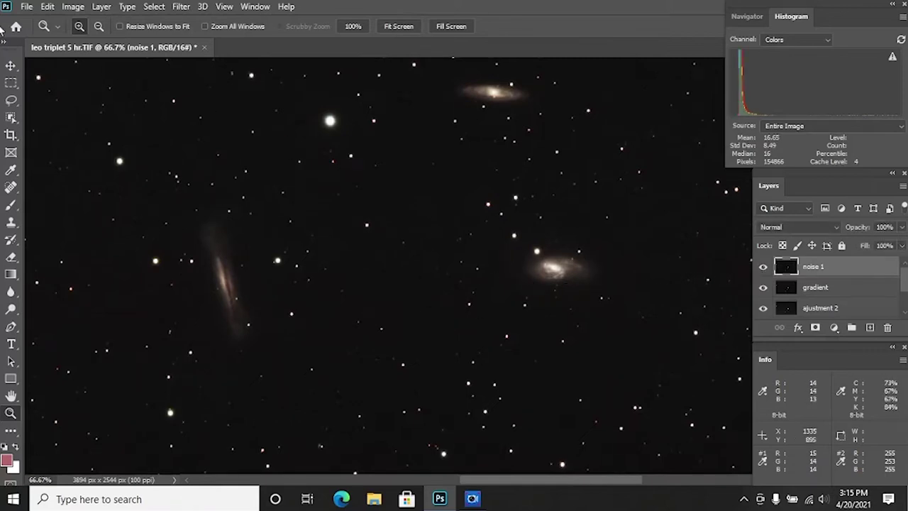
pyautogui.click(98, 26)
pyautogui.click(349, 249)
pyautogui.click(366, 286)
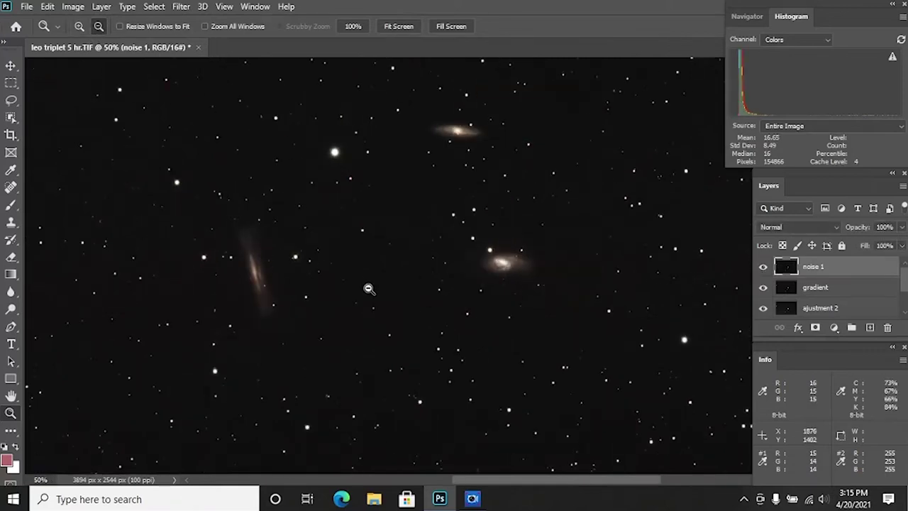
pyautogui.click(367, 286)
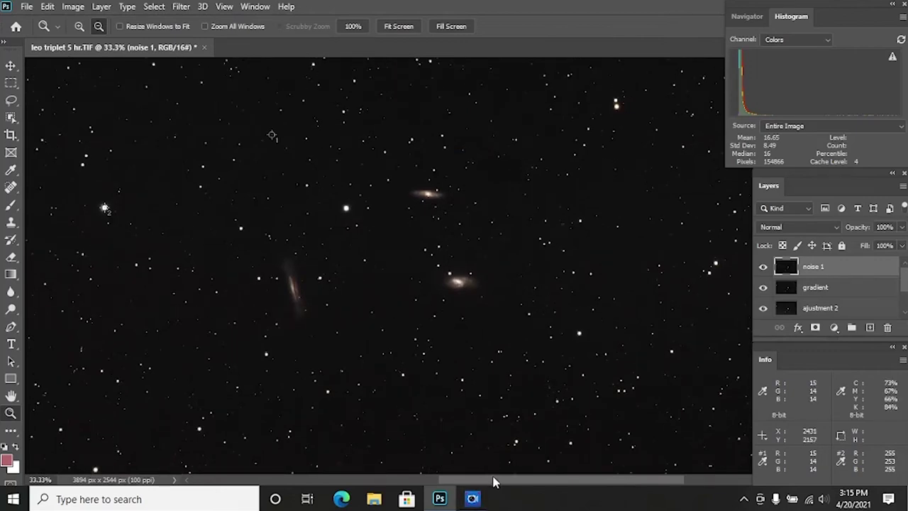
pyautogui.moveTo(493, 480); pyautogui.dragTo(478, 474)
pyautogui.scroll(3, 539, 369)
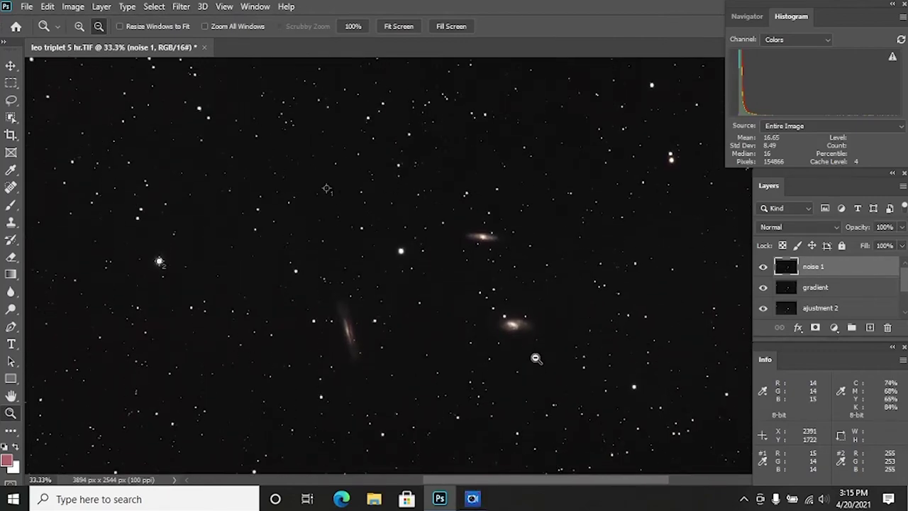
pyautogui.scroll(-1, 541, 335)
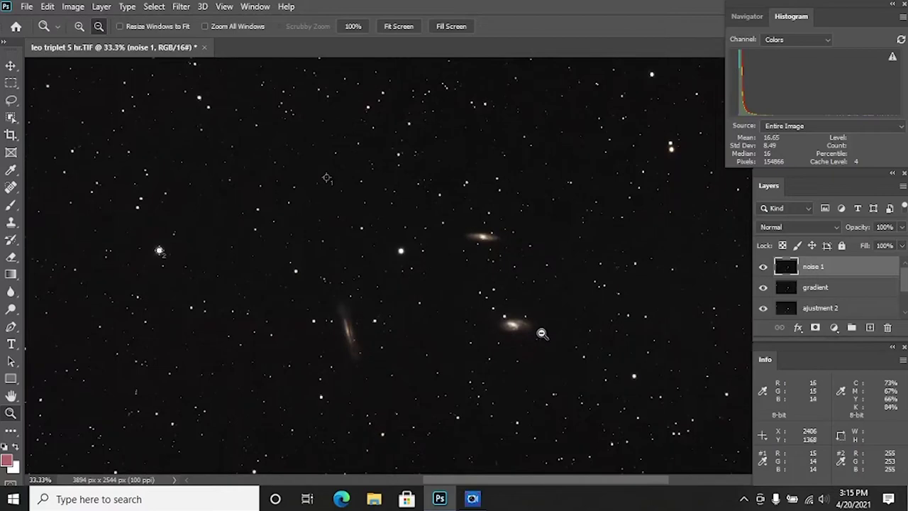
pyautogui.rightClick(809, 270)
# Duplicate the noise 1 layer as a new layer named 'noise 2'
pyautogui.click(672, 67)
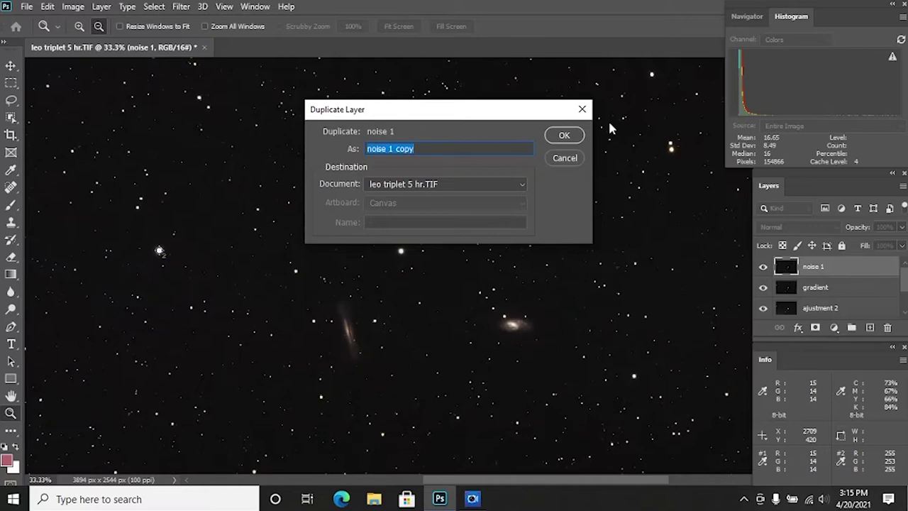
pyautogui.click(446, 145)
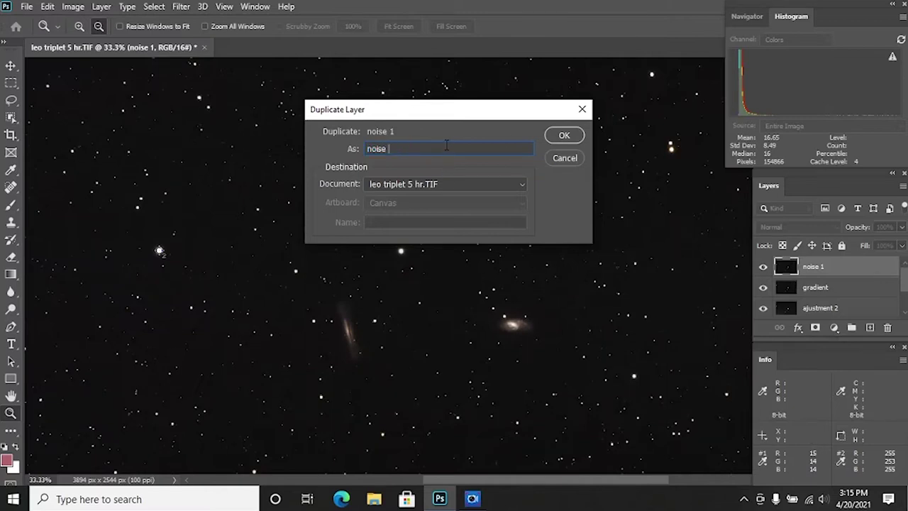
pyautogui.write('2')
pyautogui.press('Return')
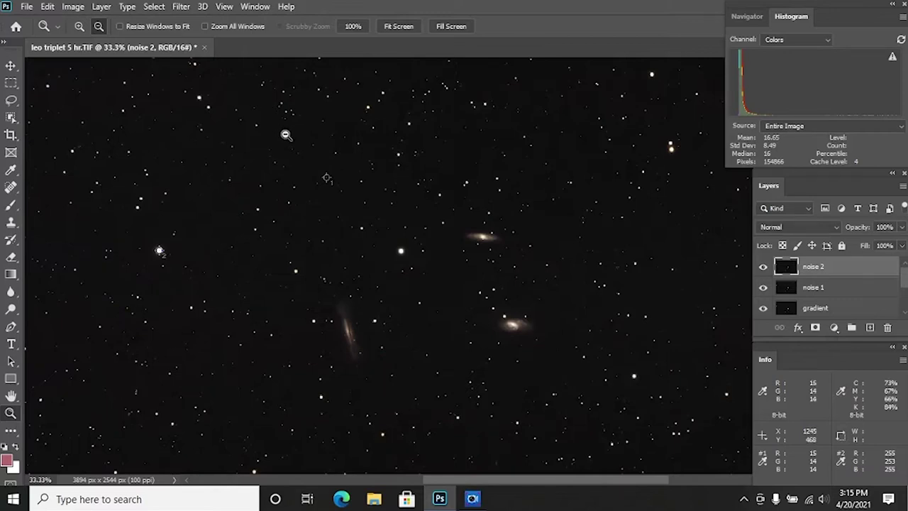
# Place the Actions panel right of the canvas and browse the Astronomy Tools v1_6_2 actions
pyautogui.click(254, 6)
pyautogui.click(320, 100)
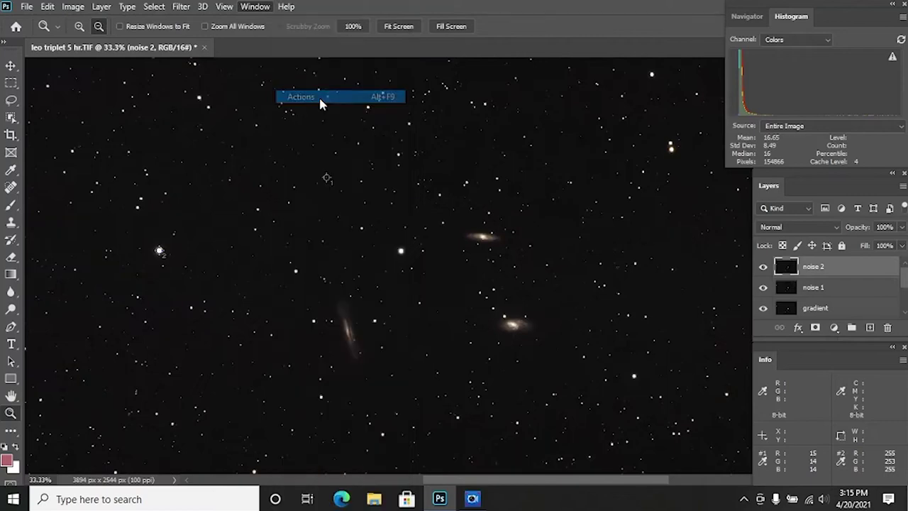
pyautogui.moveTo(48, 6); pyautogui.dragTo(642, 129)
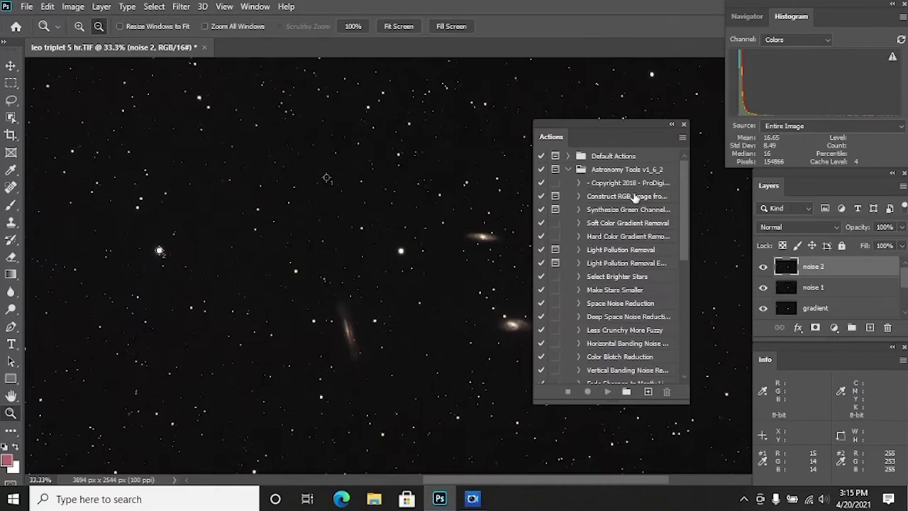
pyautogui.scroll(-2, 641, 250)
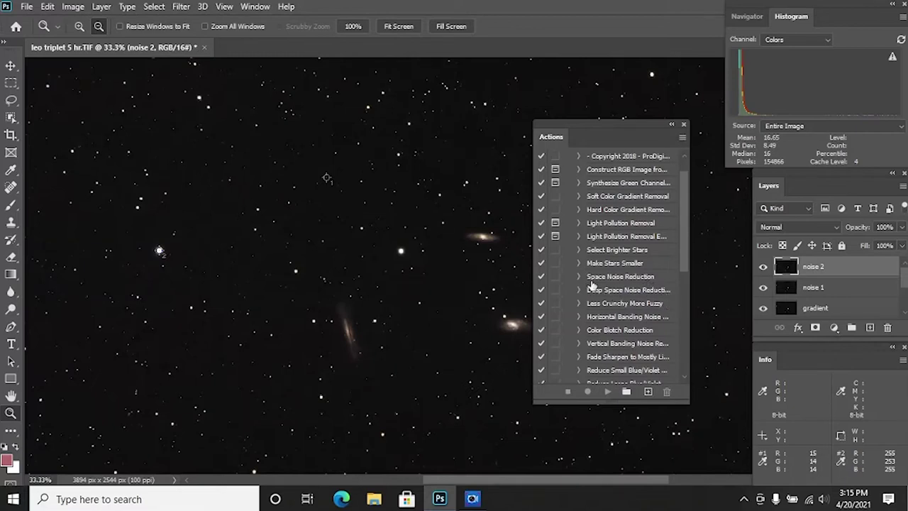
pyautogui.scroll(-1, 606, 290)
pyautogui.scroll(-3, 611, 292)
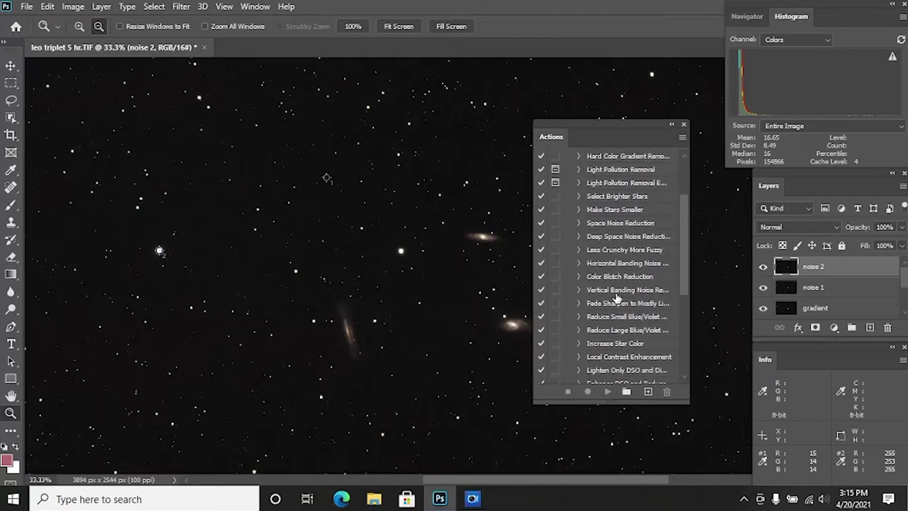
pyautogui.scroll(-4, 618, 301)
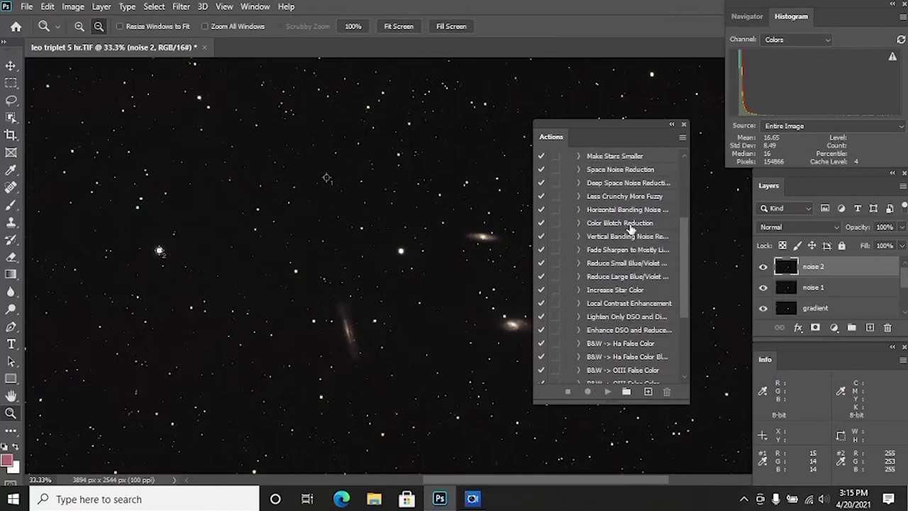
pyautogui.scroll(5, 633, 245)
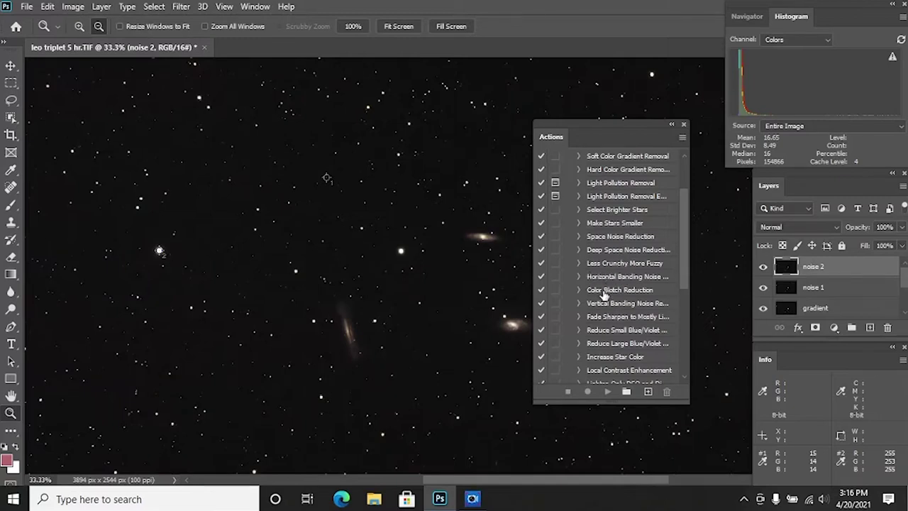
pyautogui.scroll(2, 615, 342)
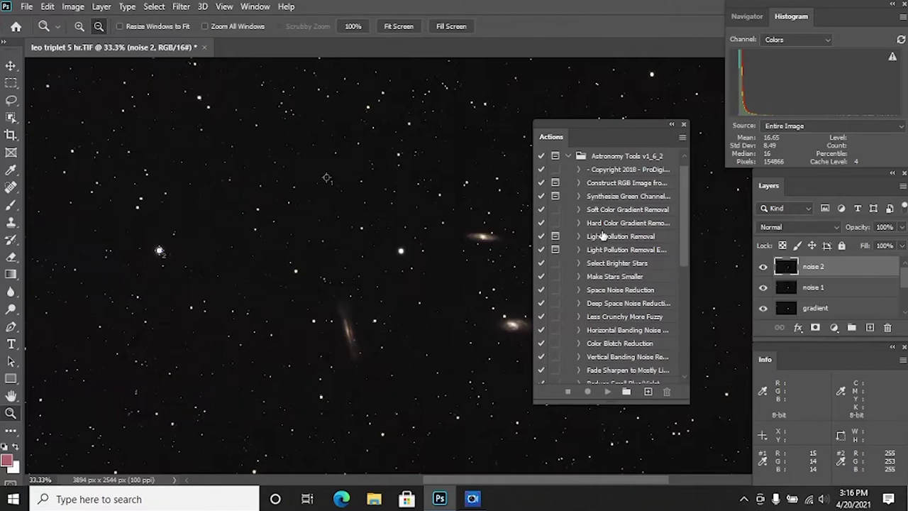
pyautogui.moveTo(641, 124)
pyautogui.mouseDown()
pyautogui.moveTo(635, 78)
pyautogui.moveTo(632, 127)
pyautogui.mouseUp()
pyautogui.scroll(1, 605, 322)
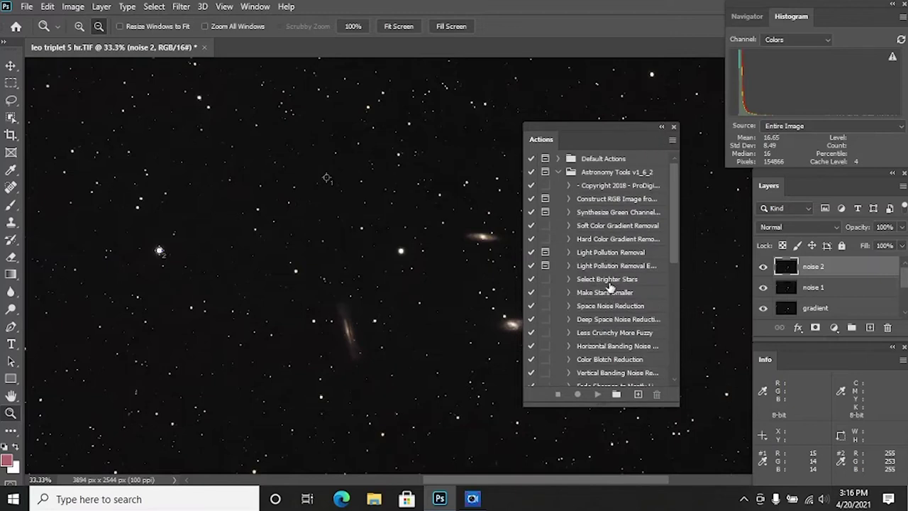
pyautogui.scroll(-1, 607, 294)
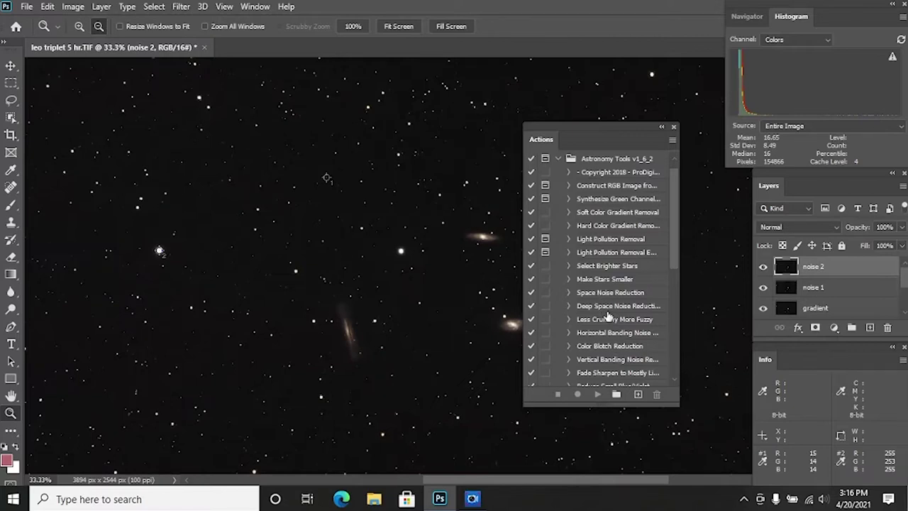
pyautogui.click(608, 314)
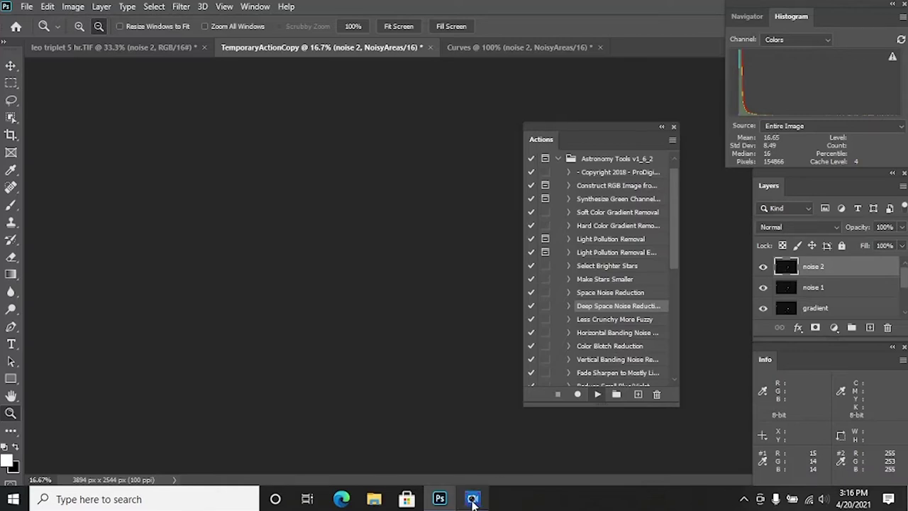
pyautogui.moveTo(473, 500)
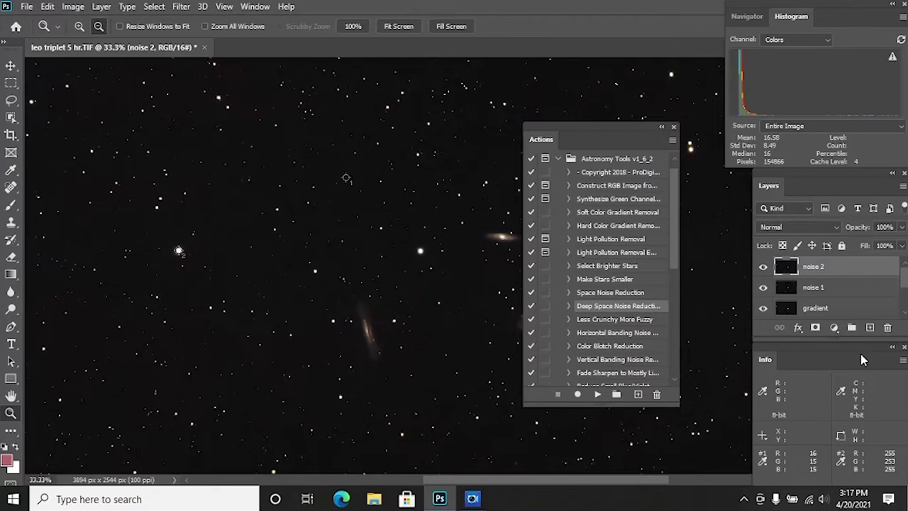
pyautogui.click(674, 128)
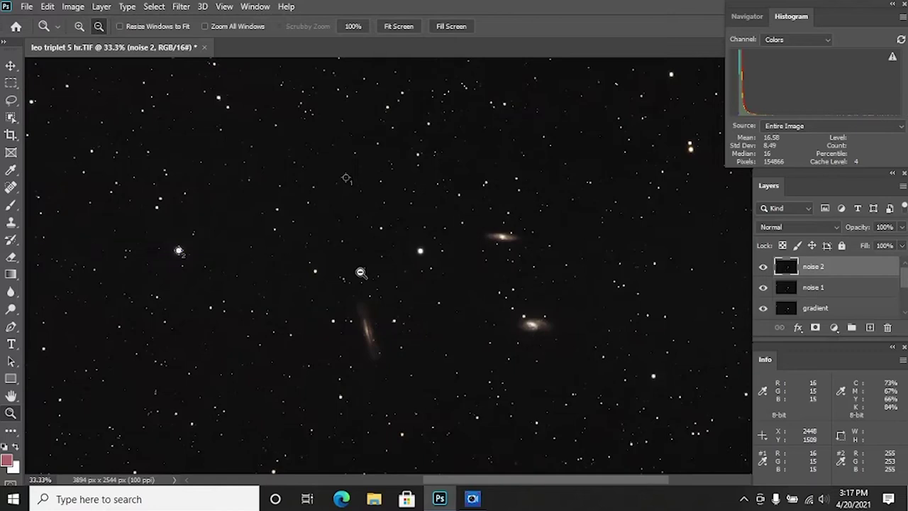
pyautogui.click(11, 396)
pyautogui.moveTo(470, 348); pyautogui.dragTo(410, 306)
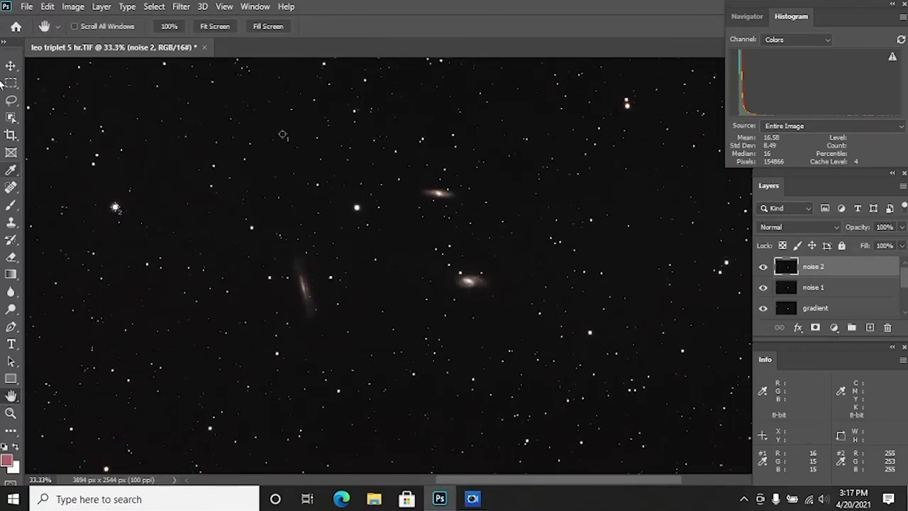
pyautogui.click(10, 413)
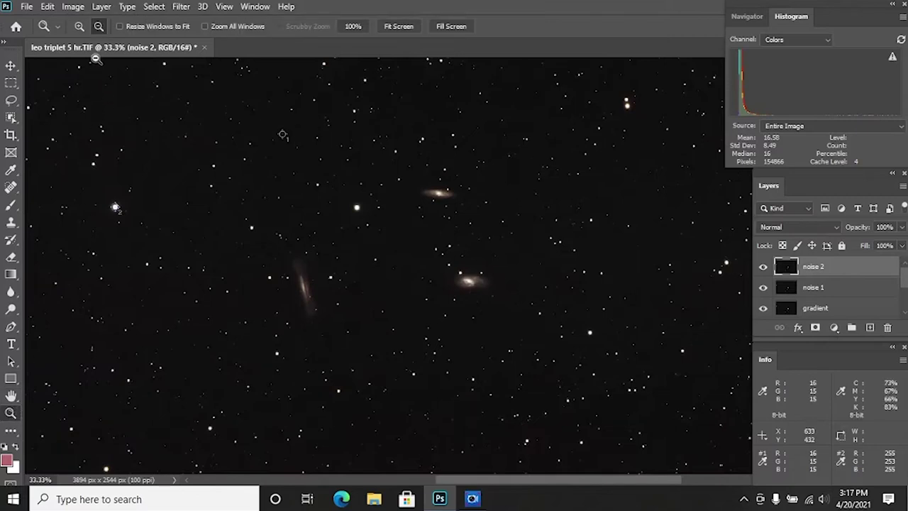
pyautogui.click(405, 258)
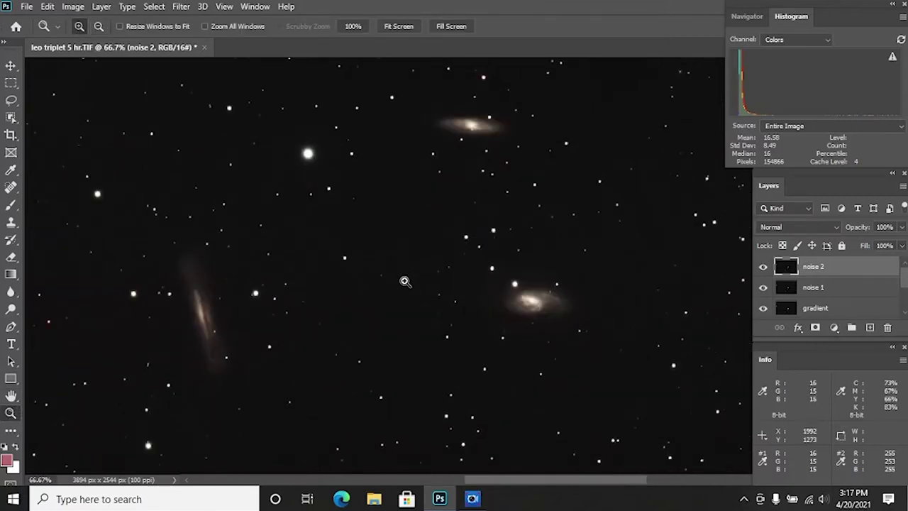
pyautogui.click(764, 267)
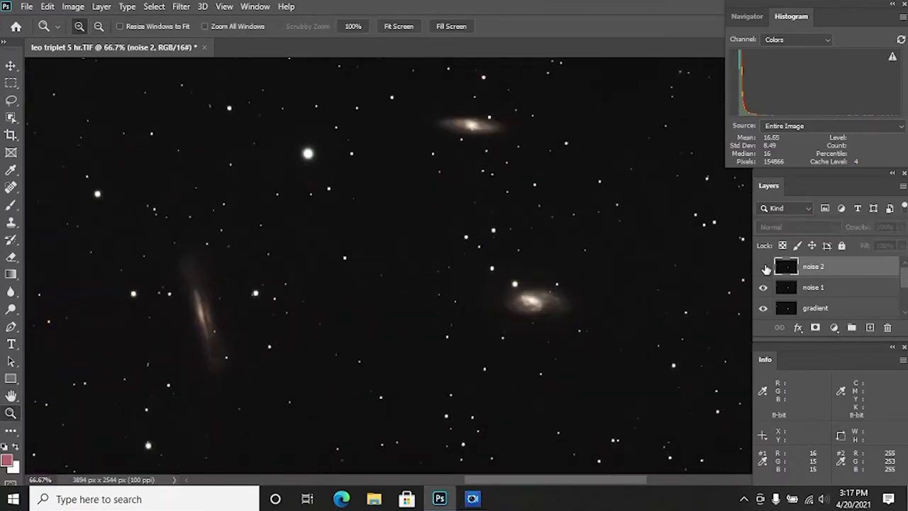
pyautogui.click(764, 267)
pyautogui.click(764, 267)
pyautogui.click(764, 266)
pyautogui.click(763, 267)
pyautogui.click(764, 266)
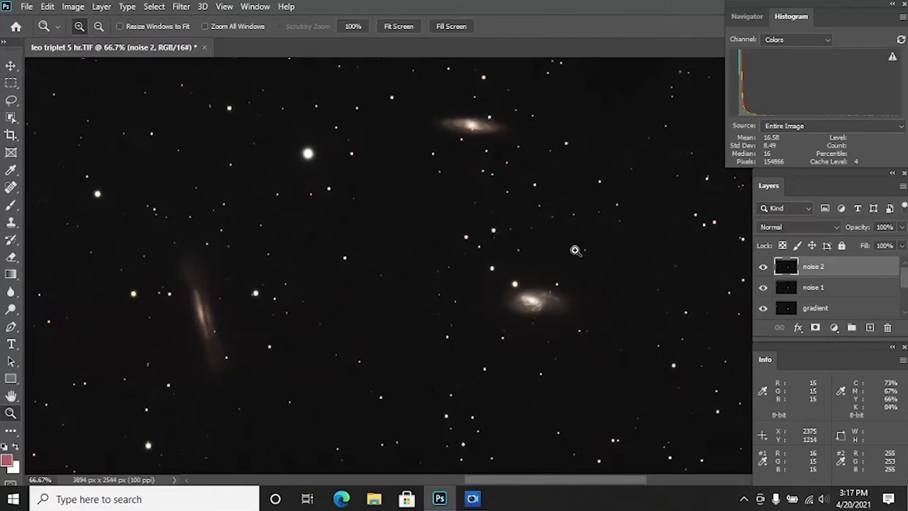
pyautogui.click(99, 25)
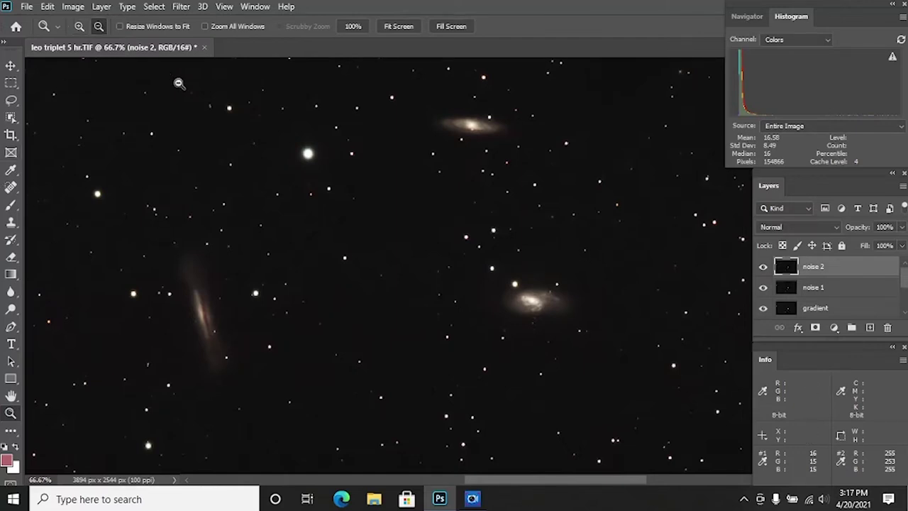
pyautogui.click(331, 199)
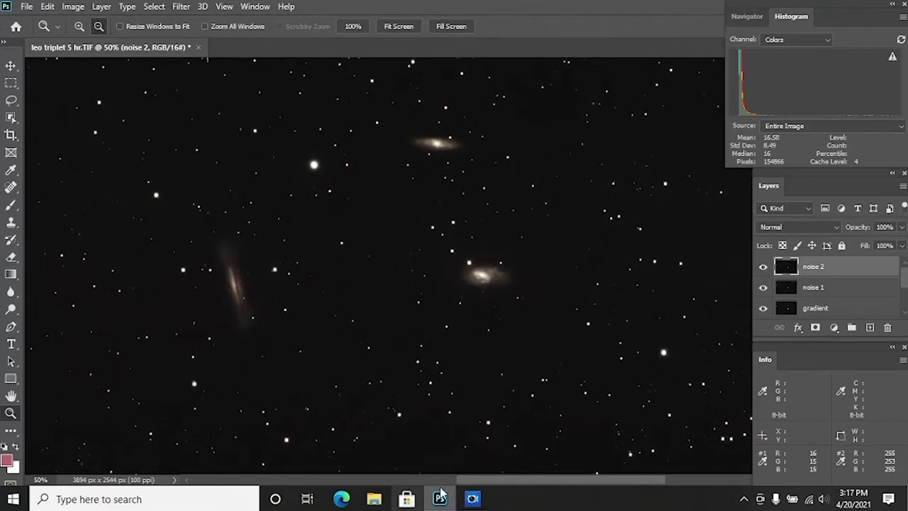
pyautogui.hscroll(-3, 460, 454)
pyautogui.click(472, 278)
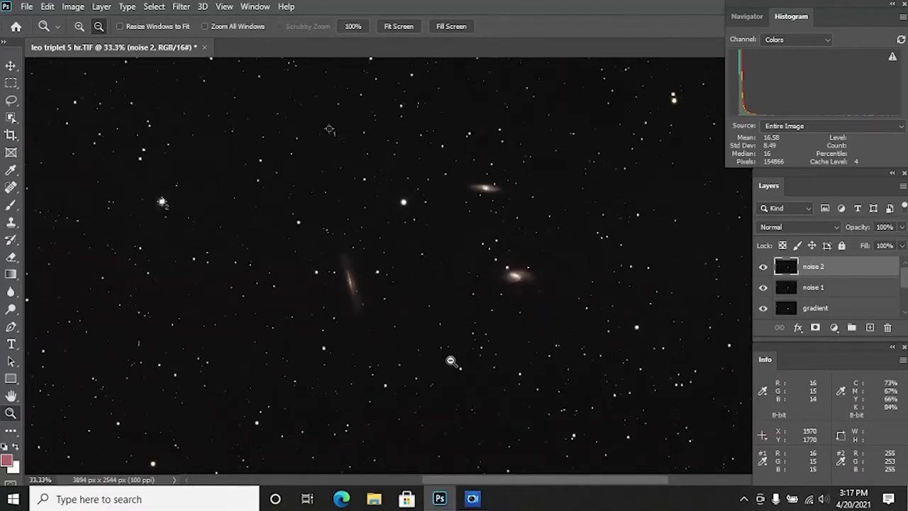
pyautogui.scroll(2, 444, 345)
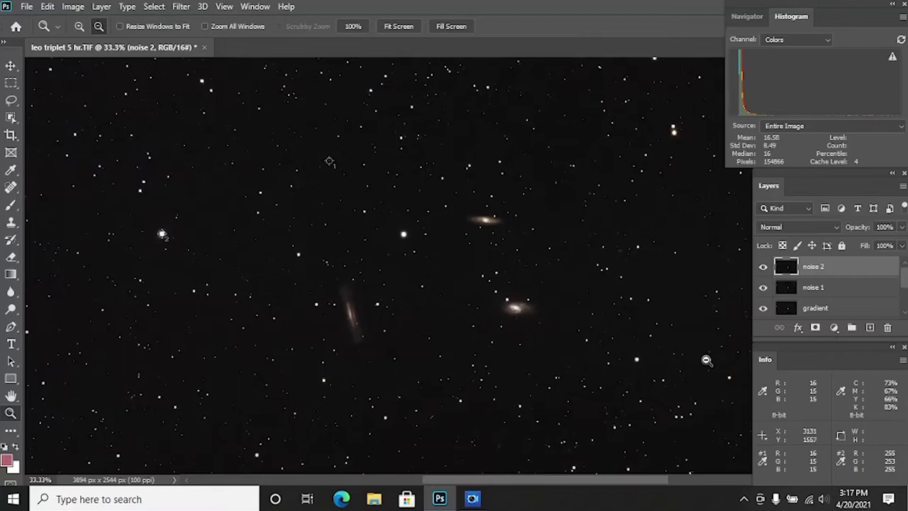
pyautogui.click(73, 6)
# Apply Levels with the Red, Green and Blue black points raised to 4, 4 and 3
pyautogui.moveTo(88, 40)
pyautogui.click(211, 60)
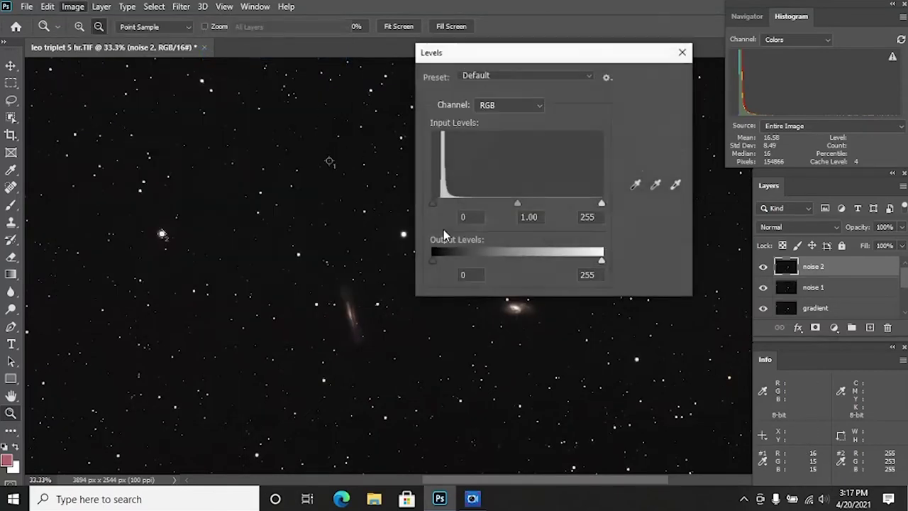
pyautogui.click(509, 105)
pyautogui.click(487, 124)
pyautogui.moveTo(433, 203); pyautogui.dragTo(436, 206)
pyautogui.click(500, 105)
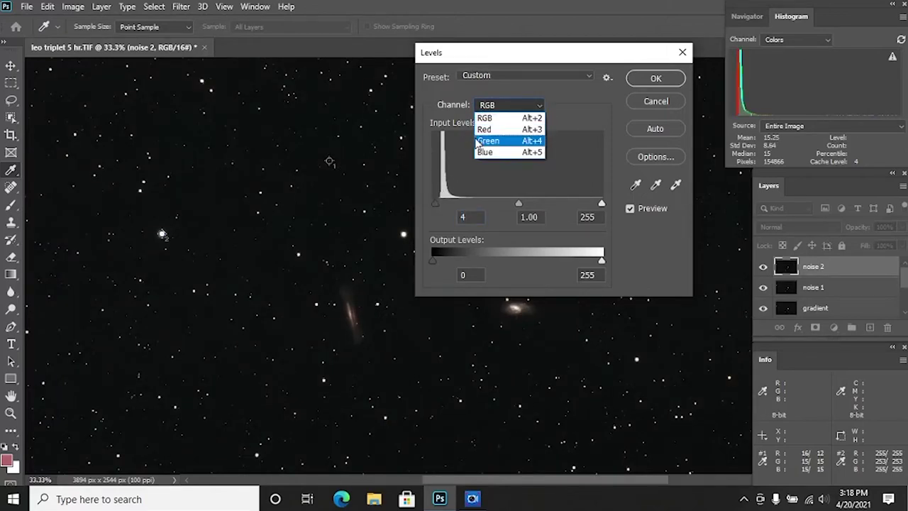
pyautogui.click(485, 139)
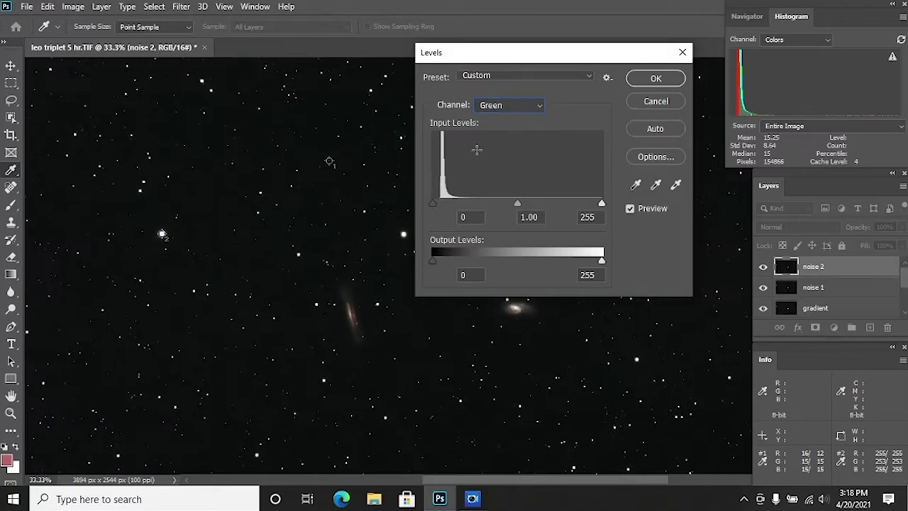
pyautogui.moveTo(434, 203); pyautogui.dragTo(434, 203)
pyautogui.click(497, 107)
pyautogui.click(488, 149)
pyautogui.moveTo(433, 204); pyautogui.dragTo(434, 206)
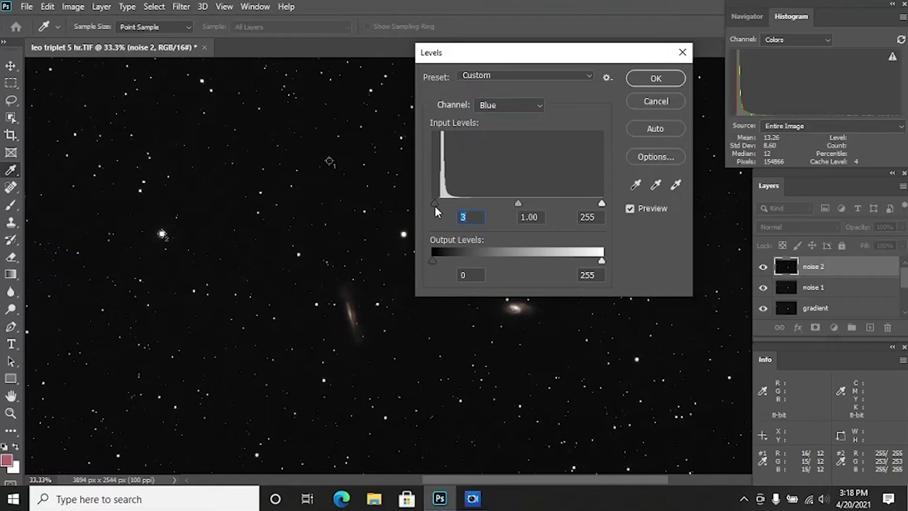
pyautogui.click(640, 82)
pyautogui.press('z')
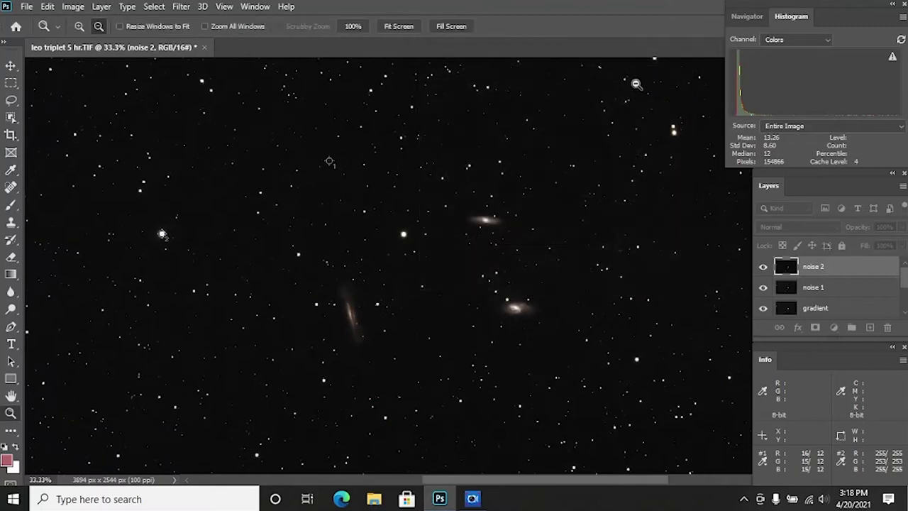
pyautogui.scroll(-3, 541, 148)
pyautogui.scroll(2, 540, 149)
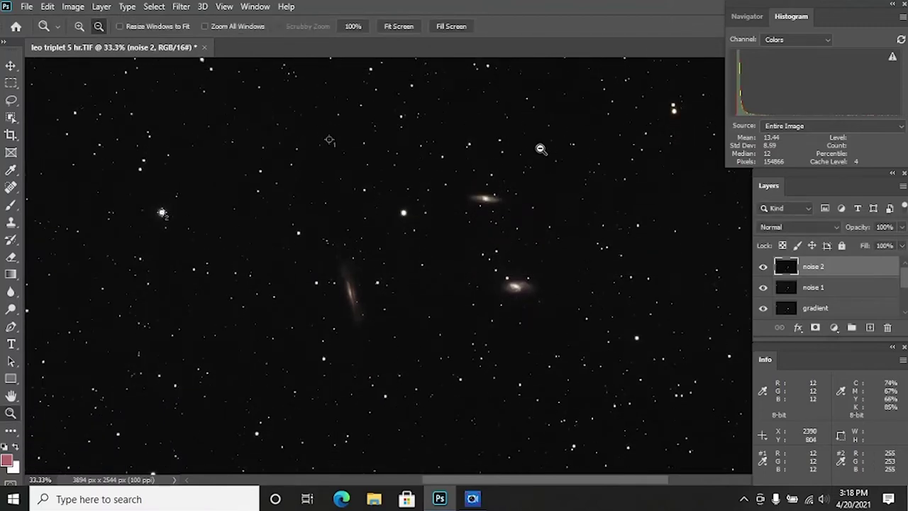
pyautogui.scroll(1, 277, 126)
pyautogui.click(79, 26)
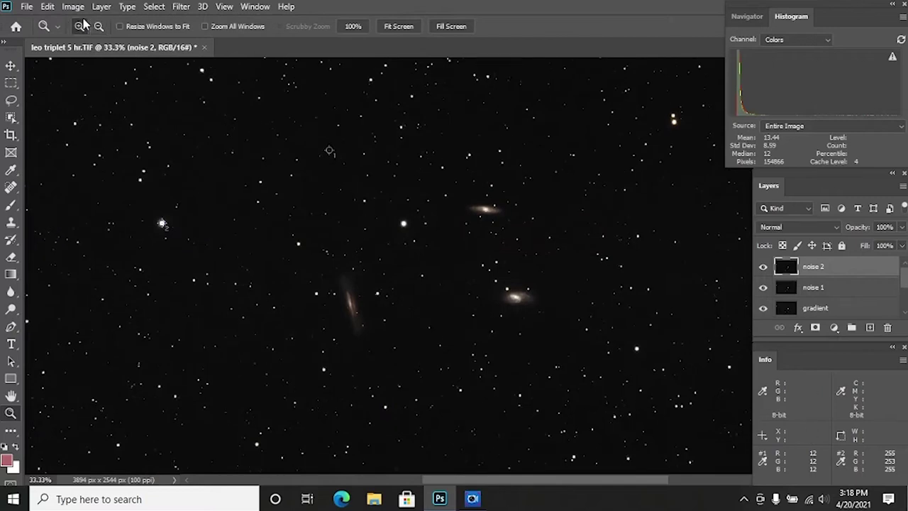
pyautogui.click(456, 276)
pyautogui.moveTo(449, 480); pyautogui.dragTo(459, 482)
pyautogui.click(428, 286)
pyautogui.scroll(1, 538, 194)
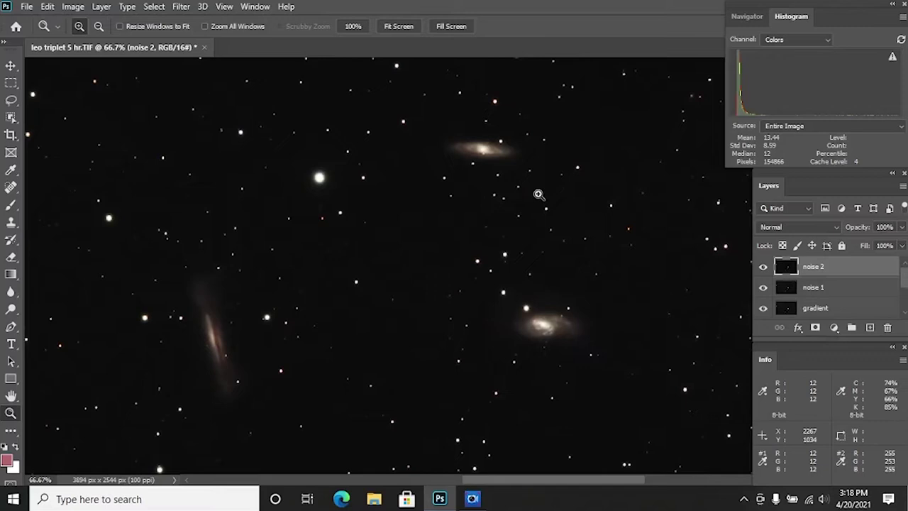
pyautogui.scroll(-1, 538, 194)
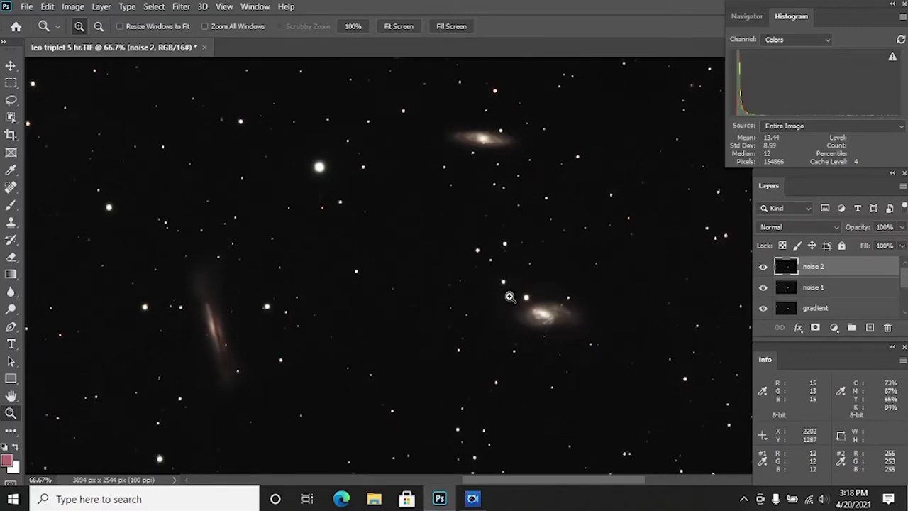
pyautogui.rightClick(822, 269)
pyautogui.click(830, 276)
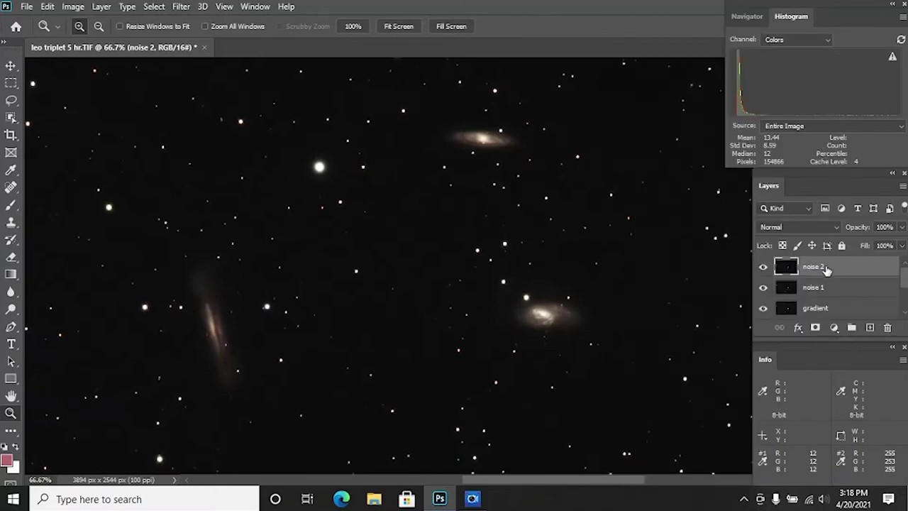
pyautogui.click(901, 227)
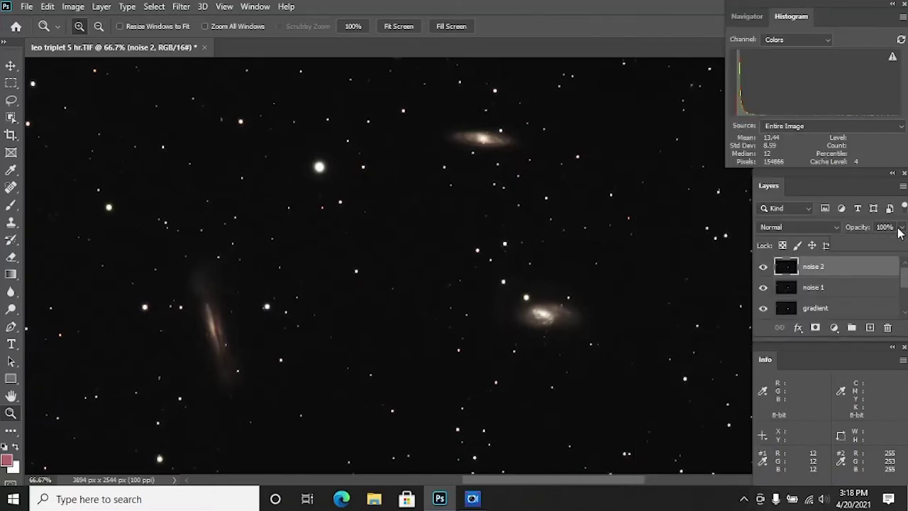
pyautogui.moveTo(897, 246)
pyautogui.mouseDown()
pyautogui.moveTo(865, 248)
pyautogui.moveTo(905, 245)
pyautogui.mouseUp()
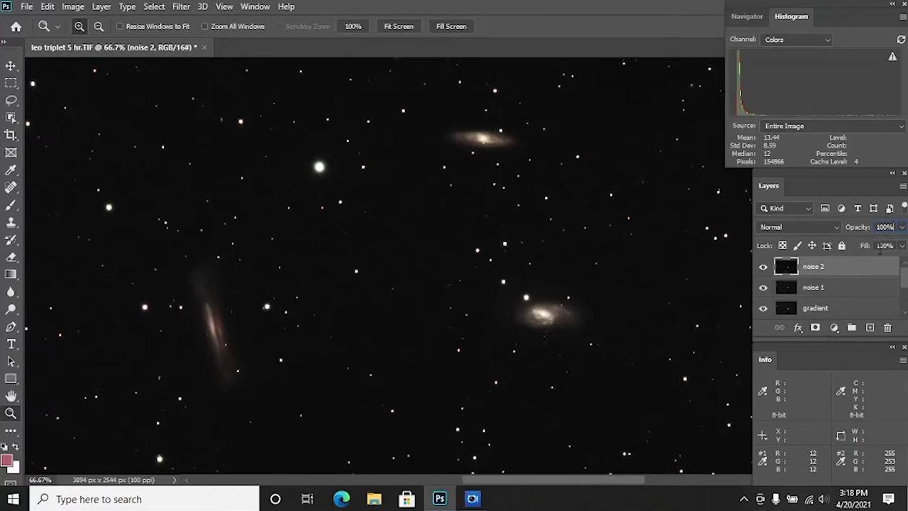
pyautogui.rightClick(872, 269)
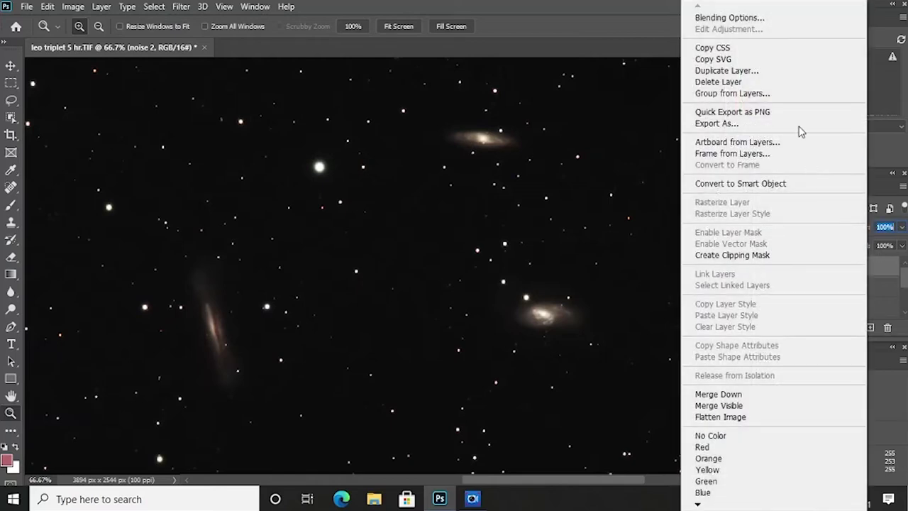
# Duplicate the noise 2 layer as a new layer named 'sharp 1'
pyautogui.click(775, 72)
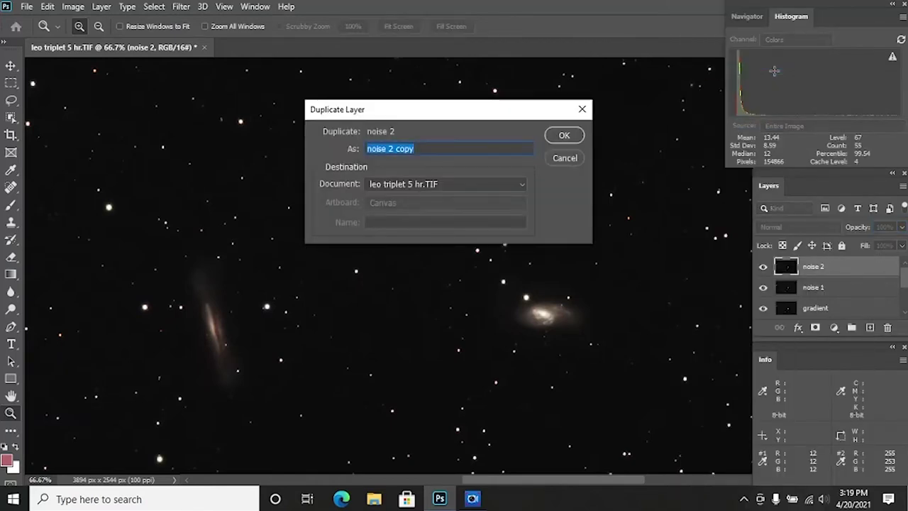
pyautogui.press('BackSpace')
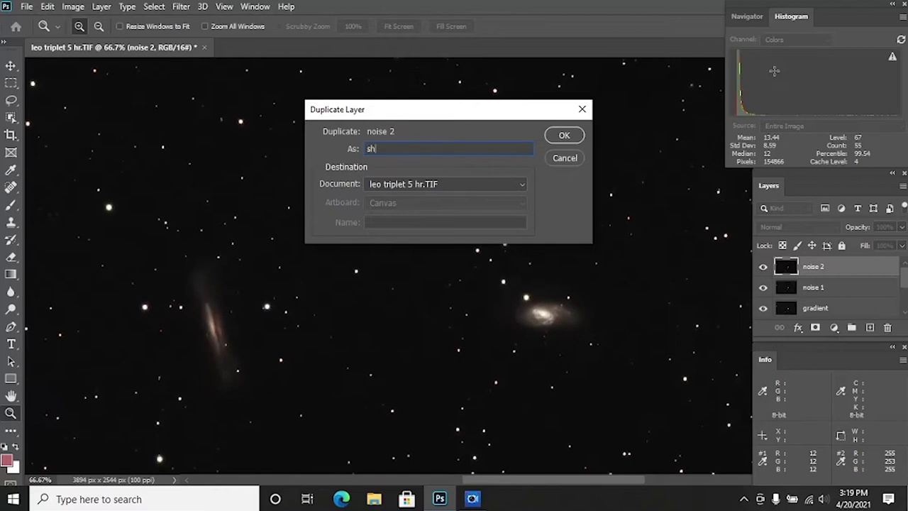
pyautogui.press('Return')
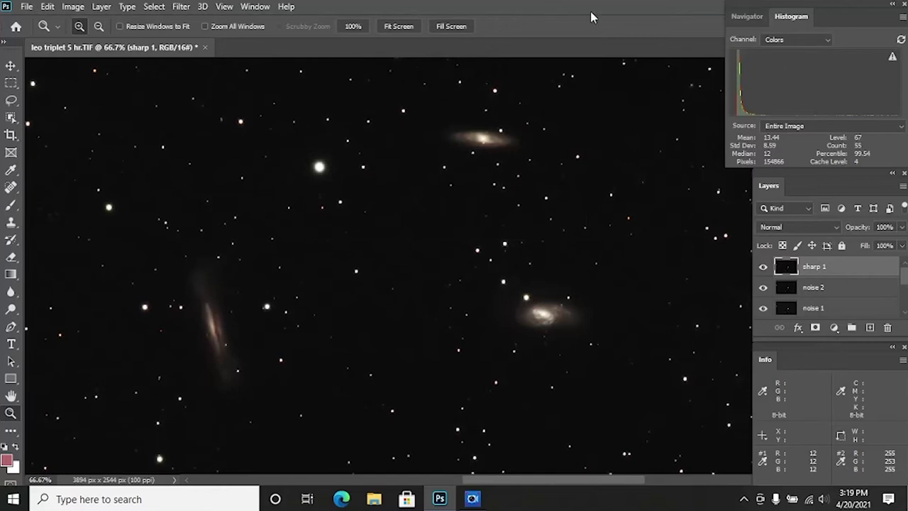
# Open Unsharp Mask with its preview at 200% centred on the edge-on galaxy
pyautogui.click(183, 6)
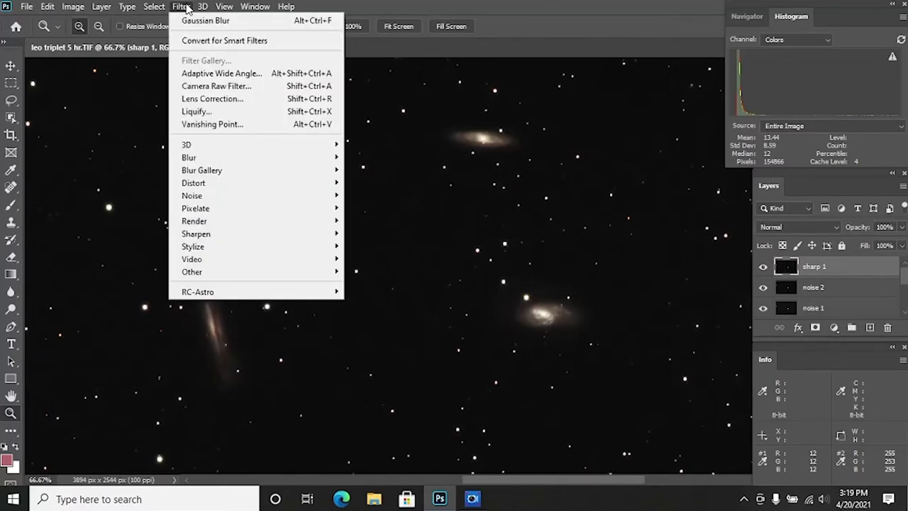
pyautogui.moveTo(300, 235)
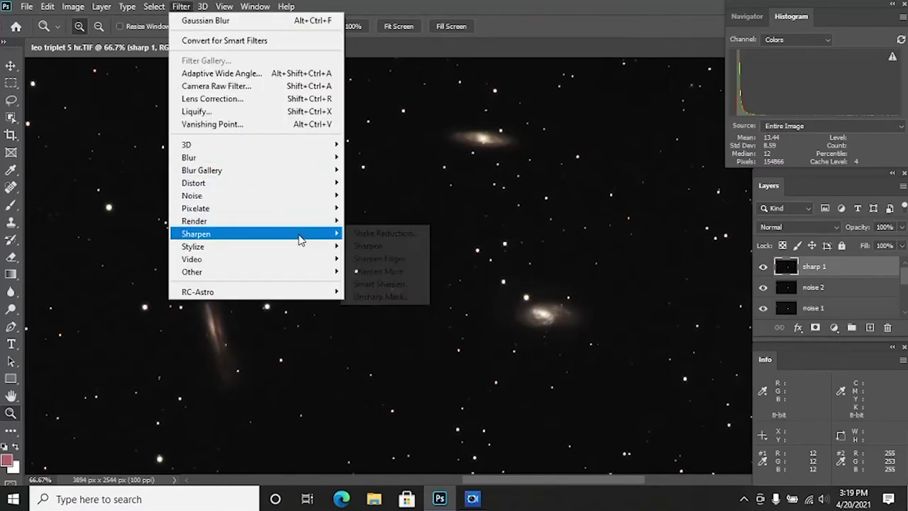
pyautogui.click(393, 298)
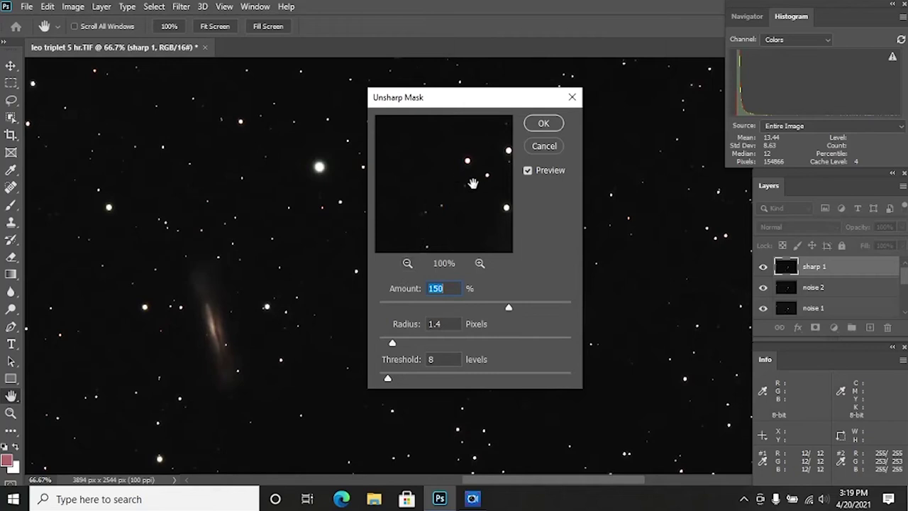
pyautogui.moveTo(500, 205); pyautogui.dragTo(448, 187)
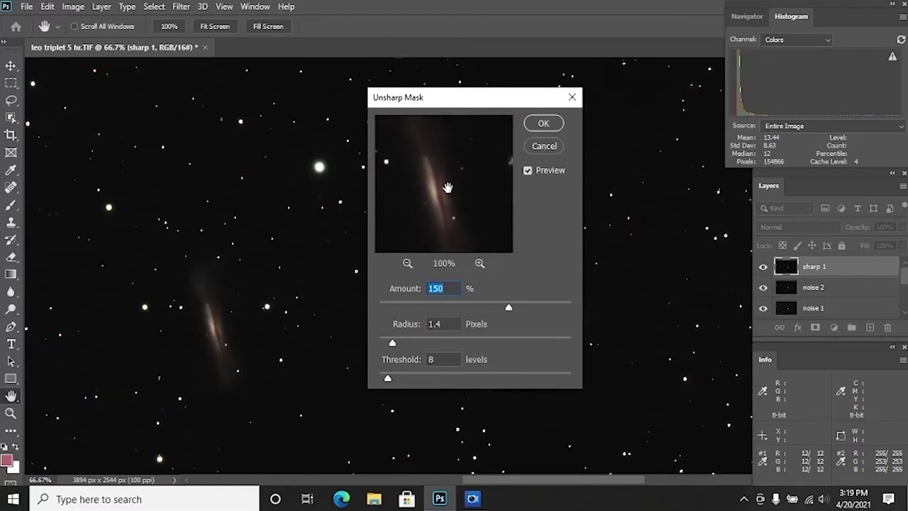
pyautogui.click(479, 263)
pyautogui.moveTo(445, 210); pyautogui.dragTo(457, 195)
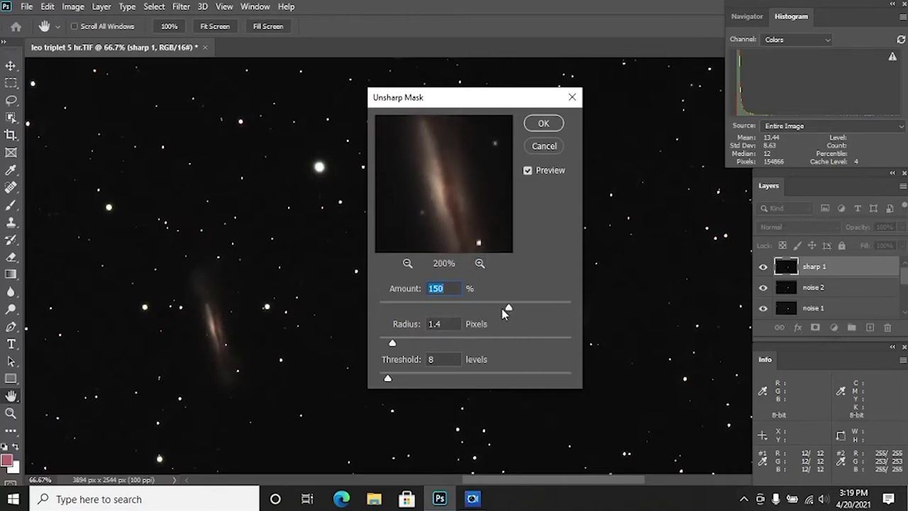
# Set Unsharp Mask to Amount 98%, Radius 1.4 px, Threshold 1, checking a bright star, and apply
pyautogui.click(378, 305)
pyautogui.moveTo(382, 310); pyautogui.dragTo(483, 321)
pyautogui.moveTo(482, 310); pyautogui.dragTo(482, 315)
pyautogui.moveTo(480, 375); pyautogui.dragTo(380, 379)
pyautogui.moveTo(462, 185); pyautogui.dragTo(407, 248)
pyautogui.moveTo(448, 159); pyautogui.dragTo(393, 235)
pyautogui.moveTo(444, 143); pyautogui.dragTo(407, 210)
pyautogui.moveTo(430, 158); pyautogui.dragTo(415, 233)
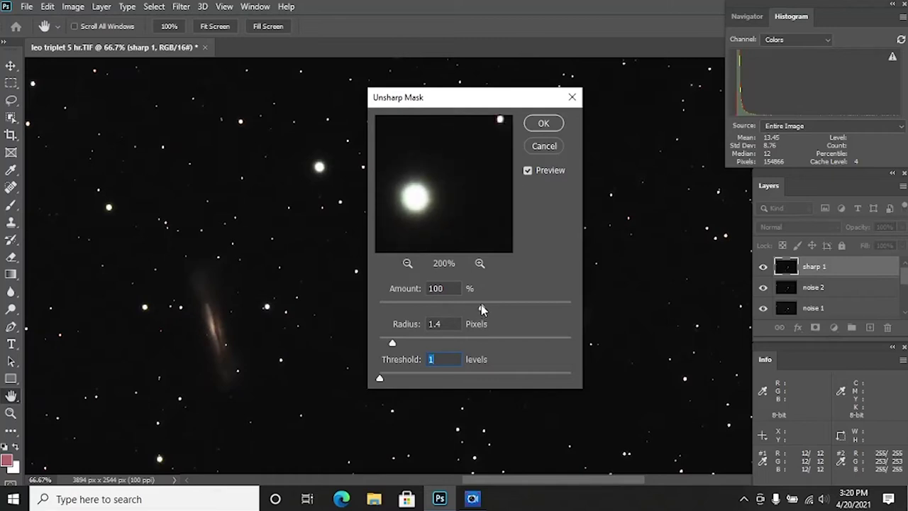
pyautogui.click(543, 124)
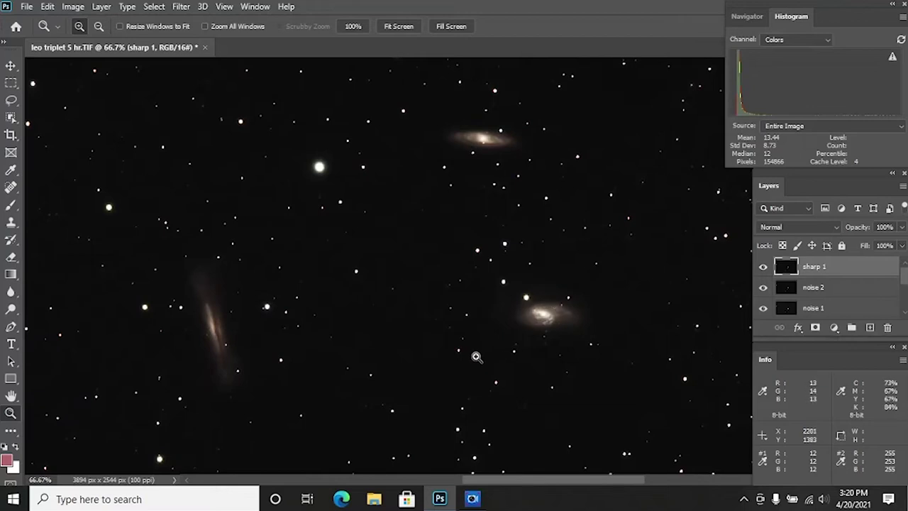
# Zoom in on the spiral galaxy and toggle sharp 1's visibility to compare the sharpening
pyautogui.click(582, 327)
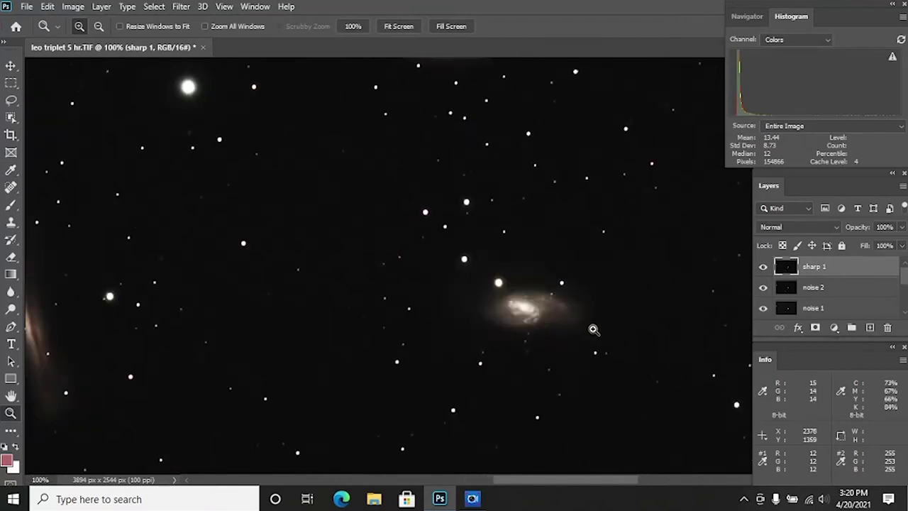
pyautogui.click(594, 326)
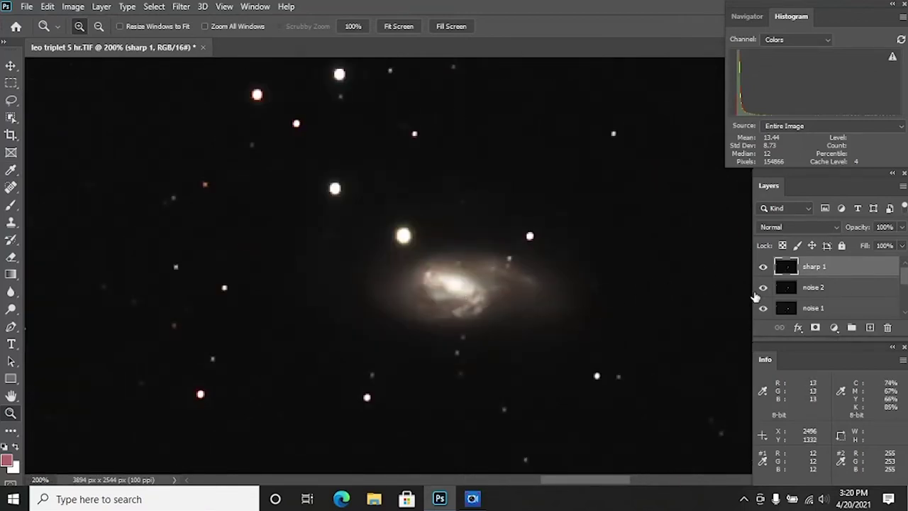
pyautogui.click(763, 266)
pyautogui.click(763, 267)
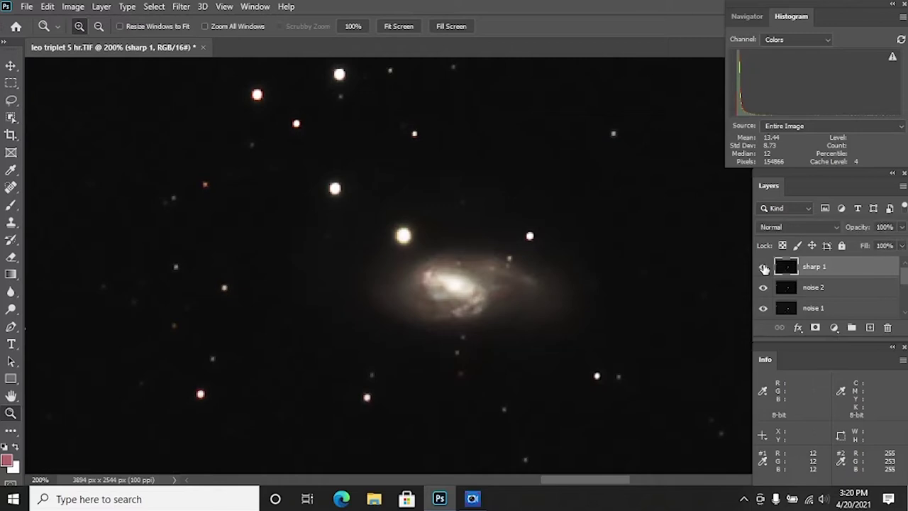
pyautogui.click(763, 267)
pyautogui.click(763, 267)
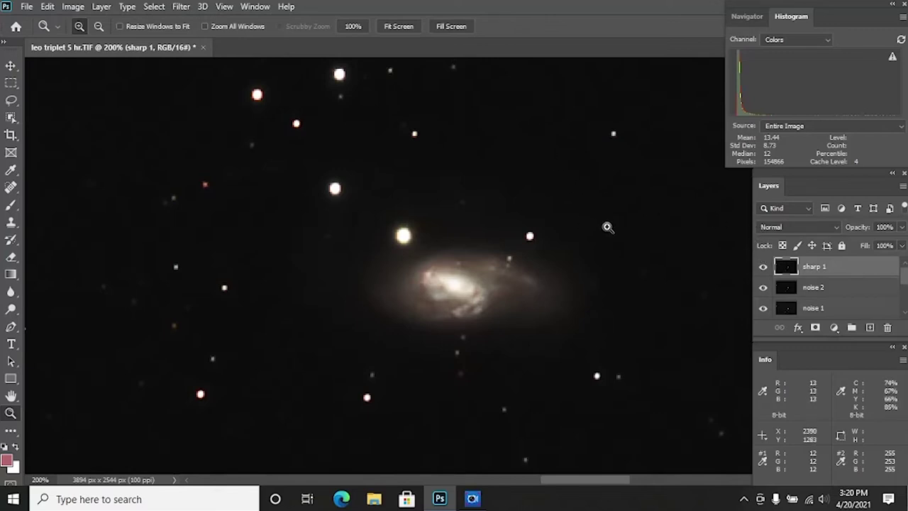
pyautogui.click(766, 267)
pyautogui.click(765, 266)
pyautogui.click(766, 266)
pyautogui.click(766, 267)
# Zoom back out to the whole star field and start duplicating the sharp 1 layer
pyautogui.moveTo(255, 350); pyautogui.dragTo(747, 173)
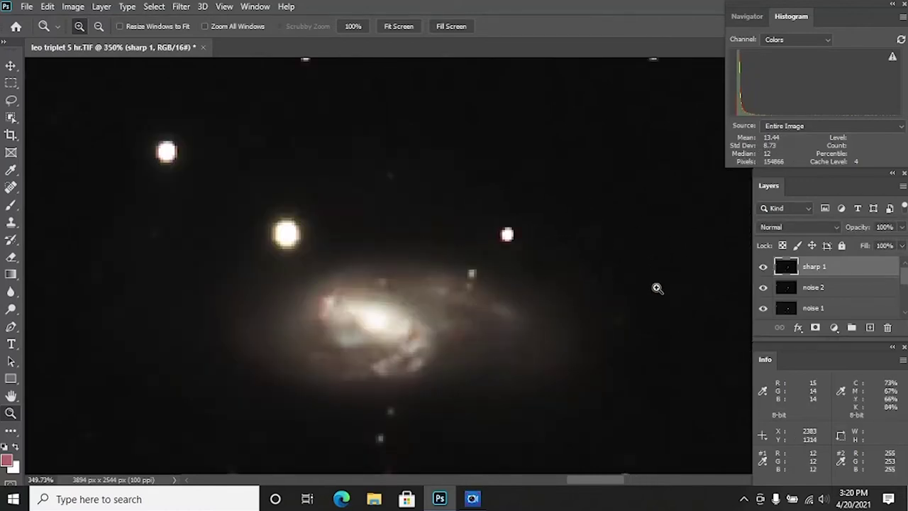
pyautogui.click(99, 26)
pyautogui.click(153, 172)
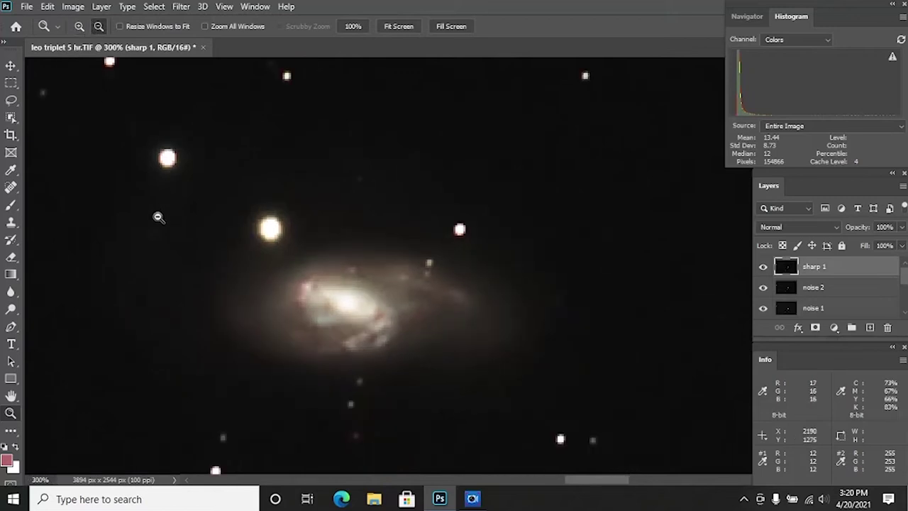
pyautogui.click(159, 218)
pyautogui.click(501, 330)
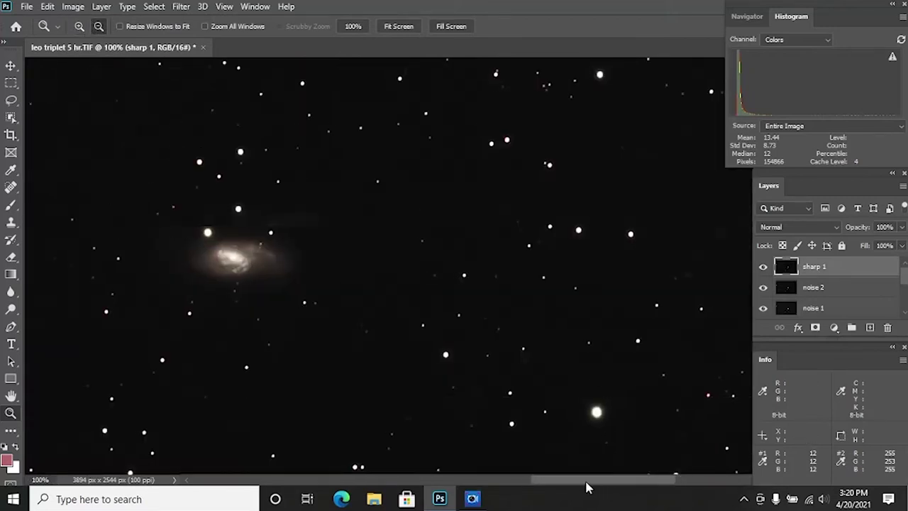
pyautogui.moveTo(610, 480); pyautogui.dragTo(493, 481)
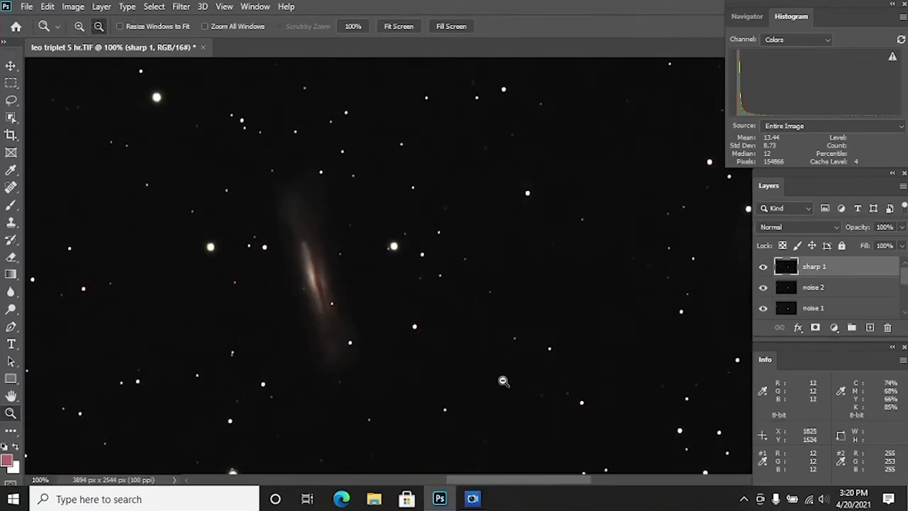
pyautogui.click(499, 374)
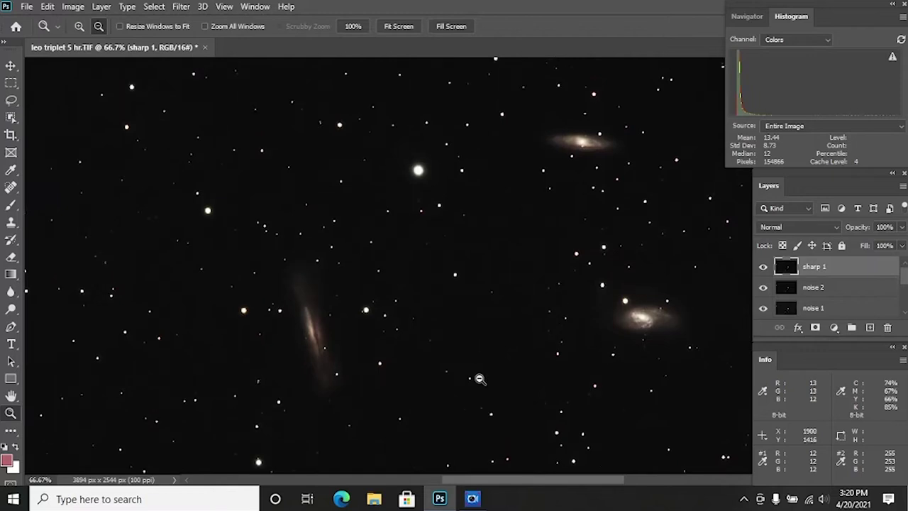
pyautogui.moveTo(517, 483); pyautogui.dragTo(527, 481)
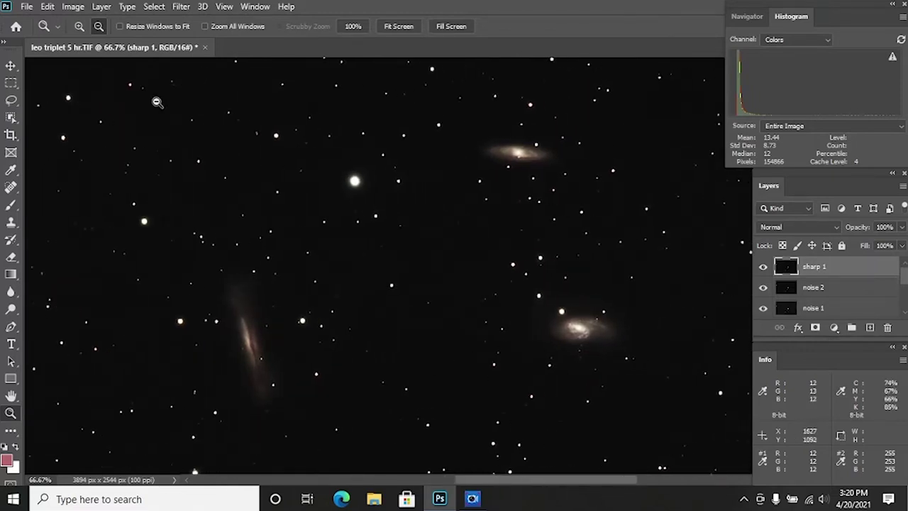
pyautogui.keyDown('alt'); pyautogui.click(451, 329); pyautogui.keyUp('alt')
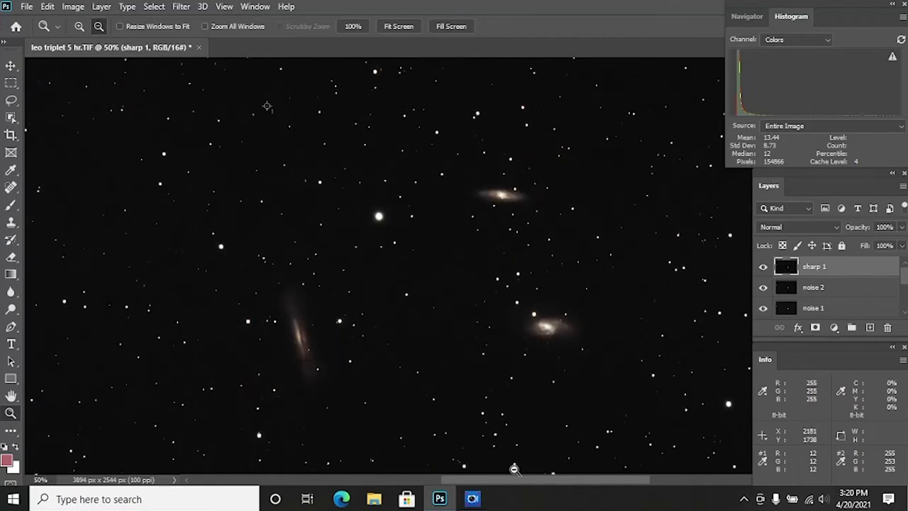
pyautogui.hscroll(2, 515, 465)
pyautogui.keyDown('alt'); pyautogui.click(428, 333); pyautogui.keyUp('alt')
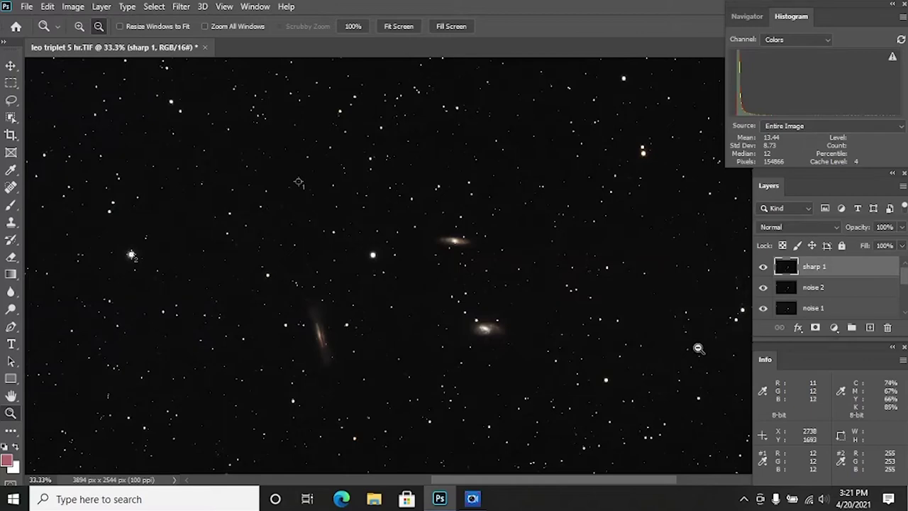
pyautogui.rightClick(841, 272)
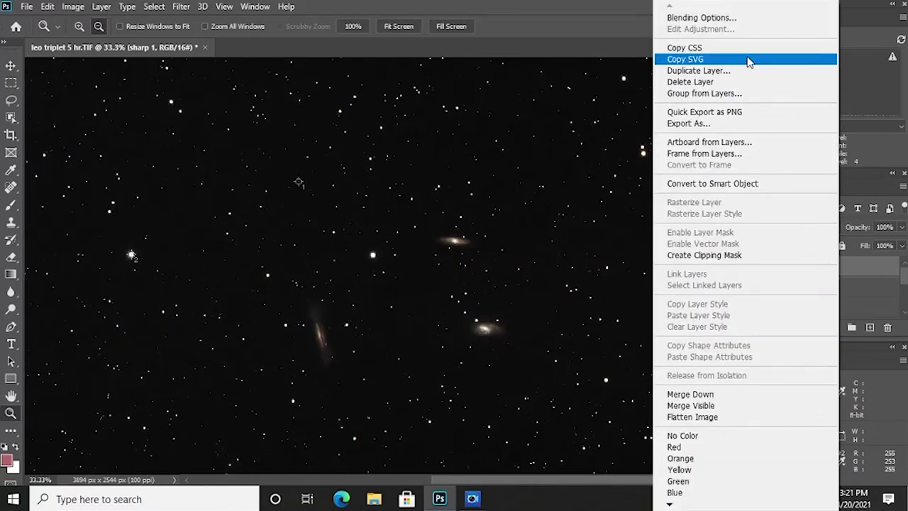
pyautogui.click(750, 69)
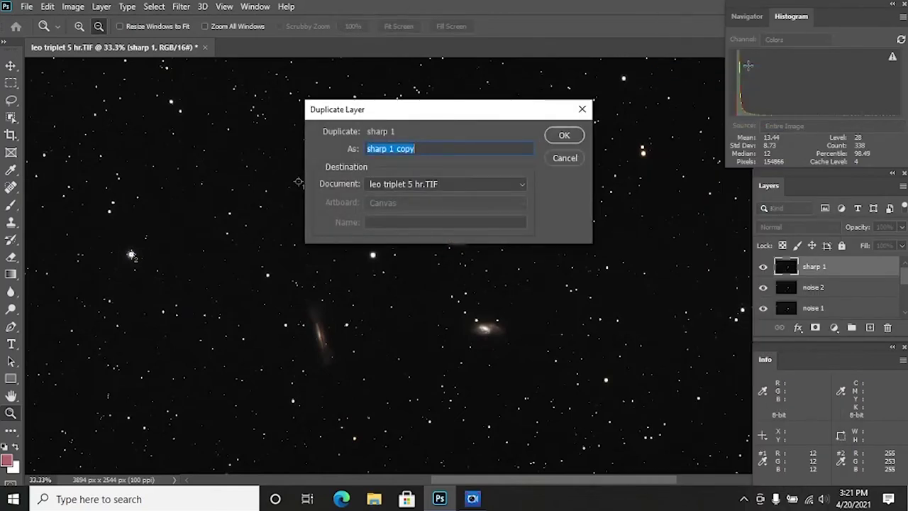
# Name the sharp 1 copy 'stars', then zoom in on the galaxies
pyautogui.press('BackSpace')
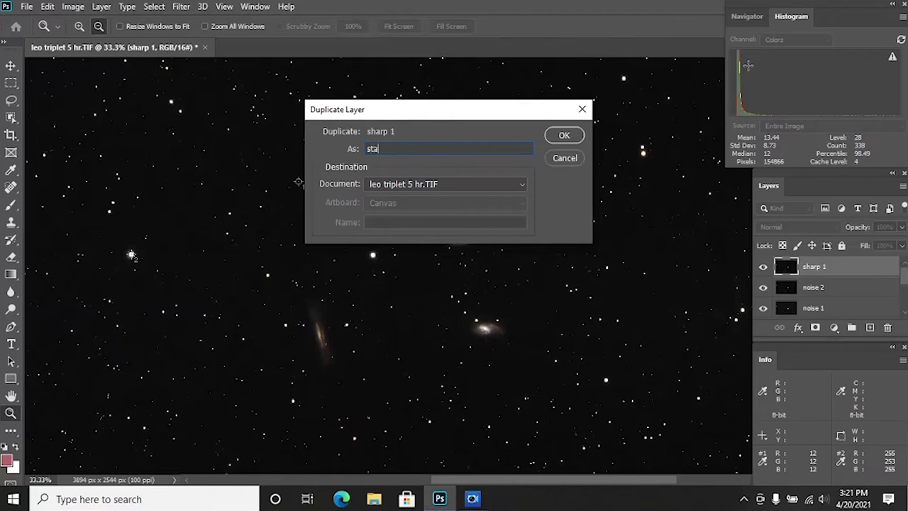
pyautogui.press('Return')
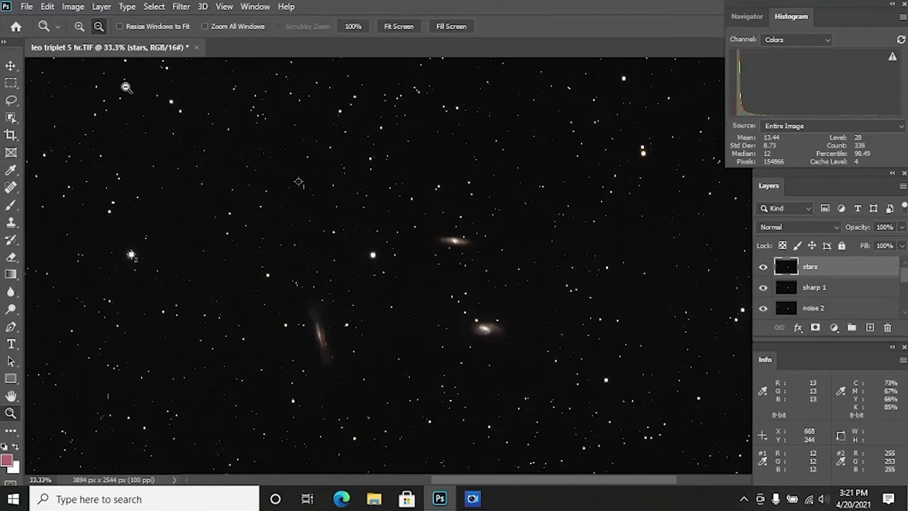
pyautogui.click(79, 27)
pyautogui.click(390, 297)
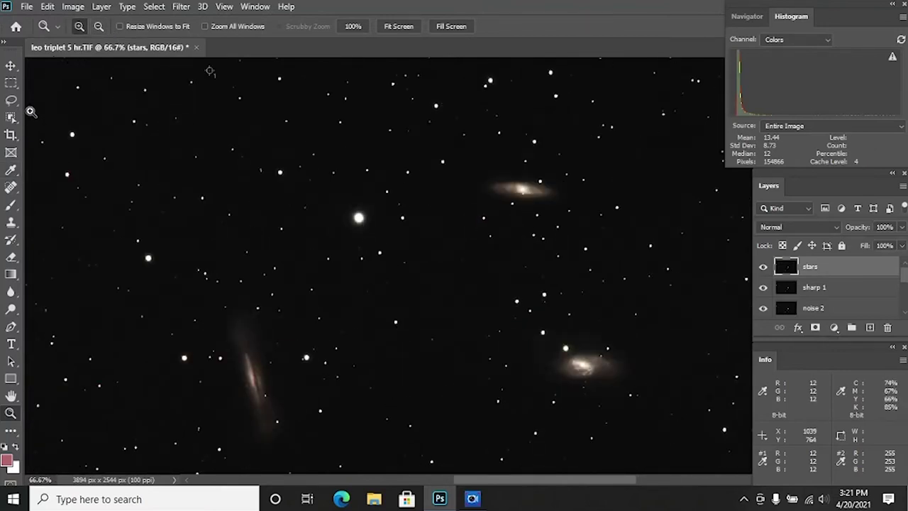
# Select the bright stars with Color Range at Fuzziness 103 by sampling a star, then zoom in
pyautogui.click(147, 9)
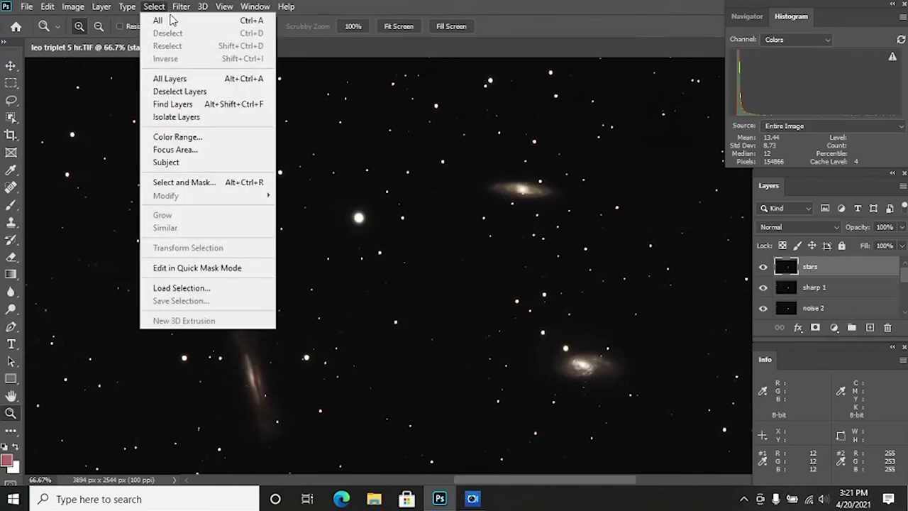
pyautogui.click(217, 137)
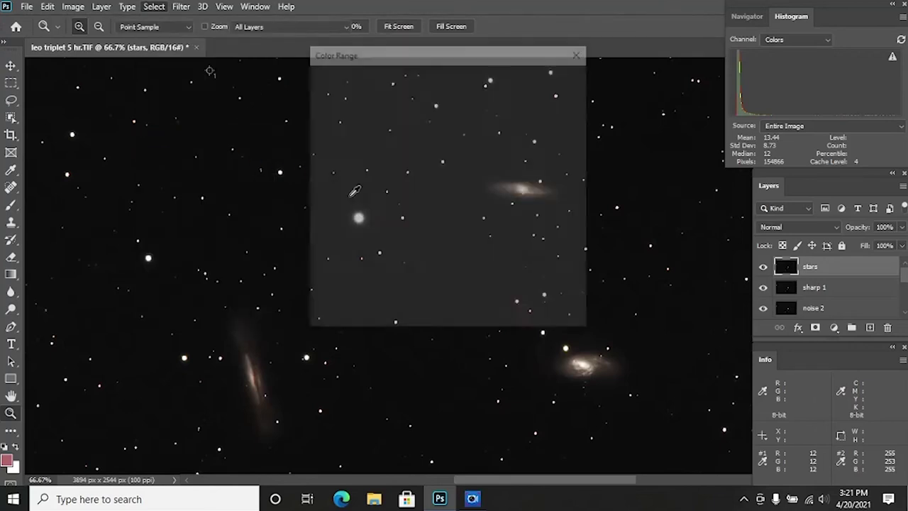
pyautogui.moveTo(495, 54); pyautogui.dragTo(721, 59)
pyautogui.click(709, 325)
pyautogui.click(696, 337)
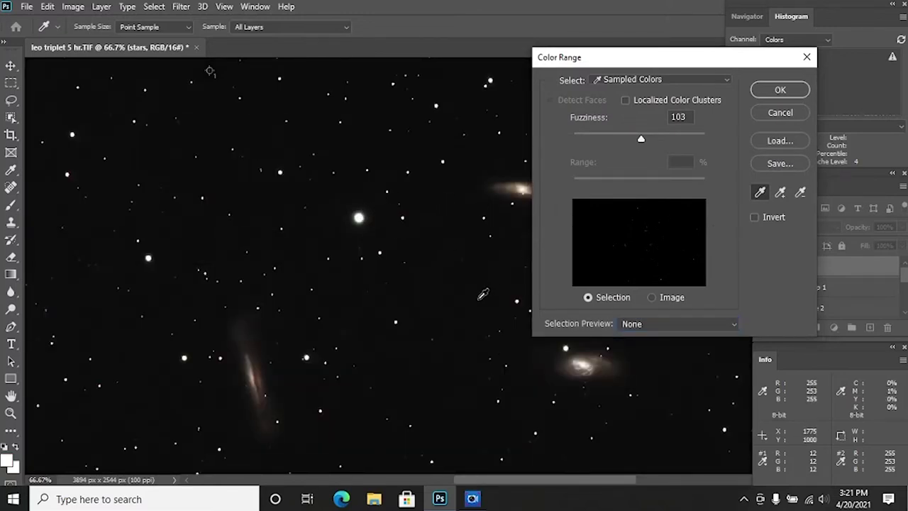
pyautogui.click(480, 297)
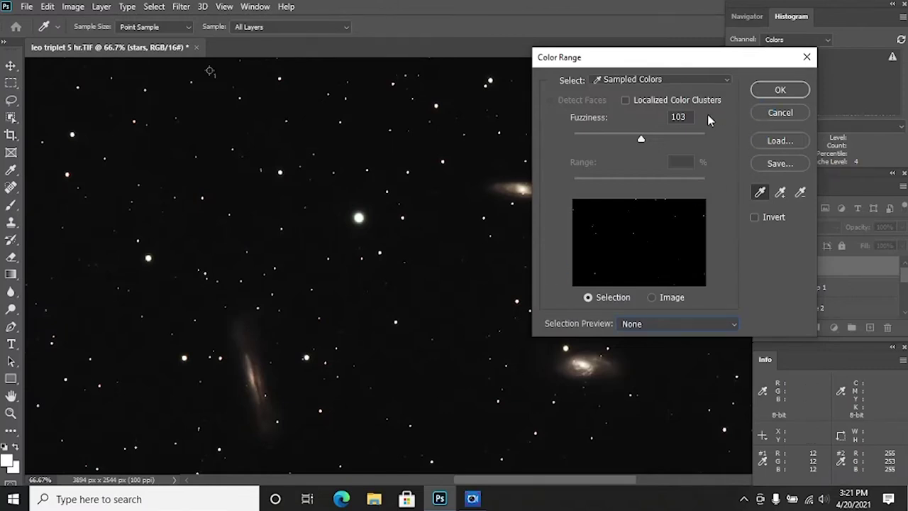
pyautogui.click(780, 90)
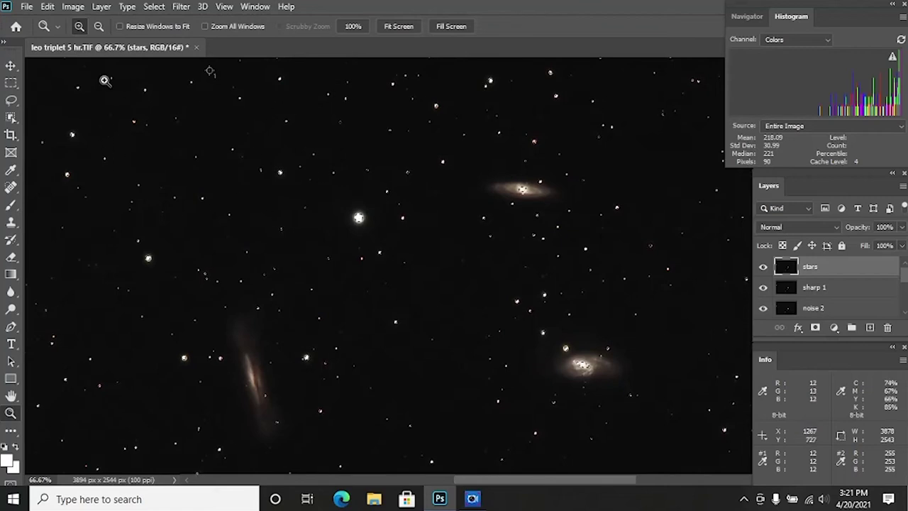
pyautogui.click(355, 221)
pyautogui.click(352, 225)
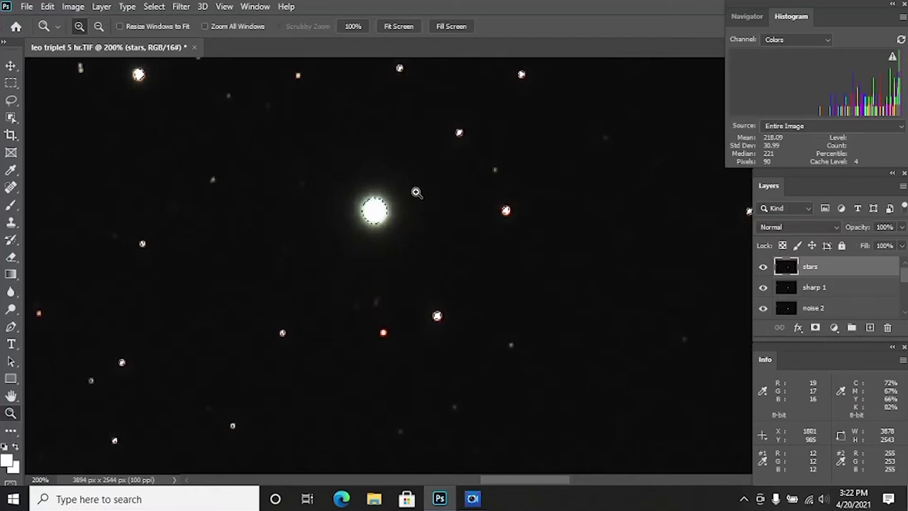
pyautogui.click(153, 7)
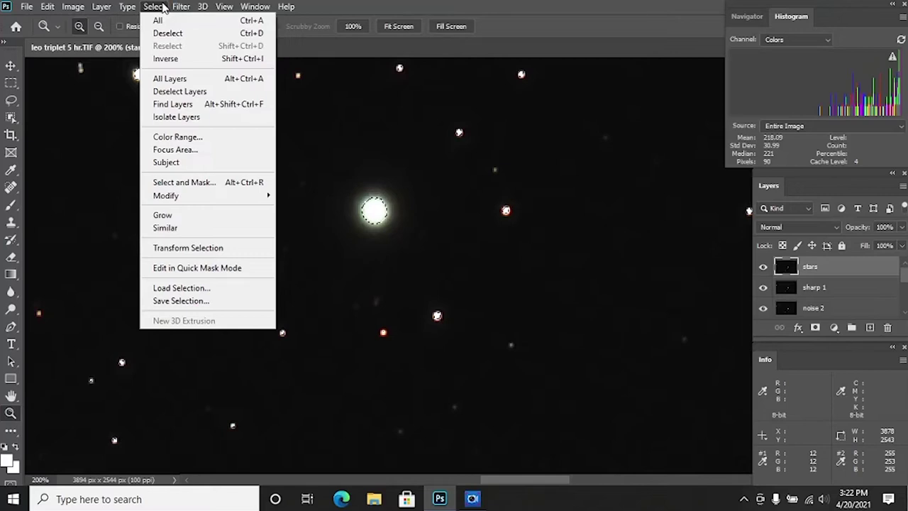
pyautogui.moveTo(187, 201)
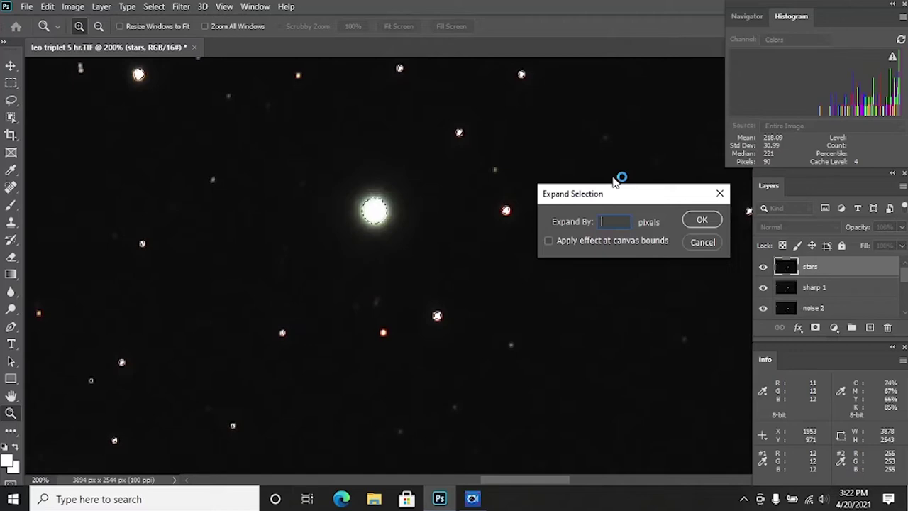
pyautogui.press('Return')
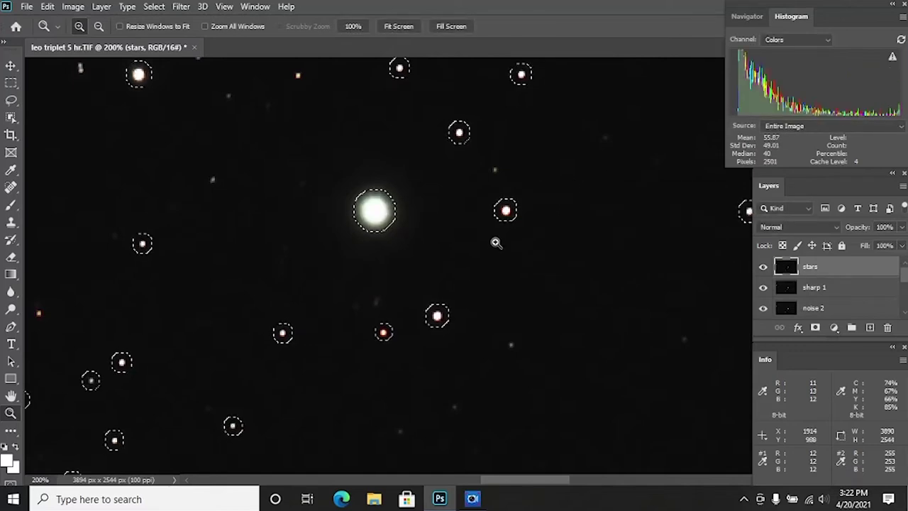
pyautogui.scroll(3, 319, 318)
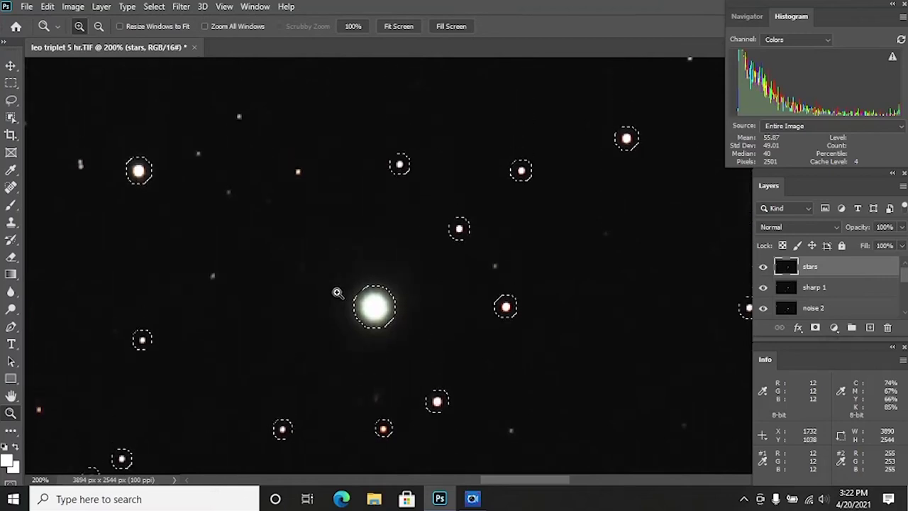
pyautogui.scroll(5, 454, 213)
pyautogui.scroll(5, 453, 215)
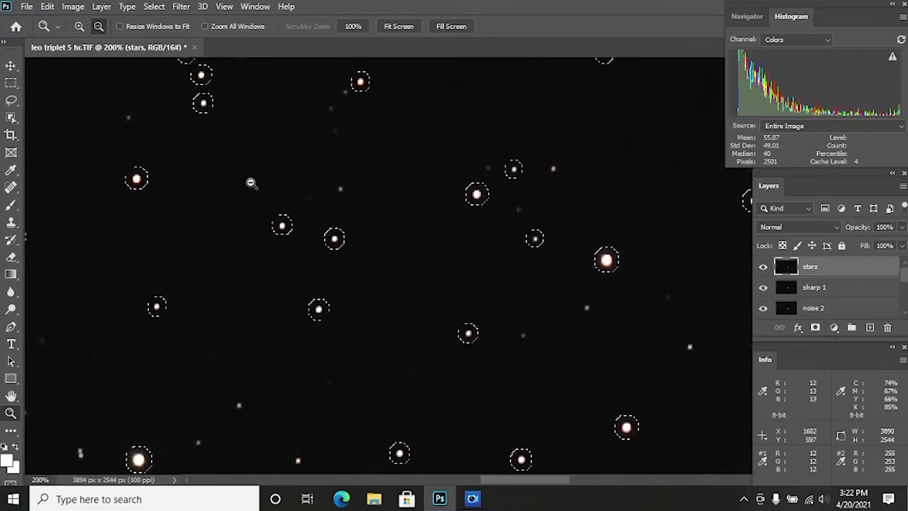
pyautogui.click(204, 115)
pyautogui.scroll(-3, 430, 310)
pyautogui.scroll(-3, 434, 308)
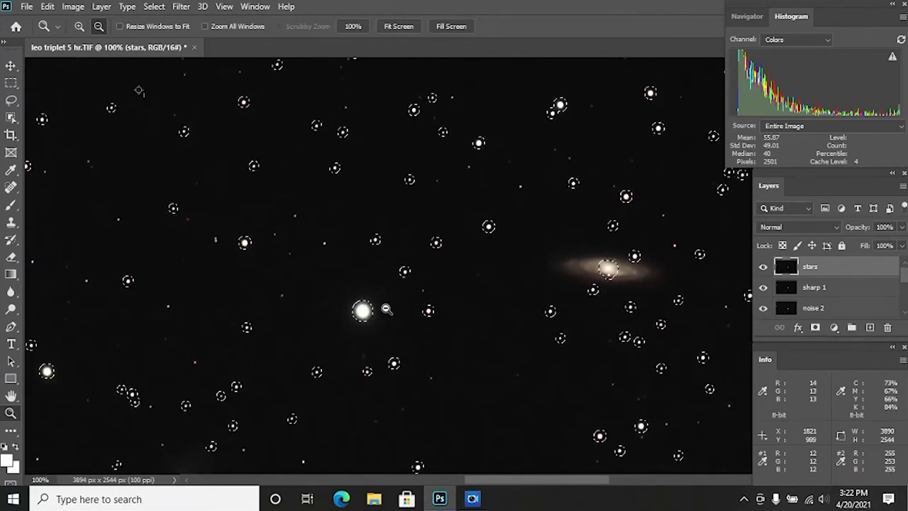
pyautogui.scroll(-5, 387, 308)
pyautogui.scroll(-3, 389, 307)
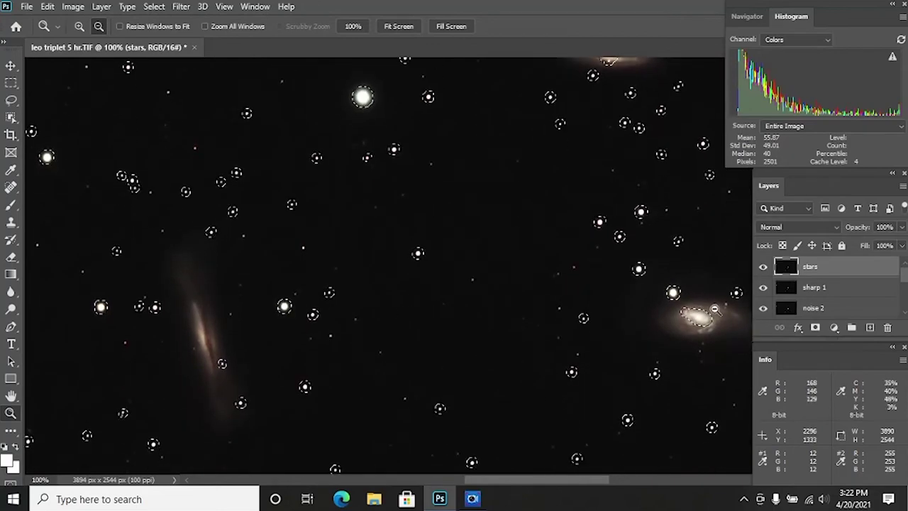
# Lasso-subtract the right and upper galaxy cores from the star selection
pyautogui.click(11, 100)
pyautogui.moveTo(693, 310); pyautogui.dragTo(697, 304)
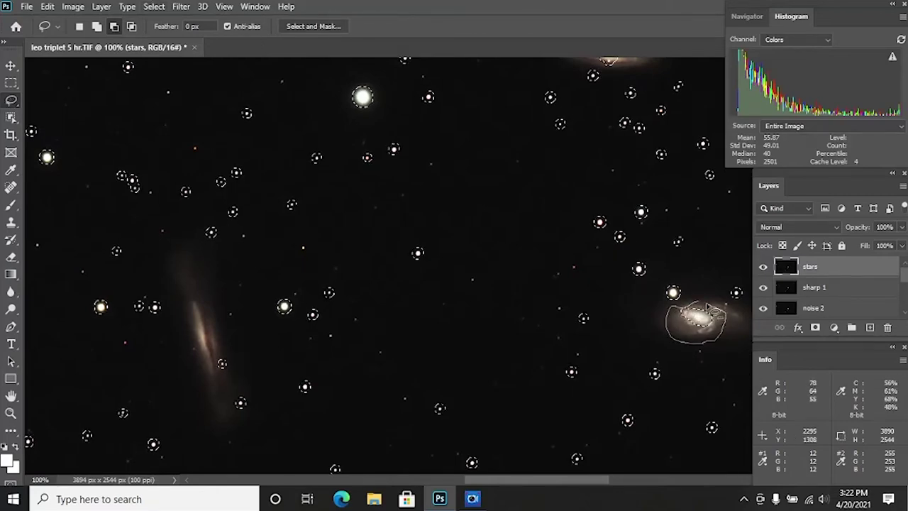
pyautogui.moveTo(698, 307); pyautogui.dragTo(695, 312)
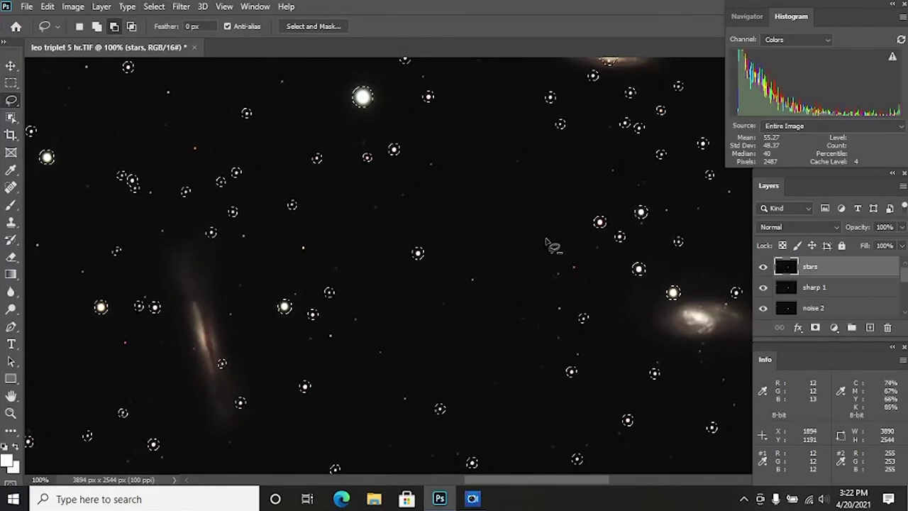
pyautogui.scroll(1, 557, 265)
pyautogui.scroll(2, 556, 264)
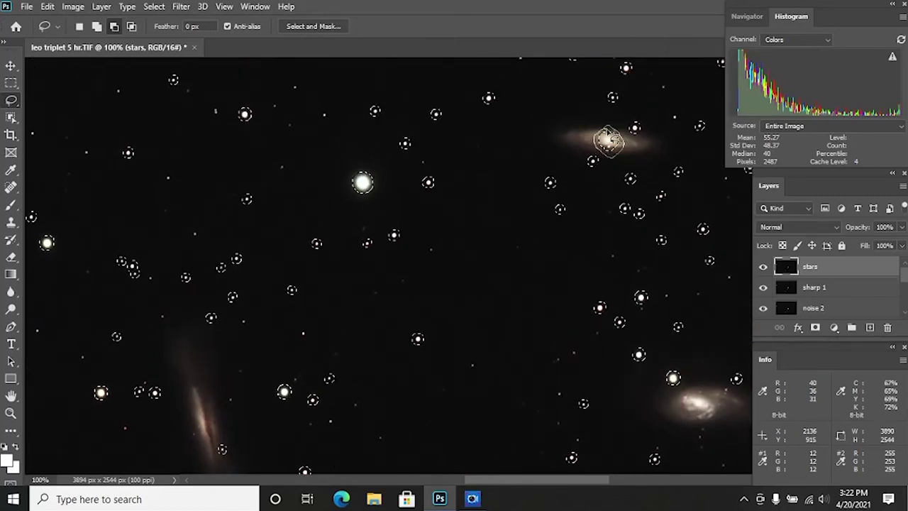
pyautogui.moveTo(628, 193); pyautogui.dragTo(626, 191)
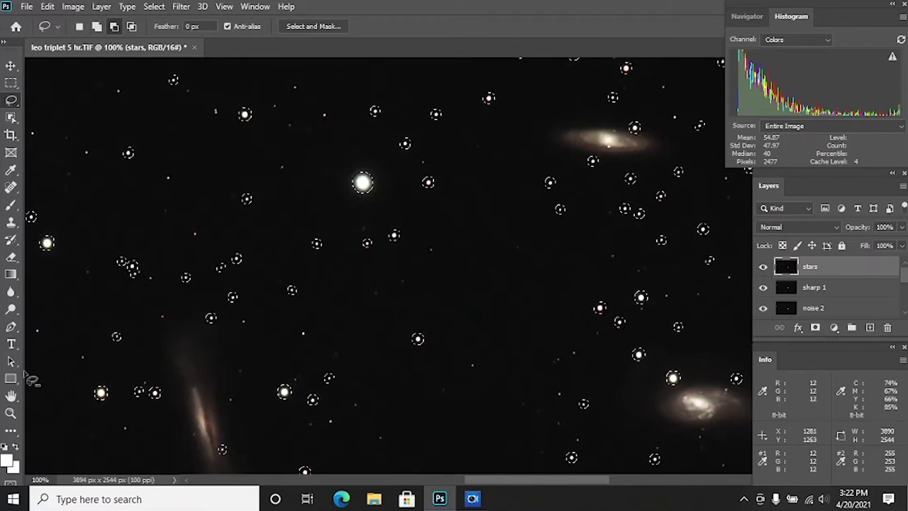
# Zoom the view out to 66.67% to see all three galaxies
pyautogui.click(11, 412)
pyautogui.keyDown('alt'); pyautogui.click(439, 294); pyautogui.keyUp('alt')
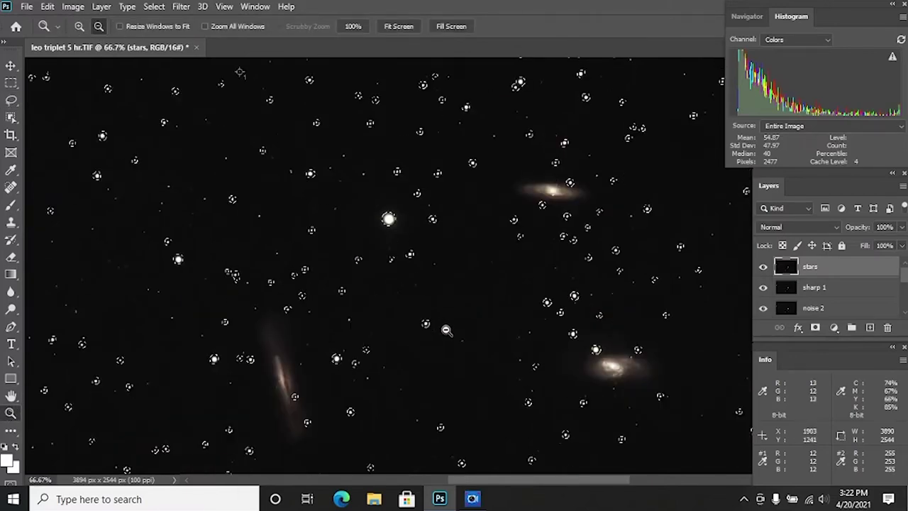
pyautogui.scroll(5, 437, 349)
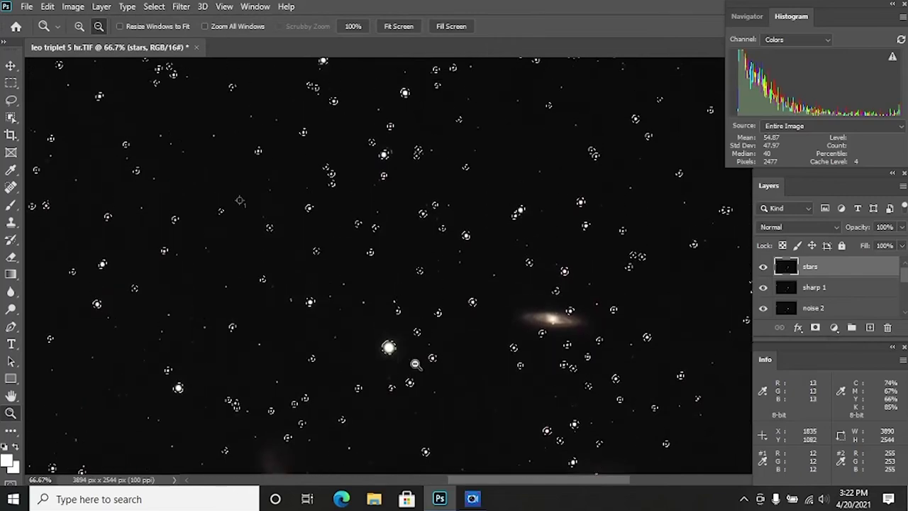
pyautogui.scroll(1, 415, 364)
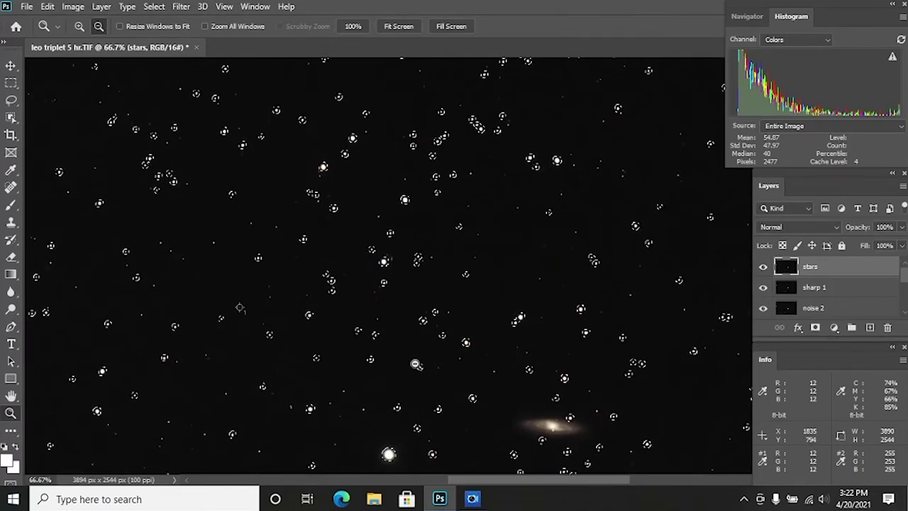
pyautogui.scroll(-2, 414, 366)
pyautogui.scroll(-5, 413, 372)
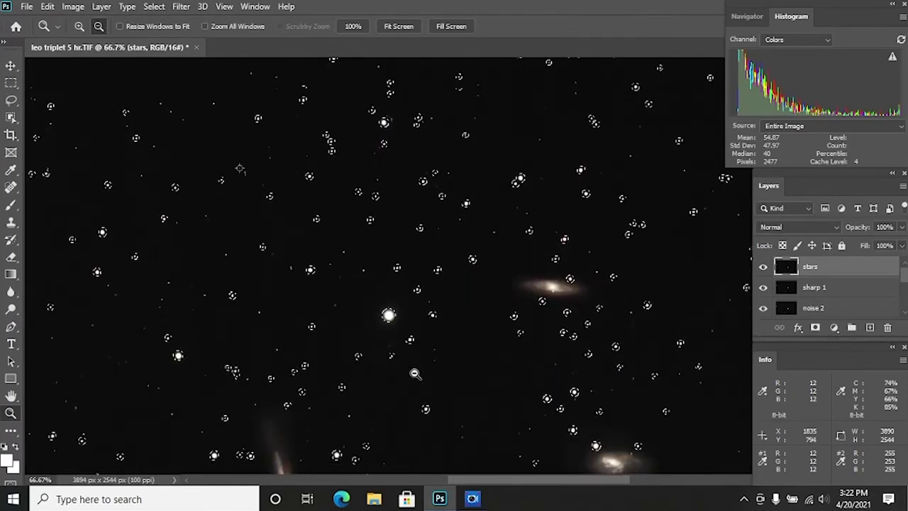
pyautogui.scroll(-5, 414, 374)
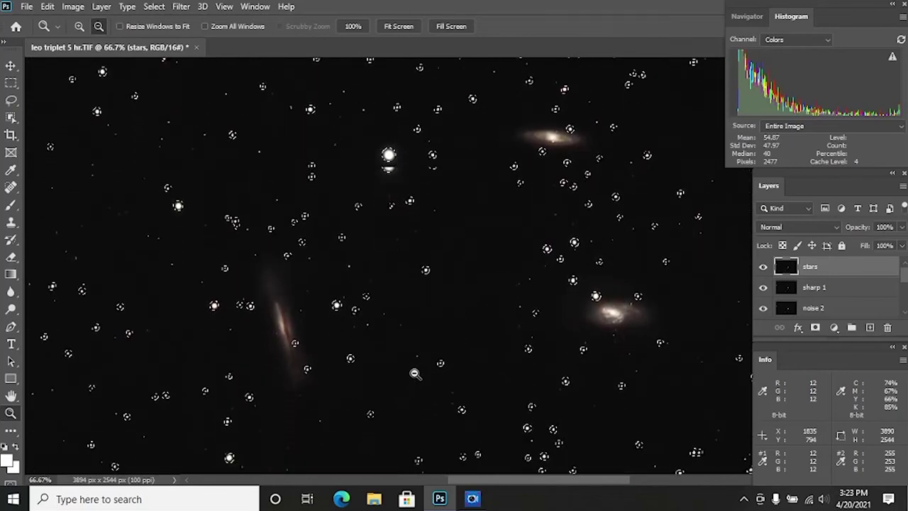
pyautogui.scroll(-5, 415, 373)
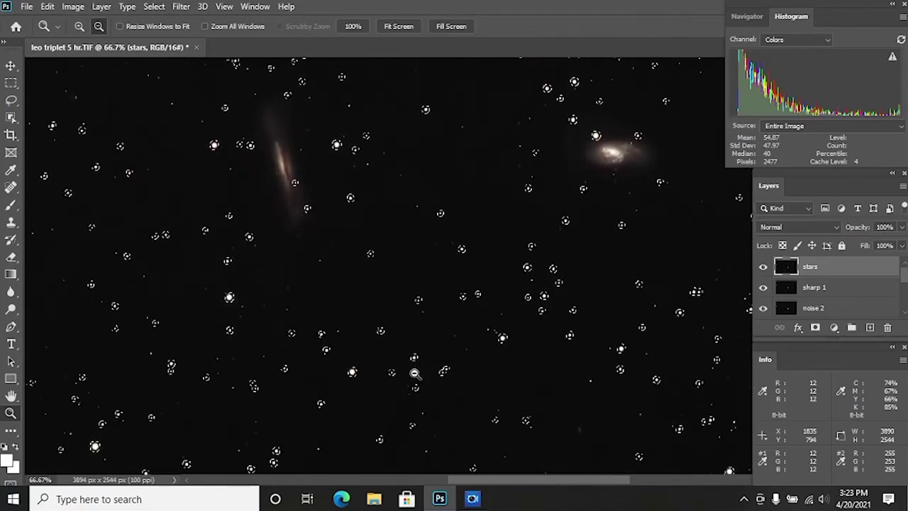
pyautogui.scroll(-1, 415, 387)
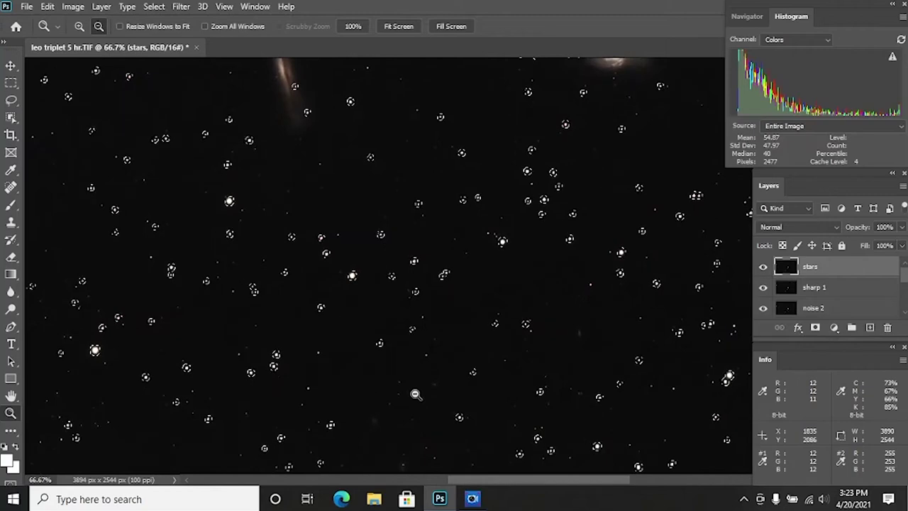
pyautogui.scroll(1, 421, 397)
pyautogui.scroll(5, 422, 402)
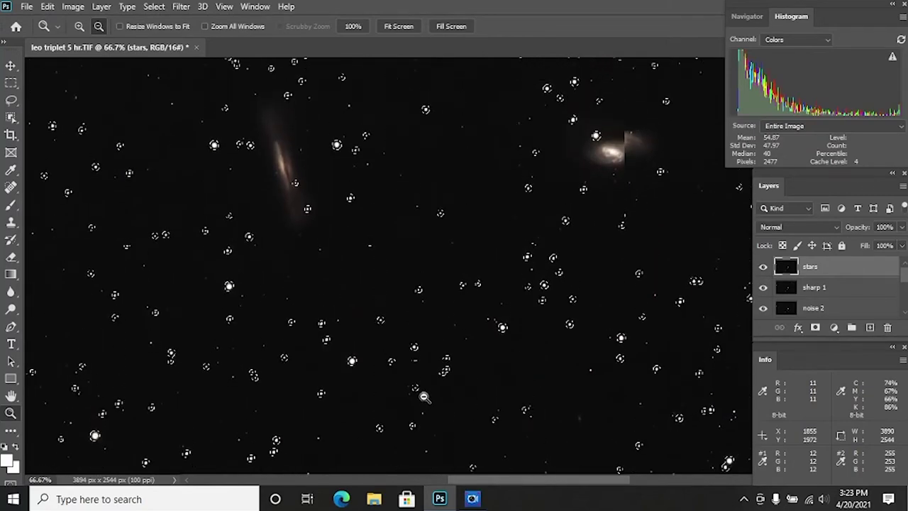
pyautogui.scroll(3, 424, 397)
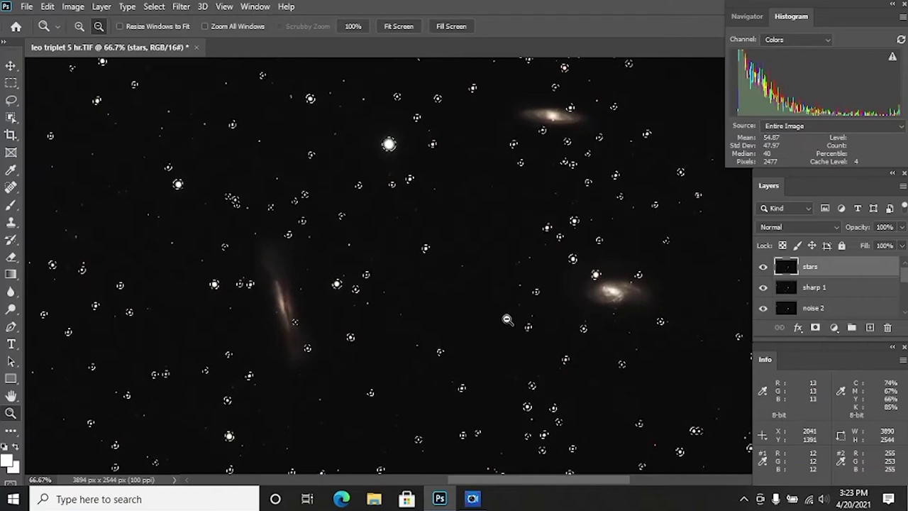
pyautogui.click(155, 8)
pyautogui.moveTo(178, 6)
pyautogui.moveTo(217, 271)
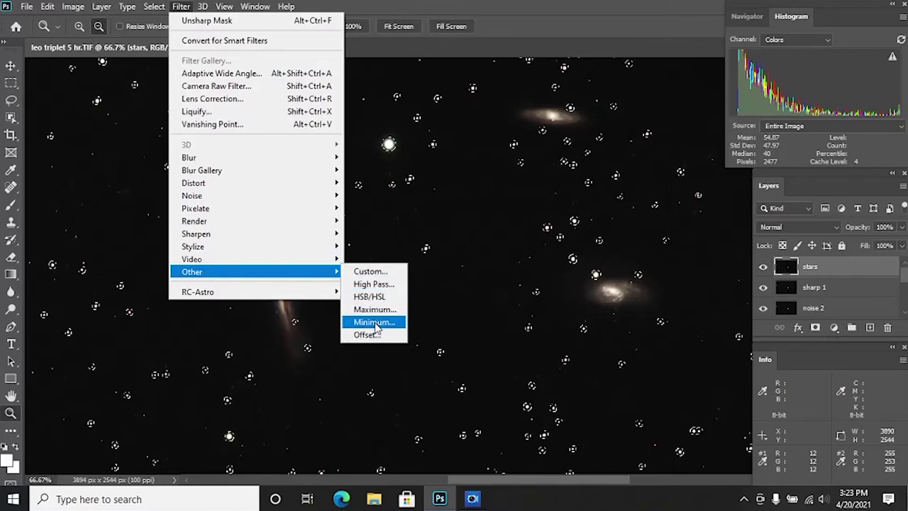
pyautogui.click(376, 323)
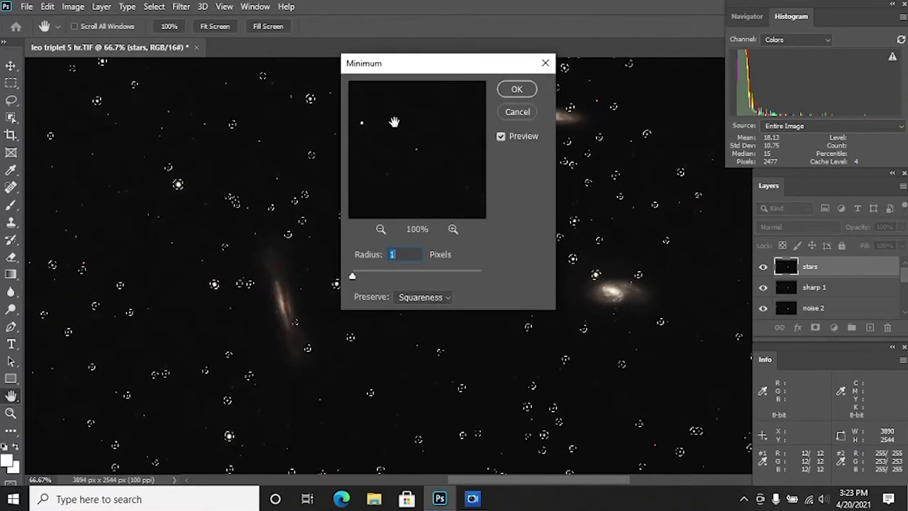
pyautogui.moveTo(428, 117); pyautogui.dragTo(478, 202)
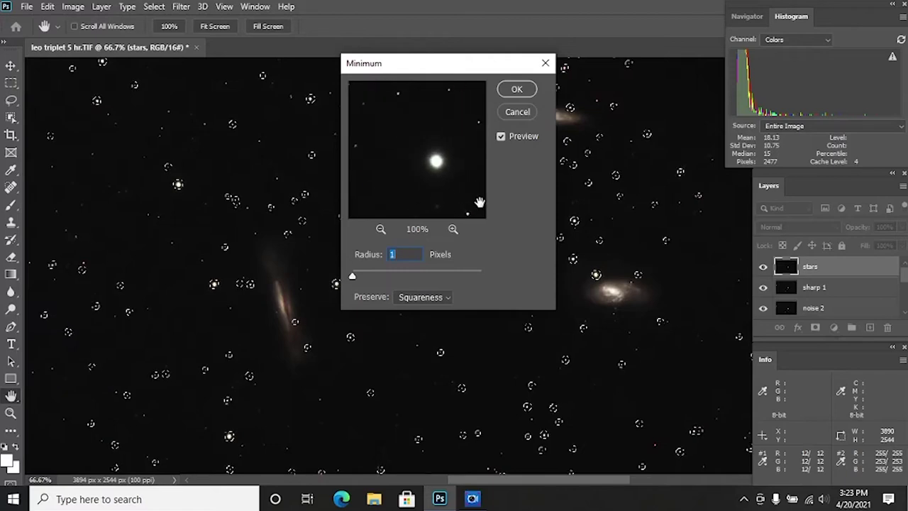
pyautogui.moveTo(459, 103); pyautogui.dragTo(428, 157)
pyautogui.moveTo(400, 209); pyautogui.dragTo(400, 184)
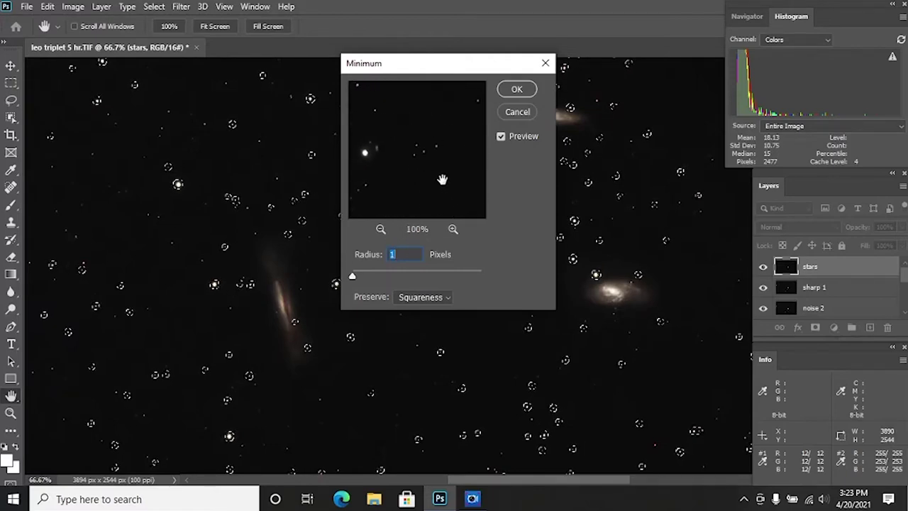
pyautogui.click(453, 229)
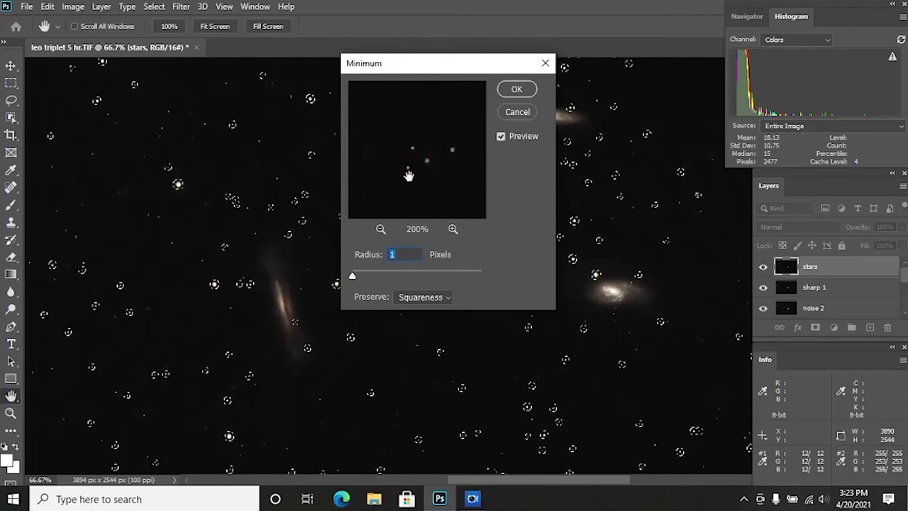
pyautogui.moveTo(412, 171); pyautogui.dragTo(453, 193)
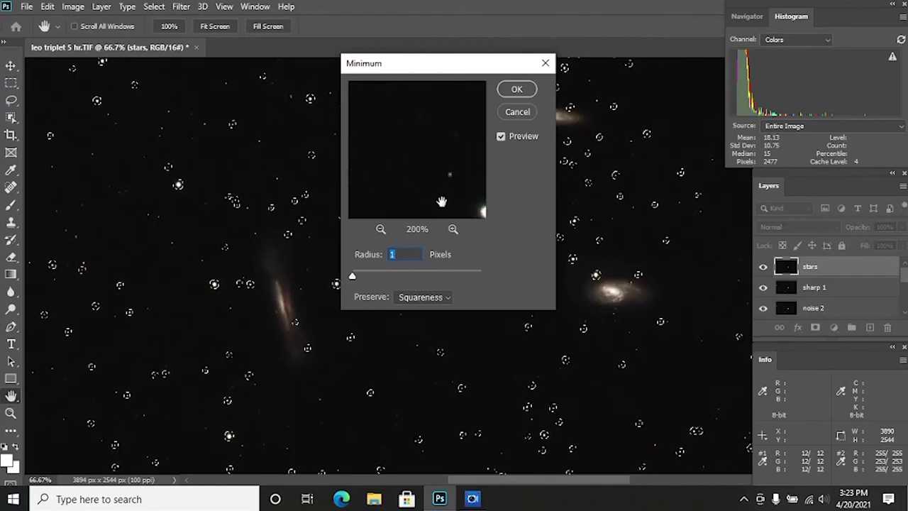
pyautogui.moveTo(478, 119); pyautogui.dragTo(409, 172)
pyautogui.click(546, 66)
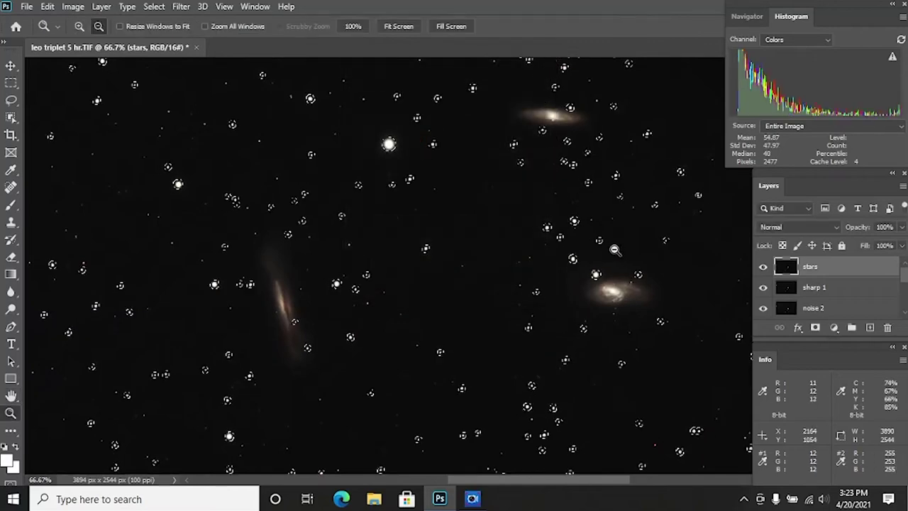
# Undo the Lasso edits and the Expand of the star selection
pyautogui.click(48, 6)
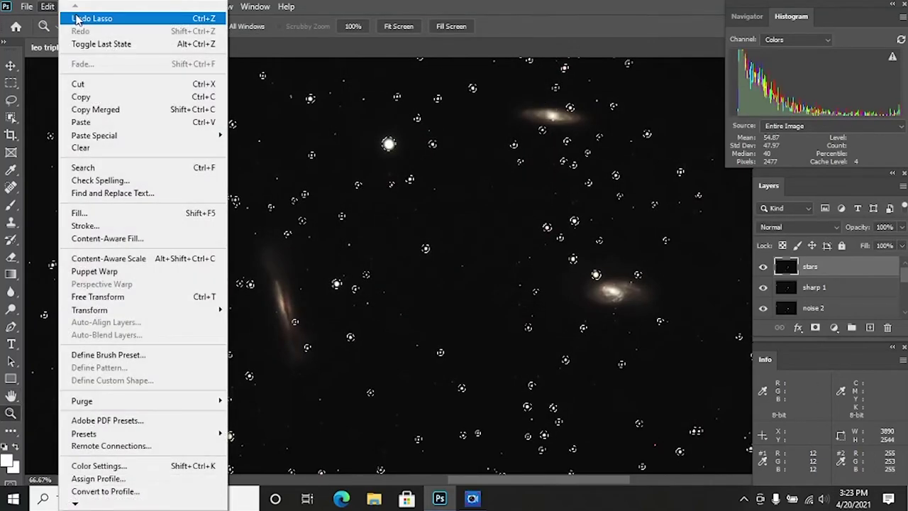
pyautogui.click(76, 18)
pyautogui.click(48, 6)
pyautogui.click(48, 6)
pyautogui.click(48, 6)
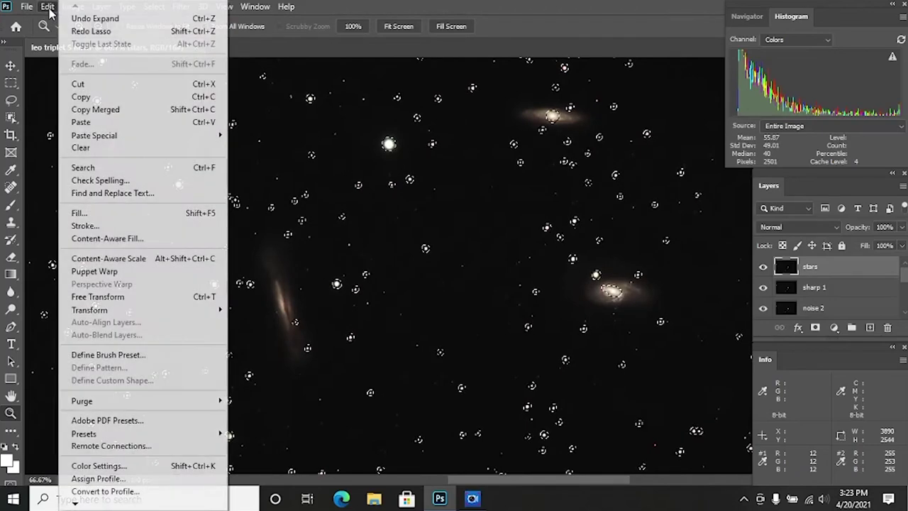
pyautogui.click(53, 17)
pyautogui.click(50, 7)
pyautogui.click(52, 13)
# Undo the Color Range selection and the duplicated stars layer
pyautogui.click(47, 6)
pyautogui.click(71, 18)
pyautogui.click(46, 7)
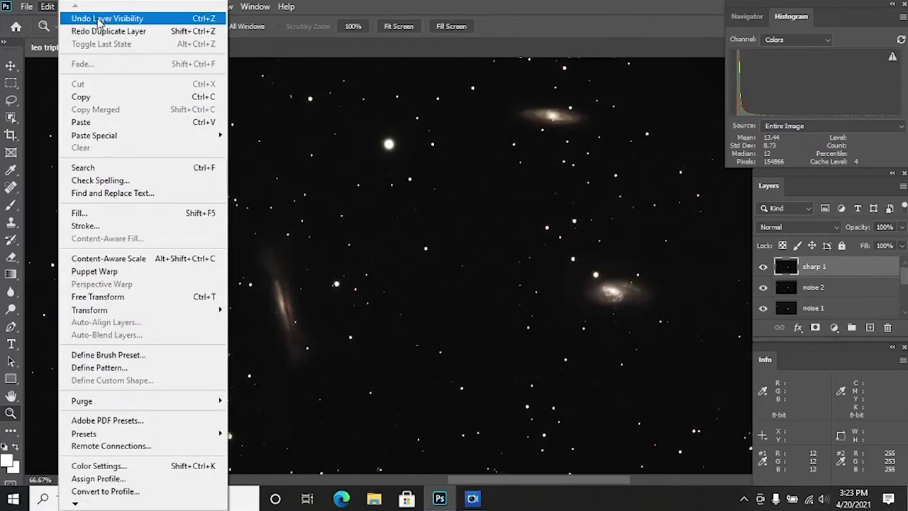
pyautogui.click(144, 31)
pyautogui.click(47, 6)
pyautogui.click(78, 19)
# Undo the series of layer visibility changes
pyautogui.click(51, 7)
pyautogui.click(67, 18)
pyautogui.click(49, 7)
pyautogui.click(63, 17)
pyautogui.click(48, 6)
pyautogui.click(78, 18)
pyautogui.click(47, 6)
pyautogui.click(71, 19)
pyautogui.click(48, 6)
pyautogui.click(71, 18)
pyautogui.click(47, 6)
pyautogui.click(68, 18)
# Undo the Unsharp Mask so noise 2 is the top layer again
pyautogui.click(48, 6)
pyautogui.click(71, 18)
pyautogui.click(48, 6)
pyautogui.click(71, 20)
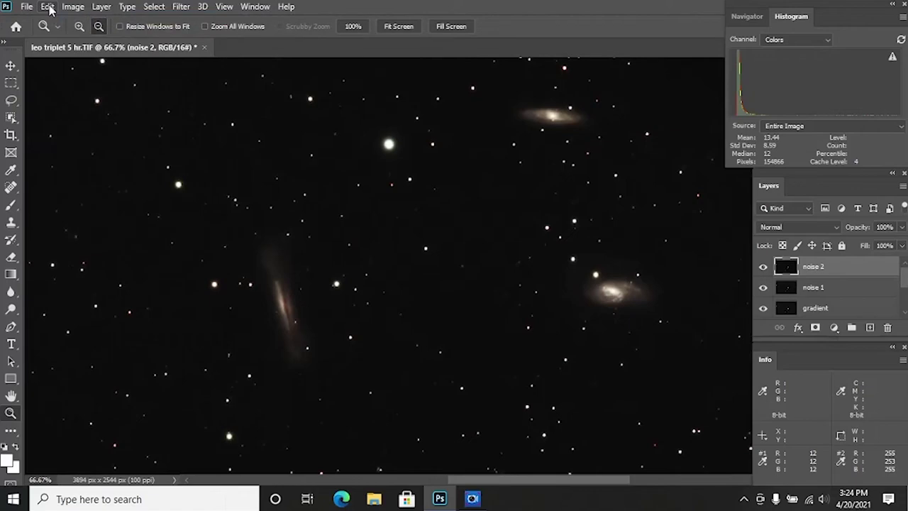
# Select the entire image and run Filter > Sharpen > Sharpen on noise 2
pyautogui.click(153, 6)
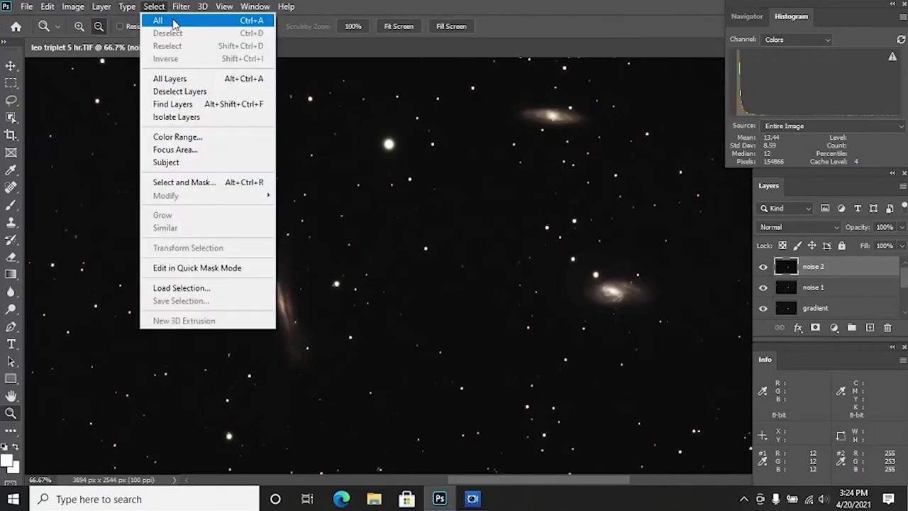
pyautogui.click(182, 7)
pyautogui.click(214, 234)
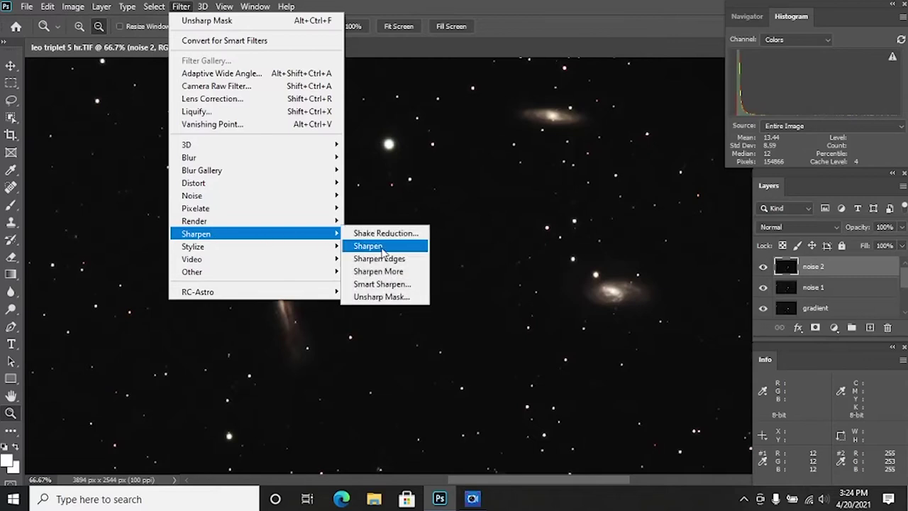
pyautogui.click(384, 284)
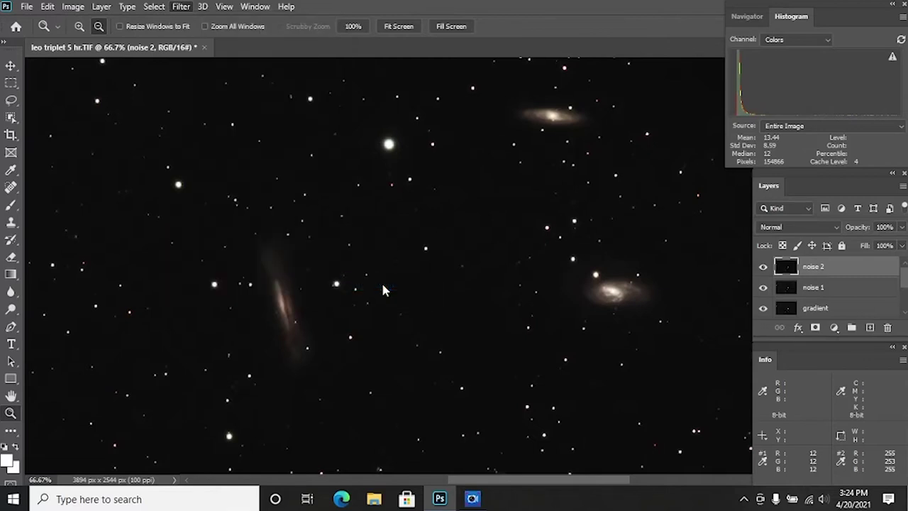
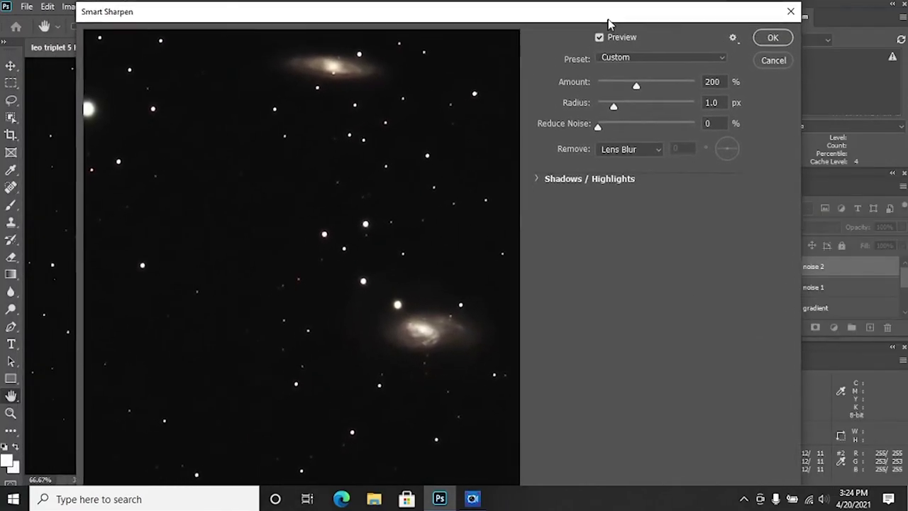
# Apply Smart Sharpen to the noise 2 layer at 103% amount and 1.0 px radius
pyautogui.moveTo(618, 30); pyautogui.dragTo(649, 21)
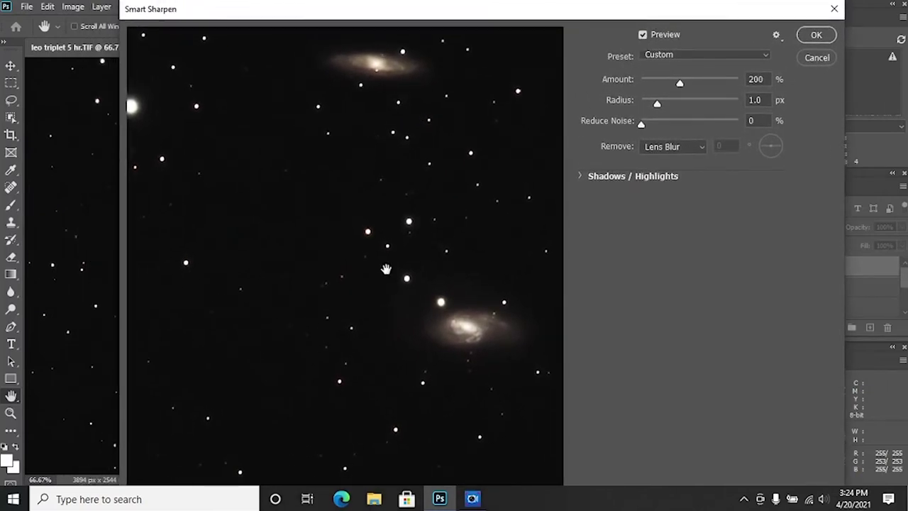
pyautogui.moveTo(356, 354); pyautogui.dragTo(483, 74)
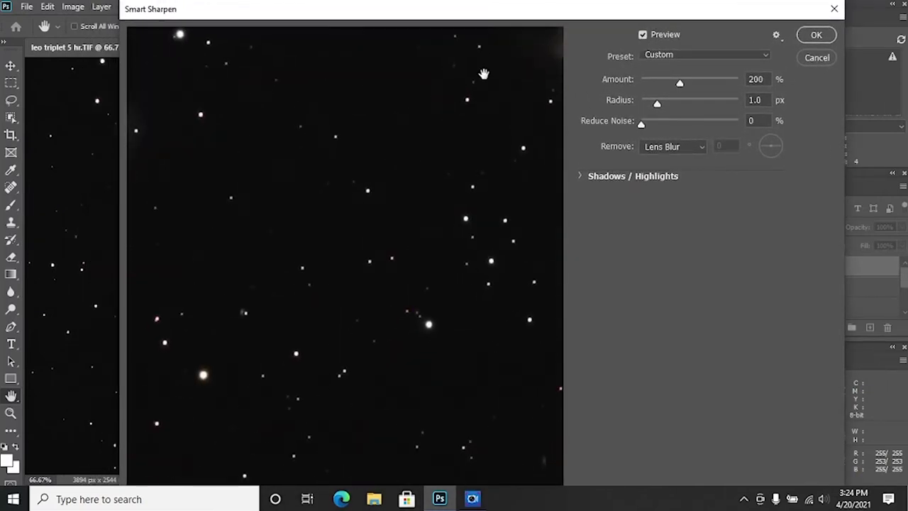
pyautogui.moveTo(545, 28); pyautogui.dragTo(407, 173)
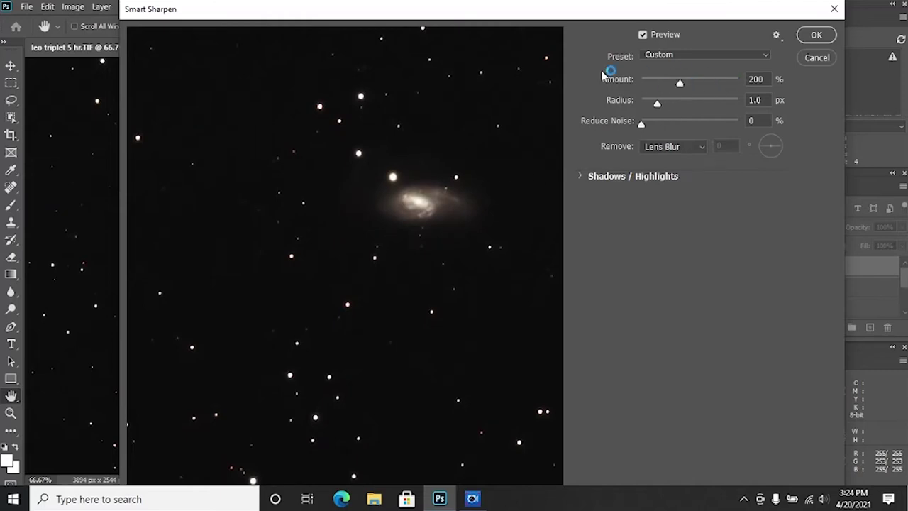
pyautogui.moveTo(298, 235); pyautogui.dragTo(343, 346)
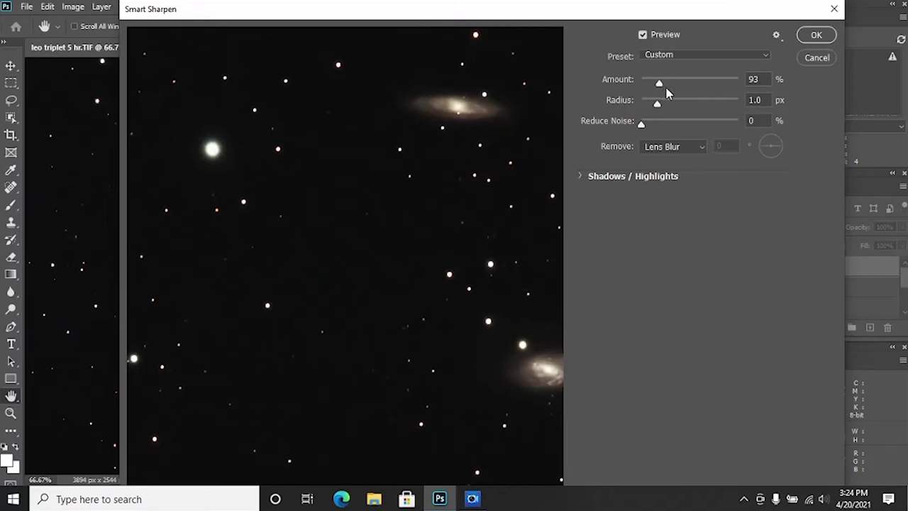
pyautogui.click(666, 83)
pyautogui.click(662, 83)
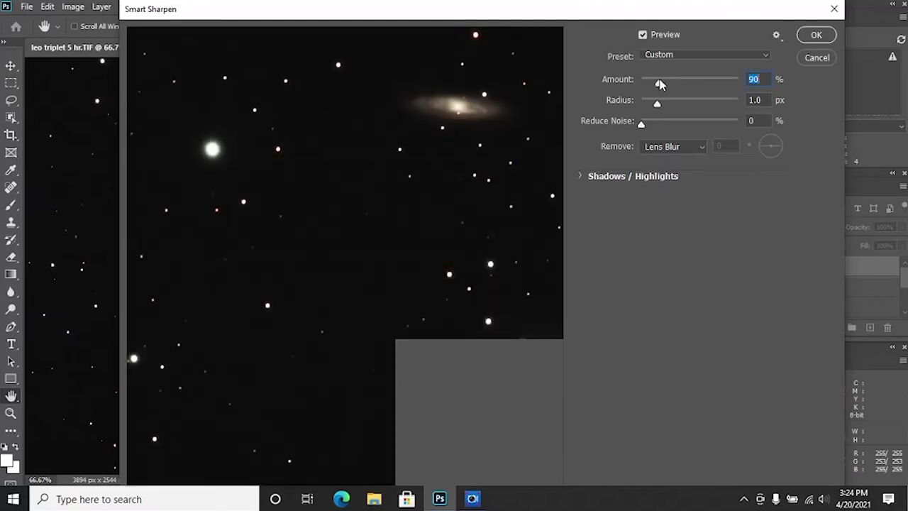
pyautogui.click(661, 84)
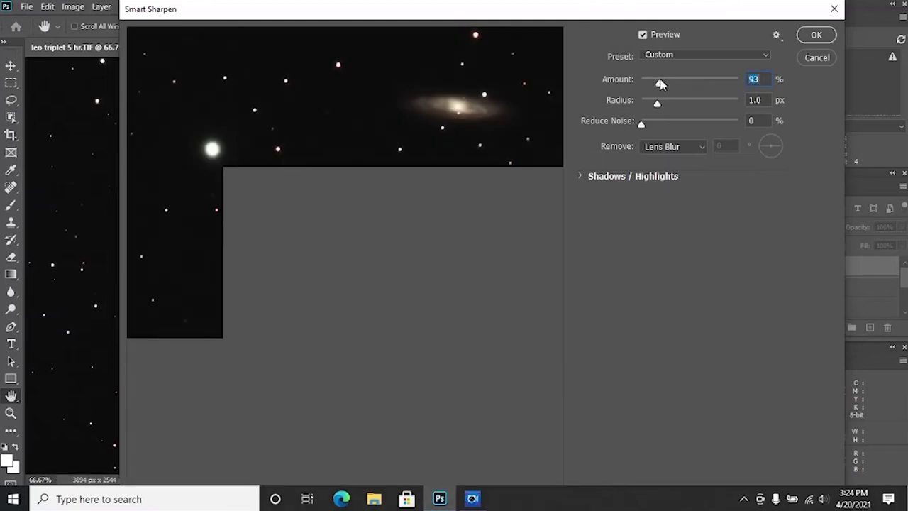
pyautogui.moveTo(661, 84); pyautogui.dragTo(662, 85)
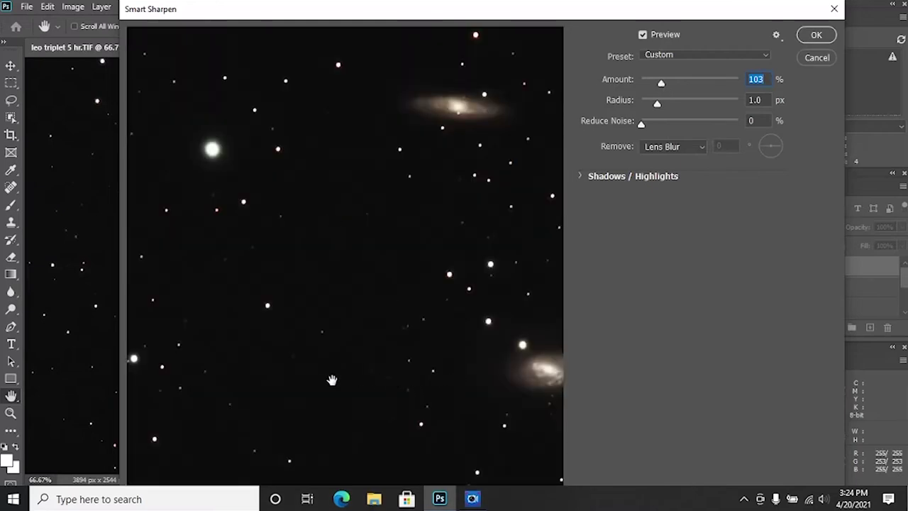
pyautogui.moveTo(281, 254); pyautogui.dragTo(378, 281)
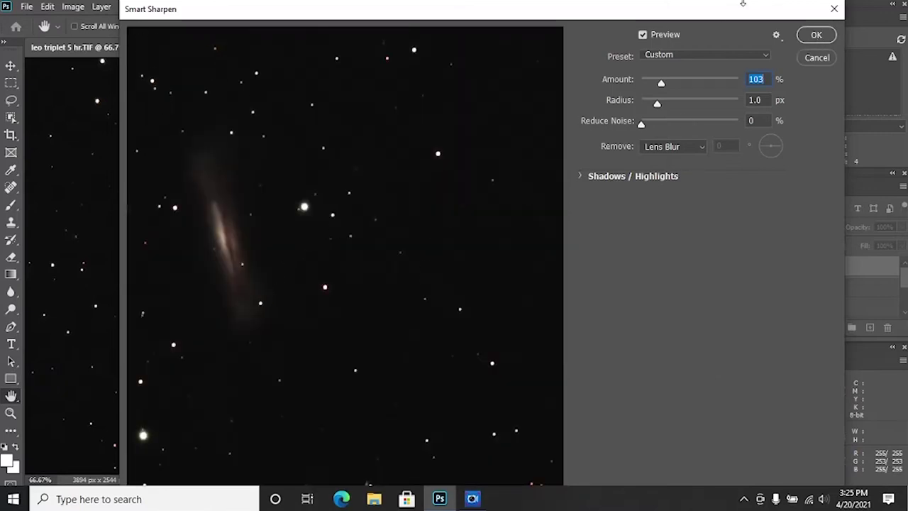
pyautogui.click(816, 35)
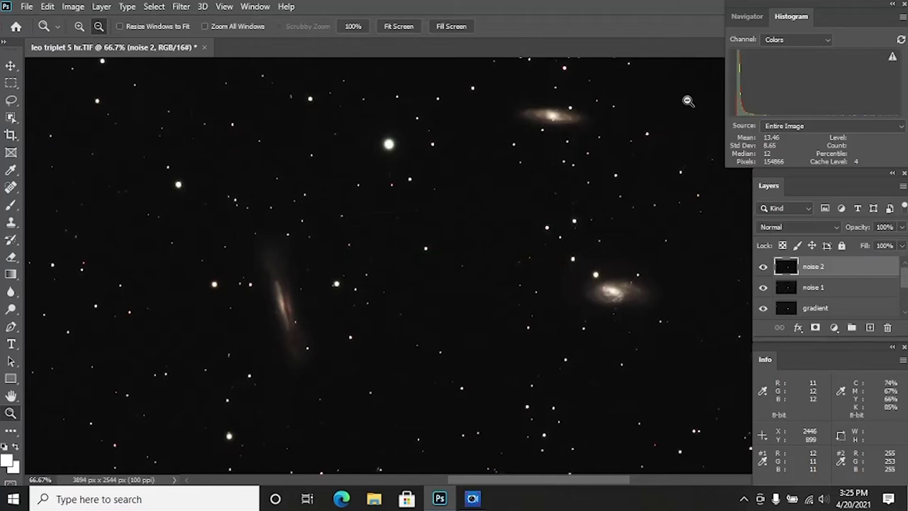
# Duplicate the noise 2 layer as a new top layer named 'stars'
pyautogui.rightClick(815, 271)
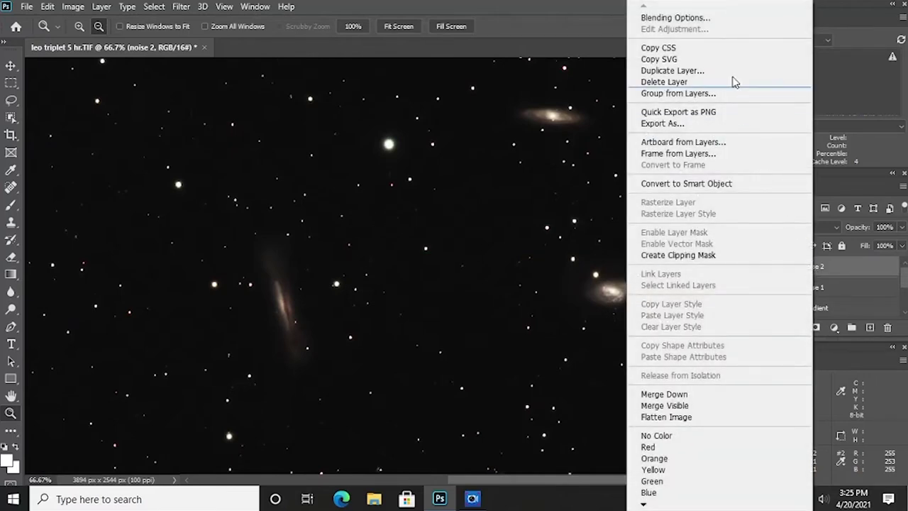
pyautogui.click(700, 71)
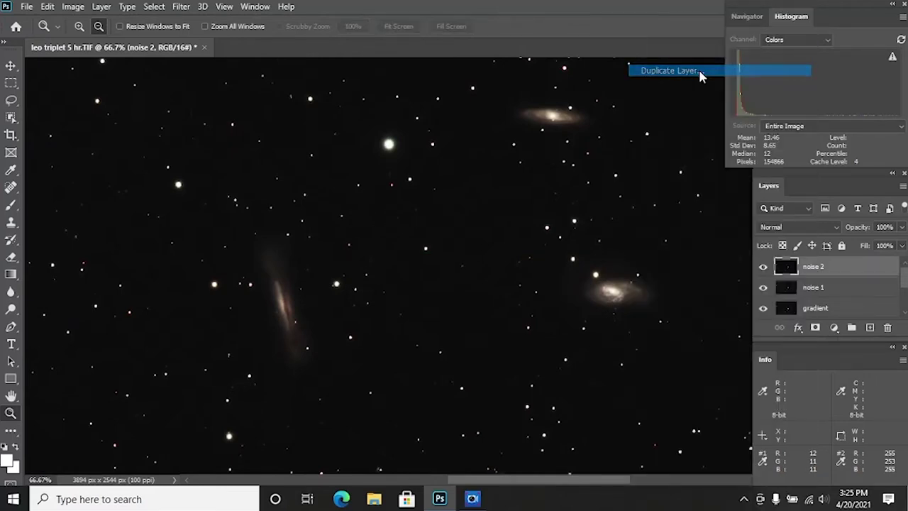
pyautogui.press('BackSpace')
pyautogui.write('st')
pyautogui.press('Return')
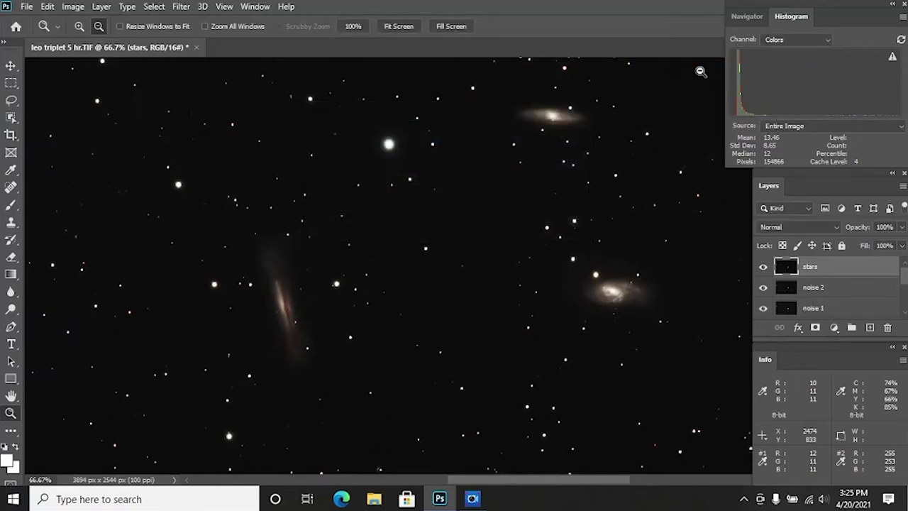
# Select the stars on the stars layer using Color Range
pyautogui.click(178, 8)
pyautogui.moveTo(156, 8)
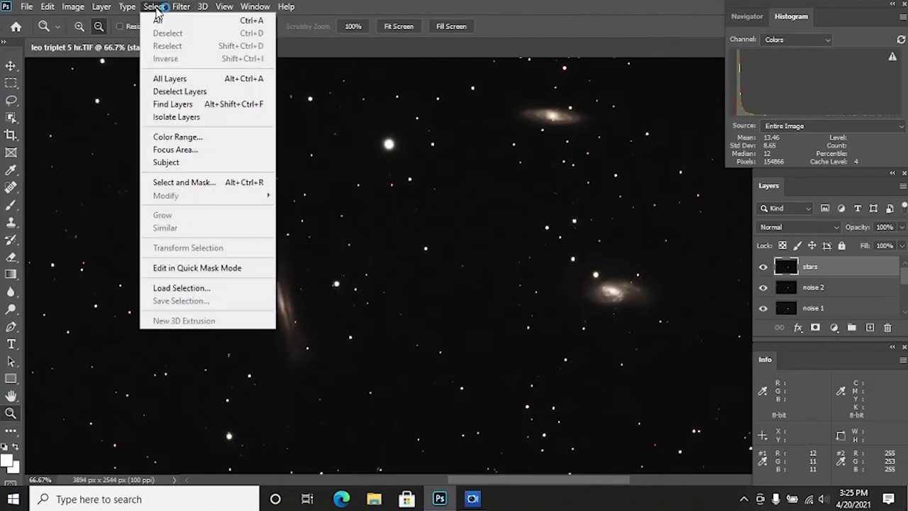
pyautogui.click(176, 137)
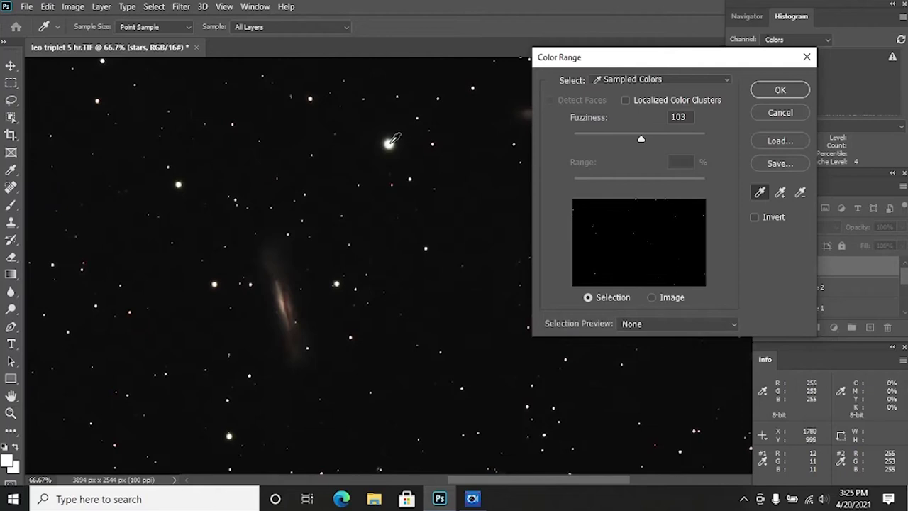
pyautogui.click(800, 92)
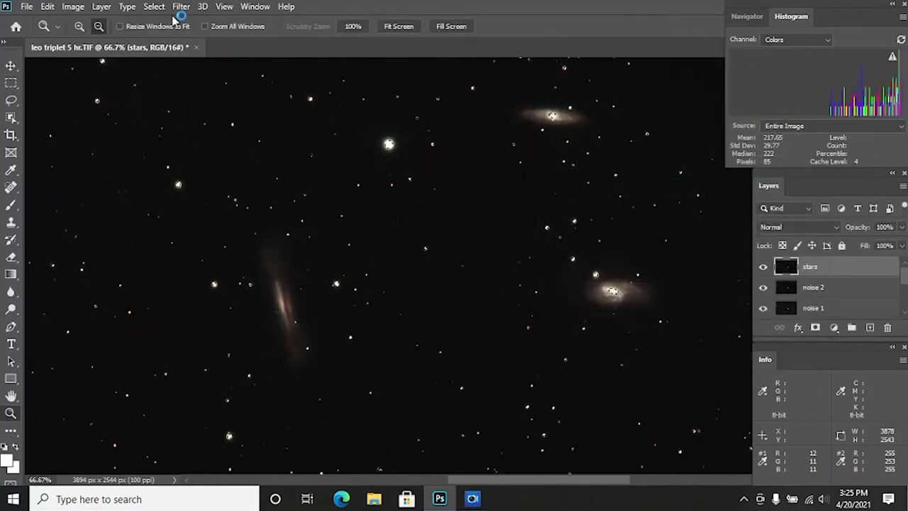
# Expand the star selection by 6 pixels
pyautogui.click(183, 7)
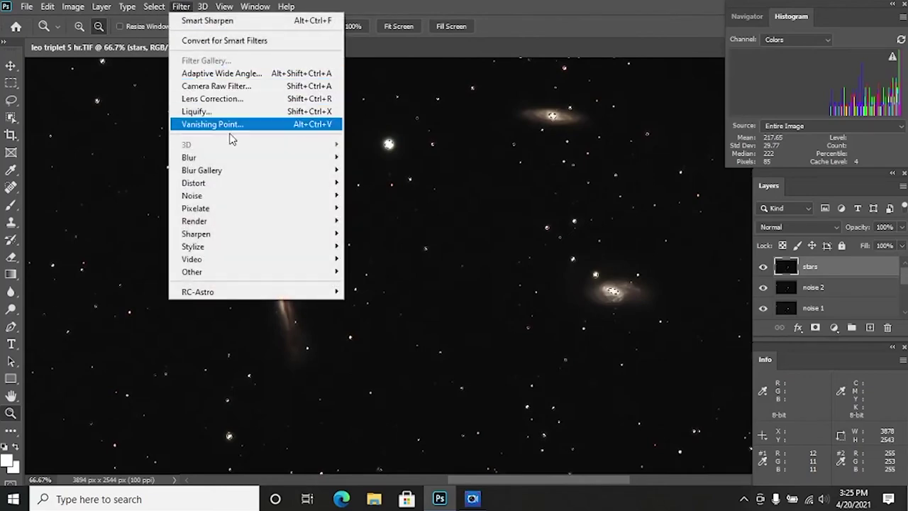
pyautogui.moveTo(202, 11)
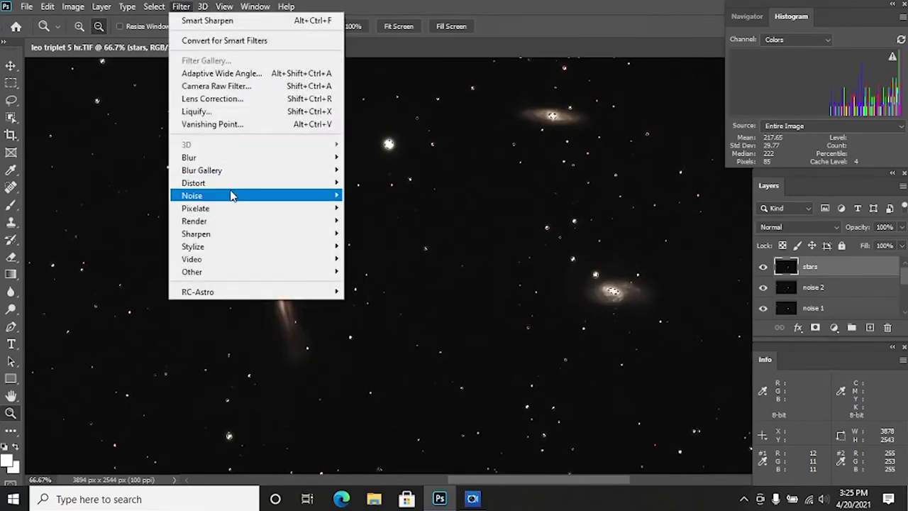
pyautogui.moveTo(169, 10)
pyautogui.moveTo(207, 195)
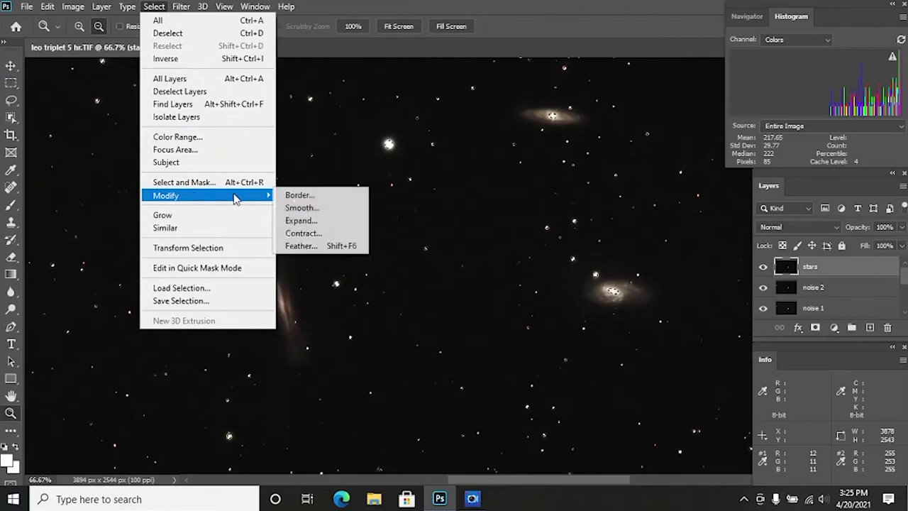
pyautogui.click(333, 222)
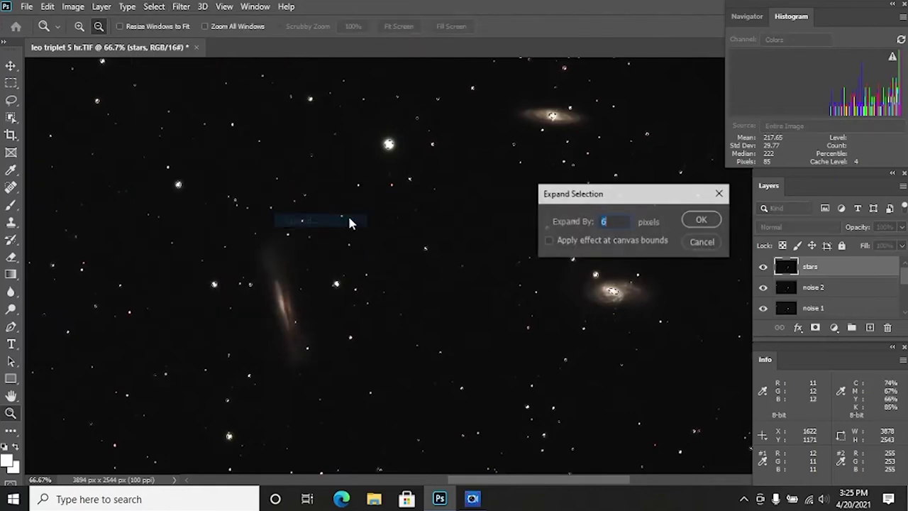
pyautogui.click(702, 220)
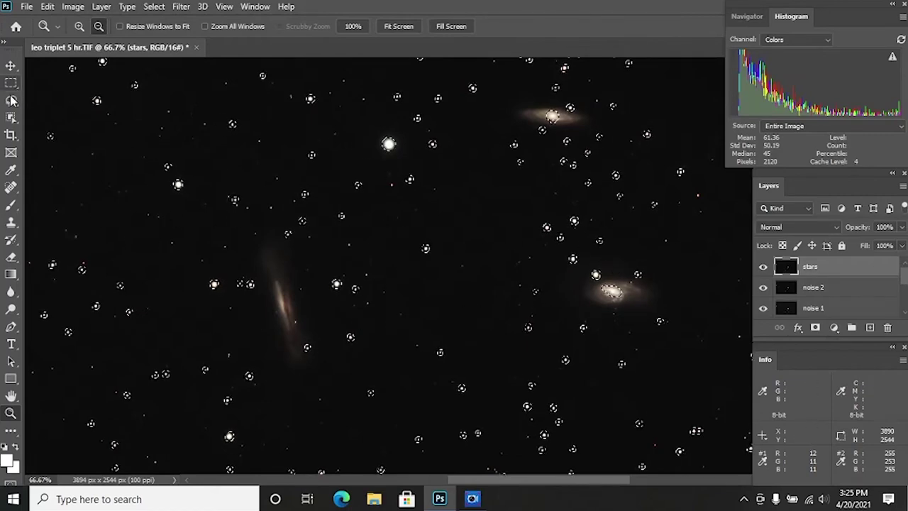
# Lasso the right and top galaxy cores out of the selection
pyautogui.press('l')
pyautogui.moveTo(617, 280)
pyautogui.mouseDown()
pyautogui.moveTo(603, 301)
pyautogui.moveTo(637, 314)
pyautogui.moveTo(644, 296)
pyautogui.moveTo(620, 281)
pyautogui.mouseUp()
pyautogui.moveTo(556, 107)
pyautogui.mouseDown()
pyautogui.moveTo(546, 117)
pyautogui.moveTo(567, 127)
pyautogui.moveTo(555, 110)
pyautogui.mouseUp()
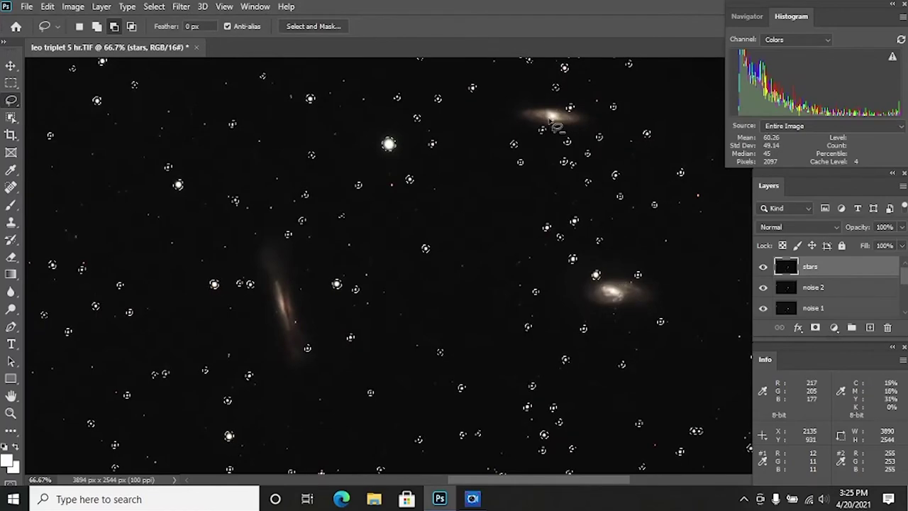
# Apply a Minimum filter at 1 px radius to the star selection, then deselect
pyautogui.click(180, 6)
pyautogui.moveTo(258, 274)
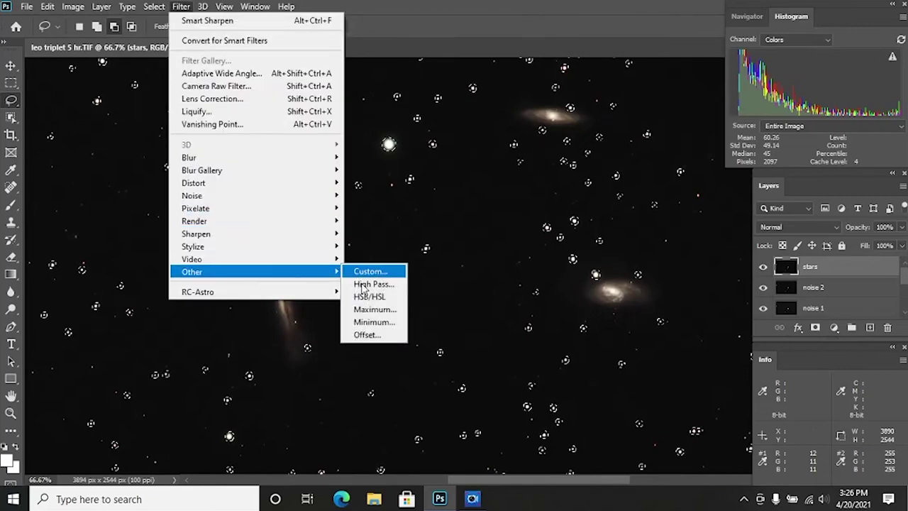
pyautogui.click(381, 319)
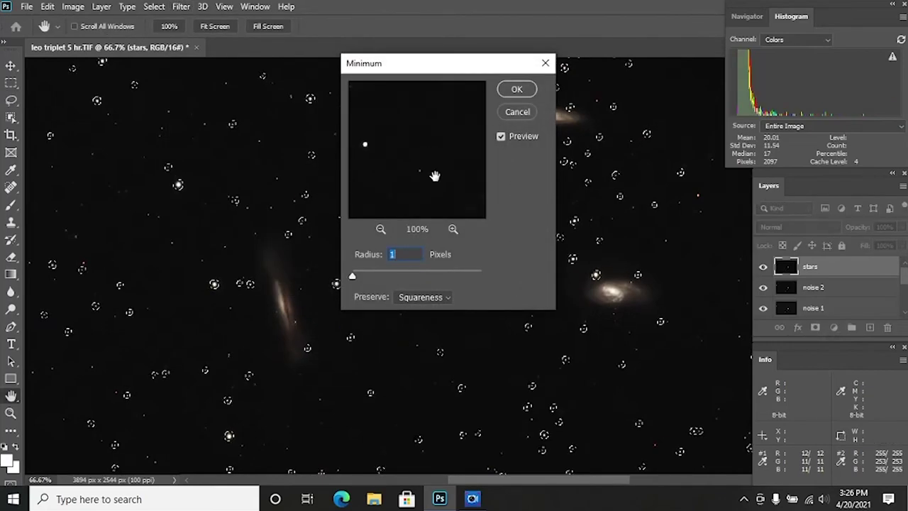
pyautogui.moveTo(476, 198); pyautogui.dragTo(470, 98)
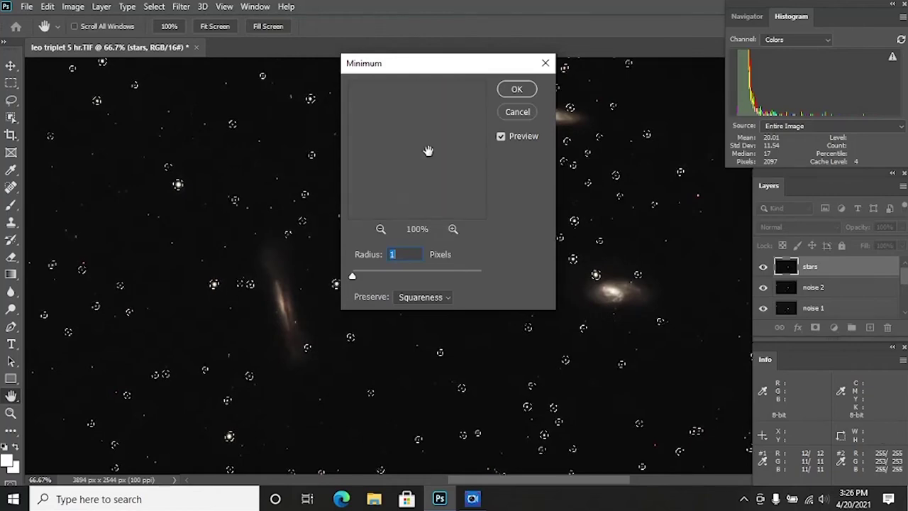
pyautogui.click(453, 232)
pyautogui.moveTo(448, 156)
pyautogui.mouseDown()
pyautogui.moveTo(462, 195)
pyautogui.moveTo(428, 116)
pyautogui.moveTo(432, 152)
pyautogui.moveTo(472, 187)
pyautogui.moveTo(455, 148)
pyautogui.mouseUp()
pyautogui.click(516, 89)
pyautogui.press('l')
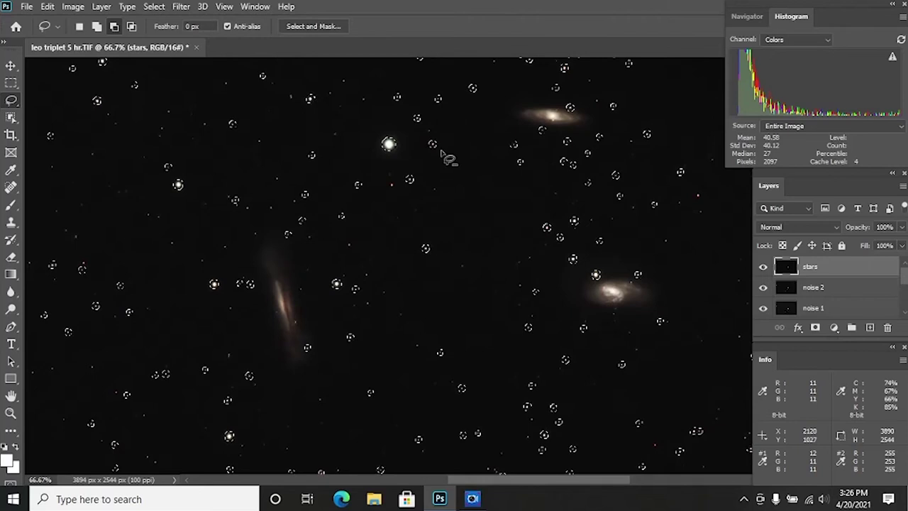
pyautogui.click(13, 83)
pyautogui.click(107, 134)
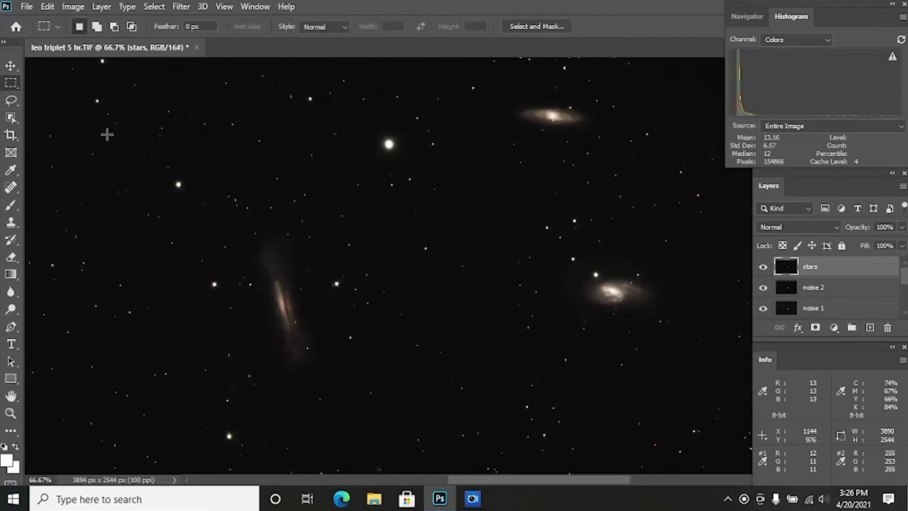
pyautogui.scroll(-1, 454, 183)
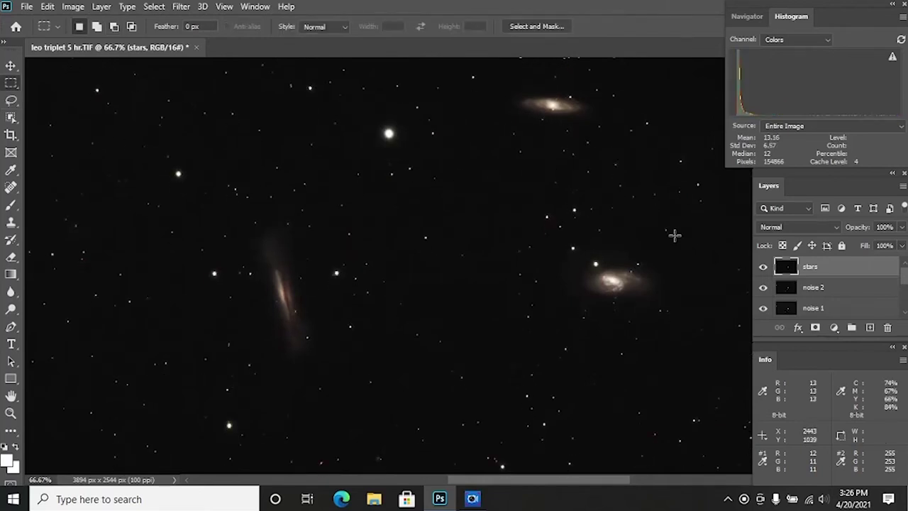
pyautogui.click(763, 269)
pyautogui.click(763, 268)
pyautogui.click(763, 269)
pyautogui.click(763, 268)
pyautogui.click(763, 269)
pyautogui.click(763, 269)
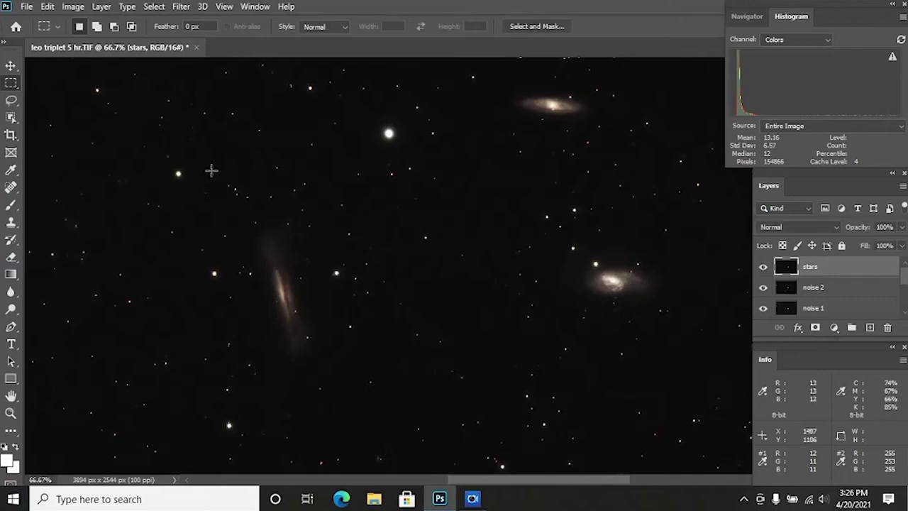
pyautogui.click(11, 412)
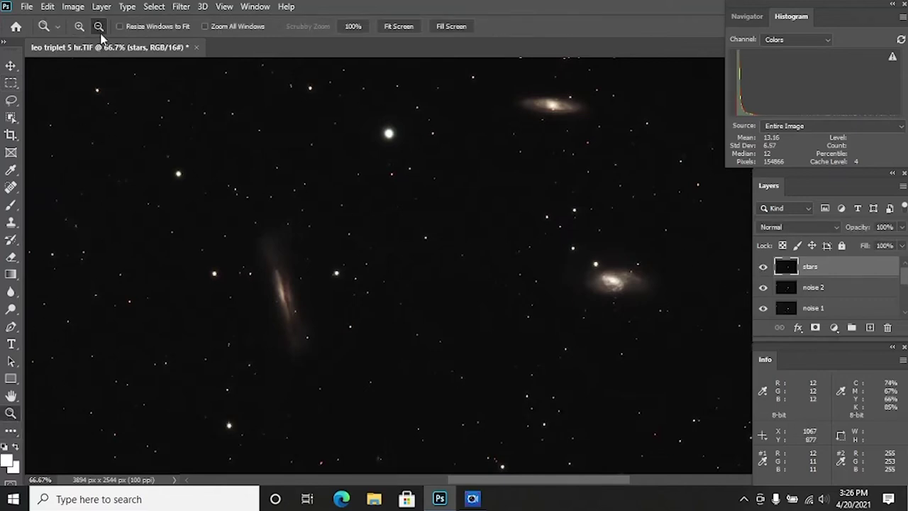
pyautogui.click(358, 259)
pyautogui.click(621, 315)
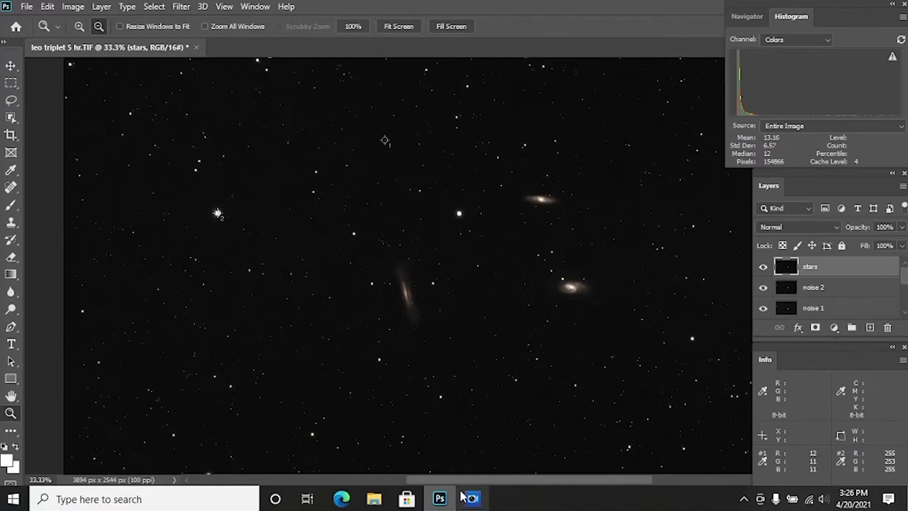
pyautogui.moveTo(476, 480); pyautogui.dragTo(493, 480)
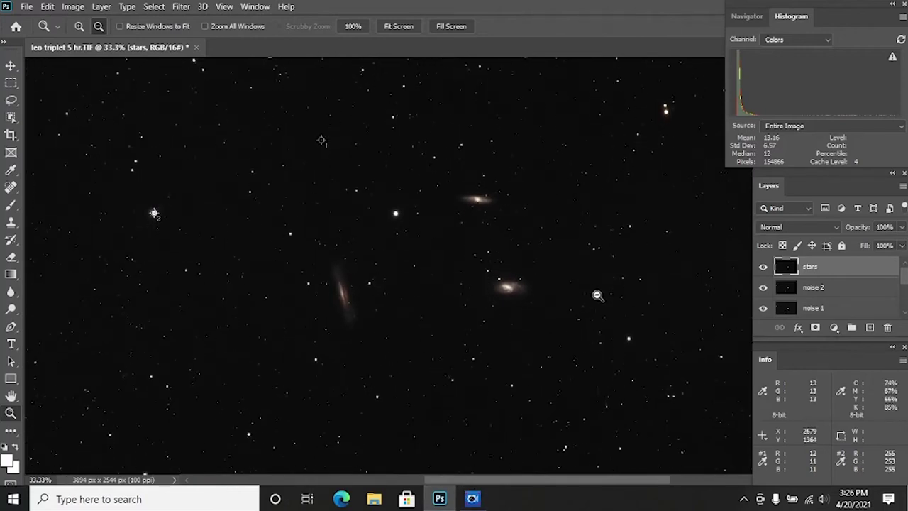
pyautogui.click(762, 270)
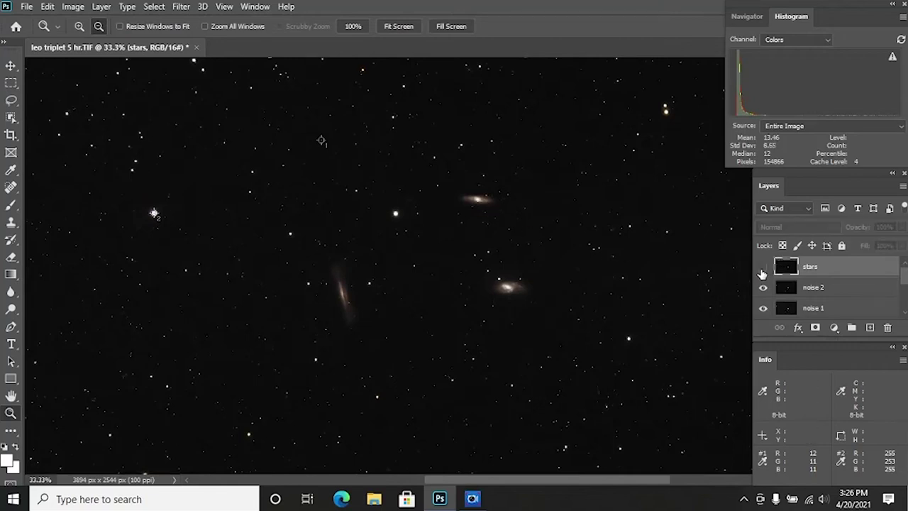
pyautogui.click(763, 270)
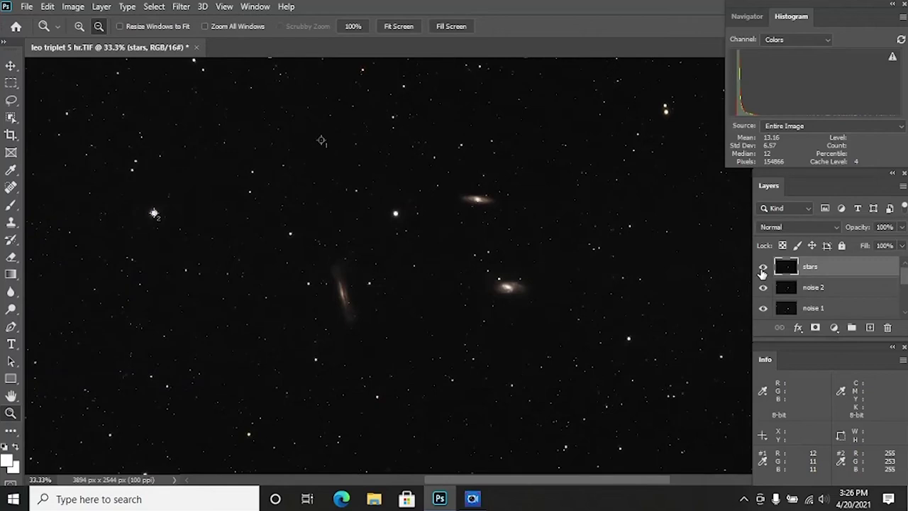
pyautogui.click(80, 27)
pyautogui.click(434, 291)
pyautogui.click(437, 292)
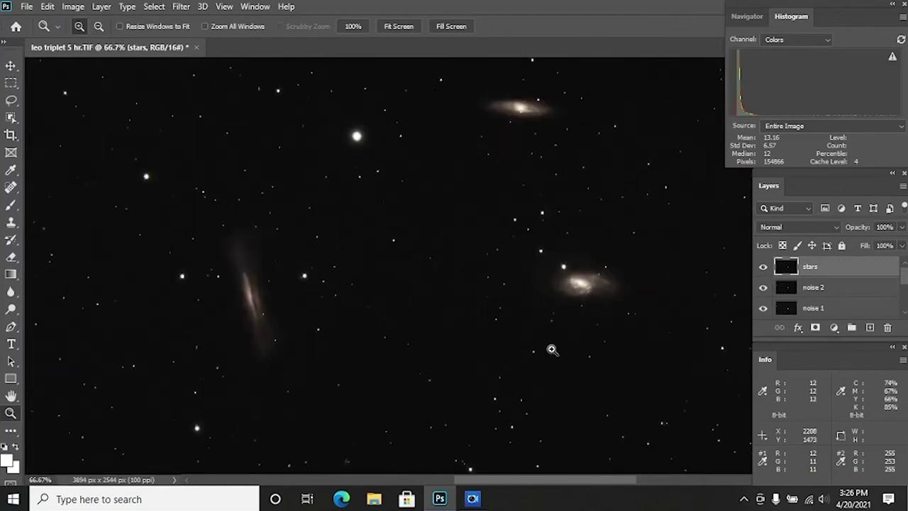
pyautogui.scroll(3, 552, 349)
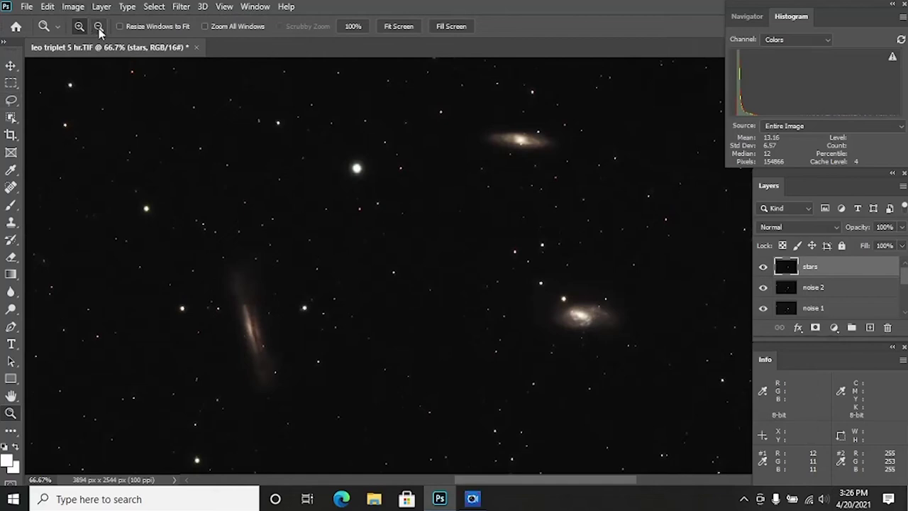
pyautogui.click(98, 29)
pyautogui.click(571, 312)
pyautogui.moveTo(461, 481); pyautogui.dragTo(477, 482)
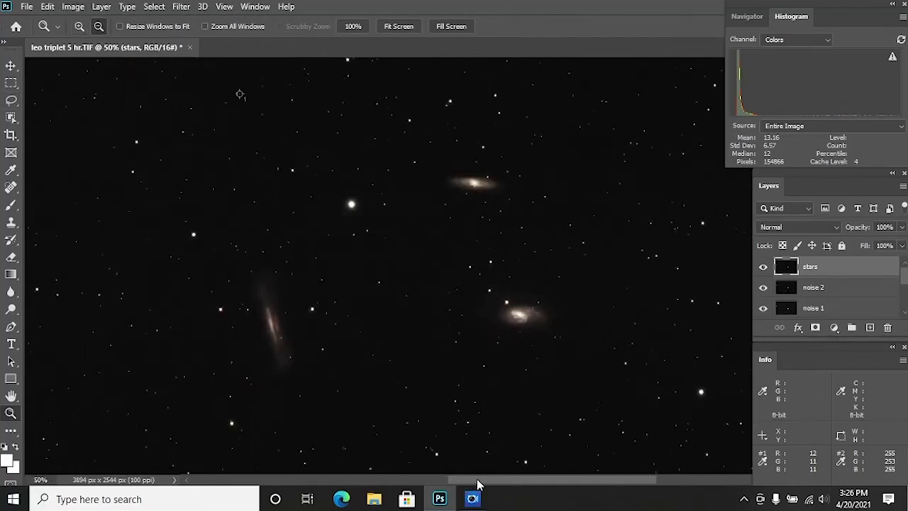
pyautogui.click(393, 279)
pyautogui.click(393, 279)
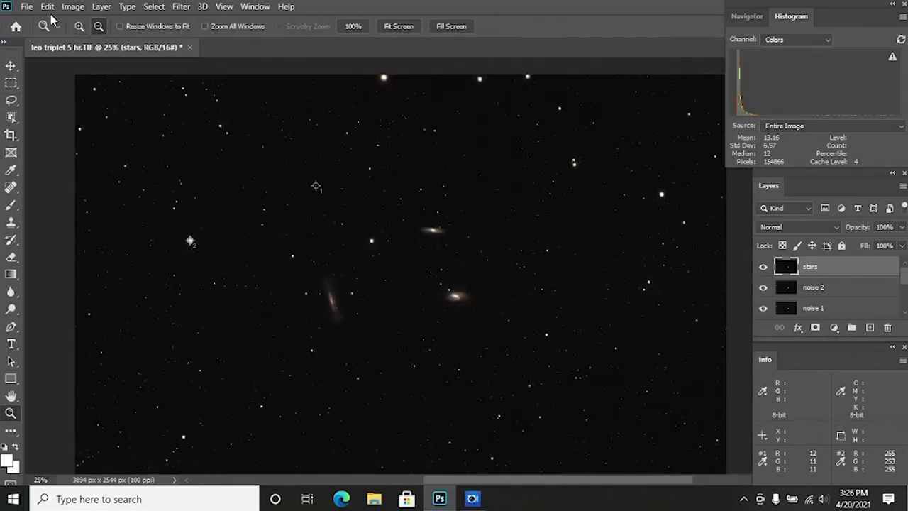
# Show the Actions panel with the Astronomy Tools v1_6_2 set from the Window menu
pyautogui.click(258, 7)
pyautogui.moveTo(189, 11)
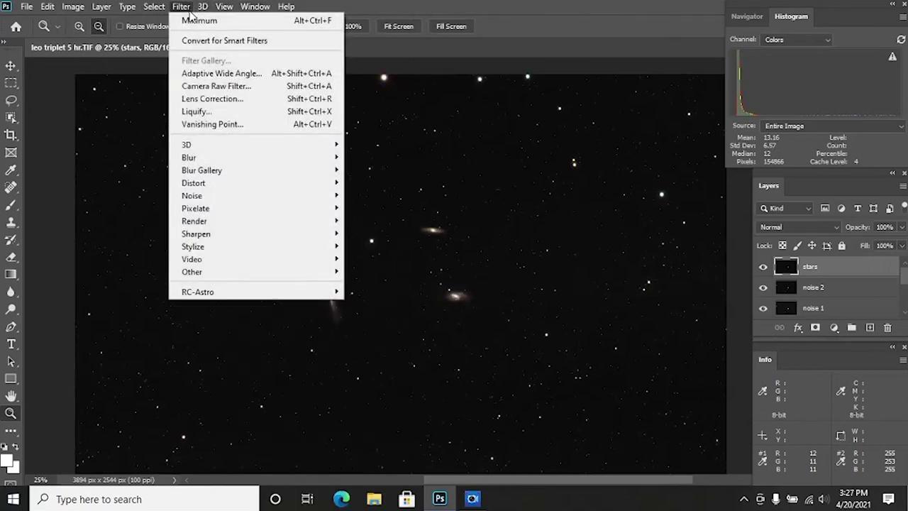
pyautogui.moveTo(256, 14)
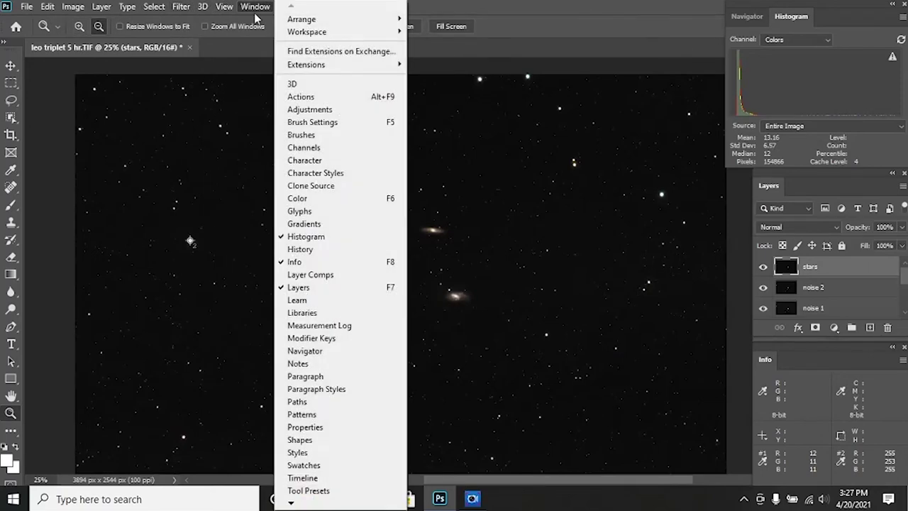
pyautogui.click(312, 98)
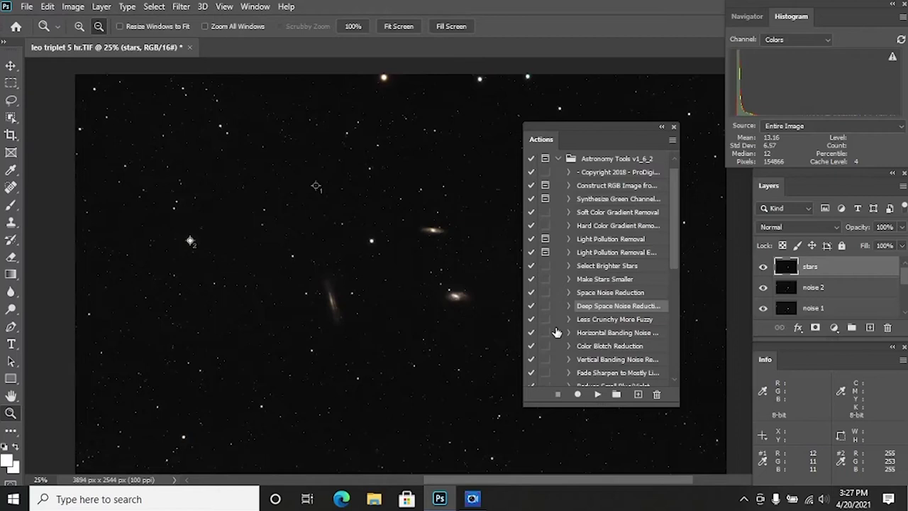
# Browse the Astronomy Tools actions and run Less Crunchy More Fuzzy on the stars layer
pyautogui.click(605, 280)
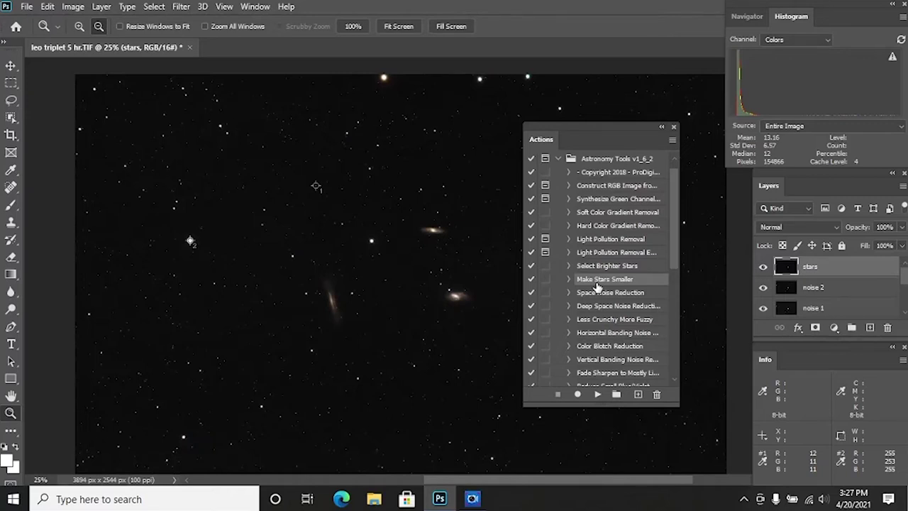
pyautogui.scroll(-1, 606, 305)
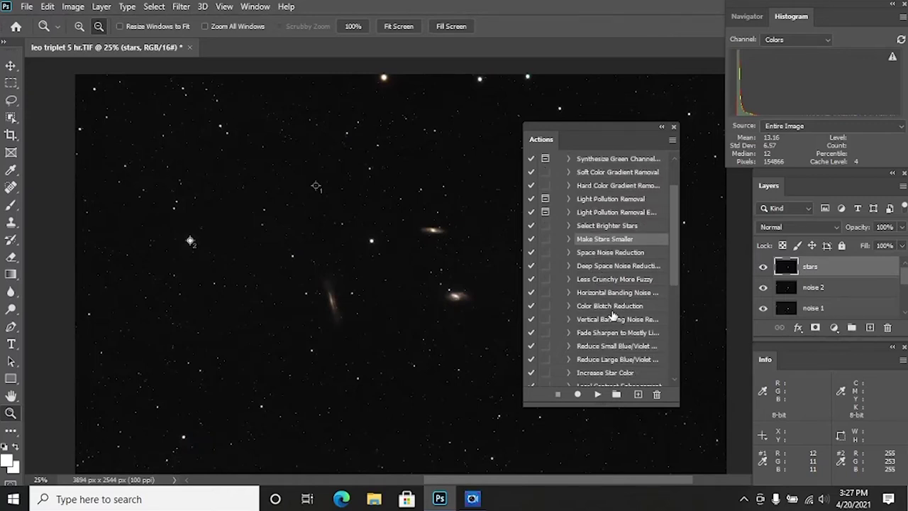
pyautogui.scroll(-4, 612, 317)
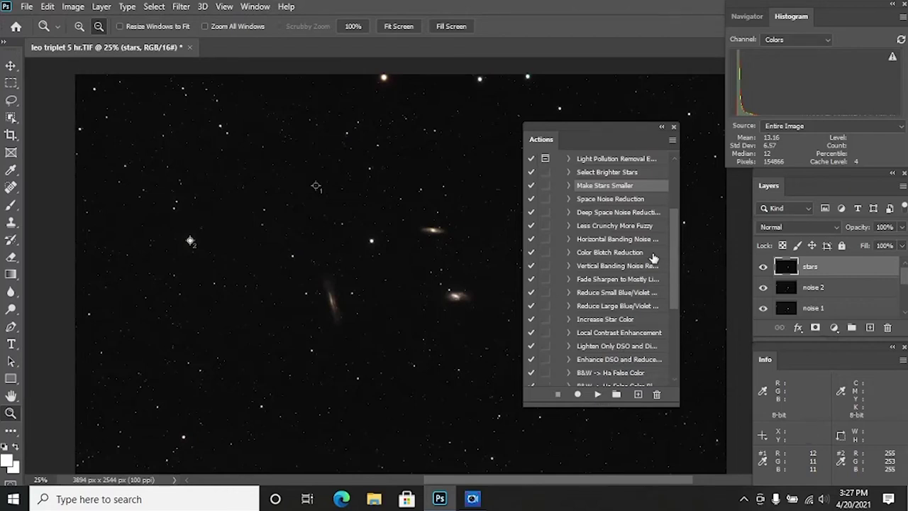
pyautogui.scroll(-3, 652, 258)
pyautogui.scroll(3, 625, 331)
pyautogui.moveTo(600, 132); pyautogui.dragTo(637, 133)
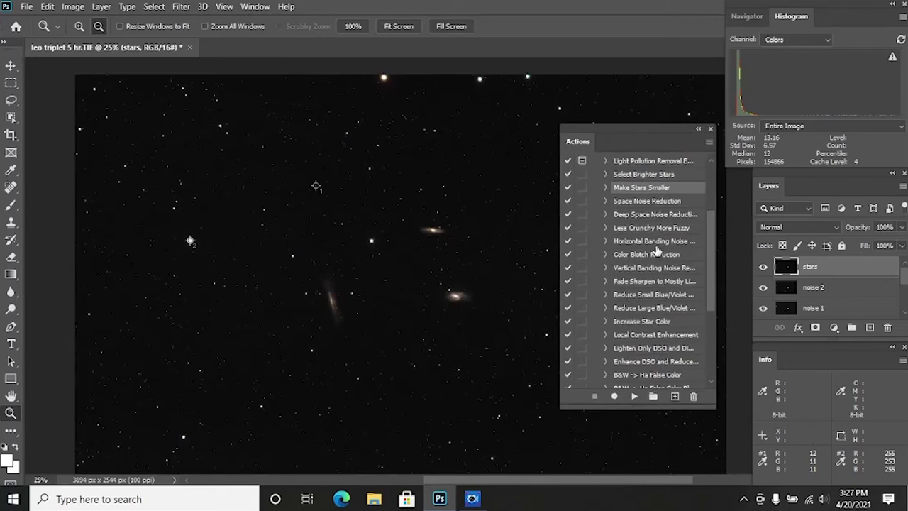
pyautogui.scroll(-1, 656, 273)
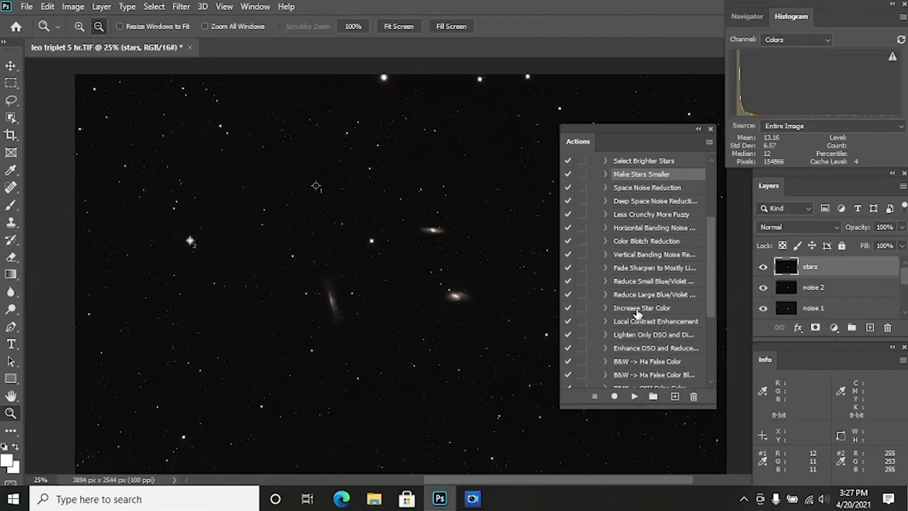
pyautogui.scroll(1, 630, 281)
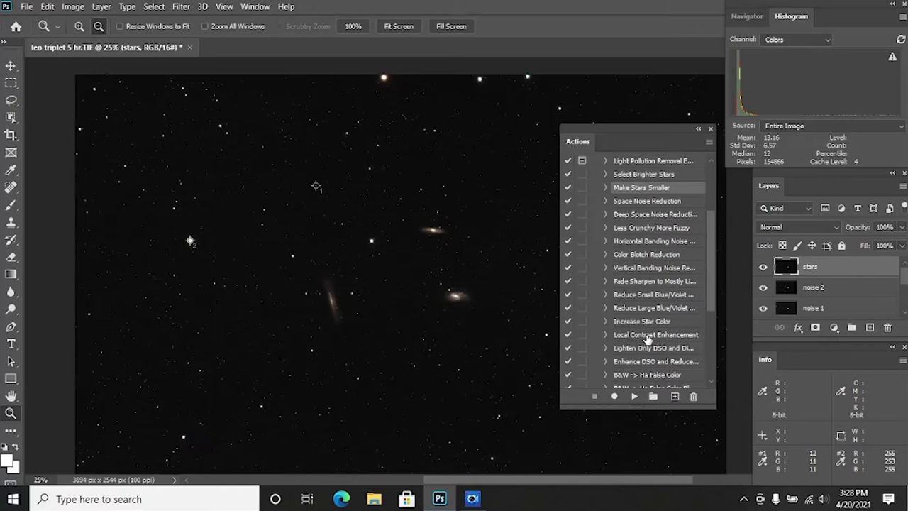
pyautogui.click(648, 228)
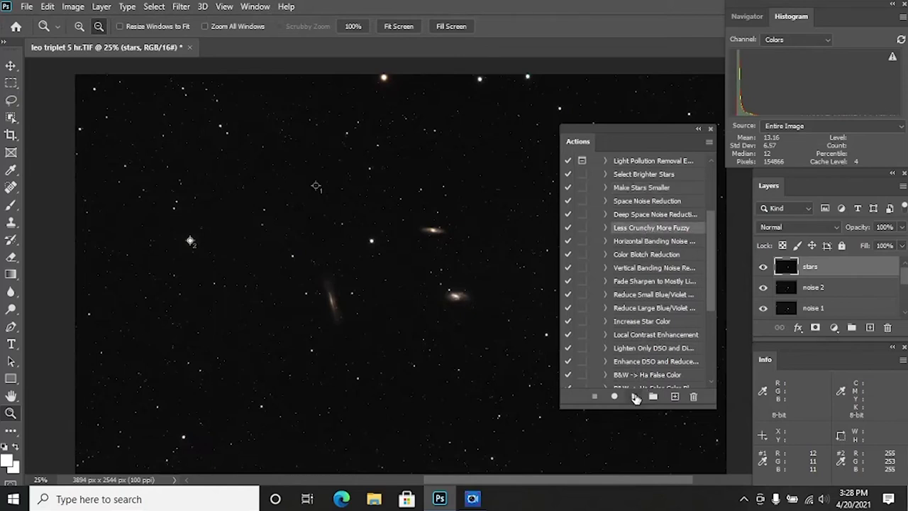
pyautogui.click(636, 397)
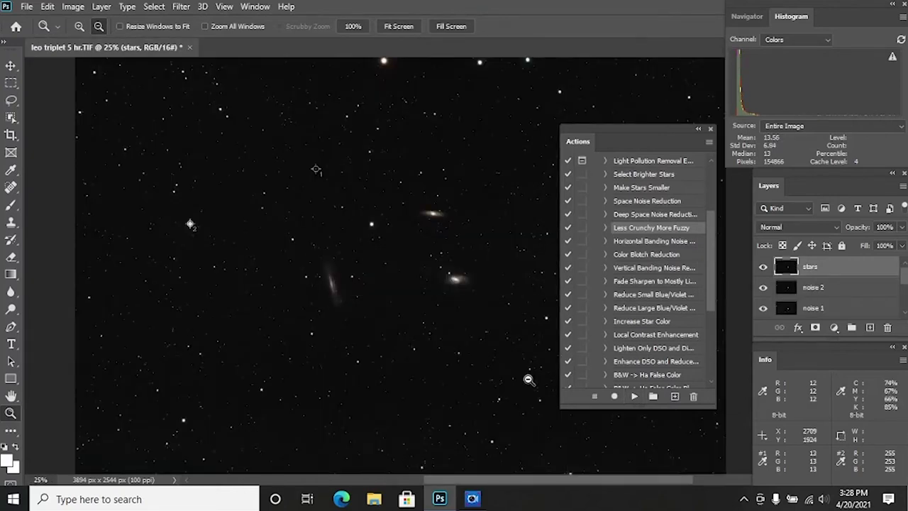
# Close the Actions panel and zoom in to 100% on the galaxies
pyautogui.click(711, 128)
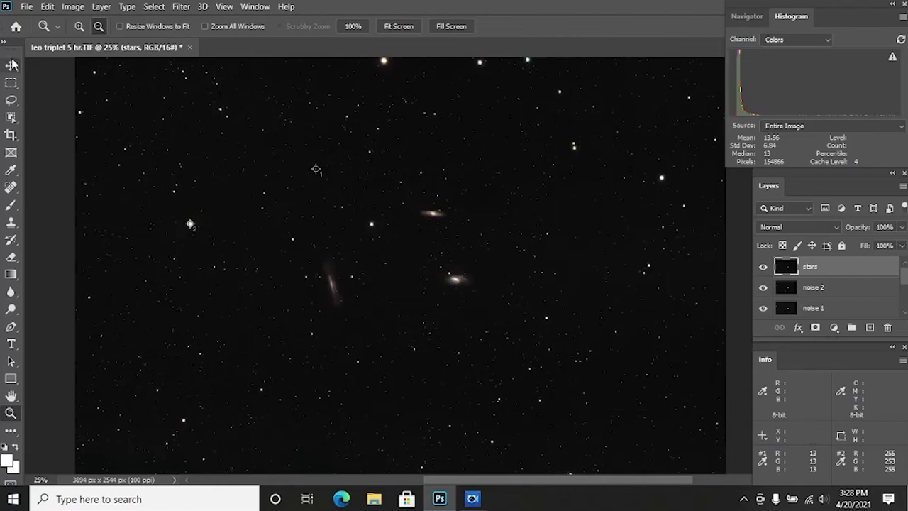
pyautogui.click(79, 26)
pyautogui.click(390, 238)
pyautogui.click(376, 243)
pyautogui.click(377, 241)
pyautogui.click(379, 241)
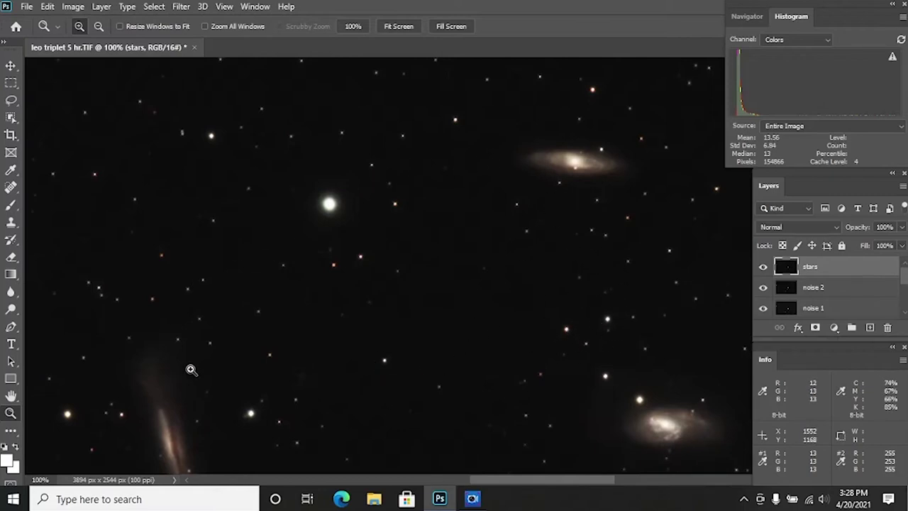
# Toggle the stars layer's visibility twice to compare before and after
pyautogui.click(763, 267)
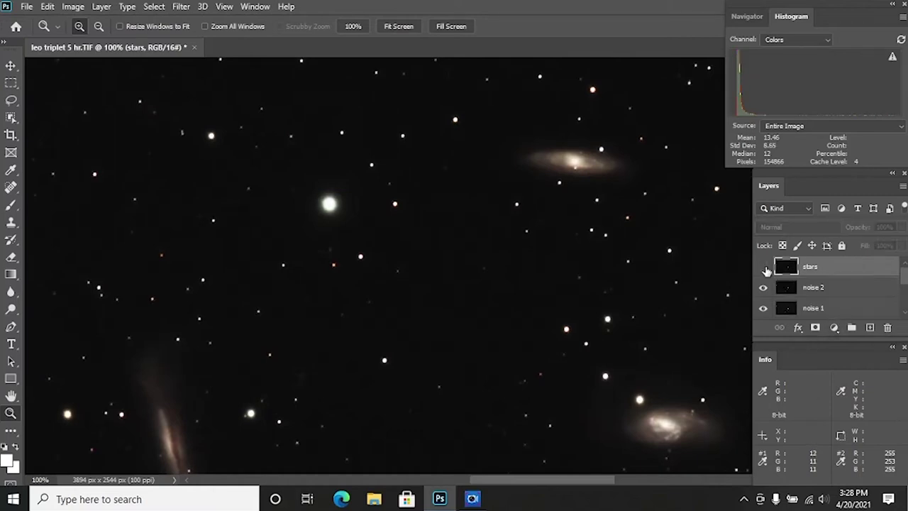
pyautogui.click(764, 268)
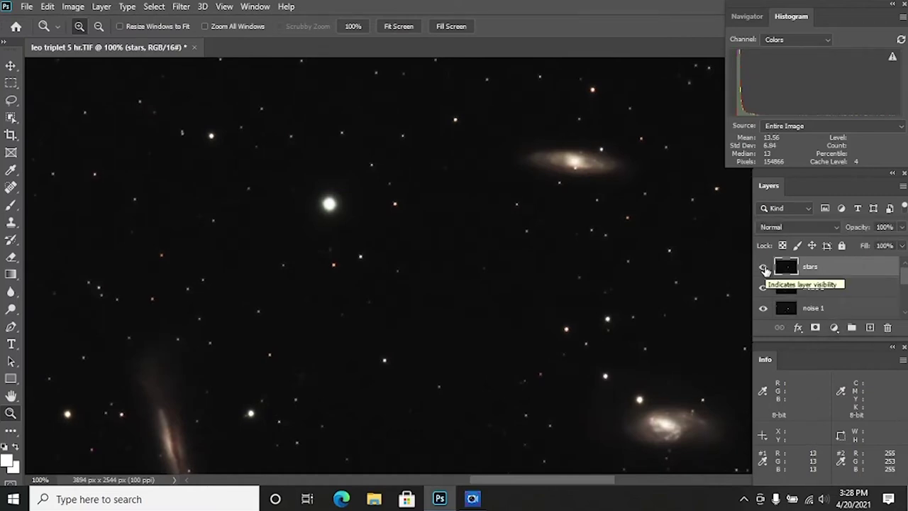
pyautogui.click(764, 268)
pyautogui.click(764, 267)
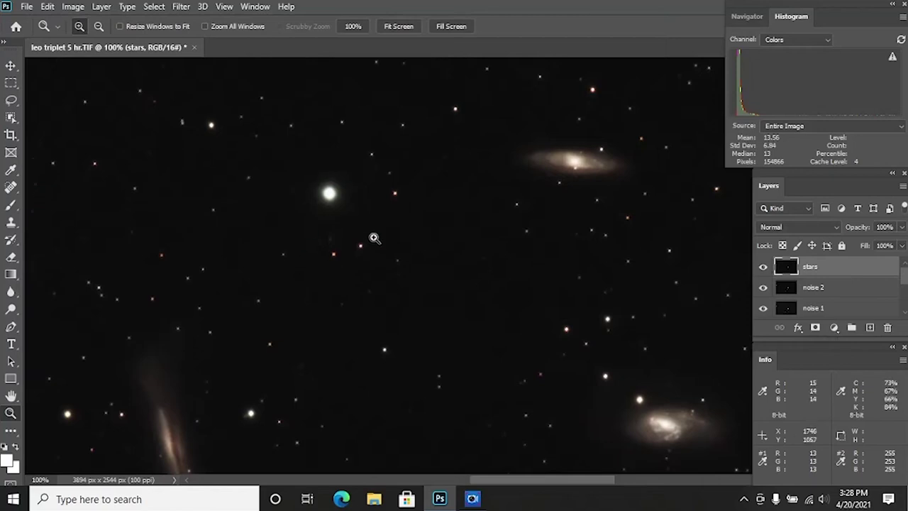
# Zoom out through 66.7%, 50% and 33.3% to view the whole field
pyautogui.scroll(-3, 345, 240)
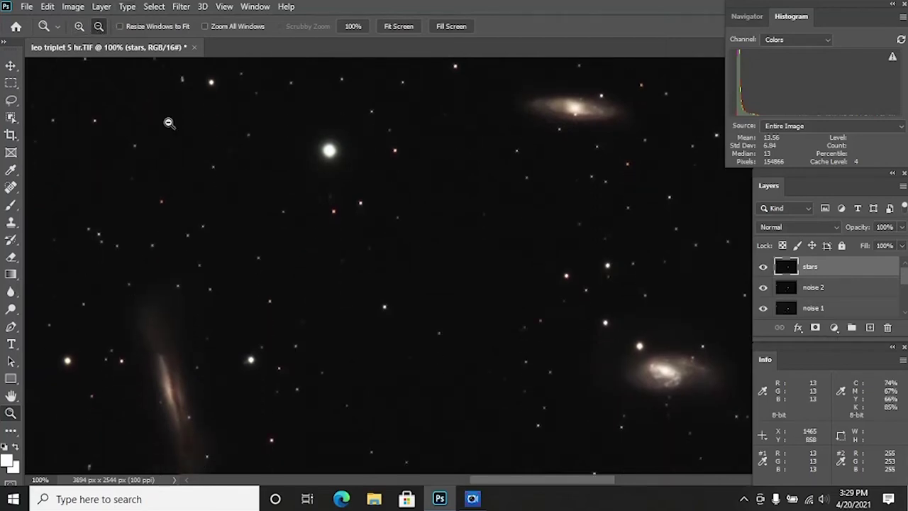
pyautogui.click(385, 326)
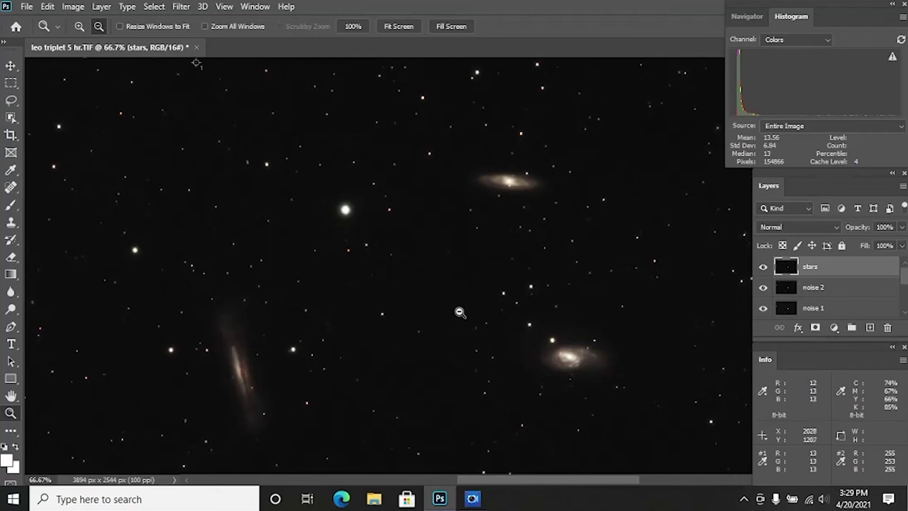
pyautogui.click(409, 293)
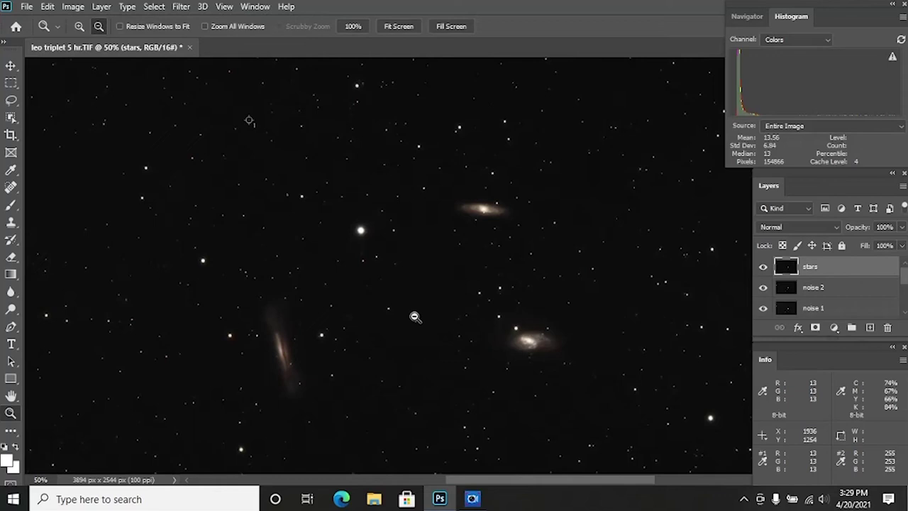
pyautogui.click(414, 316)
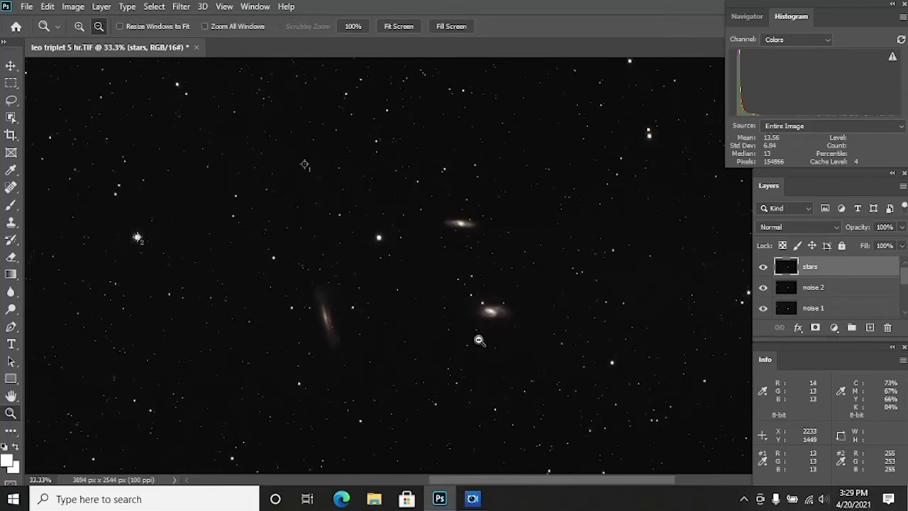
pyautogui.scroll(-1, 480, 341)
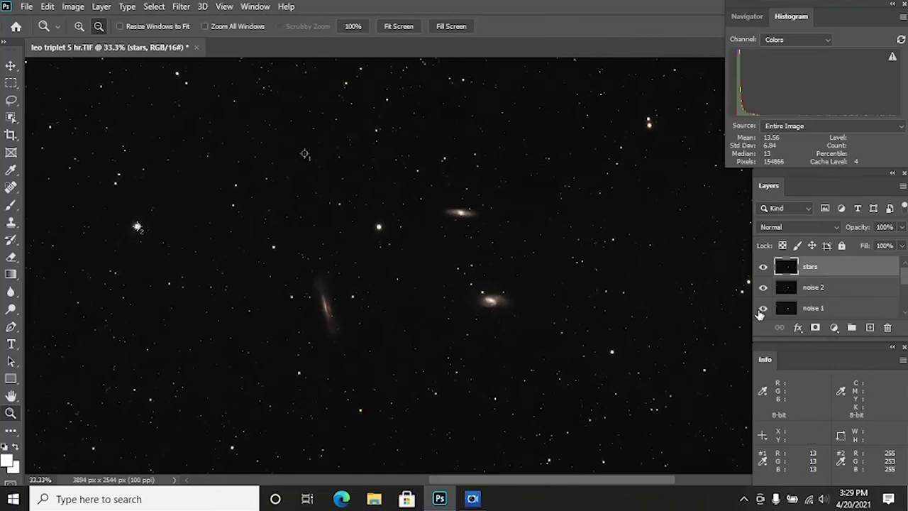
pyautogui.click(407, 276)
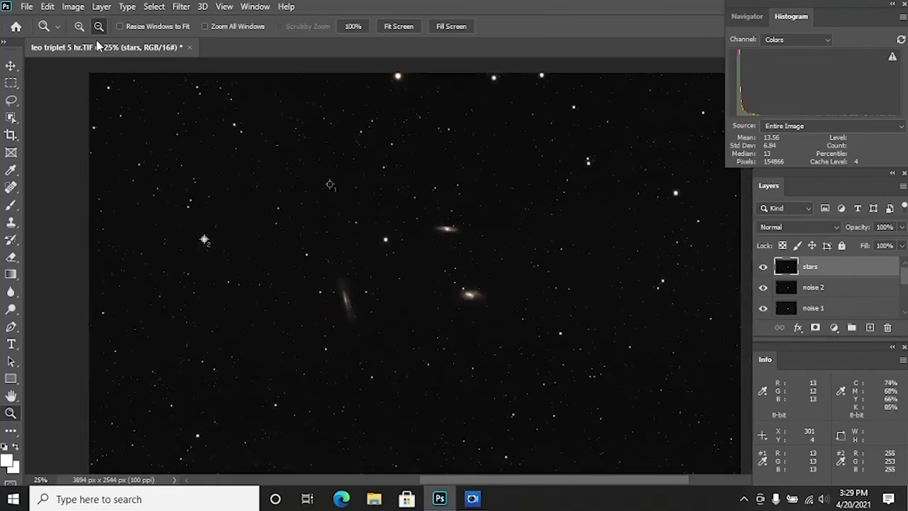
# Zoom in to 100% on the edge-on galaxy
pyautogui.click(79, 26)
pyautogui.click(331, 308)
pyautogui.click(314, 304)
pyautogui.click(315, 304)
pyautogui.click(445, 259)
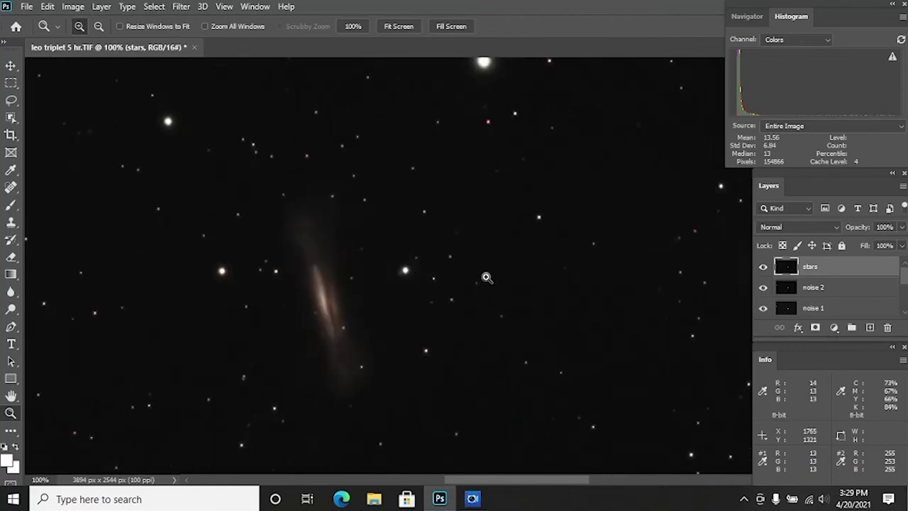
# Dismiss an unused layer menu and an accidentally opened New Document window
pyautogui.rightClick(812, 269)
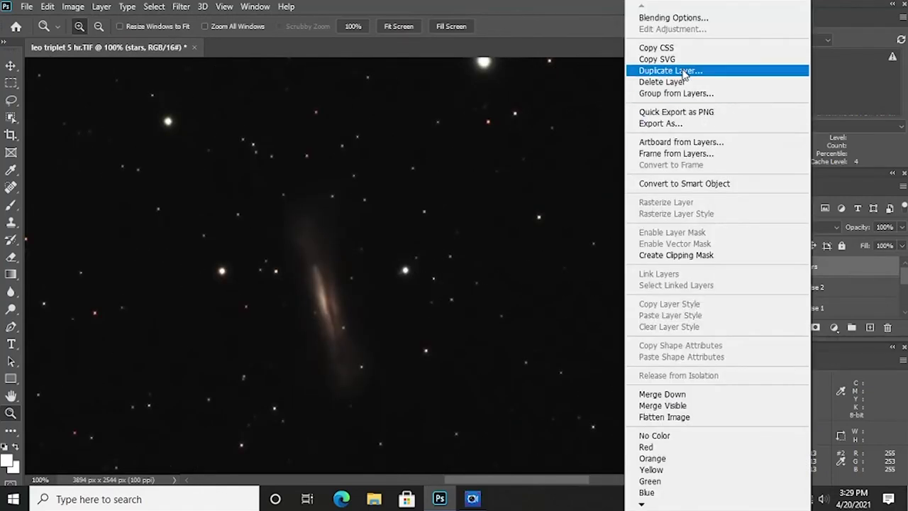
pyautogui.click(610, 151)
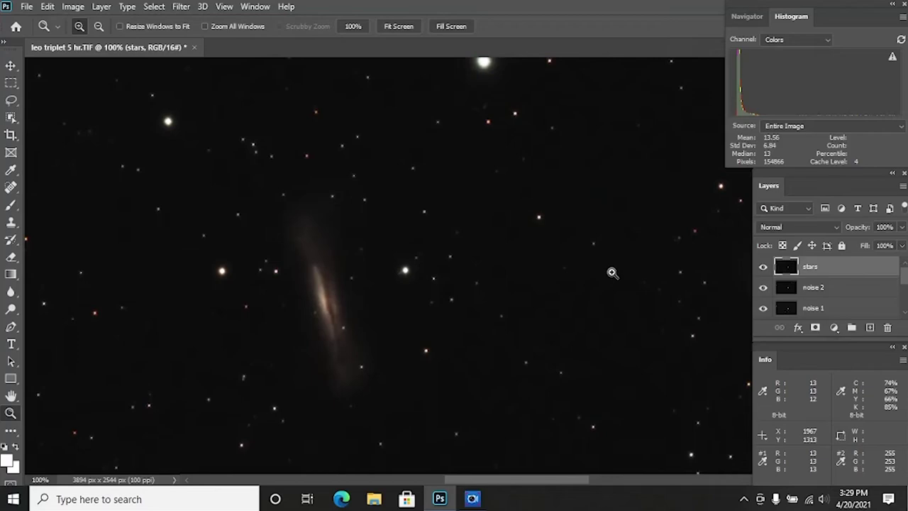
pyautogui.hotkey('ctrl', 'n')
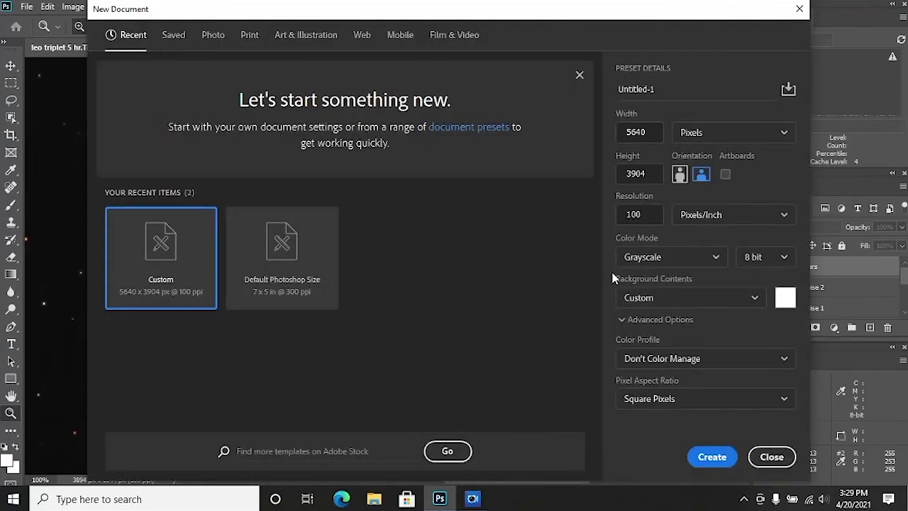
pyautogui.click(799, 8)
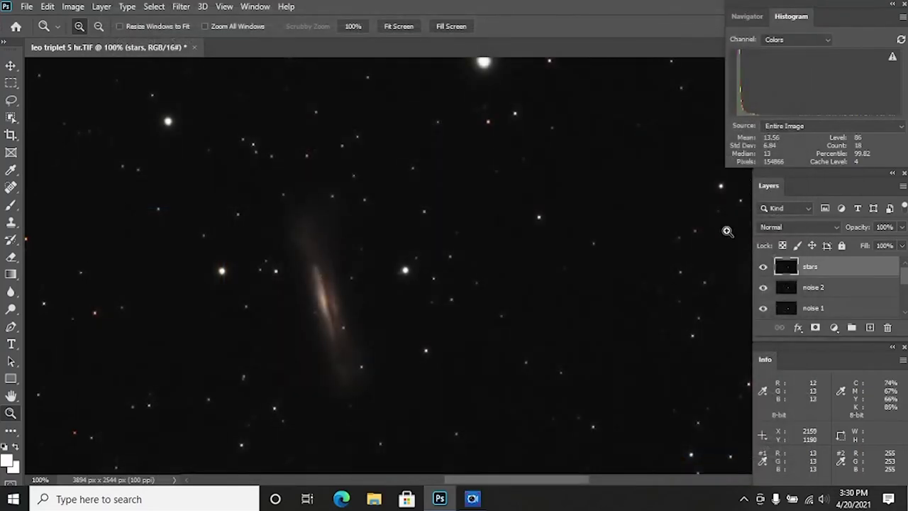
# Duplicate the stars layer as a new top layer named 'sharp 2'
pyautogui.rightClick(850, 277)
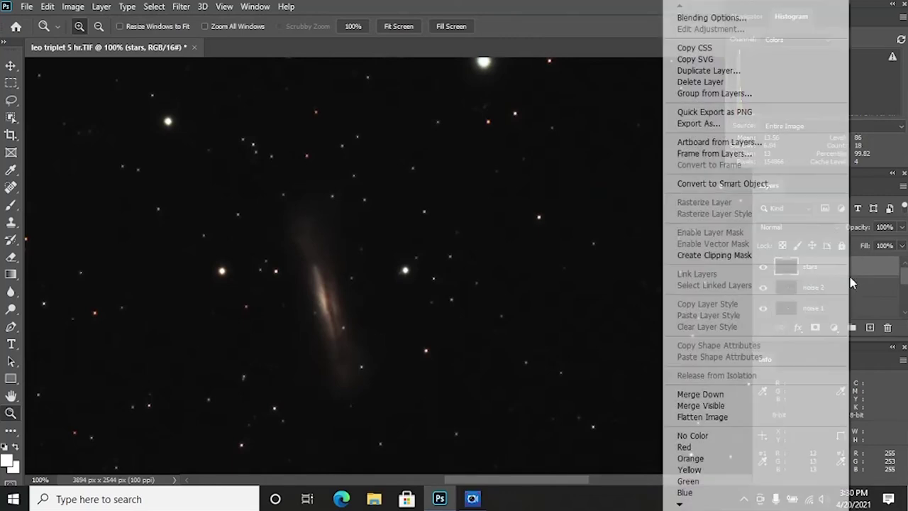
pyautogui.click(713, 74)
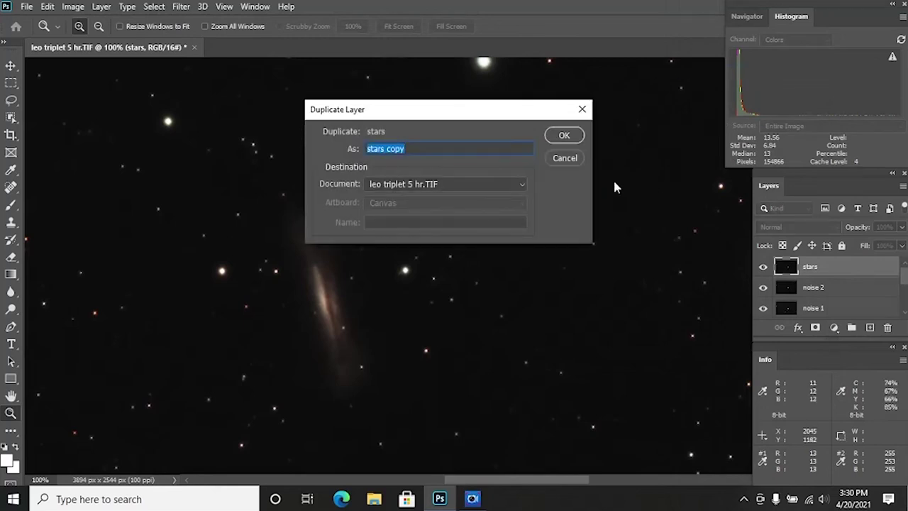
pyautogui.press('BackSpace')
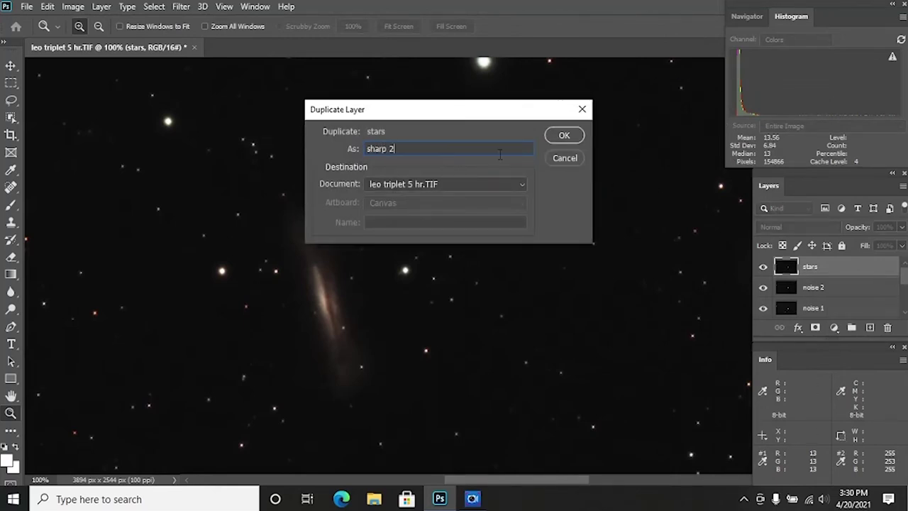
pyautogui.press('Return')
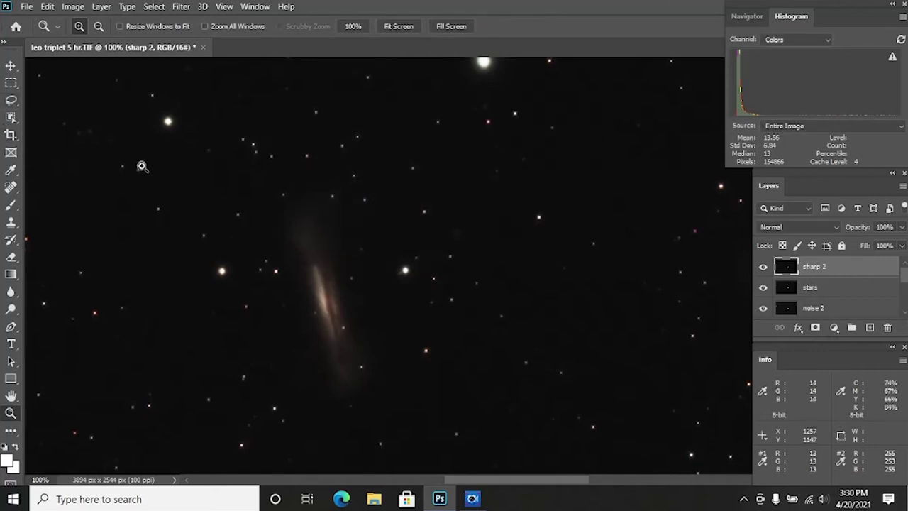
pyautogui.click(99, 26)
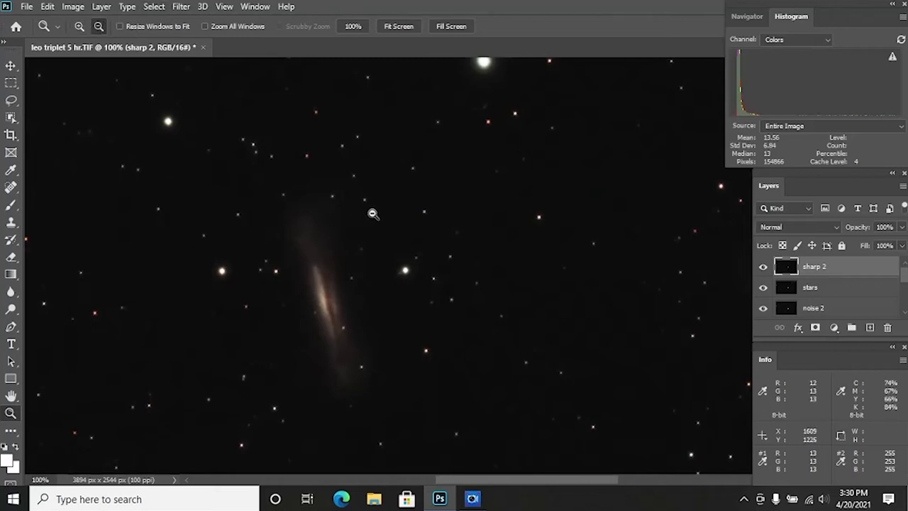
# Zoom out and lasso the left edge-on galaxy in Add to Selection mode
pyautogui.click(373, 213)
pyautogui.moveTo(447, 480); pyautogui.dragTo(477, 471)
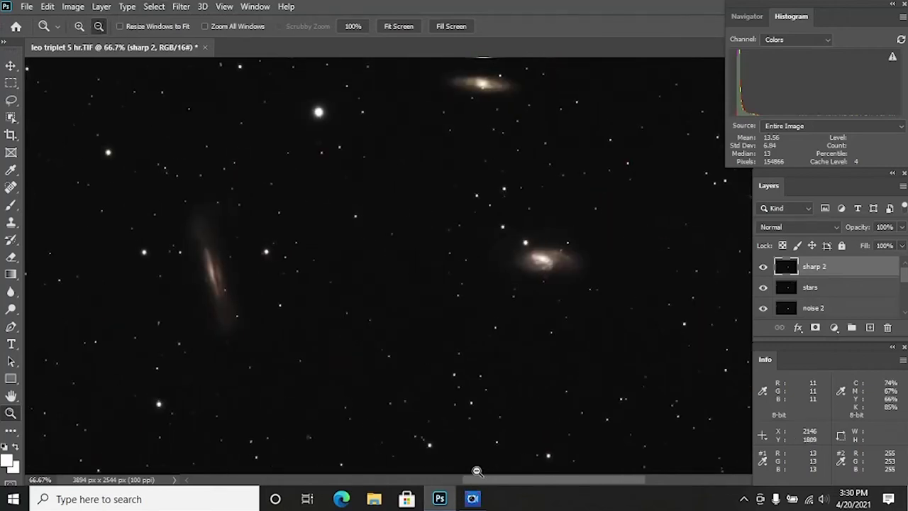
pyautogui.click(12, 100)
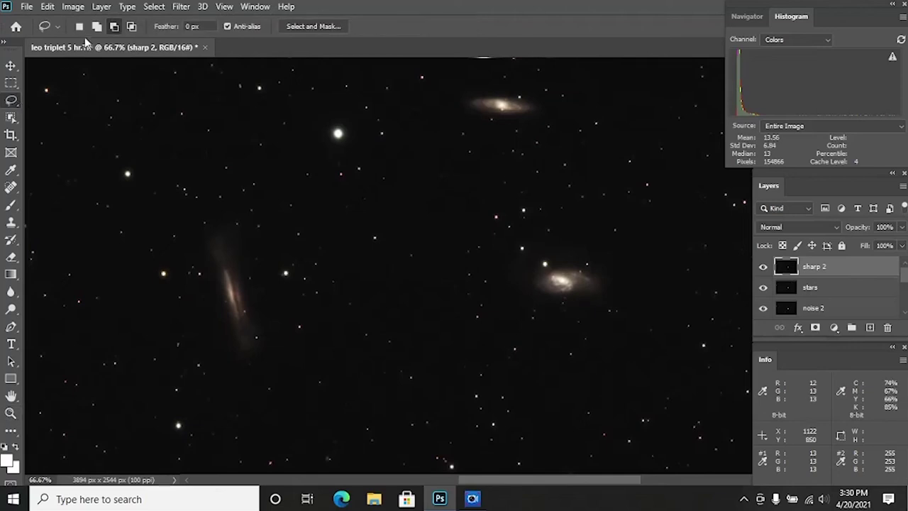
pyautogui.click(97, 27)
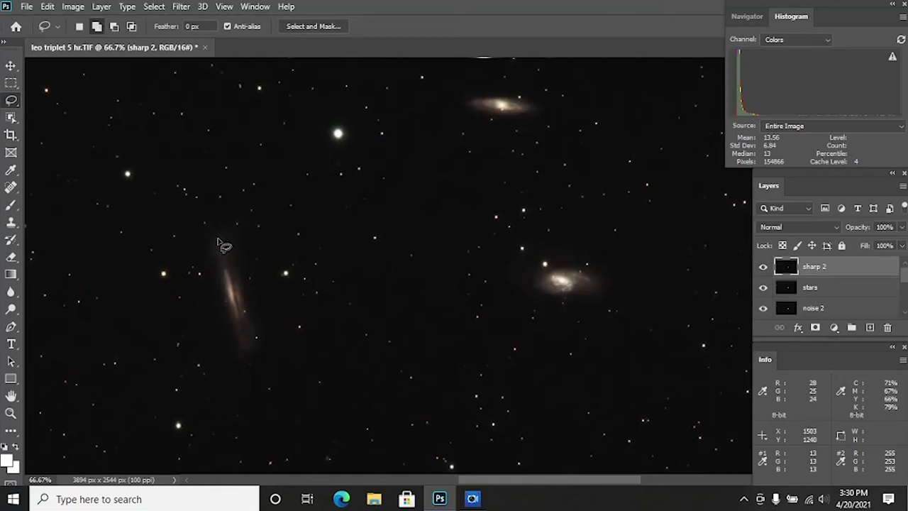
pyautogui.moveTo(210, 245)
pyautogui.mouseDown()
pyautogui.moveTo(232, 349)
pyautogui.moveTo(244, 359)
pyautogui.moveTo(268, 340)
pyautogui.moveTo(243, 244)
pyautogui.moveTo(229, 224)
pyautogui.moveTo(218, 243)
pyautogui.mouseUp()
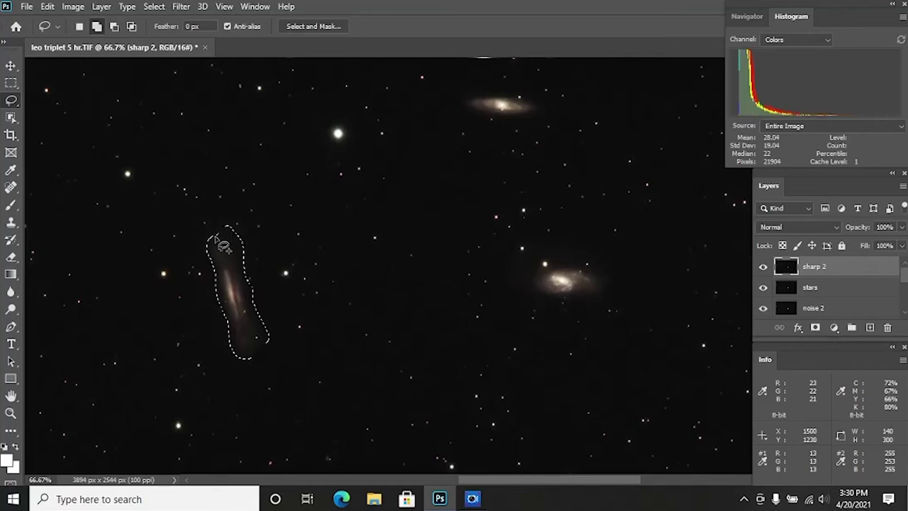
# Add the redrawn right spiral and top galaxy outlines, then zoom to 100%
pyautogui.moveTo(552, 297)
pyautogui.mouseDown()
pyautogui.moveTo(596, 300)
pyautogui.moveTo(606, 278)
pyautogui.moveTo(586, 260)
pyautogui.moveTo(549, 253)
pyautogui.moveTo(530, 276)
pyautogui.moveTo(543, 299)
pyautogui.moveTo(551, 300)
pyautogui.moveTo(534, 288)
pyautogui.moveTo(550, 264)
pyautogui.mouseUp()
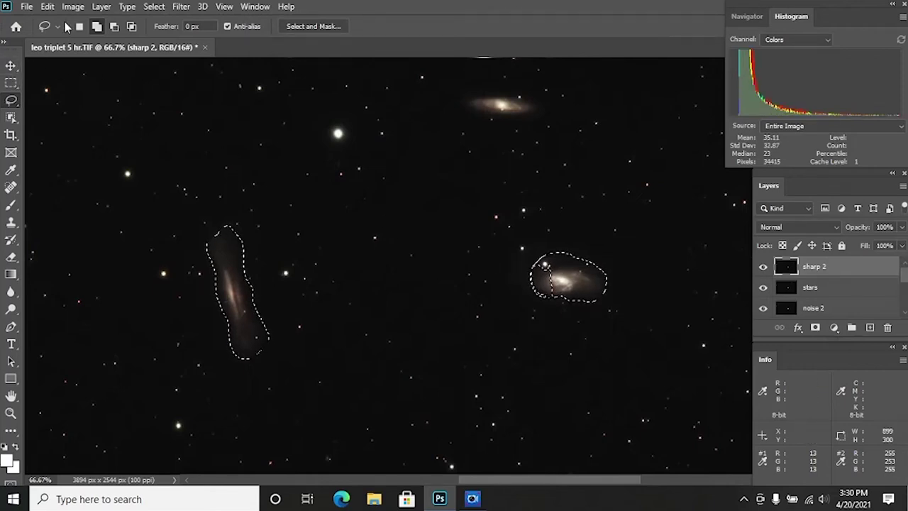
pyautogui.click(114, 26)
pyautogui.moveTo(560, 244)
pyautogui.mouseDown()
pyautogui.moveTo(535, 251)
pyautogui.moveTo(515, 292)
pyautogui.moveTo(580, 313)
pyautogui.moveTo(619, 284)
pyautogui.moveTo(560, 245)
pyautogui.mouseUp()
pyautogui.click(96, 27)
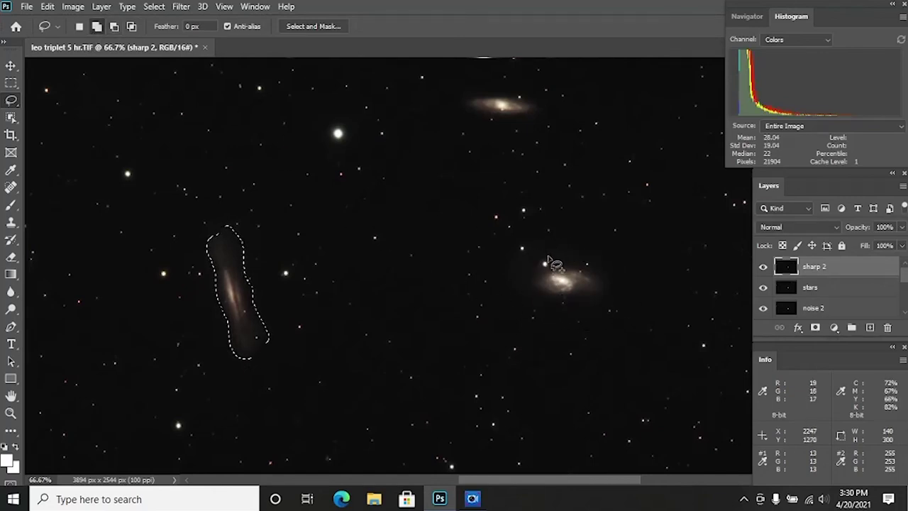
pyautogui.moveTo(542, 271)
pyautogui.mouseDown()
pyautogui.moveTo(533, 285)
pyautogui.moveTo(541, 298)
pyautogui.moveTo(602, 296)
pyautogui.moveTo(604, 281)
pyautogui.moveTo(587, 267)
pyautogui.moveTo(551, 260)
pyautogui.mouseUp()
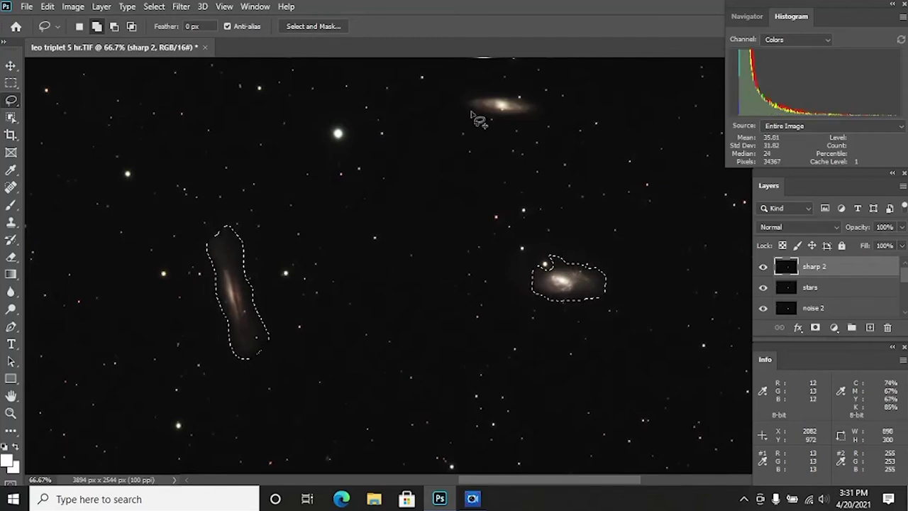
pyautogui.moveTo(472, 112)
pyautogui.mouseDown()
pyautogui.moveTo(506, 126)
pyautogui.moveTo(548, 119)
pyautogui.moveTo(521, 103)
pyautogui.moveTo(467, 102)
pyautogui.moveTo(464, 111)
pyautogui.moveTo(479, 124)
pyautogui.mouseUp()
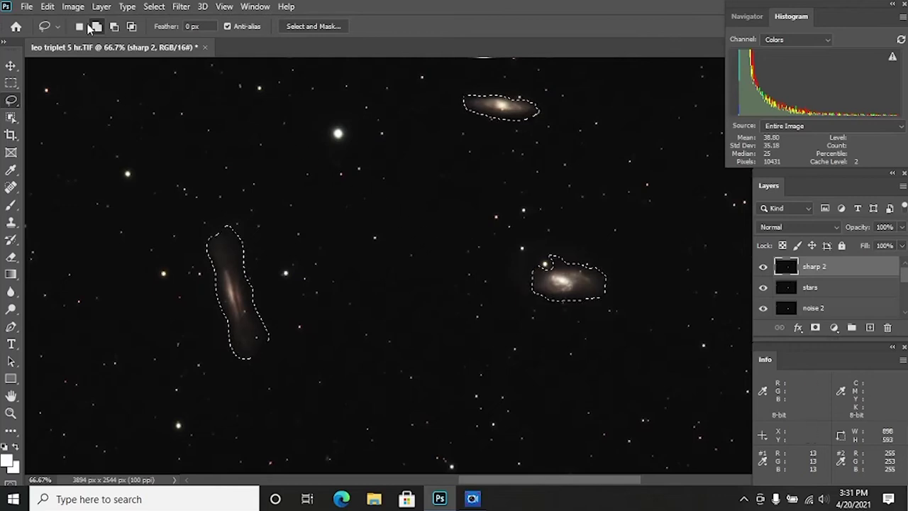
pyautogui.press('z')
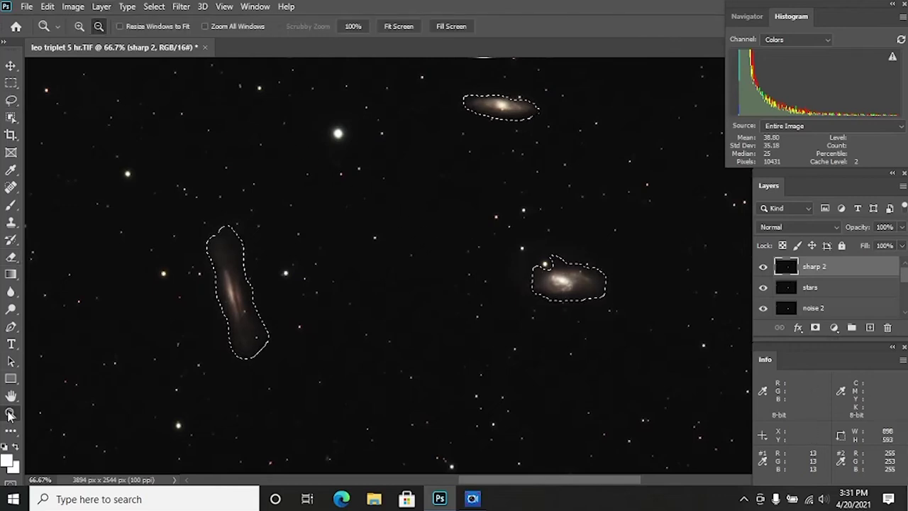
pyautogui.click(359, 260)
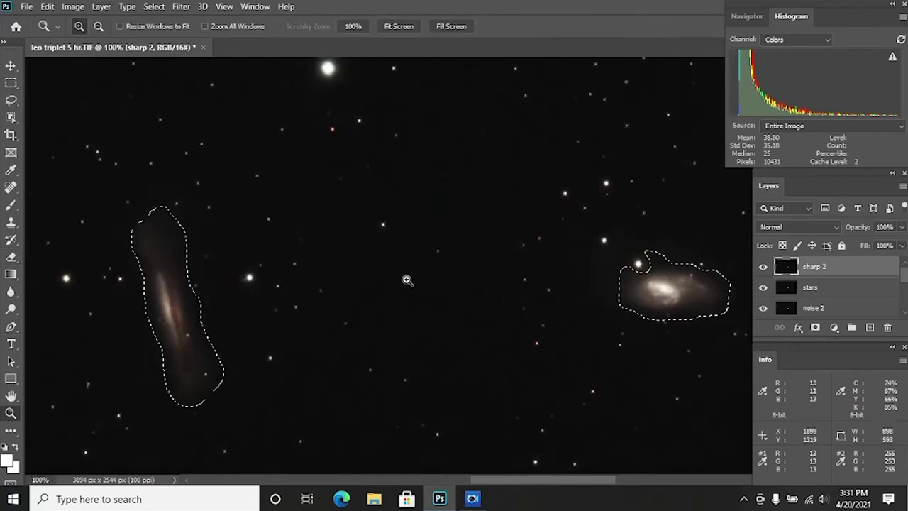
pyautogui.click(156, 7)
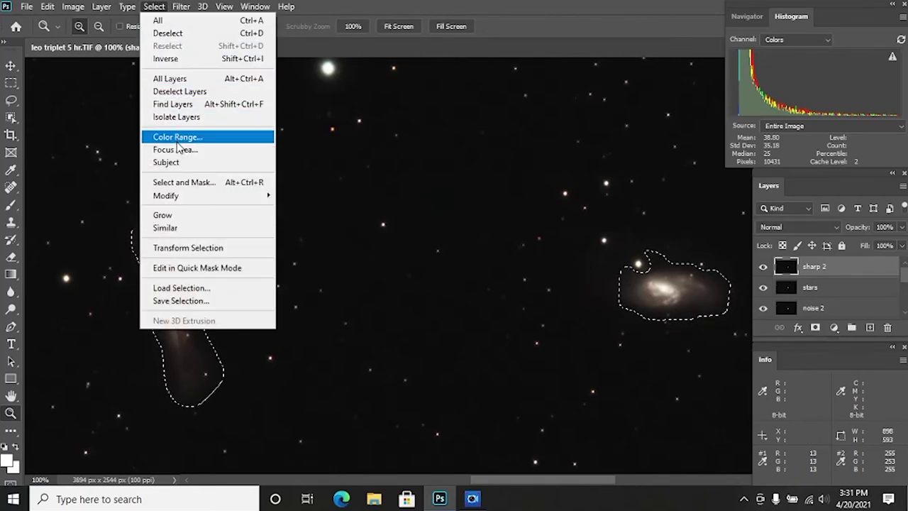
# Open Filter > Sharpen > Unsharp Mask for the selected galaxies
pyautogui.moveTo(178, 7)
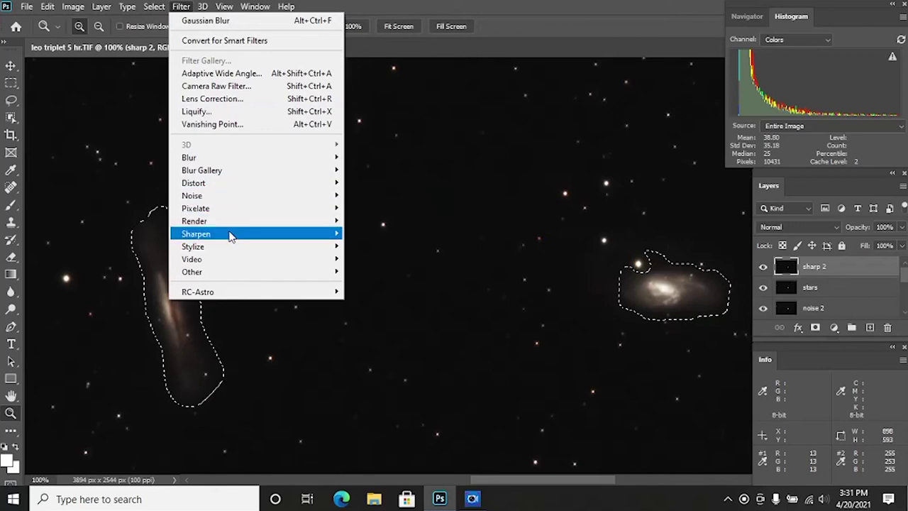
pyautogui.moveTo(324, 234)
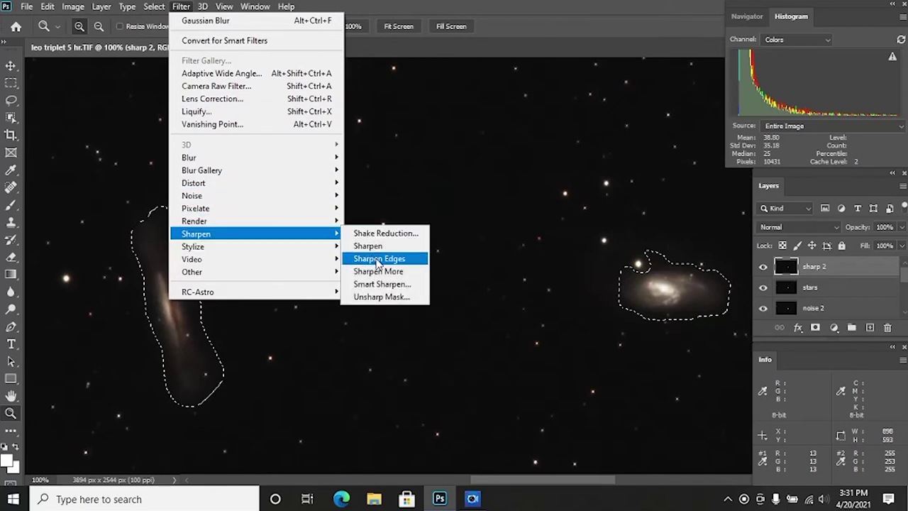
pyautogui.click(396, 297)
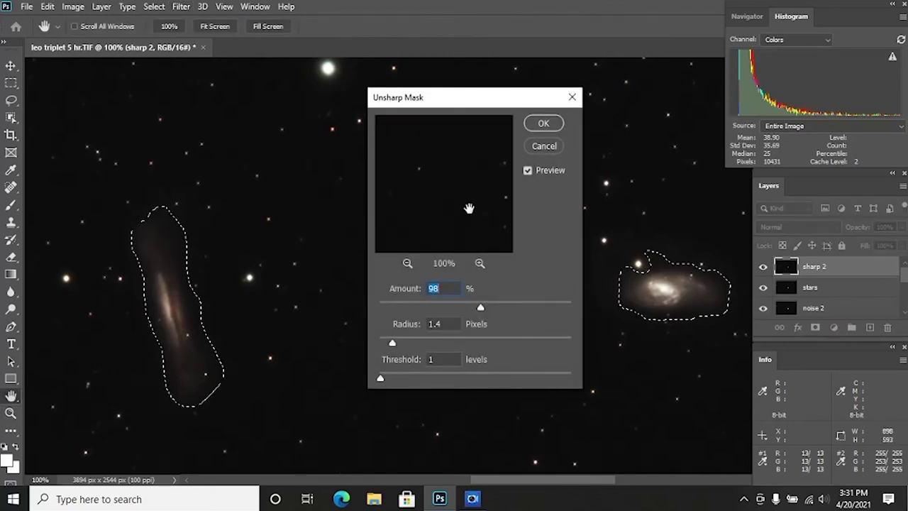
# Zoom the Unsharp Mask preview to 200% on the right spiral and set Amount to 99%
pyautogui.moveTo(385, 192); pyautogui.dragTo(431, 218)
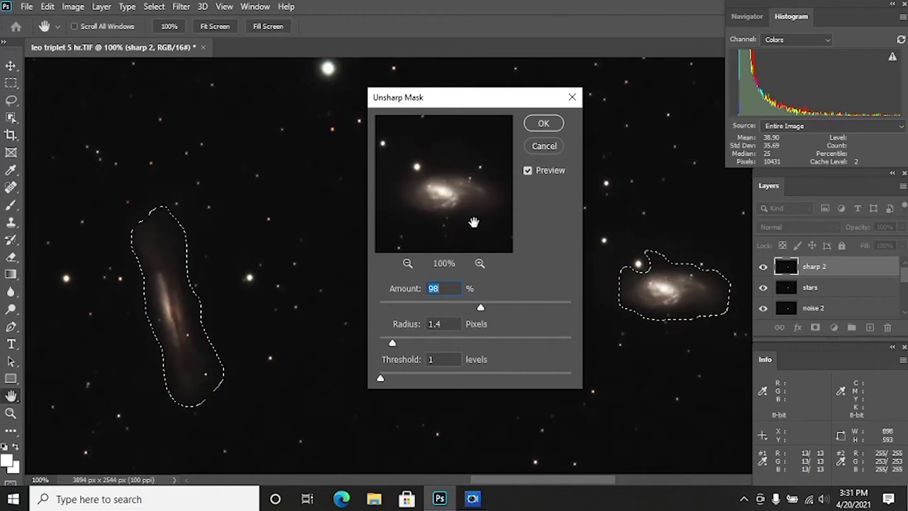
pyautogui.click(480, 263)
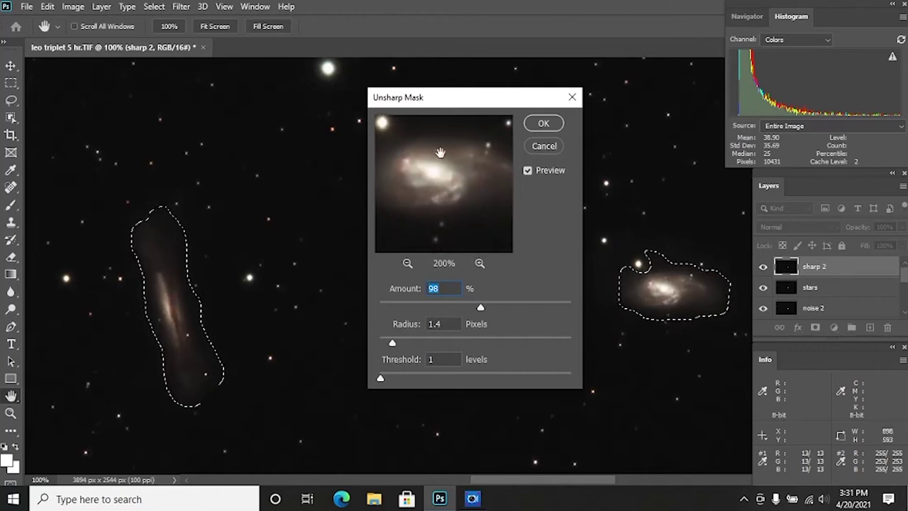
pyautogui.moveTo(457, 306); pyautogui.dragTo(381, 308)
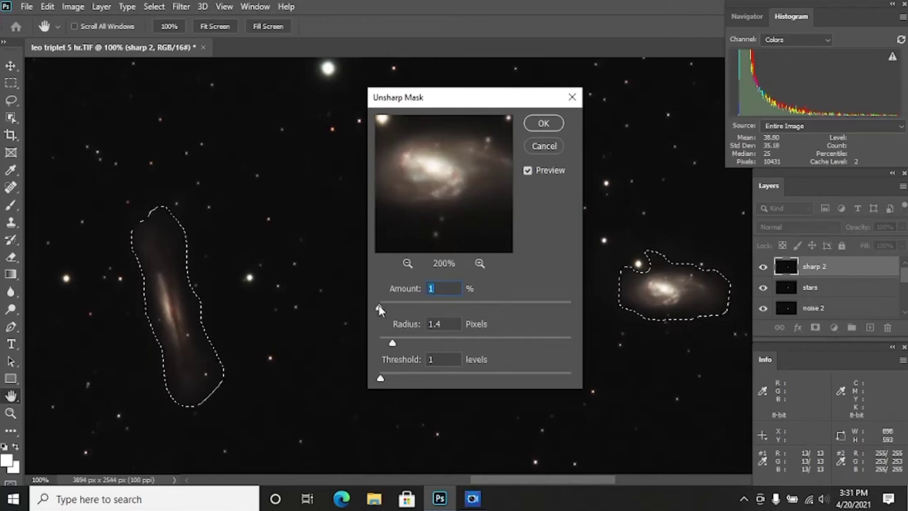
pyautogui.moveTo(454, 312); pyautogui.dragTo(465, 312)
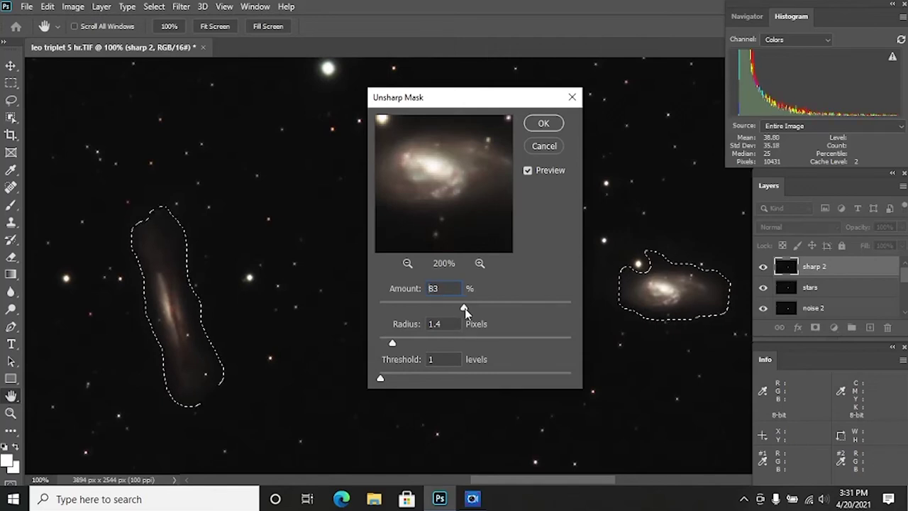
pyautogui.moveTo(465, 312); pyautogui.dragTo(481, 323)
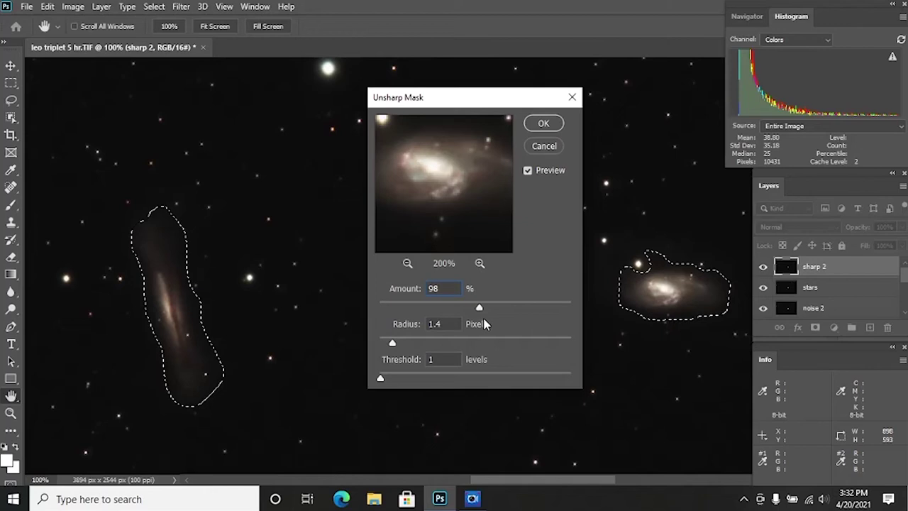
pyautogui.moveTo(484, 321); pyautogui.dragTo(482, 310)
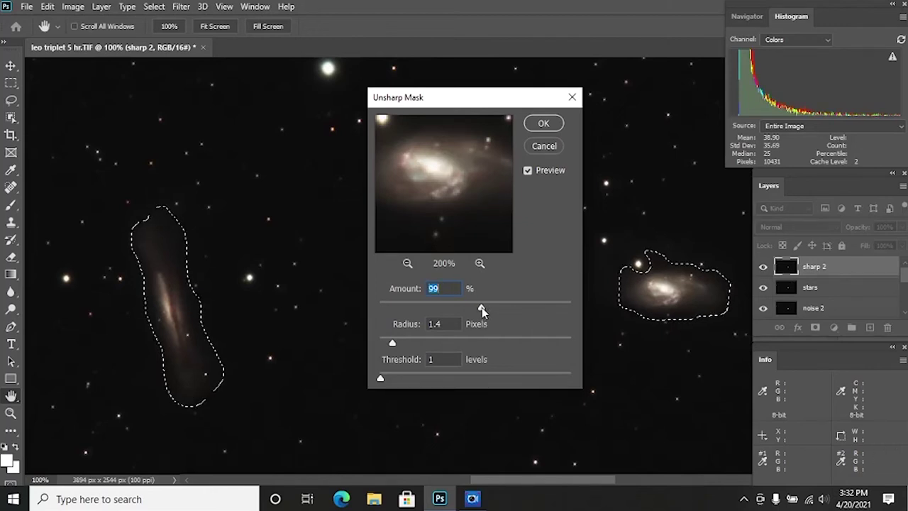
# Check the galaxies in the preview at 67%, then apply Amount 99%, Radius 1.4, Threshold 1
pyautogui.moveTo(495, 158); pyautogui.dragTo(484, 196)
pyautogui.moveTo(441, 214)
pyautogui.mouseDown()
pyautogui.moveTo(409, 208)
pyautogui.moveTo(454, 206)
pyautogui.moveTo(474, 152)
pyautogui.moveTo(476, 222)
pyautogui.moveTo(480, 158)
pyautogui.moveTo(476, 203)
pyautogui.moveTo(469, 161)
pyautogui.moveTo(484, 208)
pyautogui.moveTo(464, 158)
pyautogui.mouseUp()
pyautogui.moveTo(465, 210)
pyautogui.mouseDown()
pyautogui.moveTo(435, 196)
pyautogui.moveTo(409, 200)
pyautogui.moveTo(421, 166)
pyautogui.moveTo(421, 189)
pyautogui.moveTo(383, 234)
pyautogui.mouseUp()
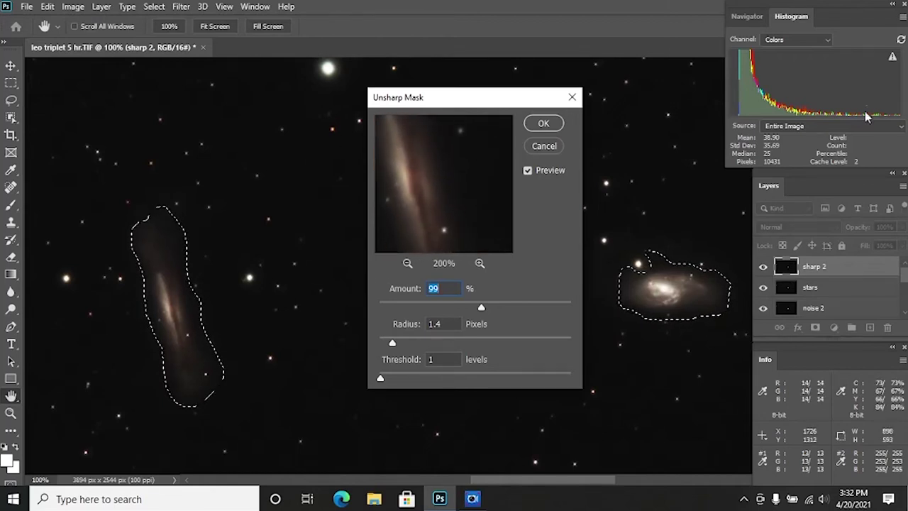
pyautogui.moveTo(465, 223)
pyautogui.mouseDown()
pyautogui.moveTo(470, 186)
pyautogui.moveTo(475, 205)
pyautogui.moveTo(483, 177)
pyautogui.moveTo(457, 177)
pyautogui.moveTo(423, 251)
pyautogui.moveTo(494, 189)
pyautogui.mouseUp()
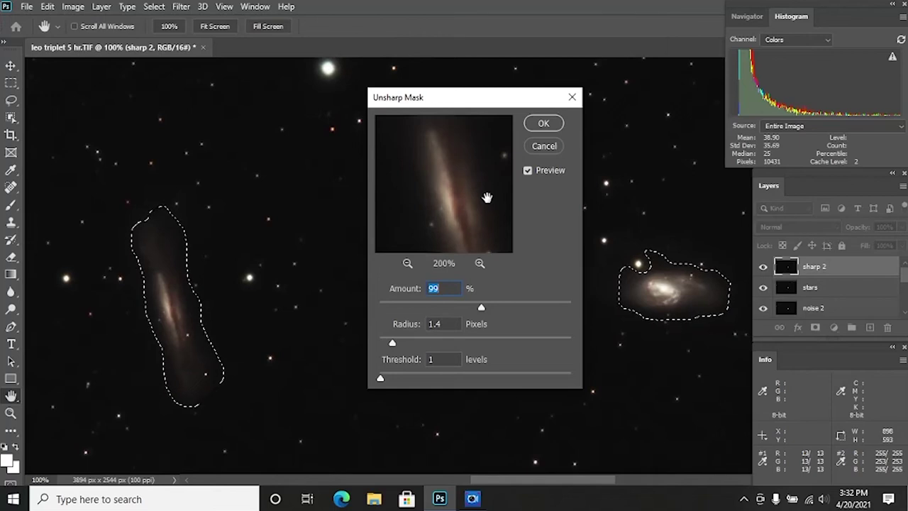
pyautogui.moveTo(485, 206); pyautogui.dragTo(470, 182)
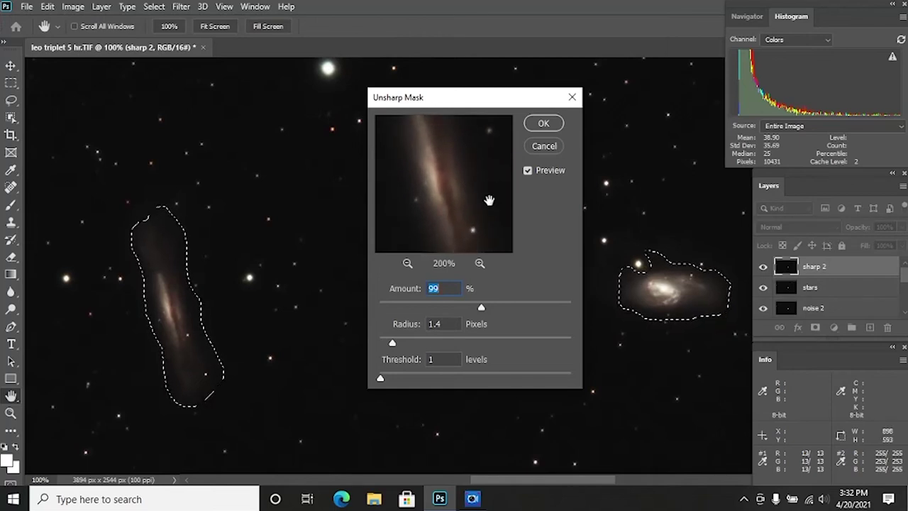
pyautogui.moveTo(489, 200); pyautogui.dragTo(478, 179)
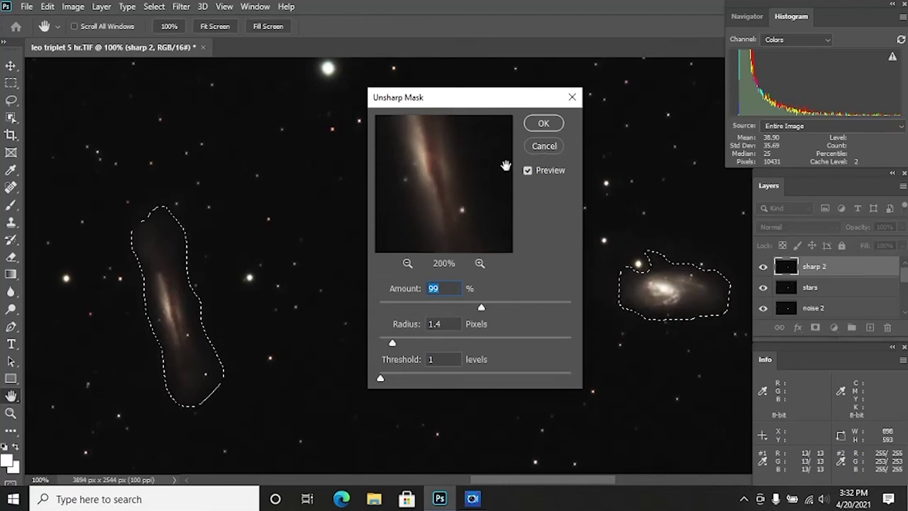
pyautogui.click(407, 263)
pyautogui.click(407, 264)
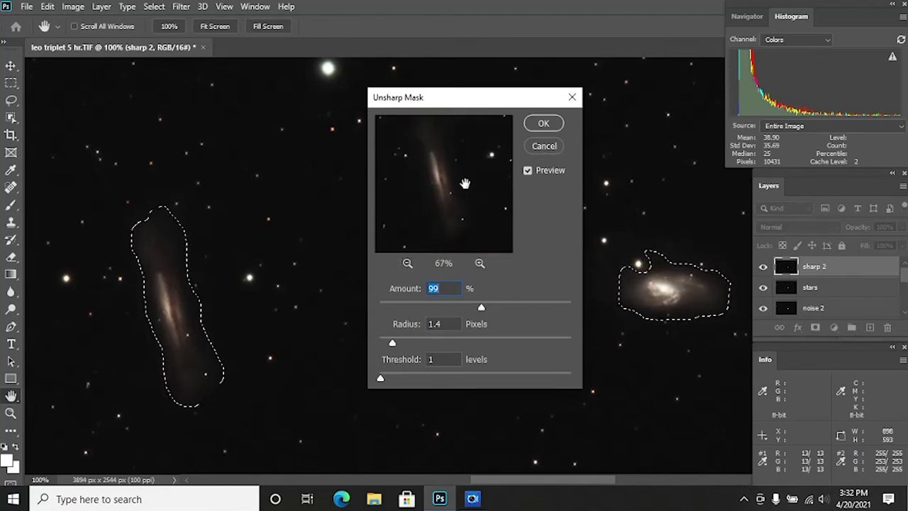
pyautogui.moveTo(467, 227); pyautogui.dragTo(473, 206)
pyautogui.moveTo(497, 169)
pyautogui.mouseDown()
pyautogui.moveTo(442, 203)
pyautogui.moveTo(508, 236)
pyautogui.mouseUp()
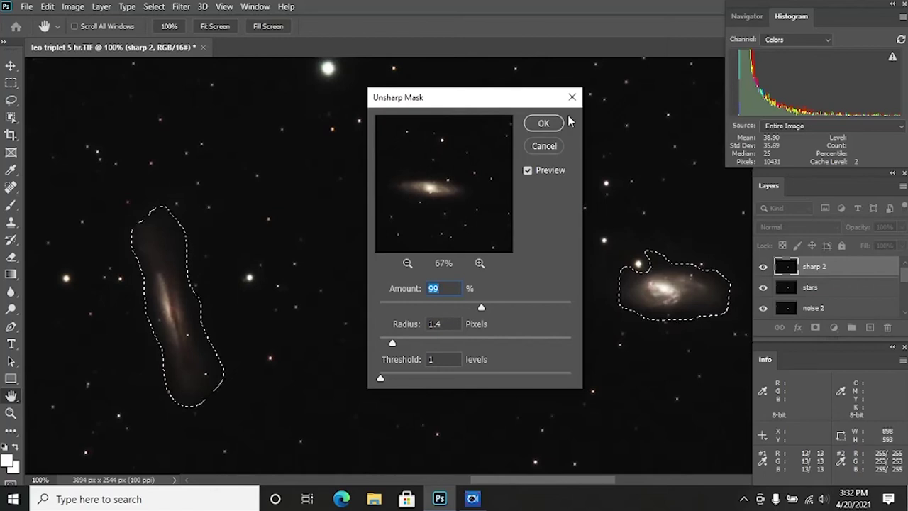
pyautogui.click(552, 128)
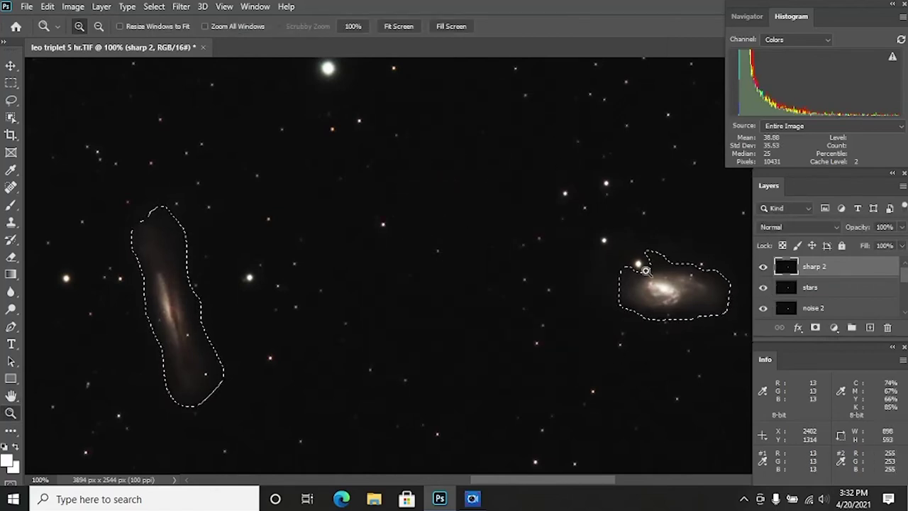
# Deselect the galaxies and toggle the sharp 2 layer's visibility to compare
pyautogui.click(11, 82)
pyautogui.click(377, 229)
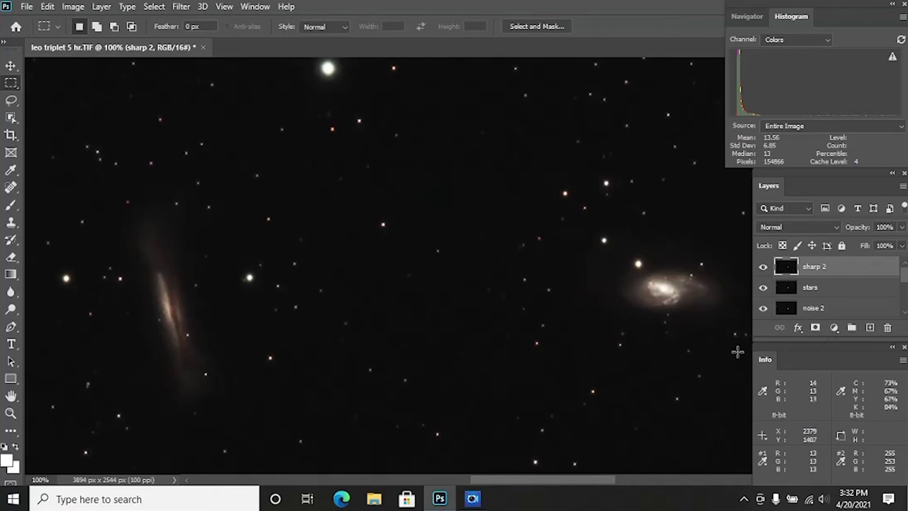
pyautogui.click(764, 266)
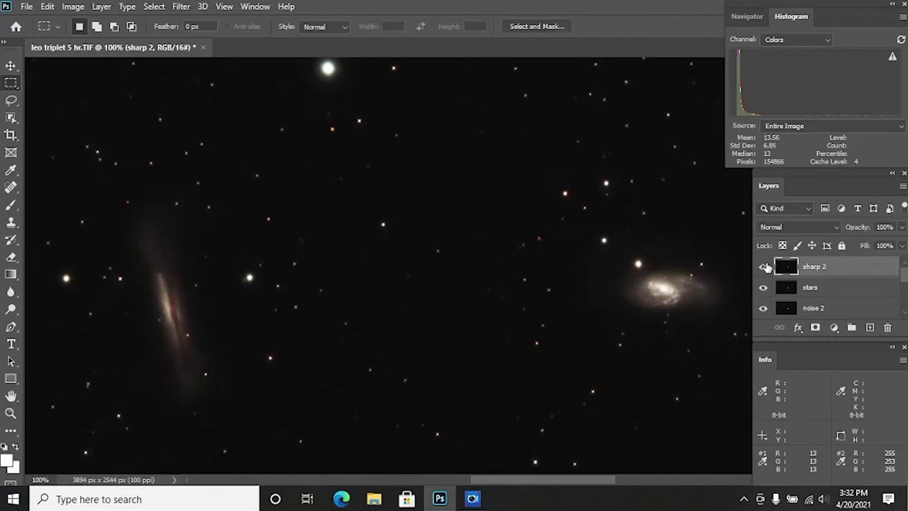
pyautogui.click(764, 266)
pyautogui.click(764, 267)
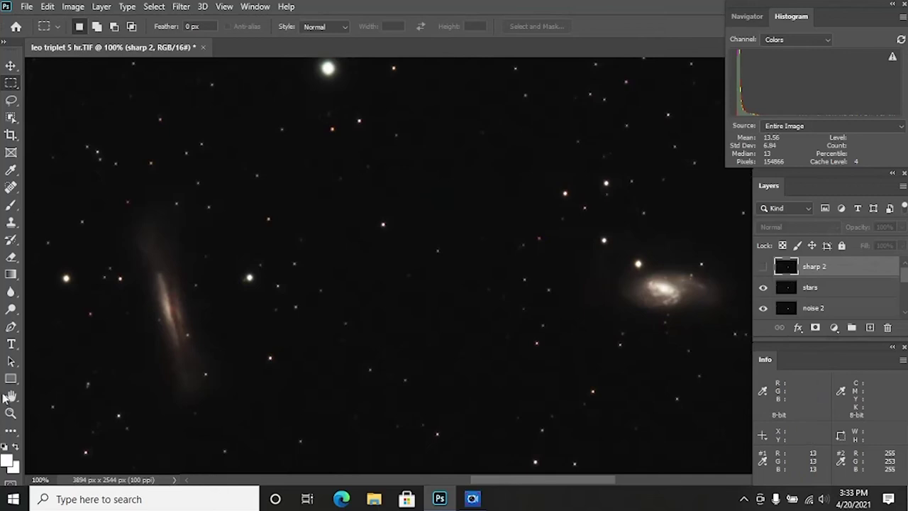
# Pan across each galaxy, toggling sharp 2 to compare the sharpening
pyautogui.click(11, 397)
pyautogui.moveTo(546, 177); pyautogui.dragTo(395, 360)
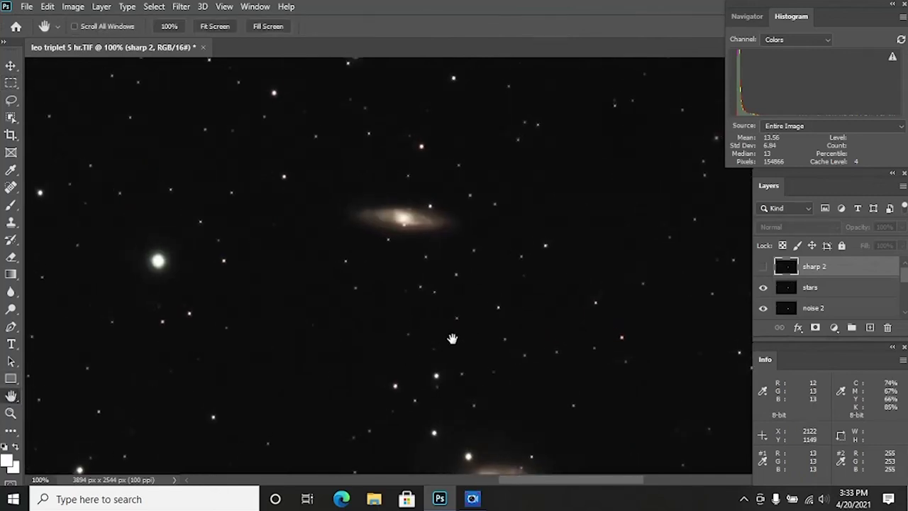
pyautogui.click(764, 266)
pyautogui.click(763, 267)
pyautogui.click(764, 267)
pyautogui.moveTo(428, 386); pyautogui.dragTo(458, 214)
pyautogui.moveTo(266, 287); pyautogui.dragTo(397, 288)
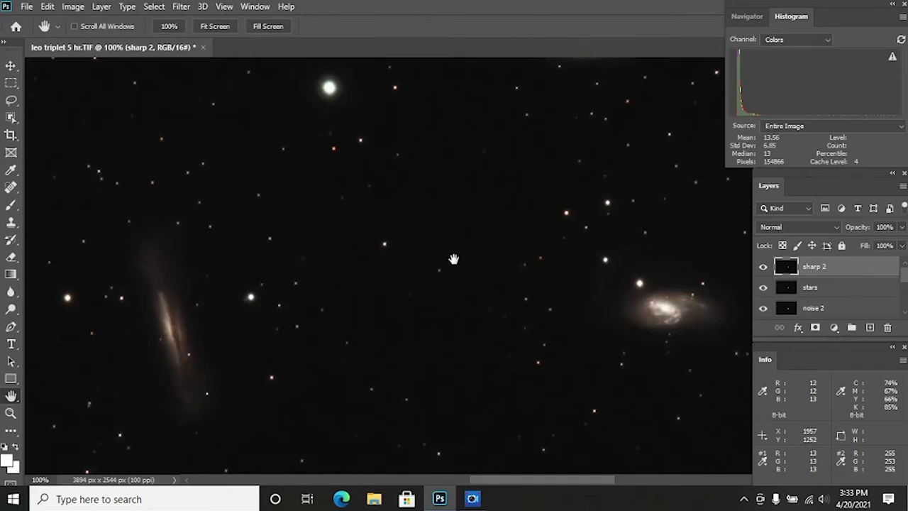
pyautogui.moveTo(600, 289); pyautogui.dragTo(449, 309)
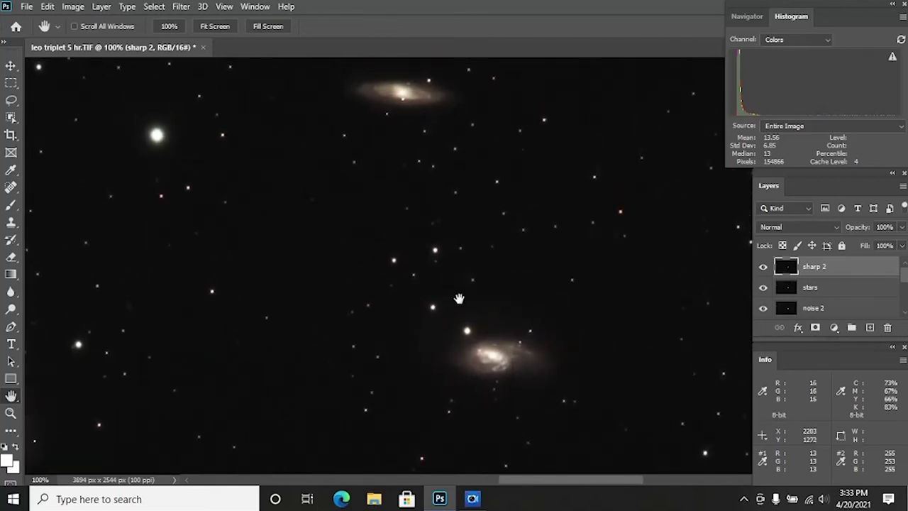
pyautogui.moveTo(497, 208); pyautogui.dragTo(460, 234)
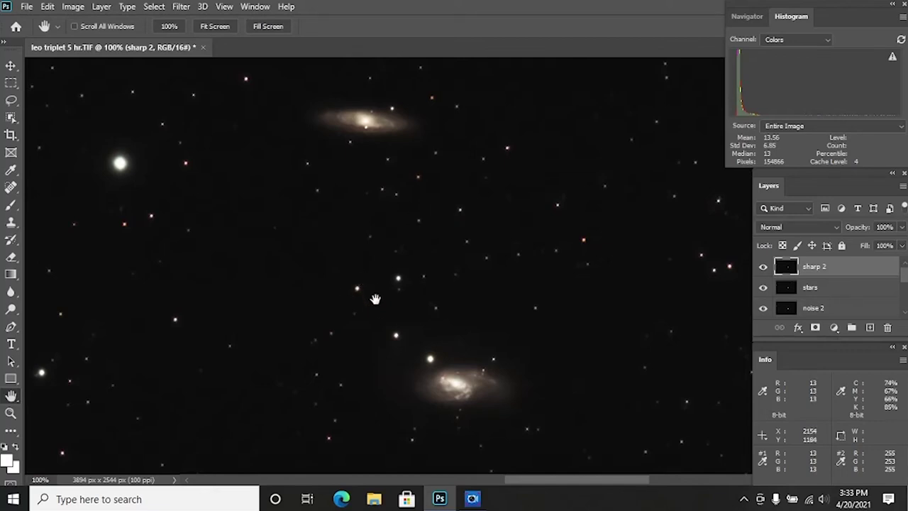
pyautogui.moveTo(377, 314); pyautogui.dragTo(378, 300)
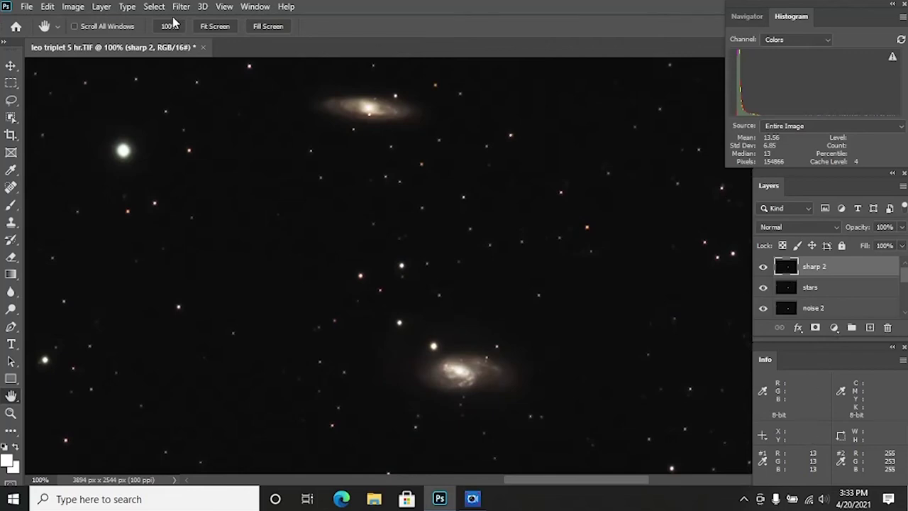
# Apply Levels on the RGB channel with the black input point raised to 2
pyautogui.click(78, 10)
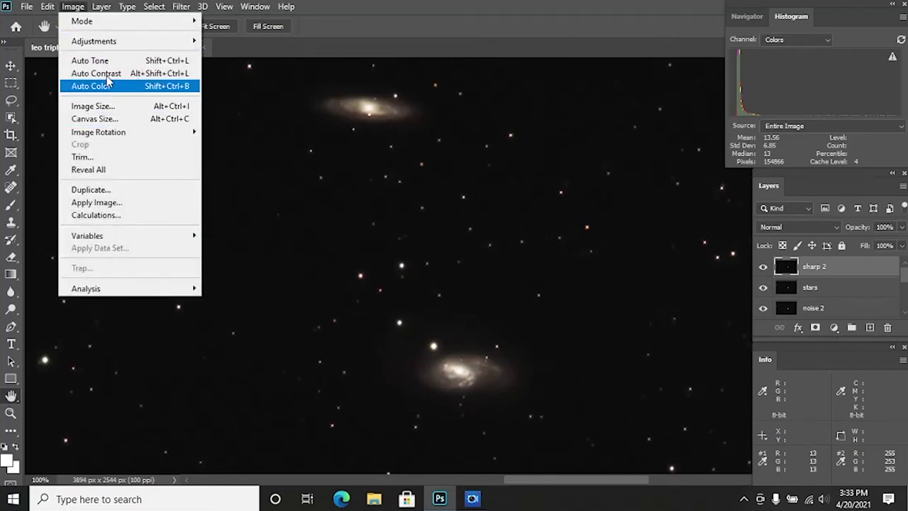
pyautogui.moveTo(118, 42)
pyautogui.click(231, 55)
pyautogui.click(512, 105)
pyautogui.click(512, 108)
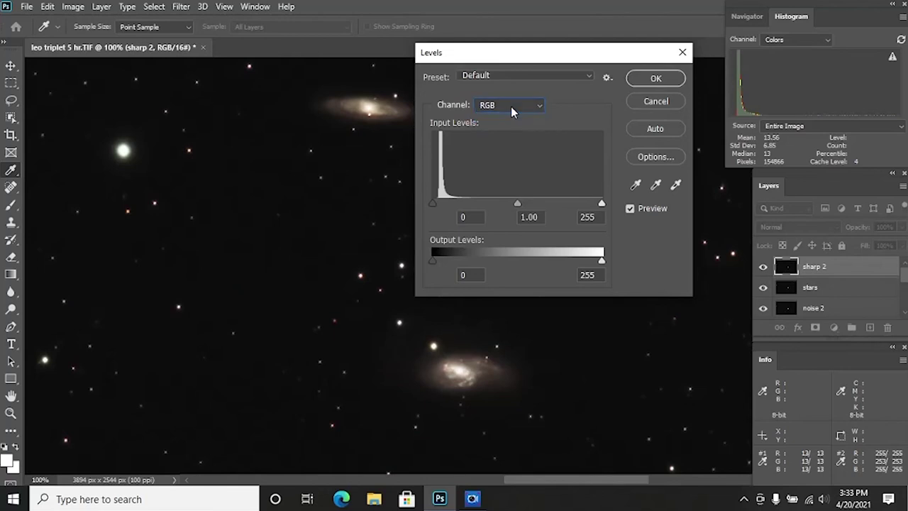
pyautogui.moveTo(434, 205); pyautogui.dragTo(435, 206)
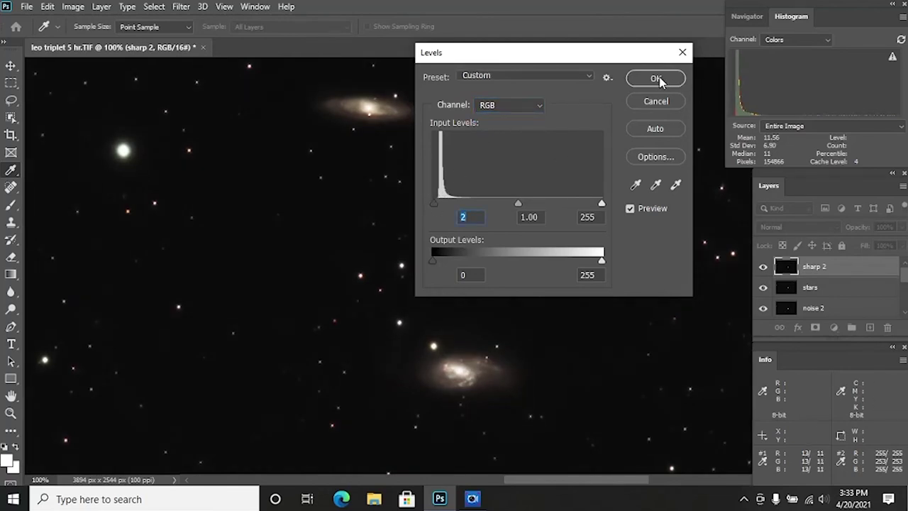
pyautogui.press('Return')
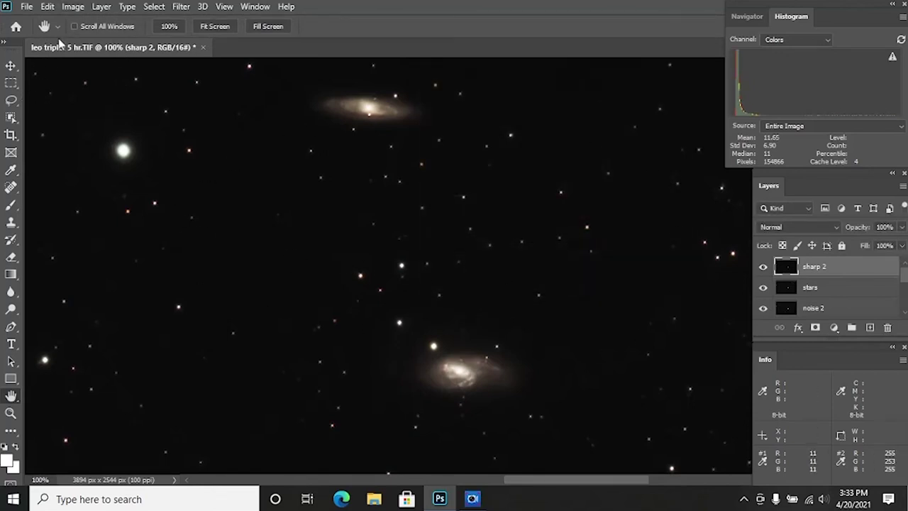
pyautogui.click(11, 413)
# Zoom out to 50% to review the whole galaxy field
pyautogui.click(99, 27)
pyautogui.click(283, 202)
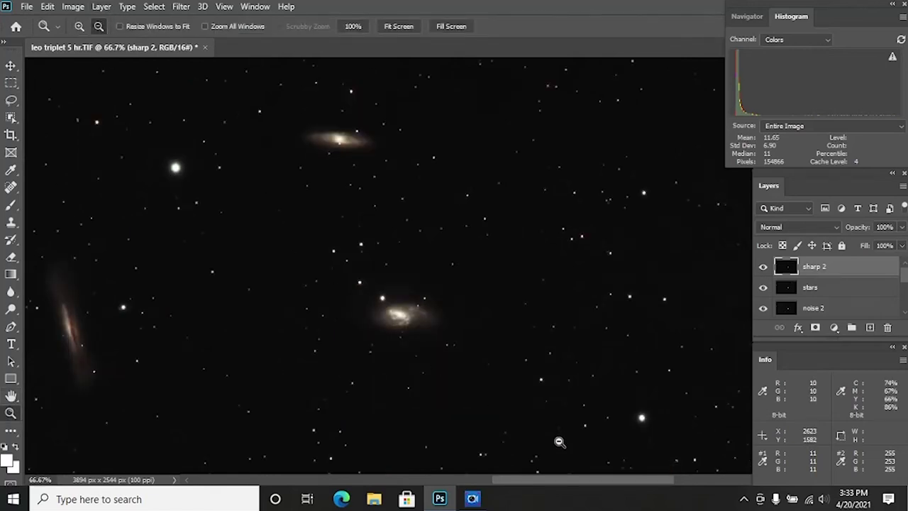
pyautogui.moveTo(565, 478); pyautogui.dragTo(535, 486)
pyautogui.click(508, 349)
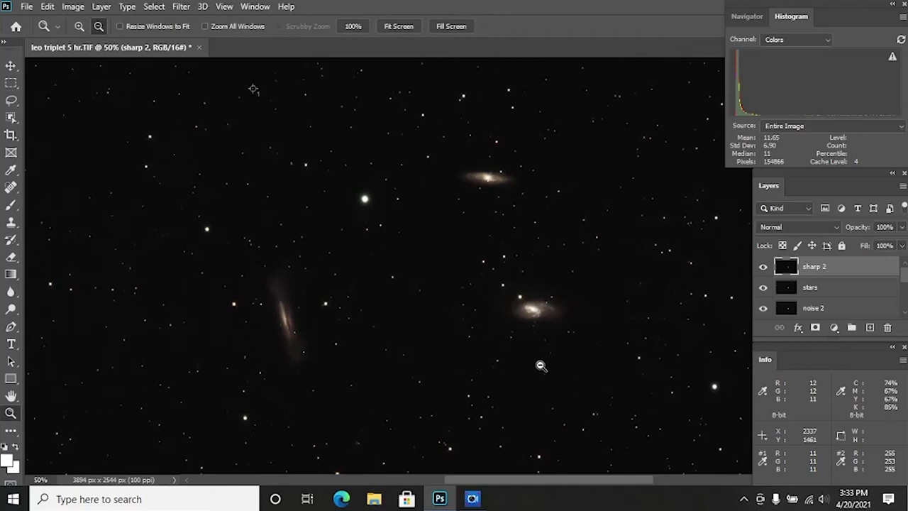
pyautogui.scroll(1, 543, 364)
pyautogui.moveTo(562, 481); pyautogui.dragTo(567, 481)
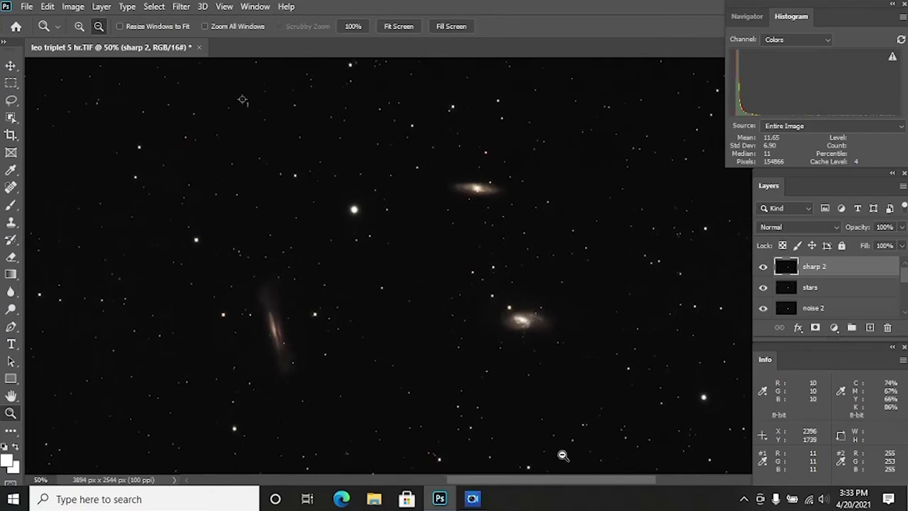
pyautogui.moveTo(543, 481); pyautogui.dragTo(546, 481)
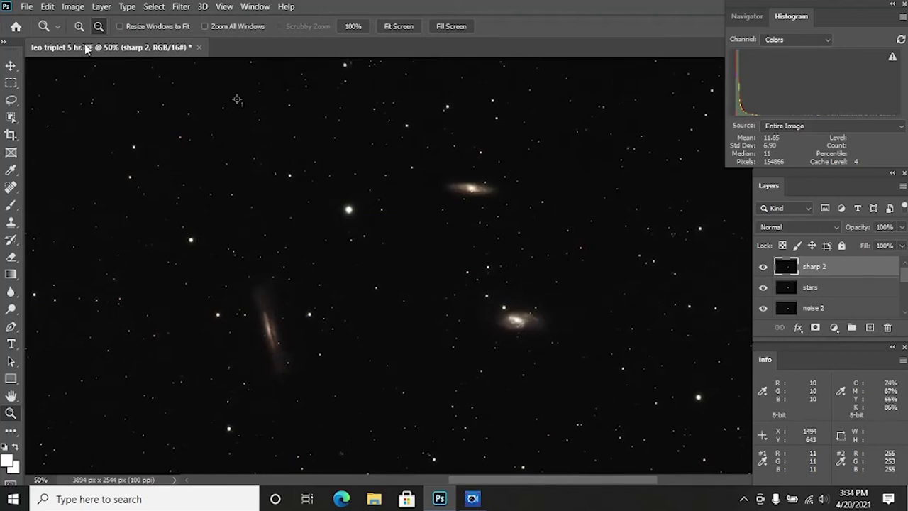
# Zoom back to 100% on the lower-right galaxy and open the sharp 2 layer's context menu
pyautogui.click(456, 314)
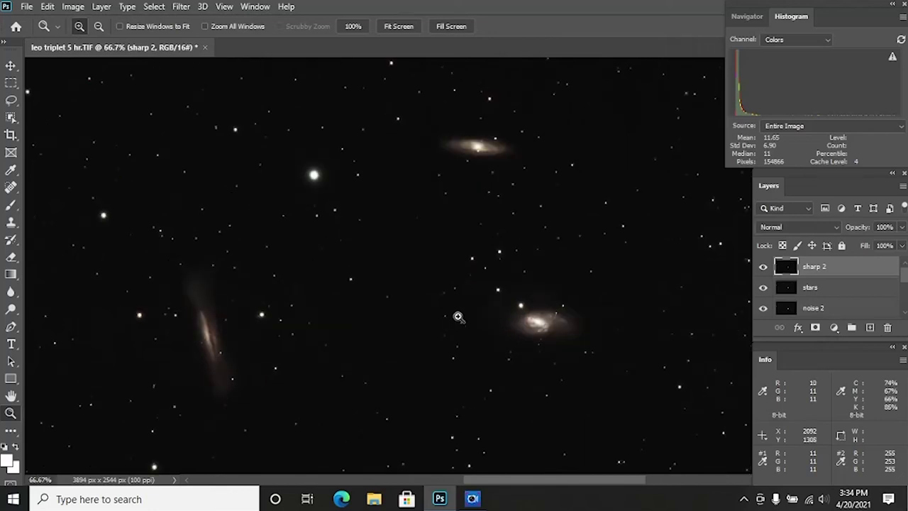
pyautogui.click(456, 314)
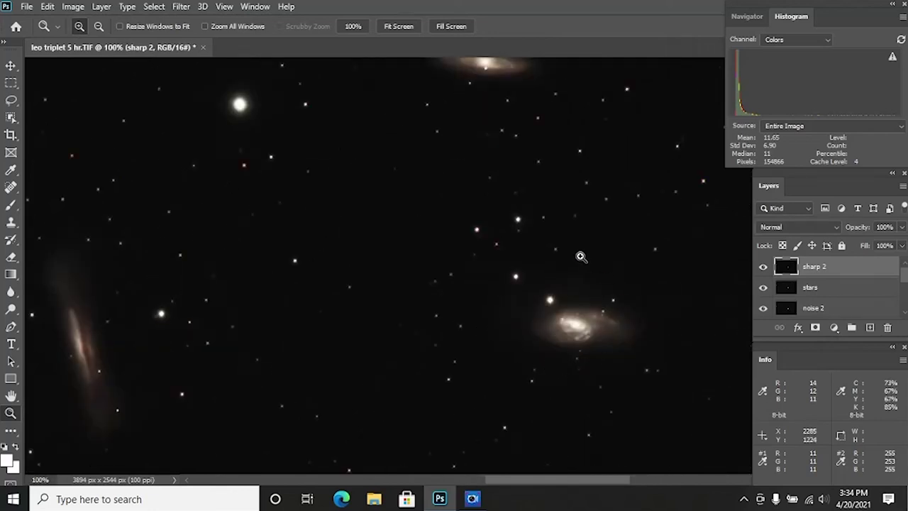
pyautogui.rightClick(827, 265)
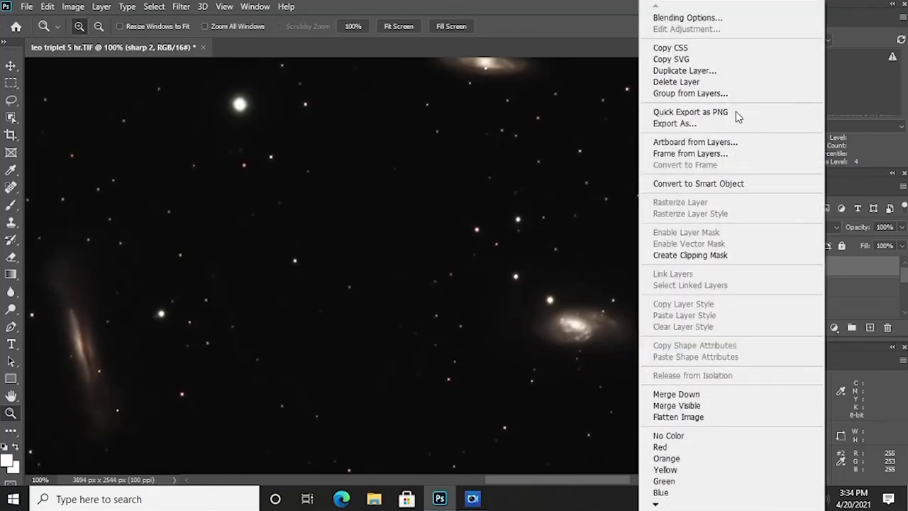
# Duplicate sharp 2 as a new layer named 'color boost'
pyautogui.click(732, 71)
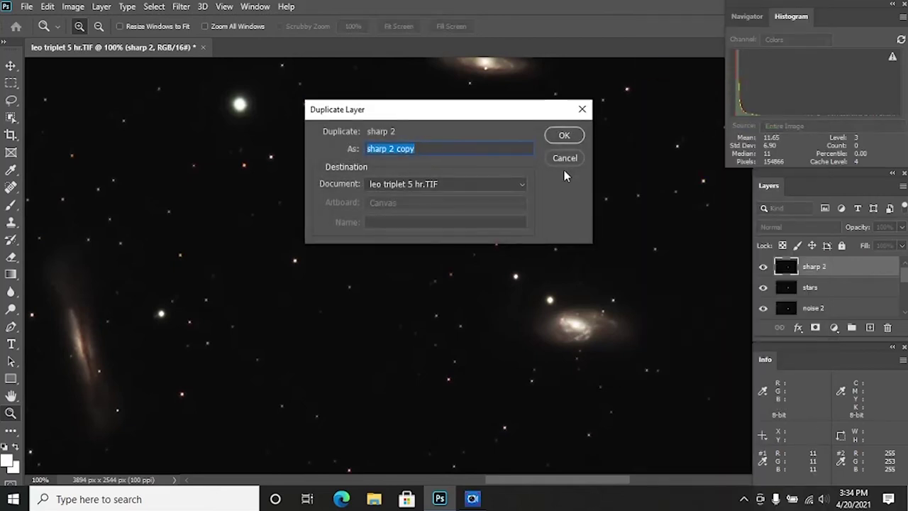
pyautogui.press('BackSpace')
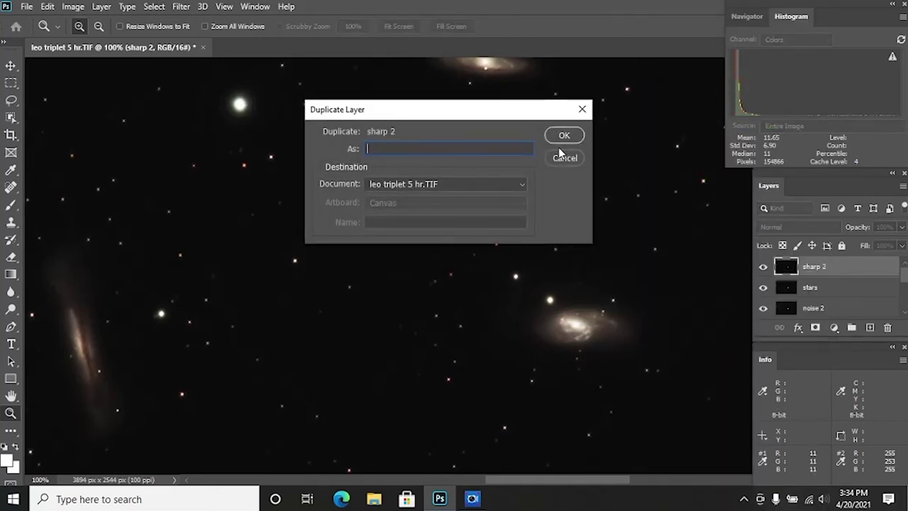
pyautogui.write('color boosy')
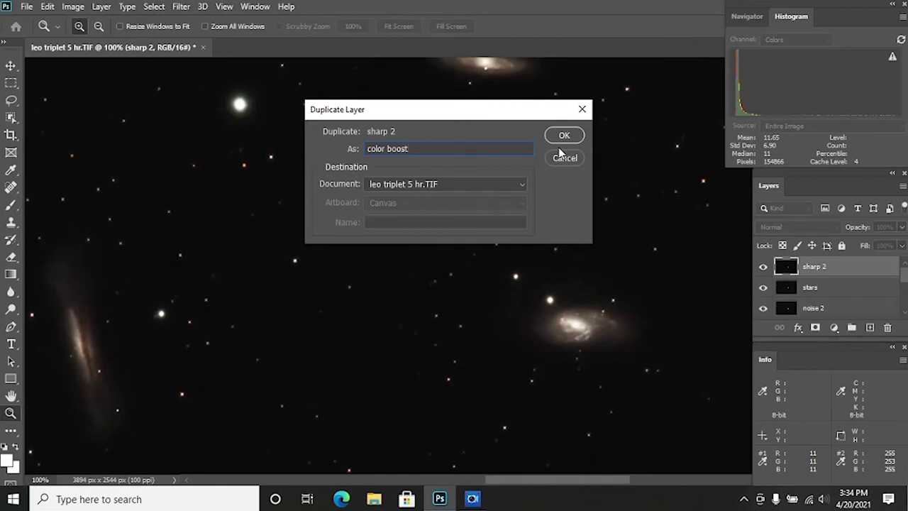
pyautogui.press('Return')
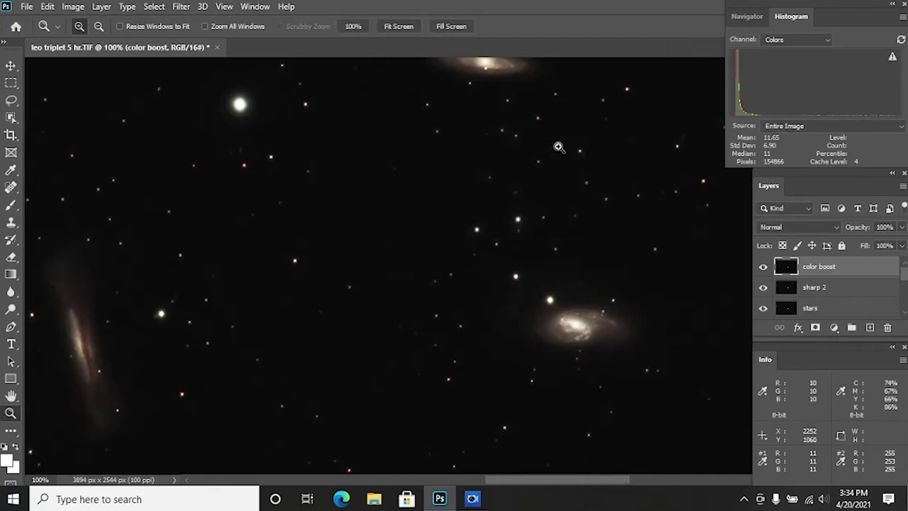
pyautogui.click(152, 7)
pyautogui.click(185, 137)
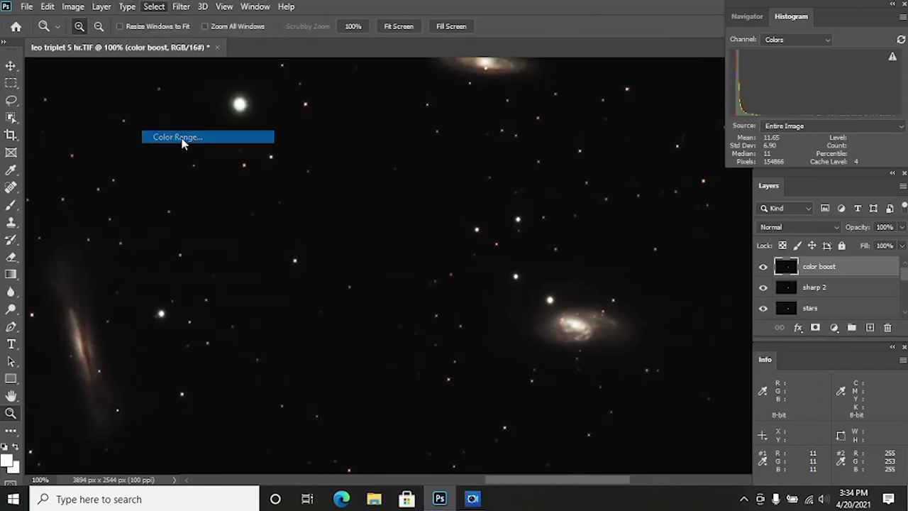
# Sample the right-hand galaxy in Color Range, preview in Grayscale, set Fuzziness 136 and accept
pyautogui.moveTo(645, 62); pyautogui.dragTo(323, 71)
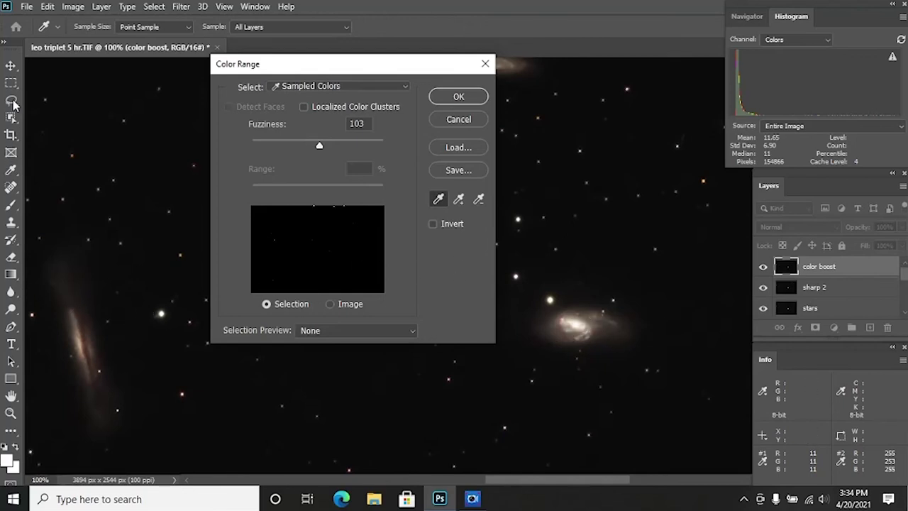
pyautogui.click(566, 315)
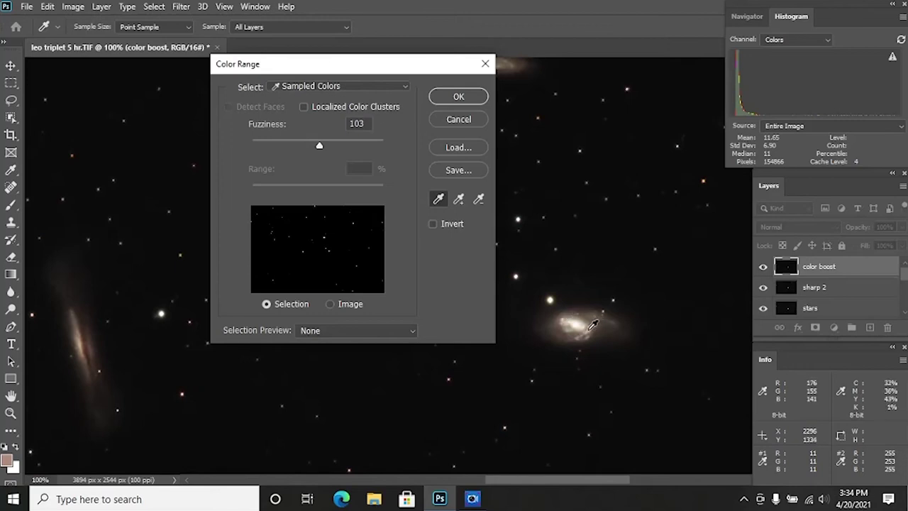
pyautogui.click(335, 332)
pyautogui.click(344, 365)
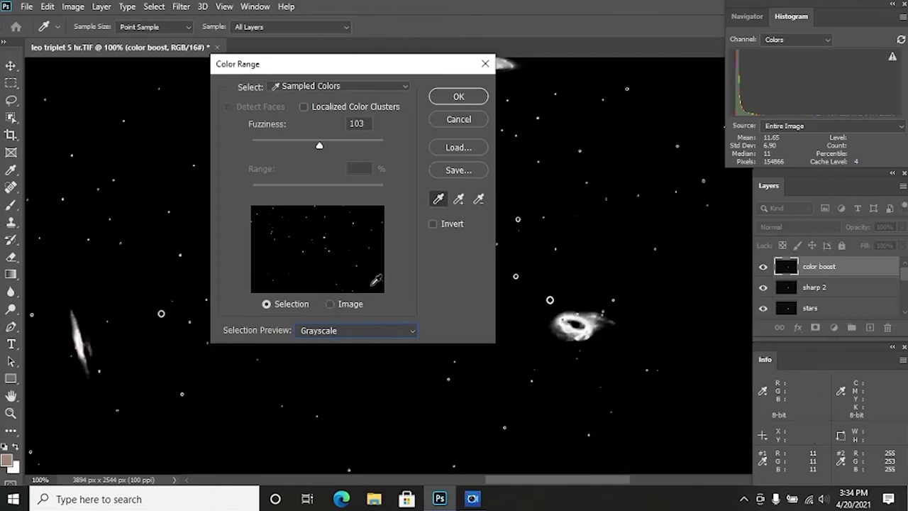
pyautogui.moveTo(329, 149); pyautogui.dragTo(341, 152)
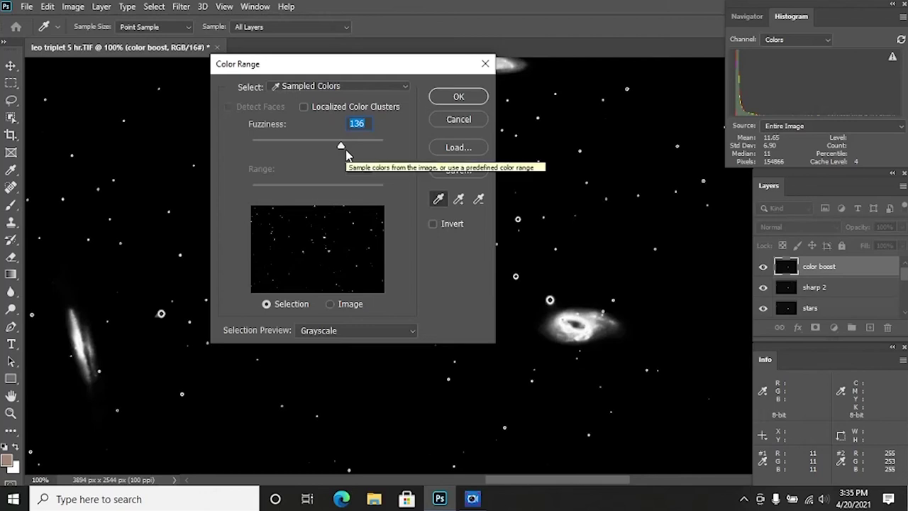
pyautogui.moveTo(376, 63); pyautogui.dragTo(353, 181)
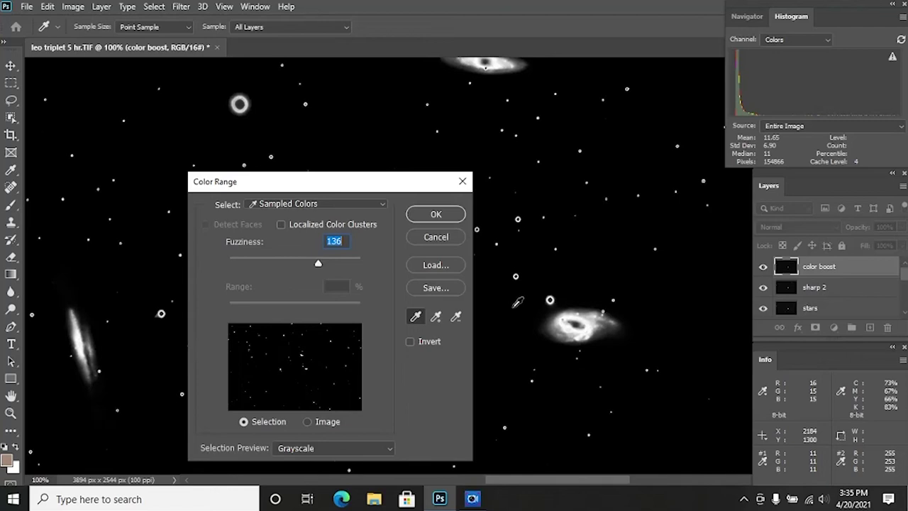
pyautogui.click(425, 214)
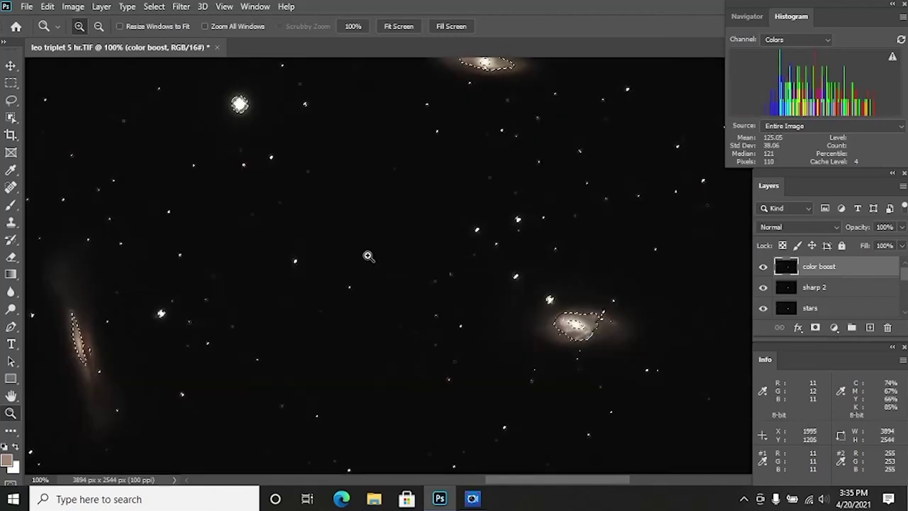
pyautogui.click(99, 26)
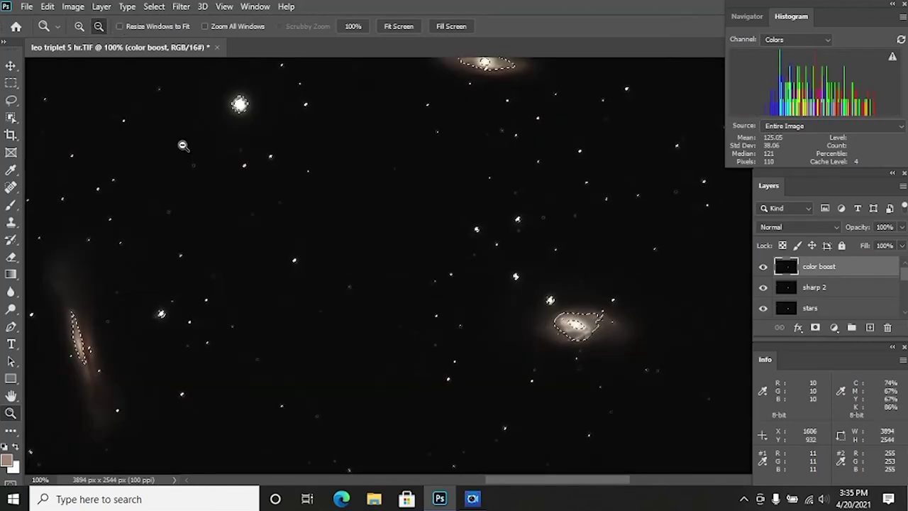
pyautogui.click(466, 262)
pyautogui.click(431, 263)
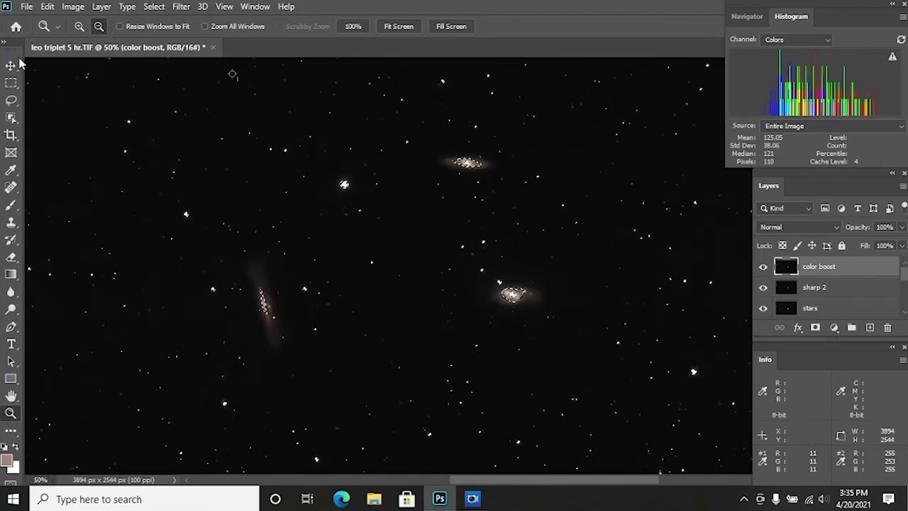
pyautogui.click(10, 100)
pyautogui.click(114, 26)
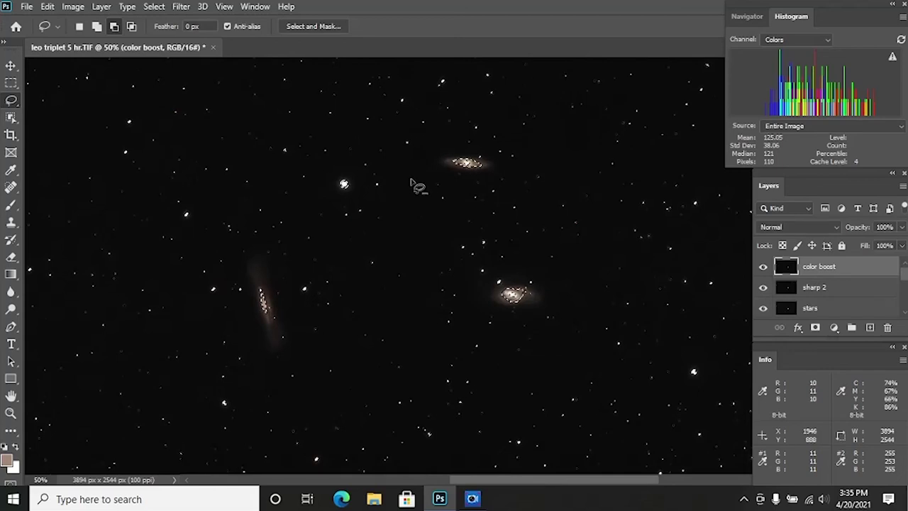
pyautogui.moveTo(386, 162)
pyautogui.mouseDown()
pyautogui.moveTo(384, 20)
pyautogui.moveTo(688, 2)
pyautogui.mouseUp()
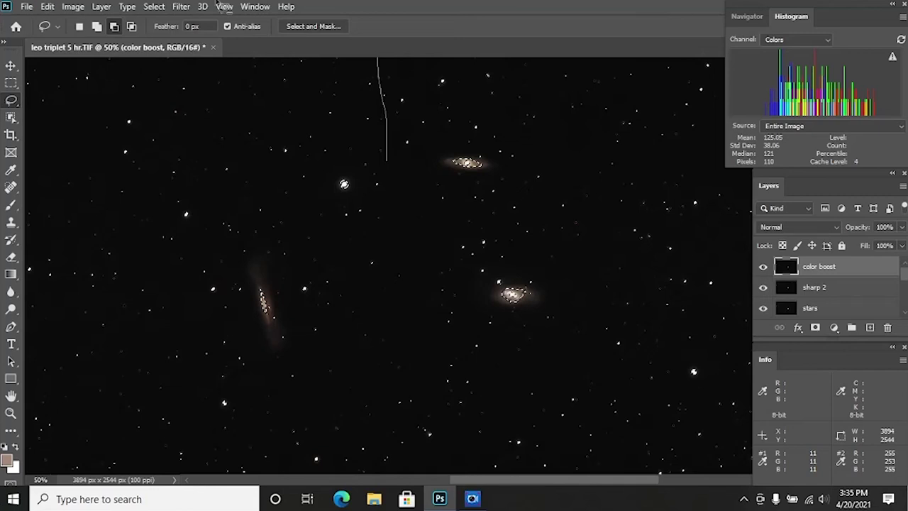
pyautogui.moveTo(377, 56); pyautogui.dragTo(373, 73)
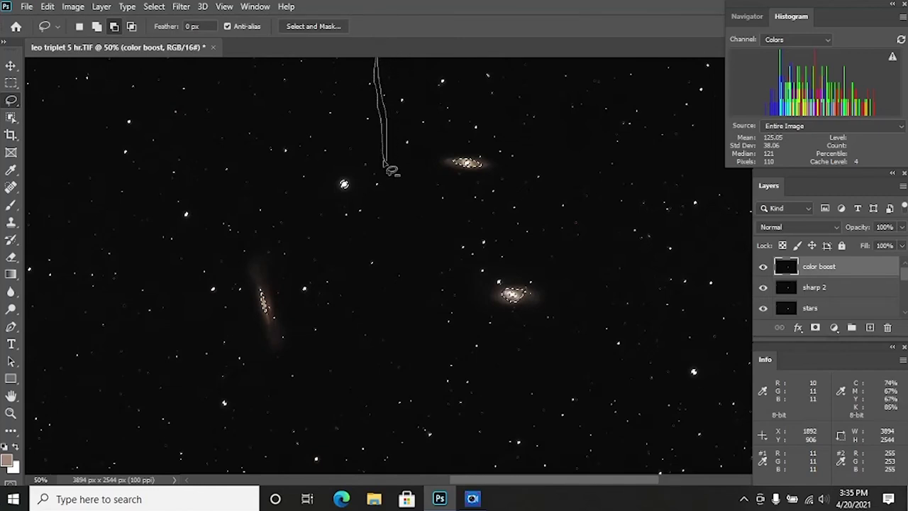
pyautogui.moveTo(386, 185)
pyautogui.mouseDown()
pyautogui.moveTo(399, 261)
pyautogui.moveTo(367, 346)
pyautogui.moveTo(335, 365)
pyautogui.mouseUp()
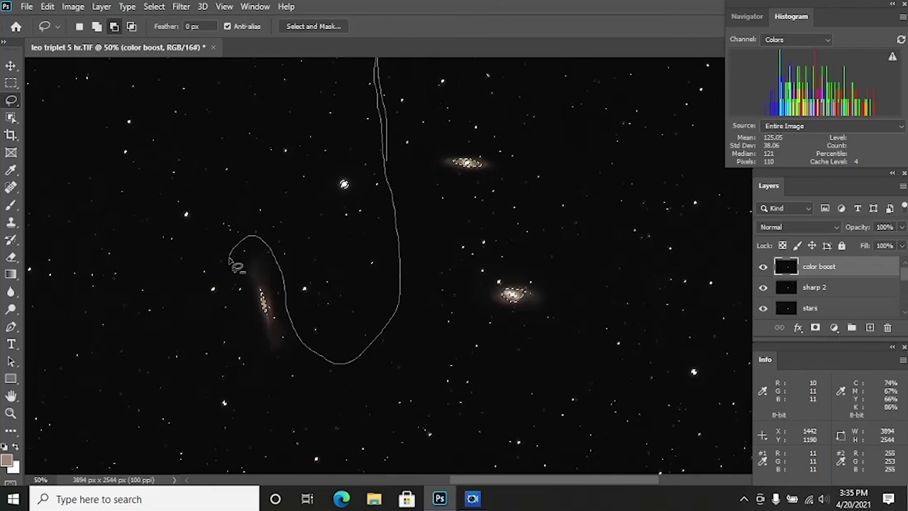
pyautogui.moveTo(237, 282); pyautogui.dragTo(240, 340)
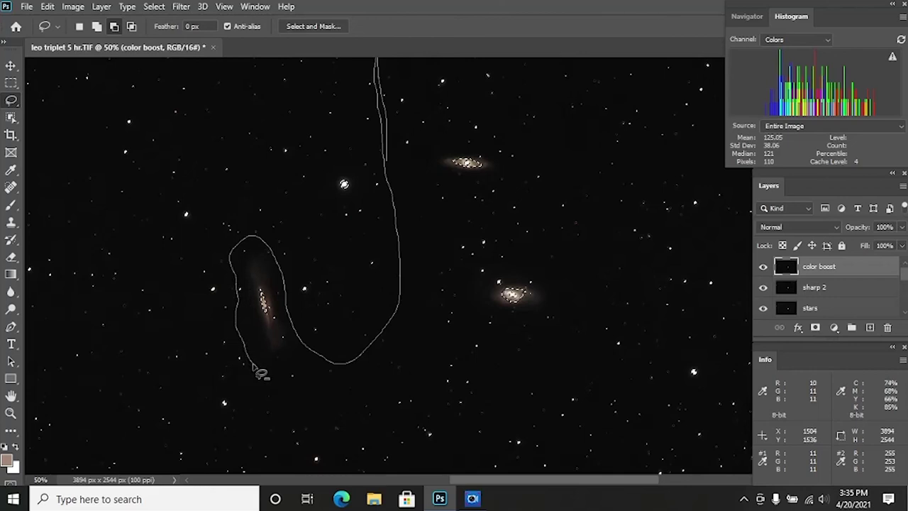
pyautogui.moveTo(231, 364); pyautogui.dragTo(7, 476)
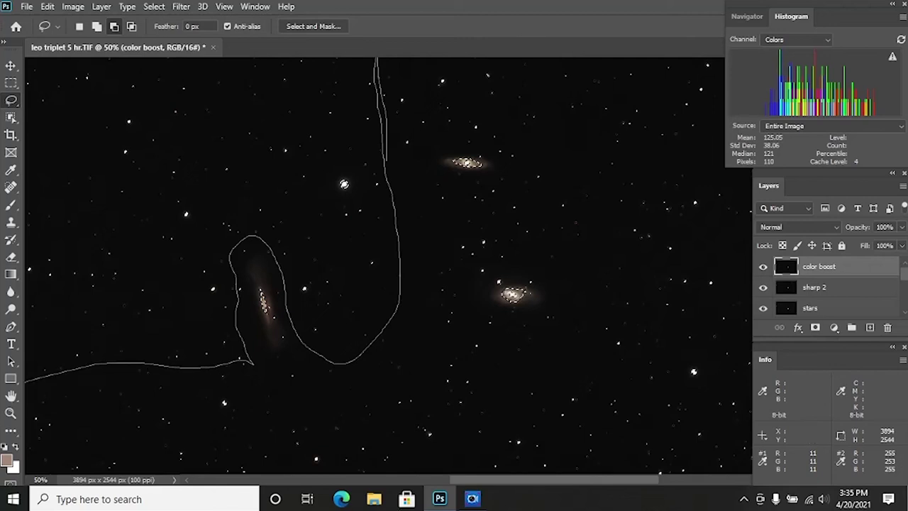
pyautogui.moveTo(778, 330)
pyautogui.mouseDown()
pyautogui.moveTo(577, 311)
pyautogui.moveTo(487, 323)
pyautogui.mouseUp()
pyautogui.moveTo(486, 278)
pyautogui.mouseDown()
pyautogui.moveTo(575, 248)
pyautogui.moveTo(590, 224)
pyautogui.mouseUp()
pyautogui.moveTo(564, 184)
pyautogui.mouseDown()
pyautogui.moveTo(544, 166)
pyautogui.moveTo(444, 181)
pyautogui.mouseUp()
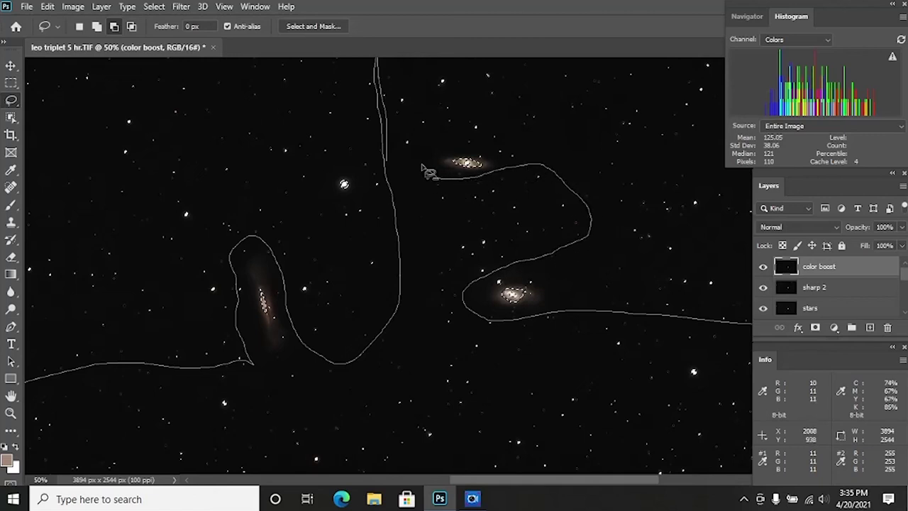
pyautogui.moveTo(417, 153)
pyautogui.mouseDown()
pyautogui.moveTo(412, 142)
pyautogui.moveTo(391, 169)
pyautogui.mouseUp()
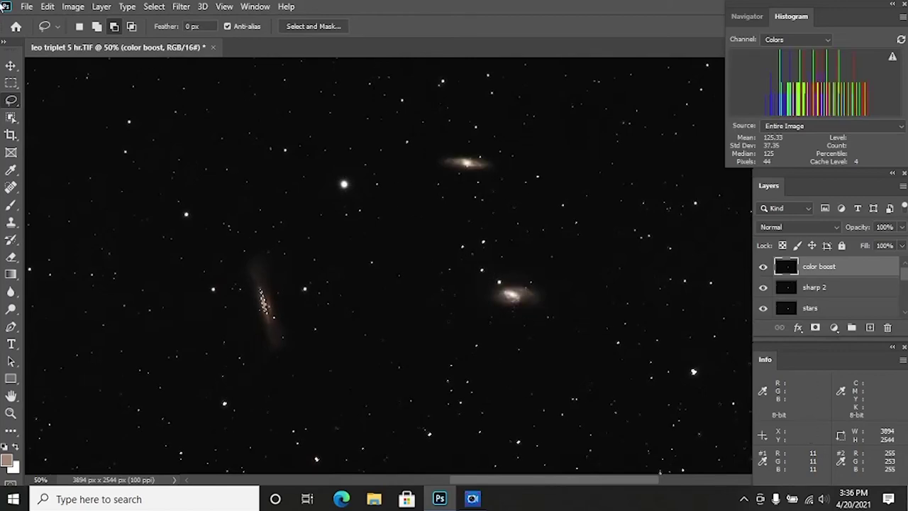
pyautogui.click(47, 6)
pyautogui.click(67, 18)
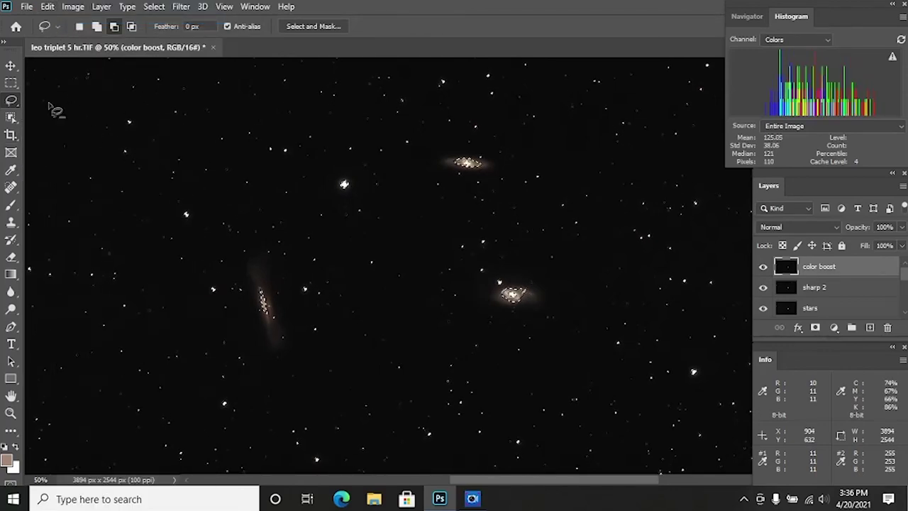
pyautogui.press('z')
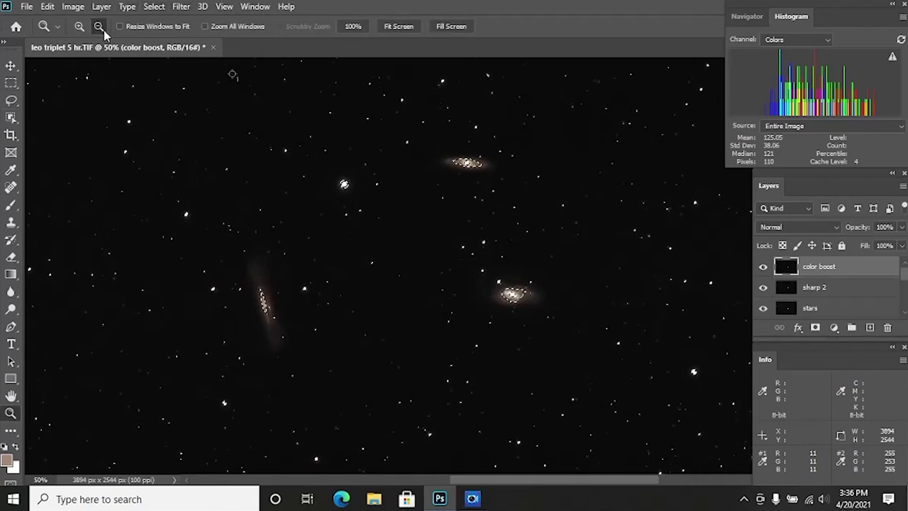
# Zoom out to the whole image and lasso loops around the right and left galaxies
pyautogui.click(293, 225)
pyautogui.click(289, 258)
pyautogui.click(299, 266)
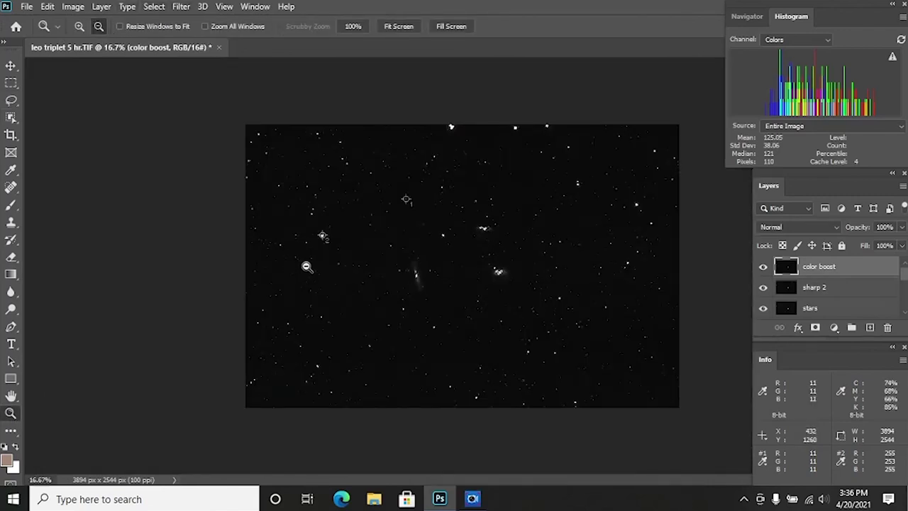
pyautogui.click(11, 100)
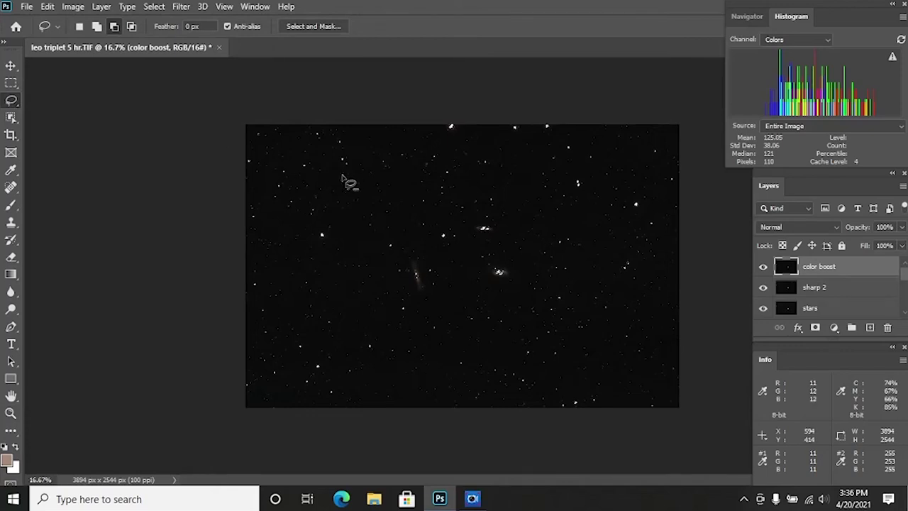
pyautogui.moveTo(464, 211)
pyautogui.mouseDown()
pyautogui.moveTo(312, 296)
pyautogui.moveTo(224, 288)
pyautogui.moveTo(225, 75)
pyautogui.moveTo(477, 19)
pyautogui.moveTo(706, 27)
pyautogui.moveTo(765, 72)
pyautogui.moveTo(788, 131)
pyautogui.moveTo(774, 304)
pyautogui.moveTo(744, 428)
pyautogui.moveTo(601, 490)
pyautogui.moveTo(314, 483)
pyautogui.moveTo(229, 452)
pyautogui.moveTo(248, 323)
pyautogui.moveTo(371, 291)
pyautogui.moveTo(434, 303)
pyautogui.moveTo(497, 295)
pyautogui.mouseUp()
pyautogui.moveTo(518, 262)
pyautogui.mouseDown()
pyautogui.moveTo(511, 223)
pyautogui.moveTo(469, 211)
pyautogui.moveTo(493, 260)
pyautogui.mouseUp()
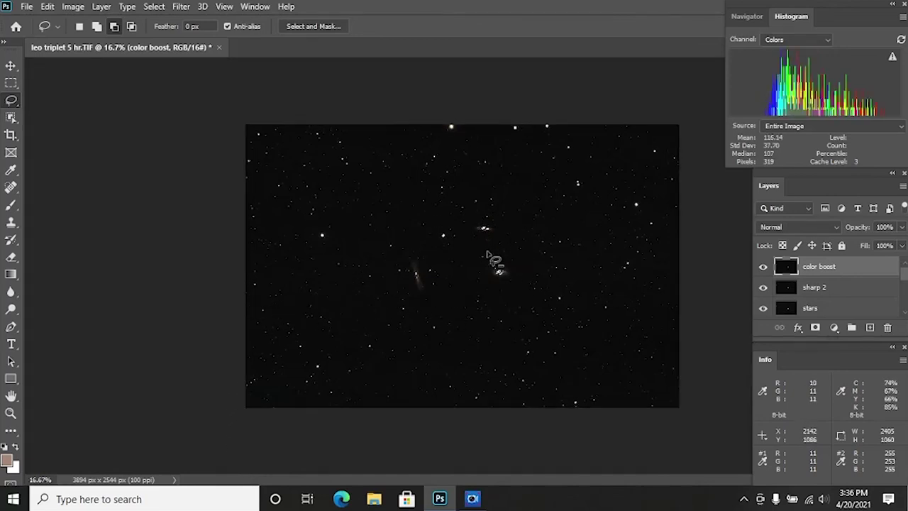
pyautogui.moveTo(248, 261)
pyautogui.mouseDown()
pyautogui.moveTo(271, 227)
pyautogui.moveTo(359, 210)
pyautogui.moveTo(378, 234)
pyautogui.mouseUp()
pyautogui.moveTo(397, 269)
pyautogui.mouseDown()
pyautogui.moveTo(408, 305)
pyautogui.moveTo(396, 346)
pyautogui.moveTo(335, 377)
pyautogui.moveTo(245, 361)
pyautogui.moveTo(244, 263)
pyautogui.mouseUp()
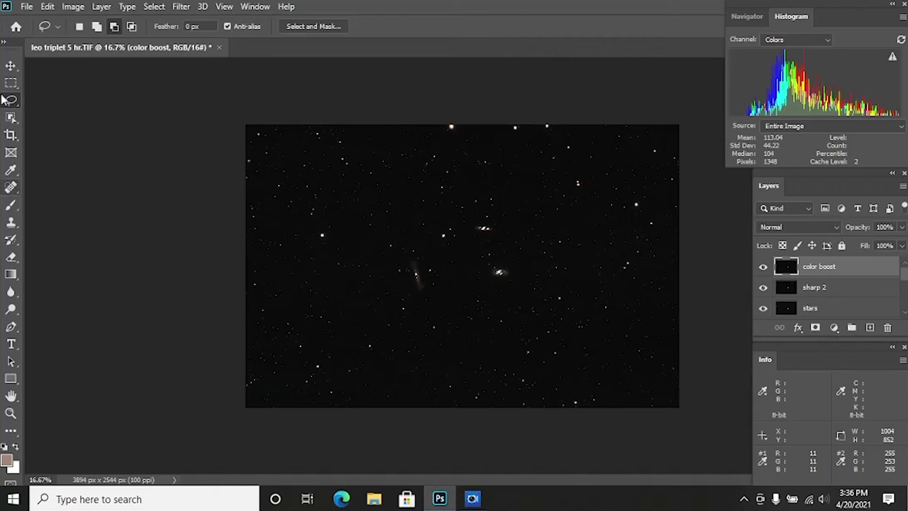
# Zoom to 50% and draw further lasso loops around the galaxies, including the top one
pyautogui.click(11, 413)
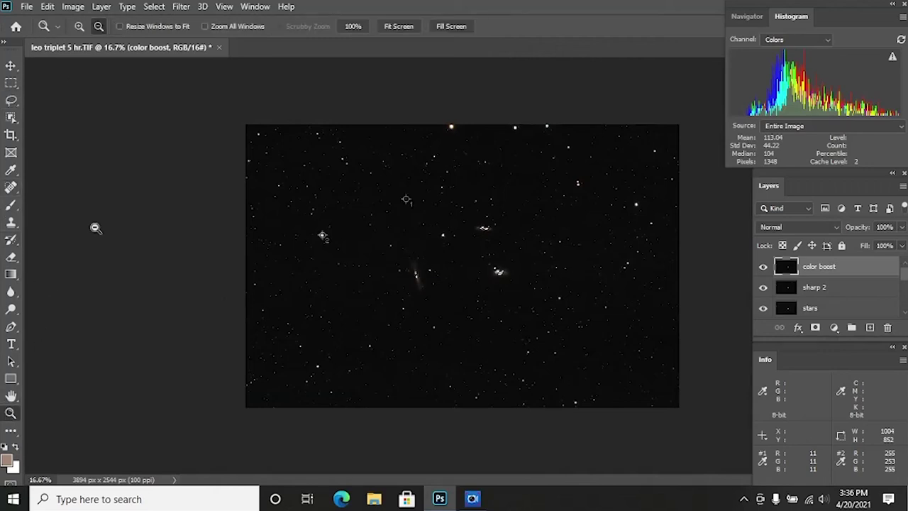
pyautogui.click(434, 290)
pyautogui.click(504, 246)
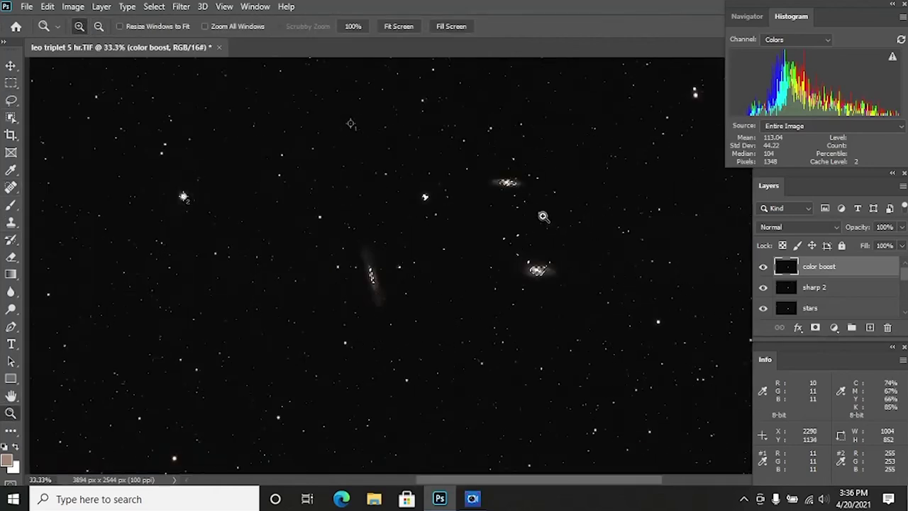
pyautogui.click(544, 209)
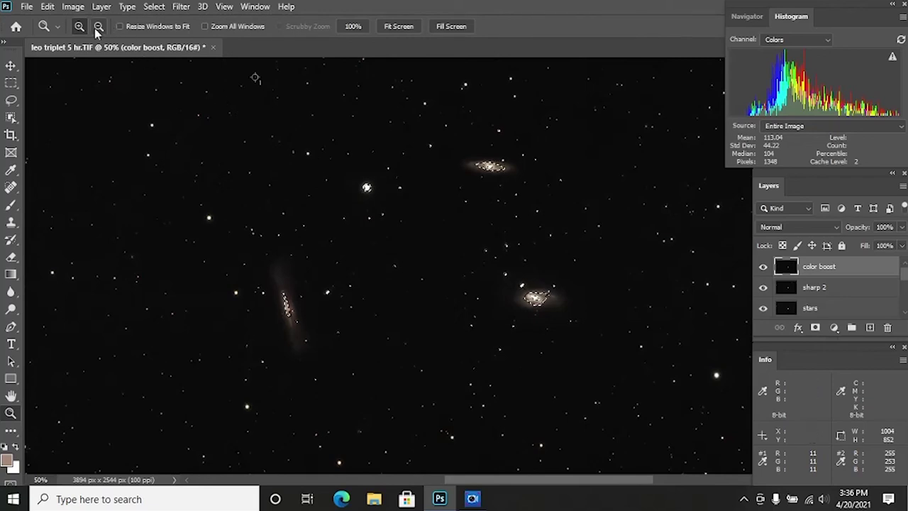
pyautogui.click(11, 100)
pyautogui.moveTo(292, 194)
pyautogui.mouseDown()
pyautogui.moveTo(248, 202)
pyautogui.moveTo(232, 222)
pyautogui.moveTo(252, 245)
pyautogui.mouseUp()
pyautogui.moveTo(301, 263)
pyautogui.mouseDown()
pyautogui.moveTo(473, 202)
pyautogui.moveTo(418, 105)
pyautogui.moveTo(327, 141)
pyautogui.moveTo(300, 202)
pyautogui.mouseUp()
pyautogui.moveTo(315, 237); pyautogui.dragTo(309, 285)
pyautogui.moveTo(315, 322)
pyautogui.mouseDown()
pyautogui.moveTo(342, 381)
pyautogui.moveTo(420, 437)
pyautogui.moveTo(551, 409)
pyautogui.moveTo(606, 354)
pyautogui.moveTo(579, 324)
pyautogui.moveTo(511, 305)
pyautogui.moveTo(499, 287)
pyautogui.moveTo(538, 269)
pyautogui.moveTo(615, 269)
pyautogui.moveTo(637, 190)
pyautogui.moveTo(593, 164)
pyautogui.moveTo(320, 241)
pyautogui.mouseUp()
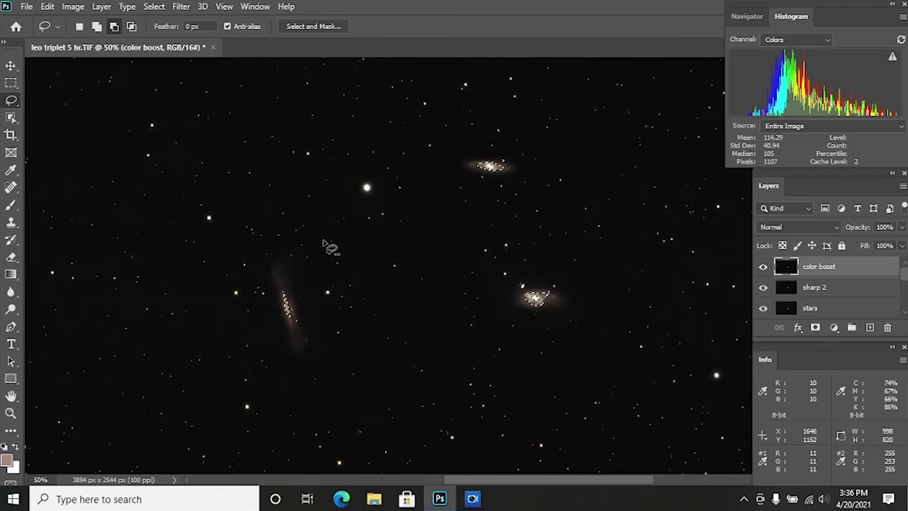
pyautogui.moveTo(290, 380)
pyautogui.mouseDown()
pyautogui.moveTo(266, 287)
pyautogui.moveTo(254, 277)
pyautogui.moveTo(226, 355)
pyautogui.moveTo(255, 386)
pyautogui.moveTo(298, 383)
pyautogui.mouseUp()
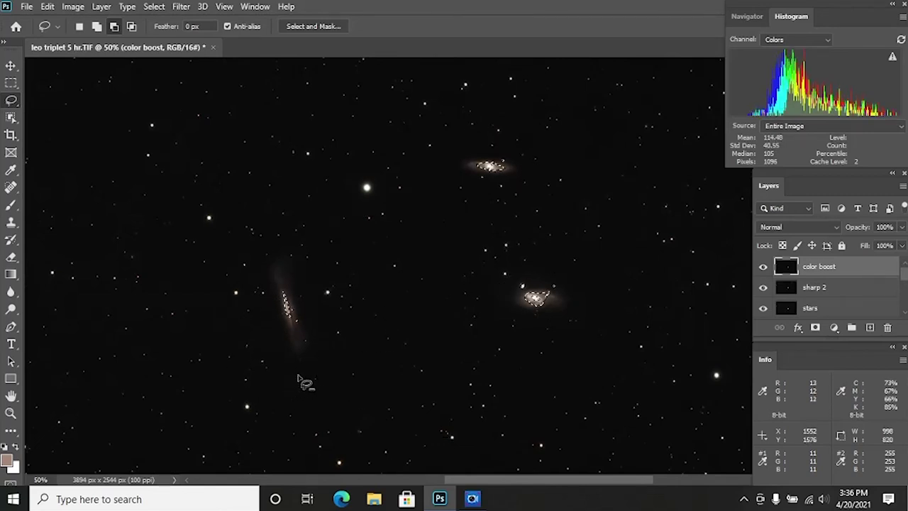
pyautogui.moveTo(515, 144)
pyautogui.mouseDown()
pyautogui.moveTo(446, 135)
pyautogui.moveTo(494, 88)
pyautogui.moveTo(573, 118)
pyautogui.moveTo(539, 146)
pyautogui.mouseUp()
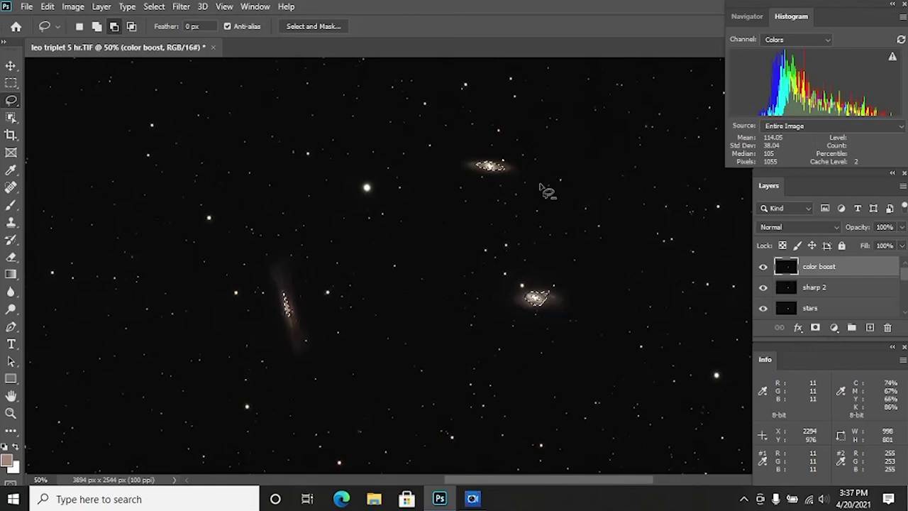
# Refine the galaxy selection in Select and Mask with Smooth 6 and apply it
pyautogui.click(151, 7)
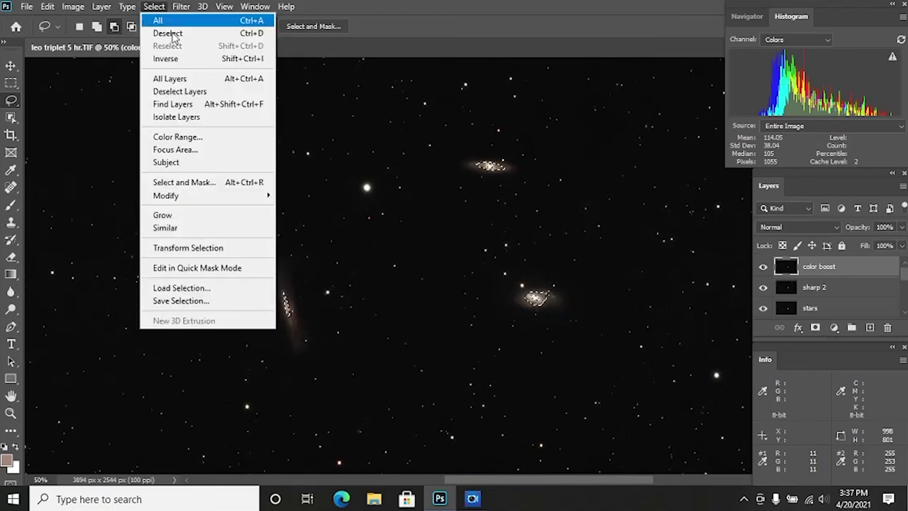
pyautogui.click(190, 182)
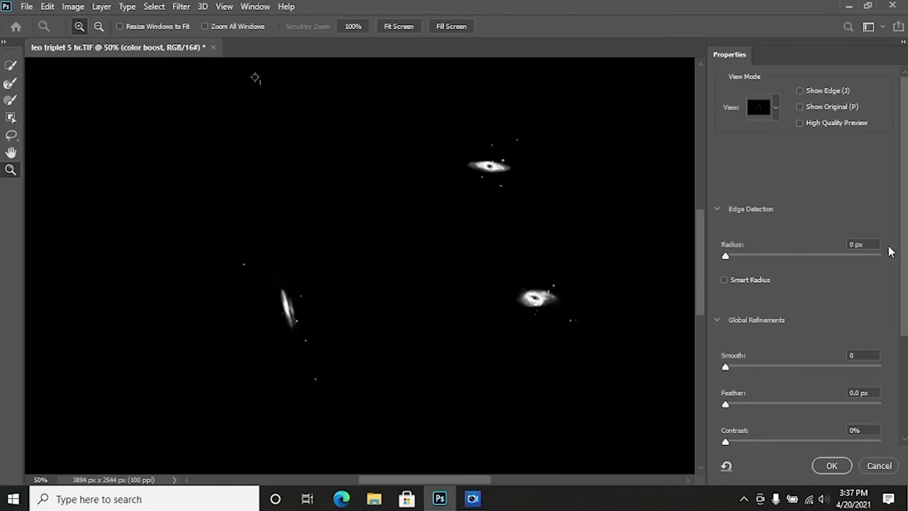
pyautogui.moveTo(731, 366); pyautogui.dragTo(735, 370)
pyautogui.click(831, 466)
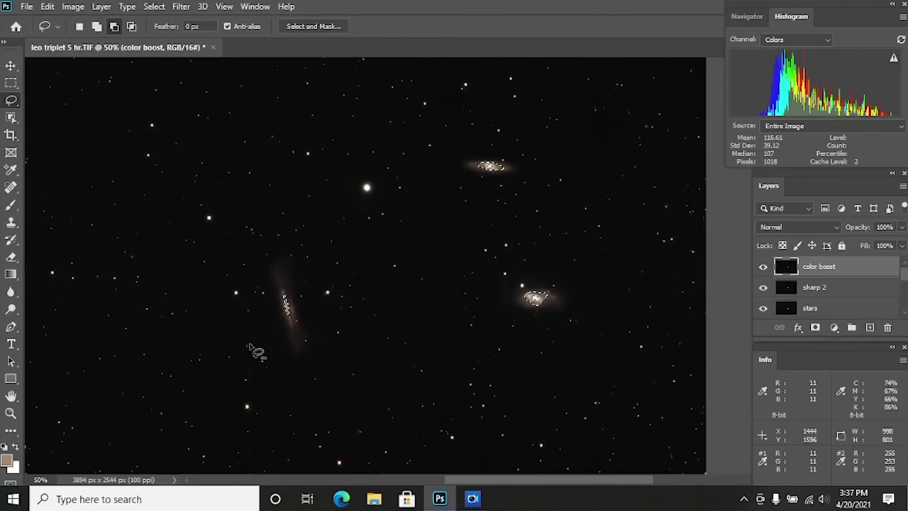
pyautogui.click(11, 413)
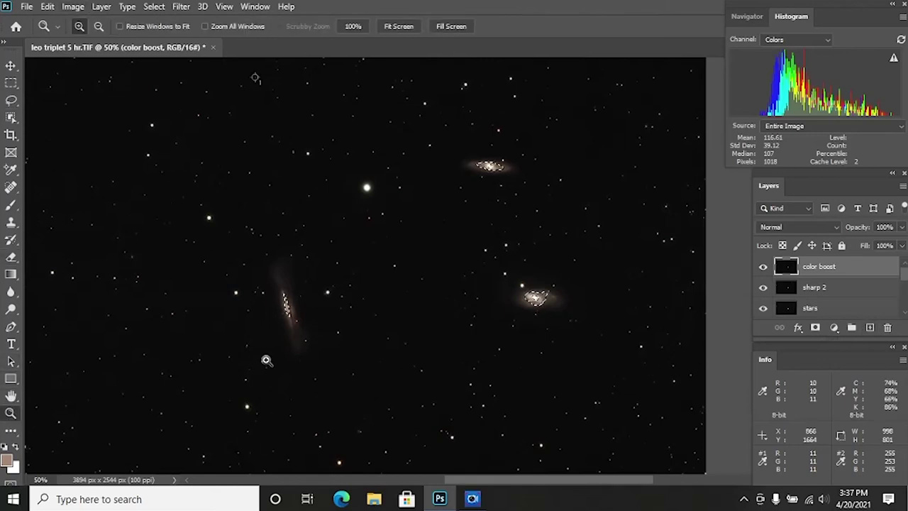
# Zoom to 100% on the galaxies and open the Vibrance adjustment
pyautogui.click(461, 281)
pyautogui.click(477, 269)
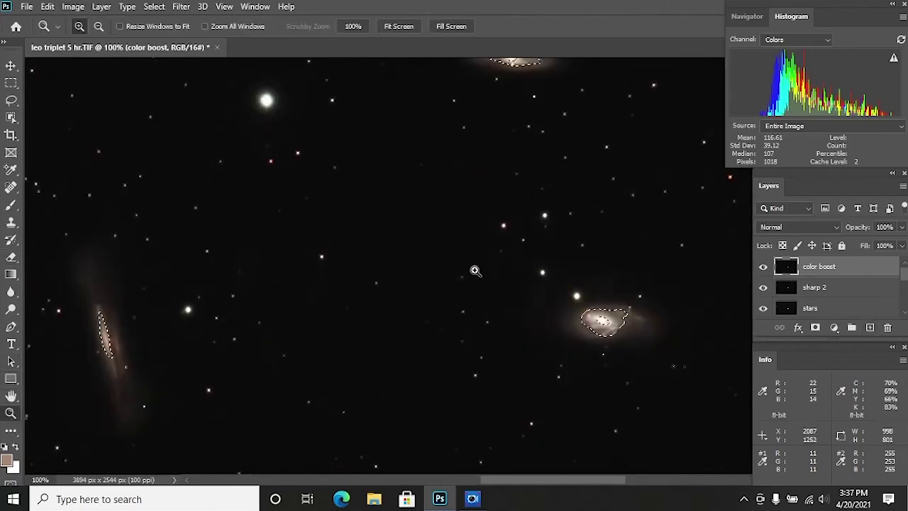
pyautogui.click(151, 8)
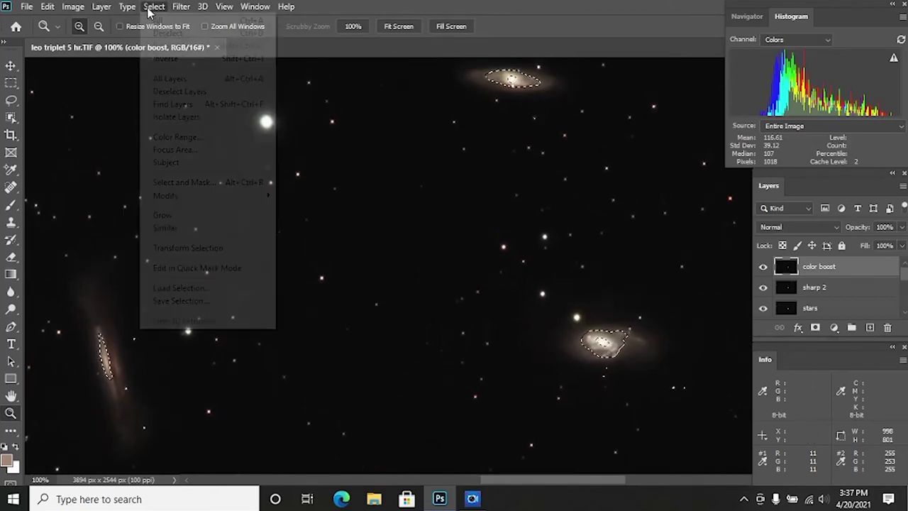
pyautogui.moveTo(50, 7)
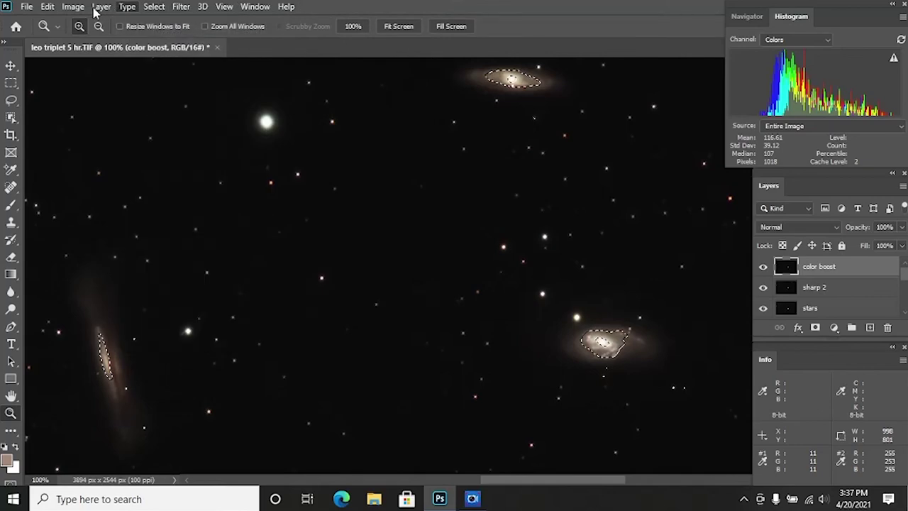
pyautogui.click(72, 6)
pyautogui.moveTo(88, 41)
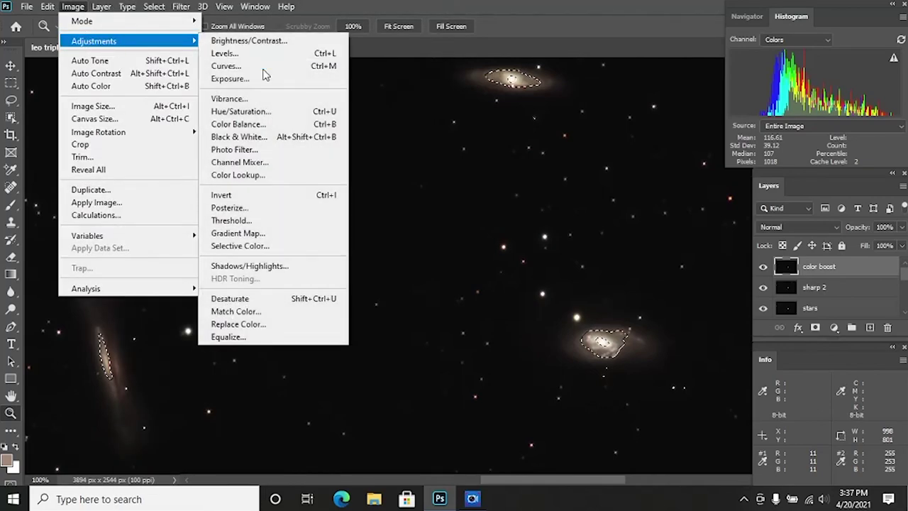
pyautogui.click(260, 101)
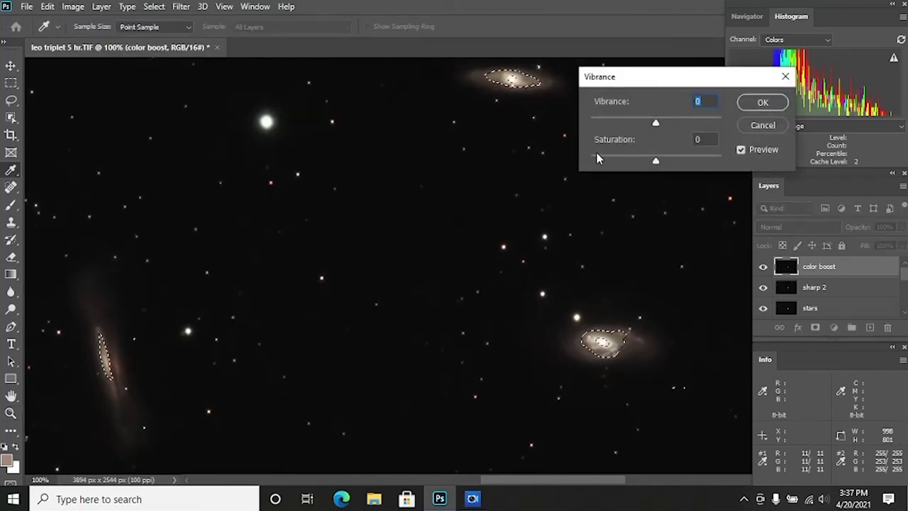
# Set Vibrance to +44 and Saturation to +11 and apply
pyautogui.moveTo(655, 123); pyautogui.dragTo(679, 126)
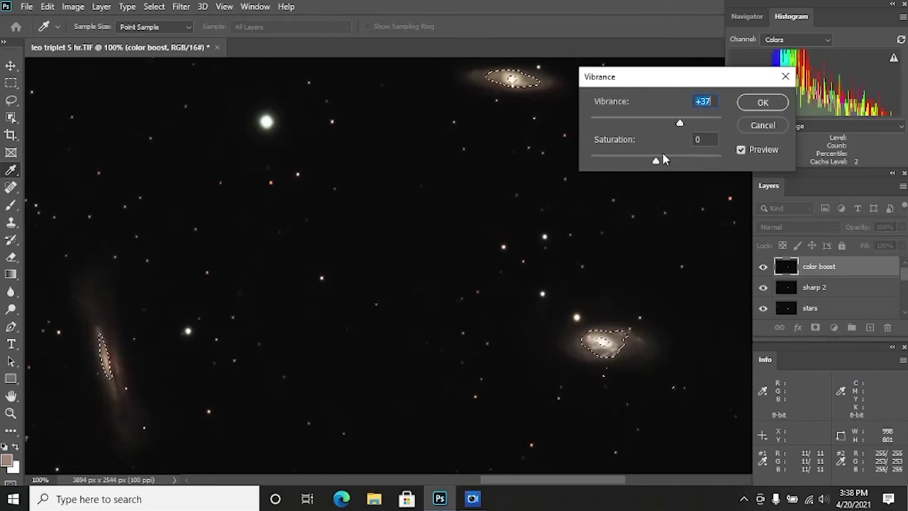
pyautogui.moveTo(661, 162); pyautogui.dragTo(662, 162)
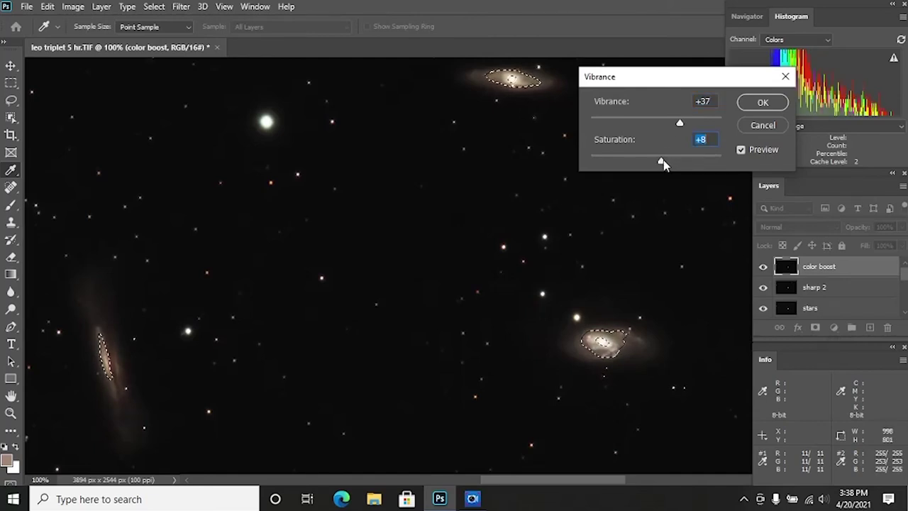
pyautogui.moveTo(661, 164); pyautogui.dragTo(663, 164)
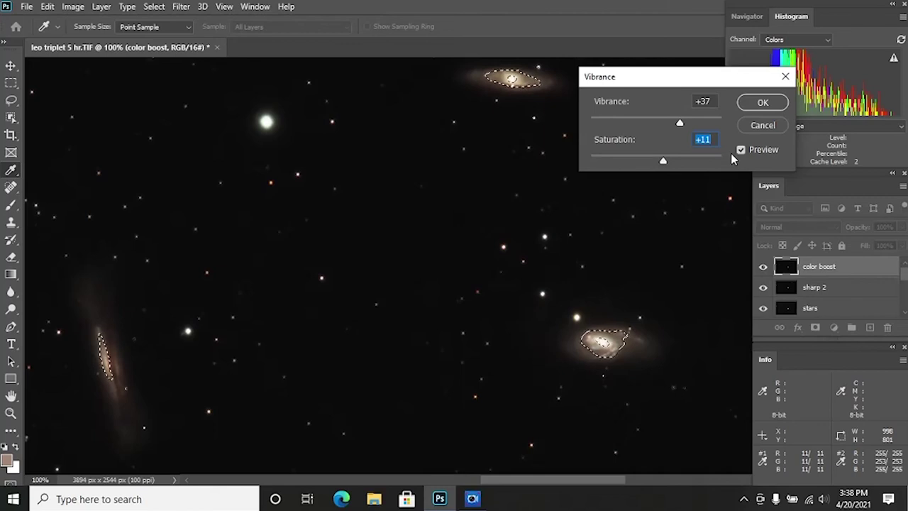
pyautogui.moveTo(680, 123); pyautogui.dragTo(684, 125)
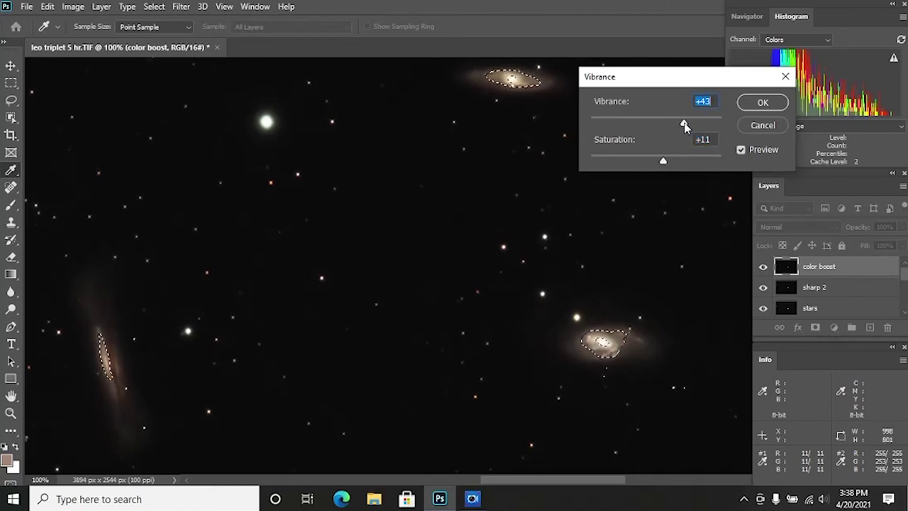
pyautogui.moveTo(685, 126); pyautogui.dragTo(686, 125)
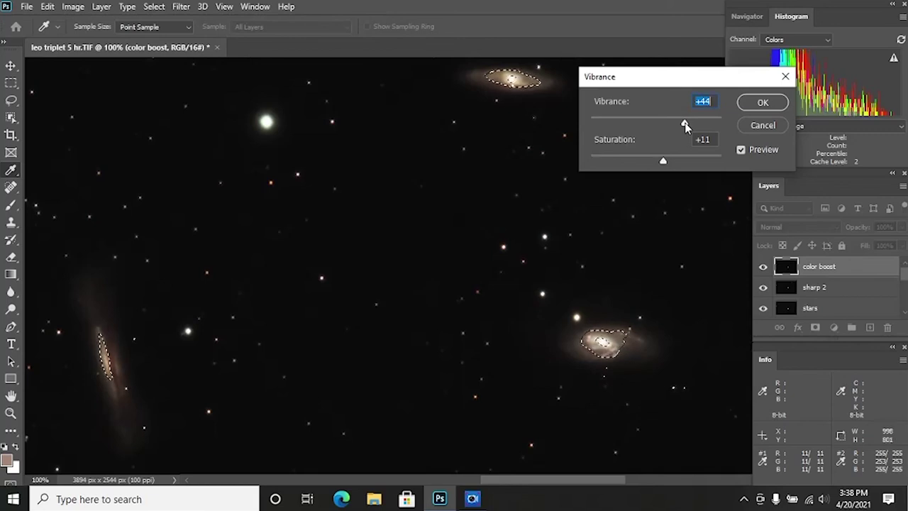
pyautogui.click(745, 105)
# Clear the active selection around the galaxies
pyautogui.press('z')
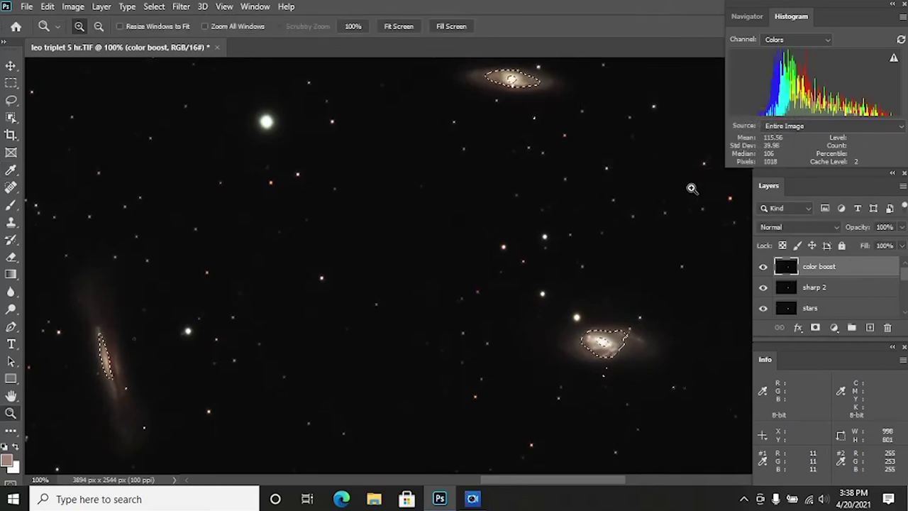
pyautogui.click(11, 84)
pyautogui.click(263, 259)
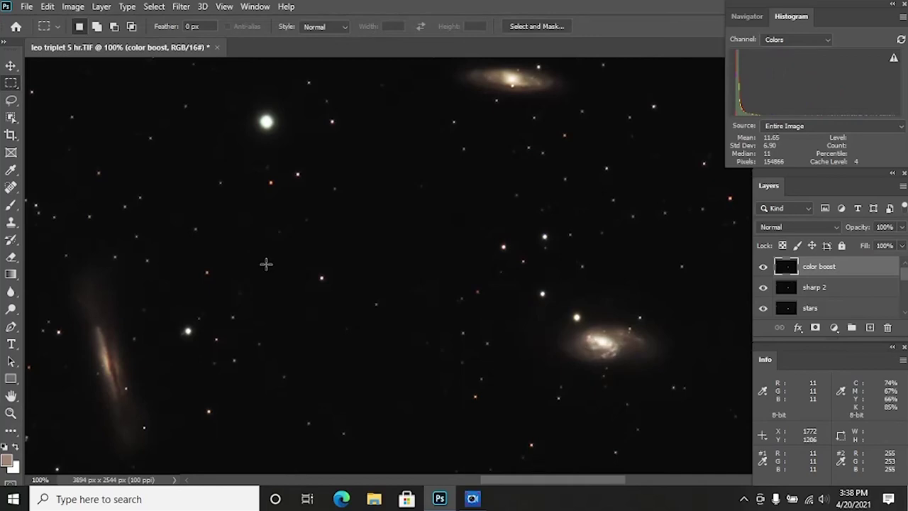
pyautogui.scroll(3, 498, 291)
pyautogui.scroll(-1, 499, 293)
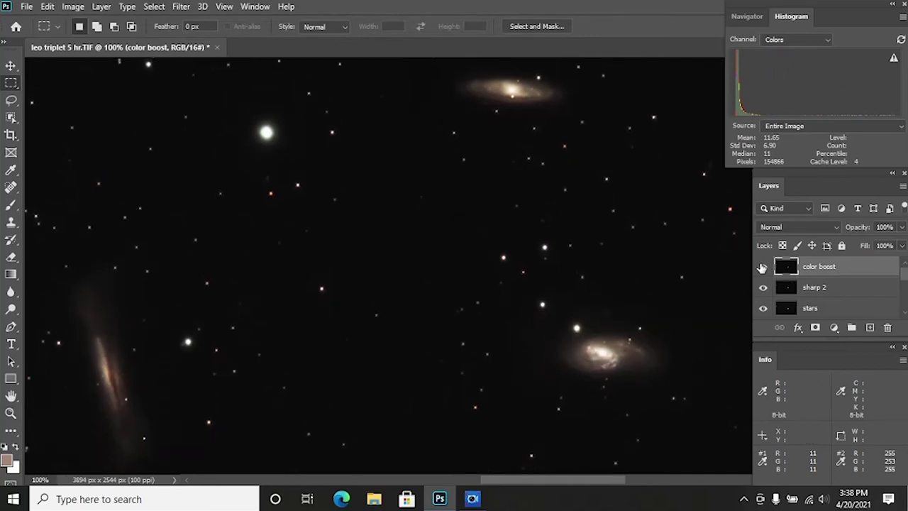
# Zoom in on the lower-right galaxy, toggling the color boost layer off and on to compare
pyautogui.click(764, 267)
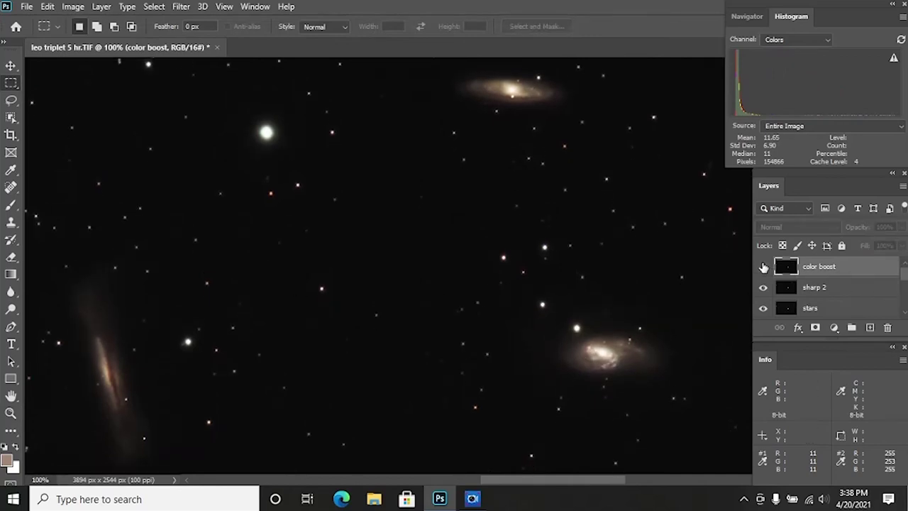
pyautogui.click(764, 267)
pyautogui.click(764, 267)
pyautogui.press('z')
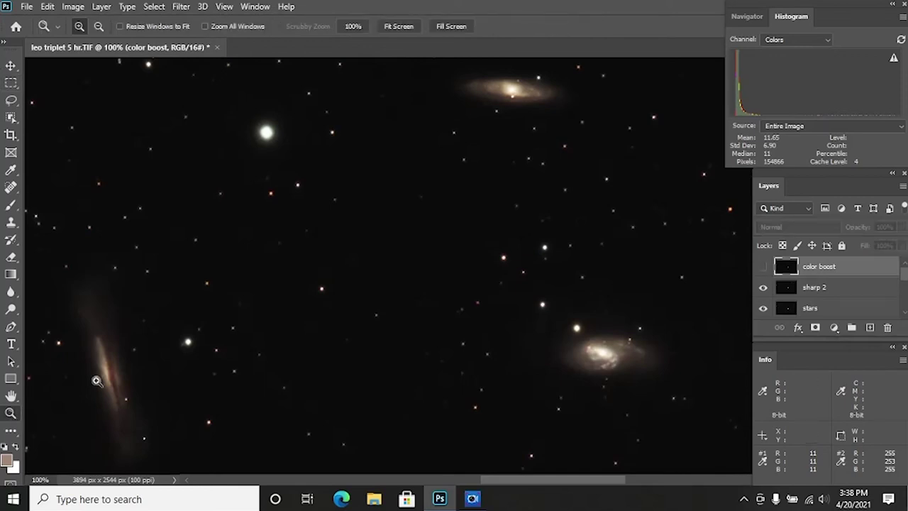
pyautogui.click(615, 351)
pyautogui.click(629, 354)
pyautogui.click(763, 267)
pyautogui.click(763, 267)
pyautogui.click(763, 266)
pyautogui.click(763, 267)
pyautogui.click(763, 267)
# Zoom out to see all three galaxies, stepping through 100%, 50%, 33.3% and back to 66.7%
pyautogui.click(99, 26)
pyautogui.click(335, 229)
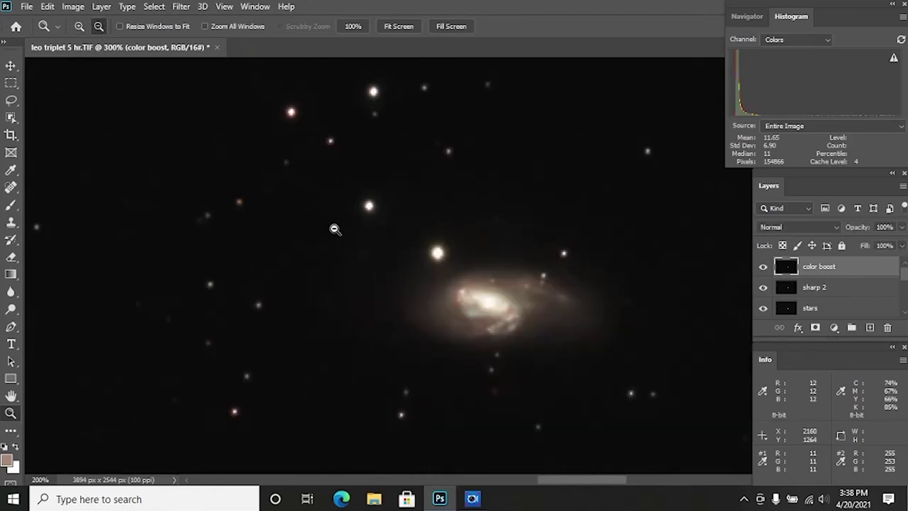
pyautogui.click(335, 229)
pyautogui.moveTo(532, 480); pyautogui.dragTo(500, 481)
pyautogui.click(485, 256)
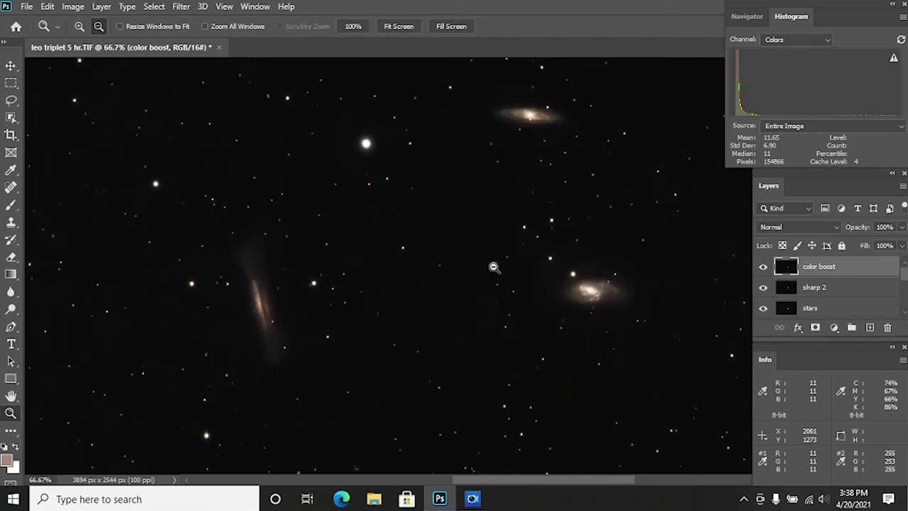
pyautogui.click(494, 268)
pyautogui.scroll(1, 584, 357)
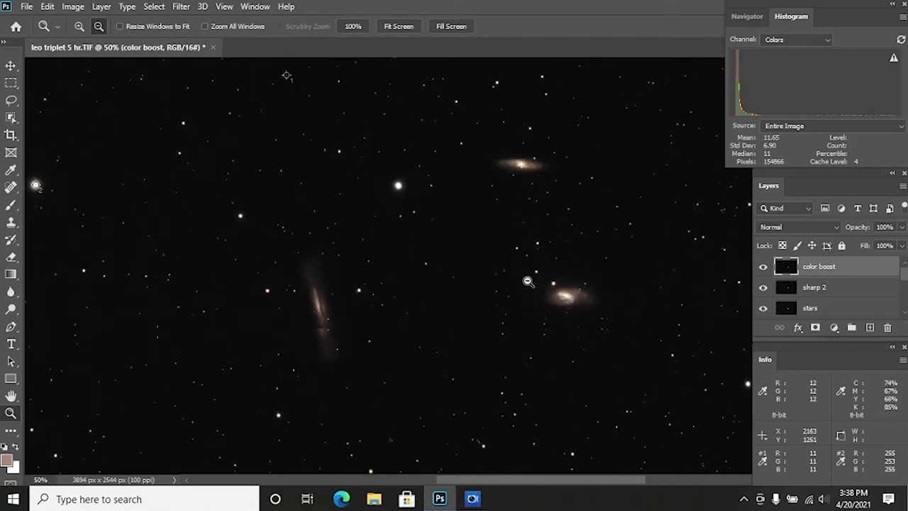
pyautogui.click(552, 268)
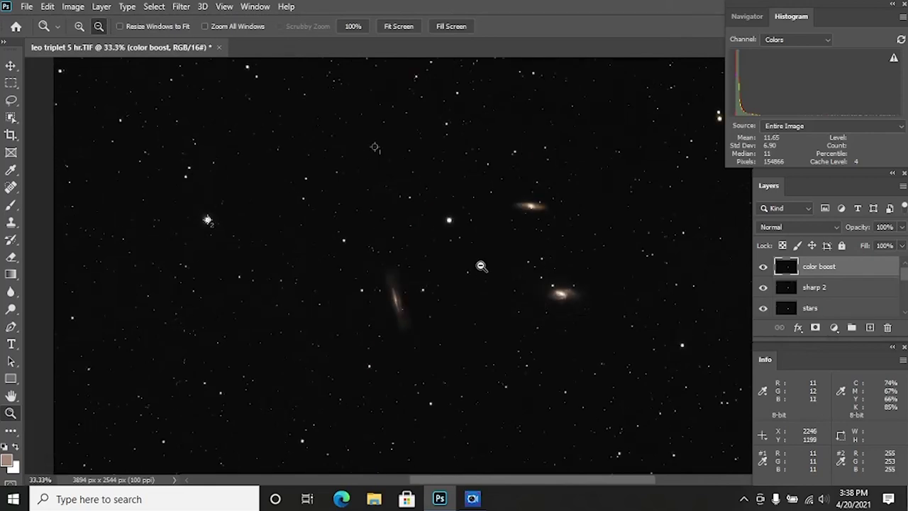
pyautogui.click(620, 266)
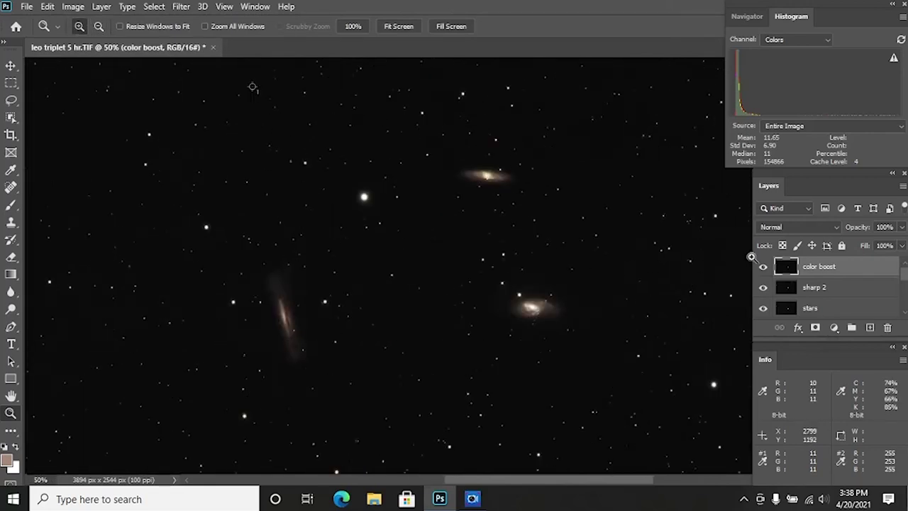
pyautogui.click(401, 261)
pyautogui.scroll(-2, 669, 284)
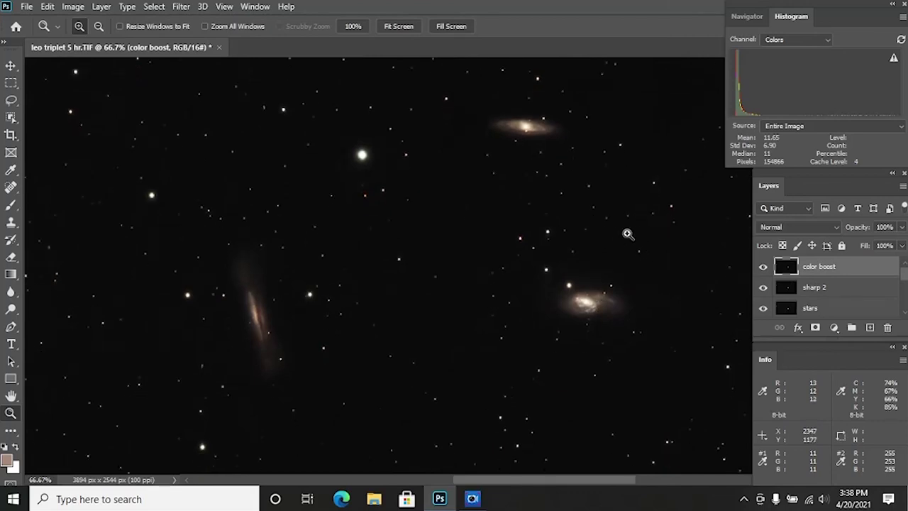
pyautogui.scroll(1, 620, 256)
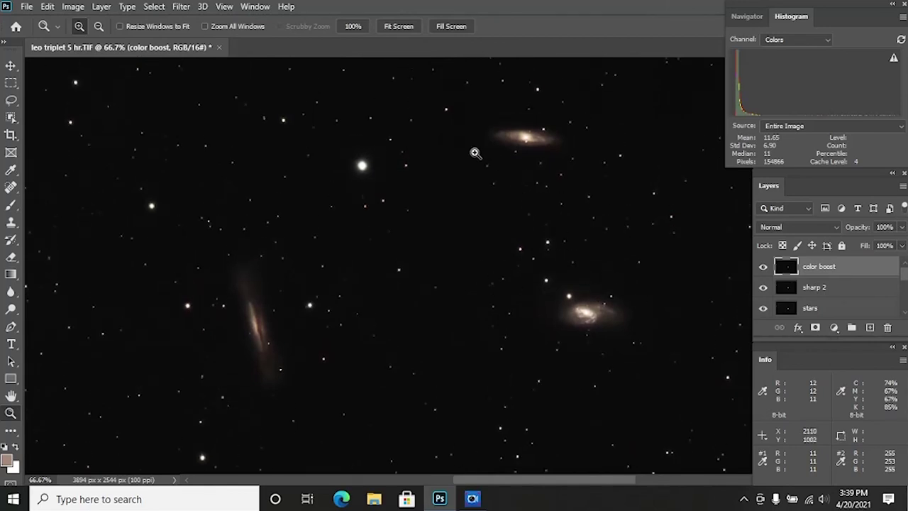
# Zoom to 100% and then closer on the edge-on galaxy at lower left
pyautogui.click(260, 198)
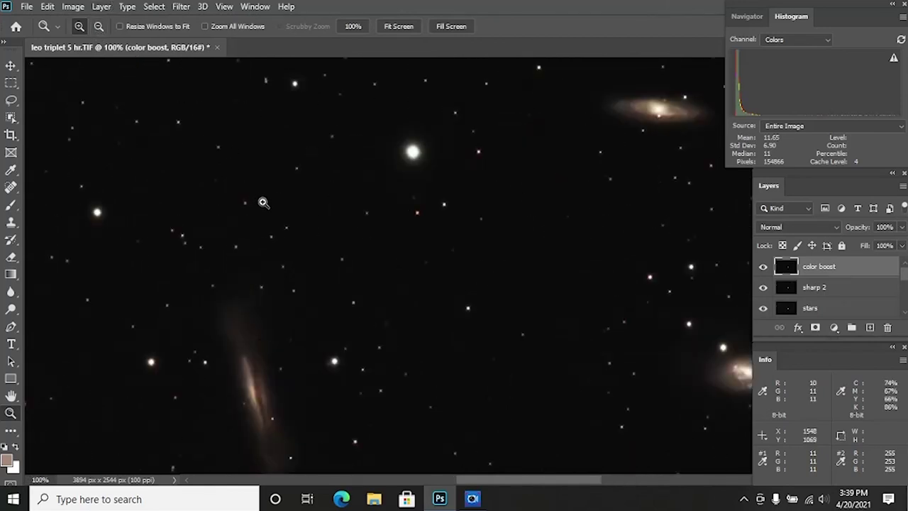
pyautogui.scroll(-2, 402, 309)
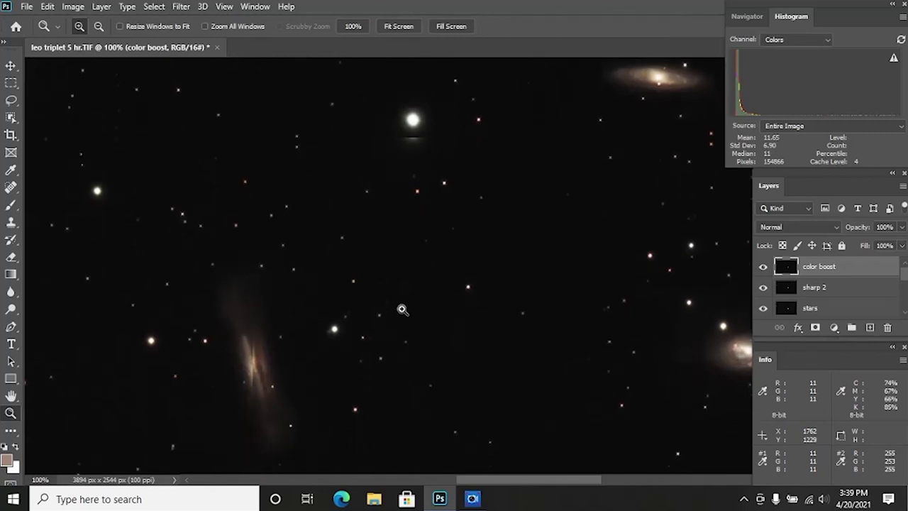
pyautogui.click(298, 322)
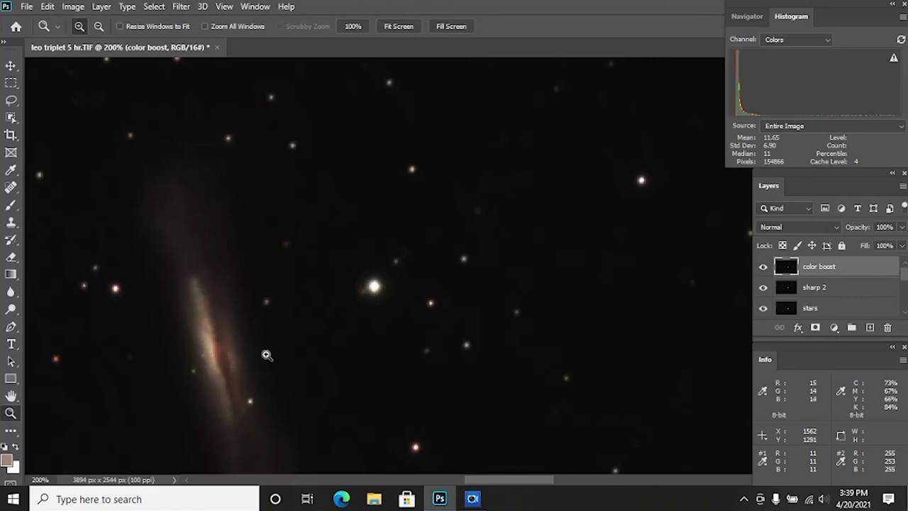
pyautogui.click(10, 396)
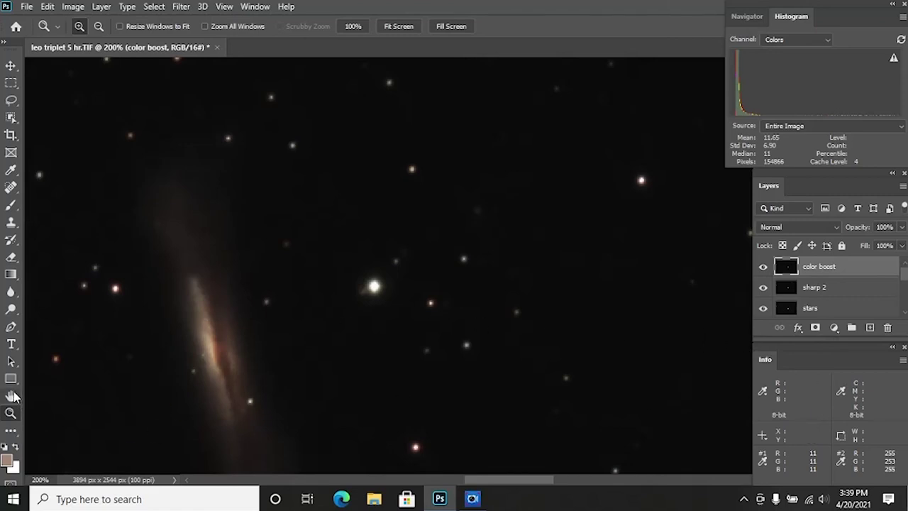
# Pan across the star field to the spiral galaxy and the galaxy near the top
pyautogui.moveTo(521, 300); pyautogui.dragTo(151, 348)
pyautogui.moveTo(658, 289); pyautogui.dragTo(447, 310)
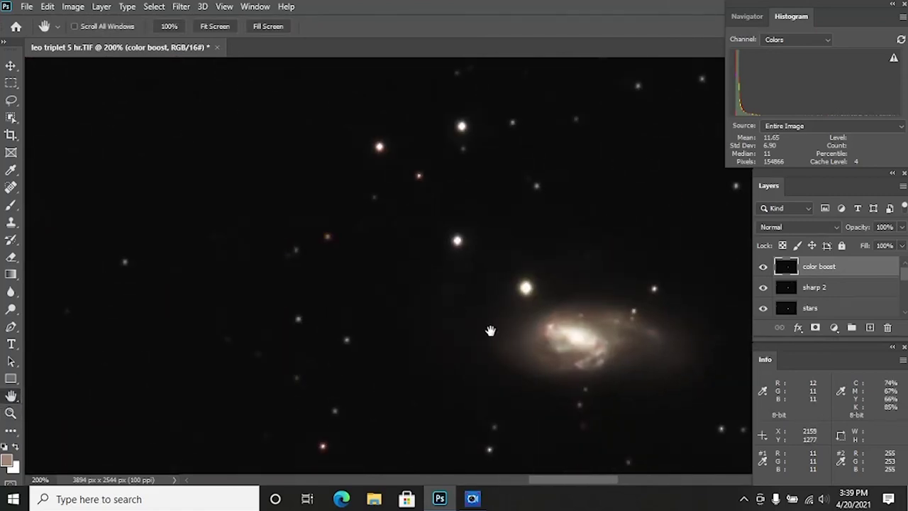
pyautogui.moveTo(461, 127); pyautogui.dragTo(499, 243)
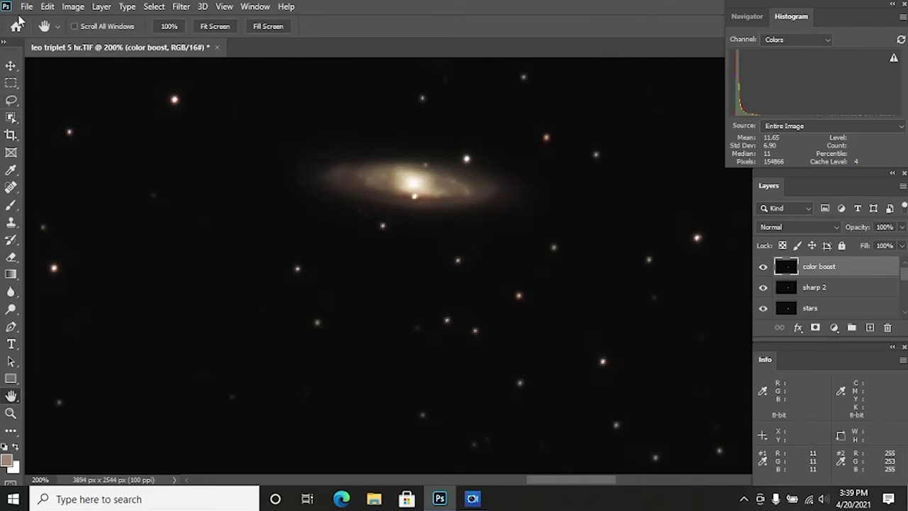
# Zoom out step by step past 25% until the whole image fits the window
pyautogui.click(10, 413)
pyautogui.click(100, 27)
pyautogui.click(391, 240)
pyautogui.click(388, 246)
pyautogui.click(387, 246)
pyautogui.click(389, 248)
pyautogui.click(388, 248)
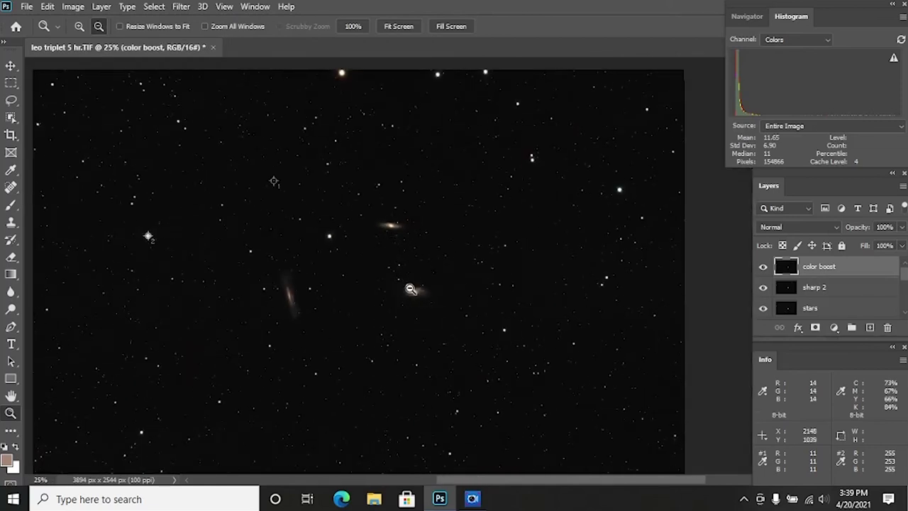
pyautogui.moveTo(499, 481)
pyautogui.mouseDown()
pyautogui.moveTo(492, 473)
pyautogui.moveTo(498, 485)
pyautogui.mouseUp()
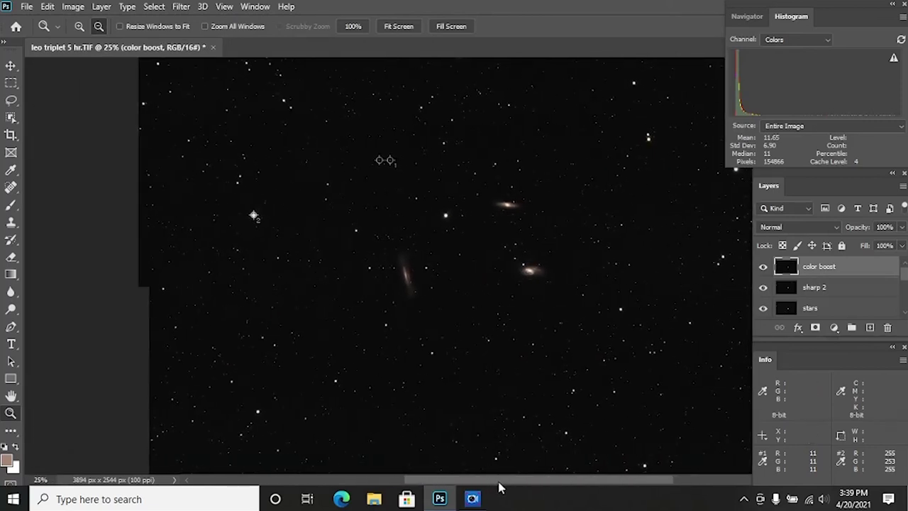
pyautogui.click(486, 323)
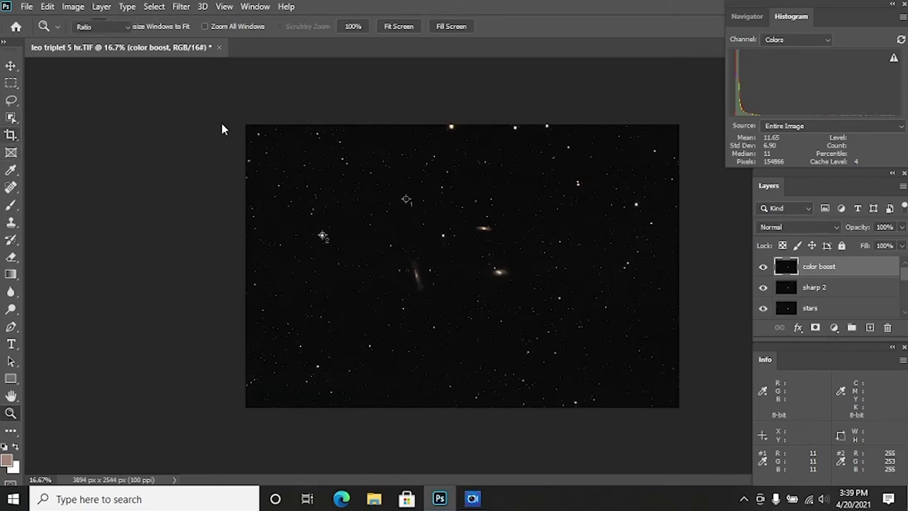
# Drag the crop's top-left corner inward, reposition the image, and commit the 3594 × 2268 px crop
pyautogui.click(11, 135)
pyautogui.moveTo(246, 126); pyautogui.dragTo(265, 143)
pyautogui.moveTo(444, 247); pyautogui.dragTo(456, 266)
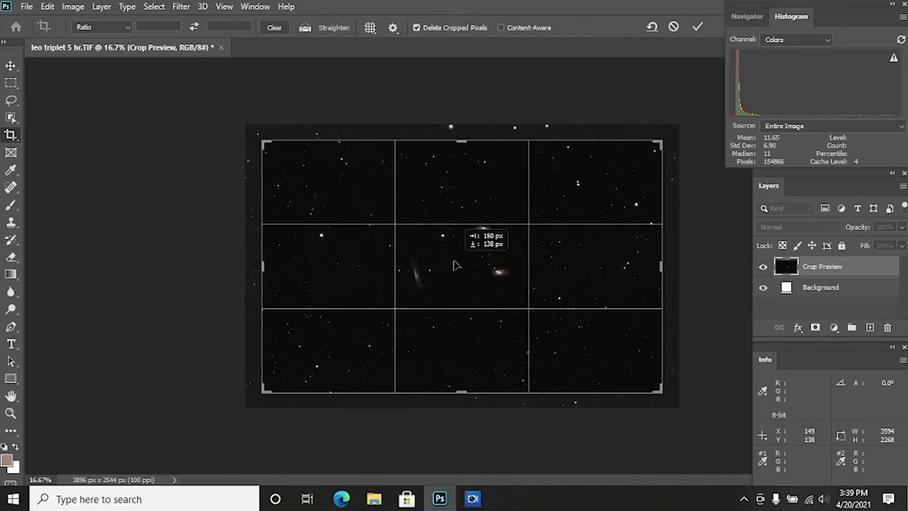
pyautogui.press('Return')
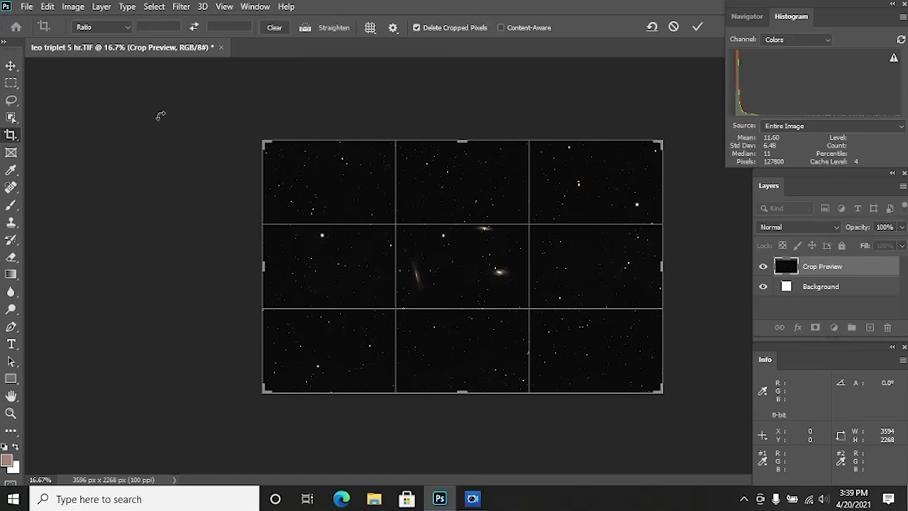
pyautogui.click(11, 396)
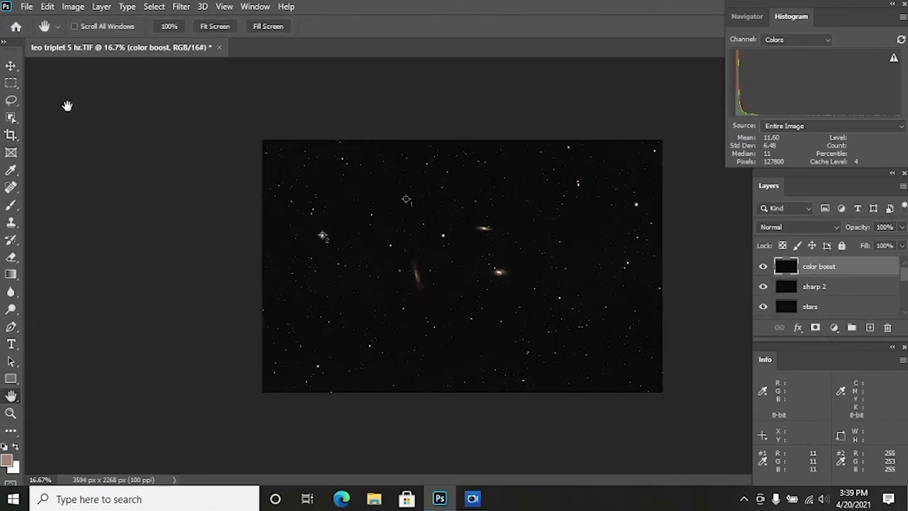
# Zoom the cropped image in from 16.7% through 25% and 33.3% to 50%
pyautogui.click(10, 413)
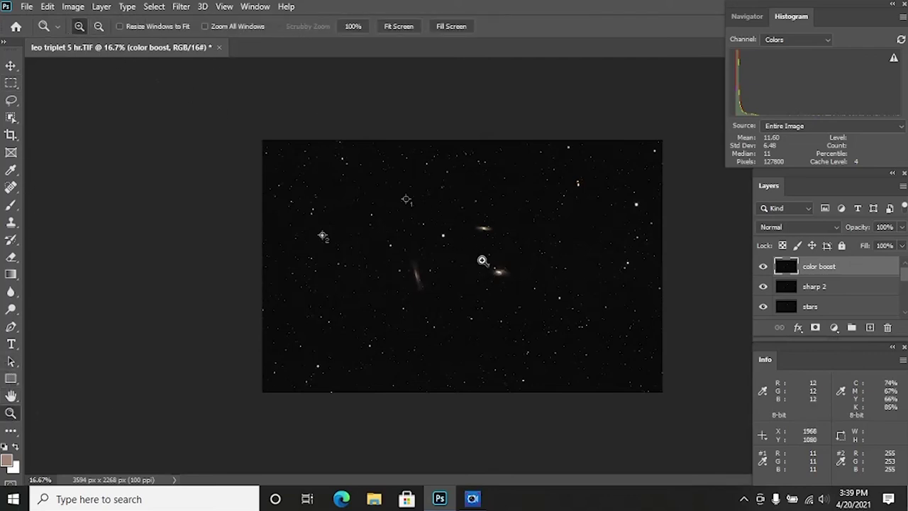
pyautogui.click(482, 261)
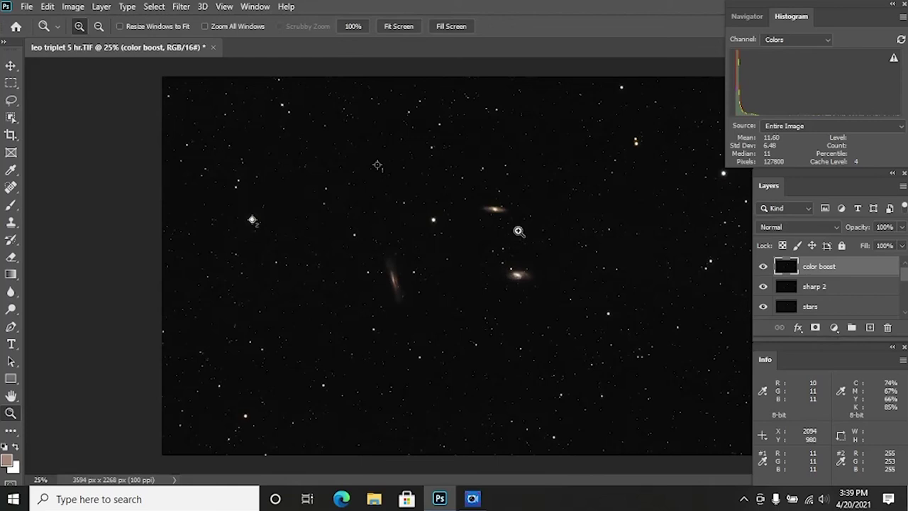
pyautogui.click(521, 228)
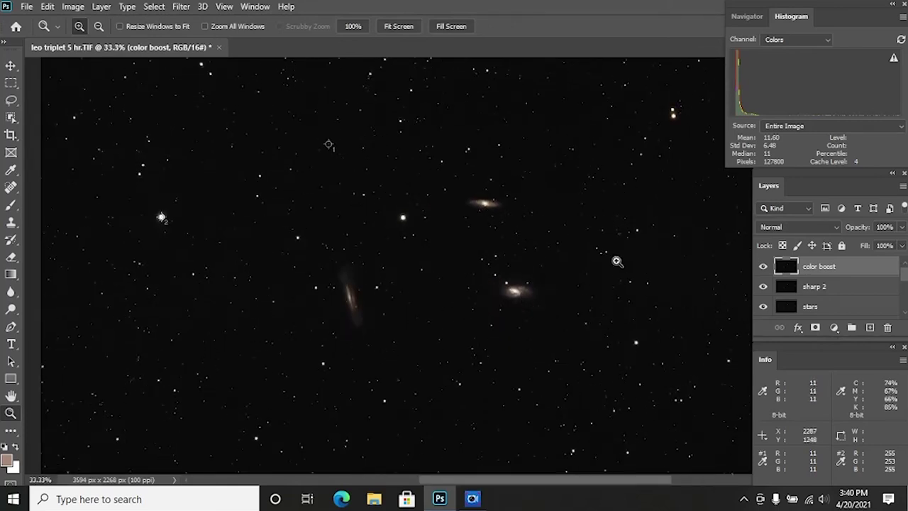
pyautogui.click(445, 270)
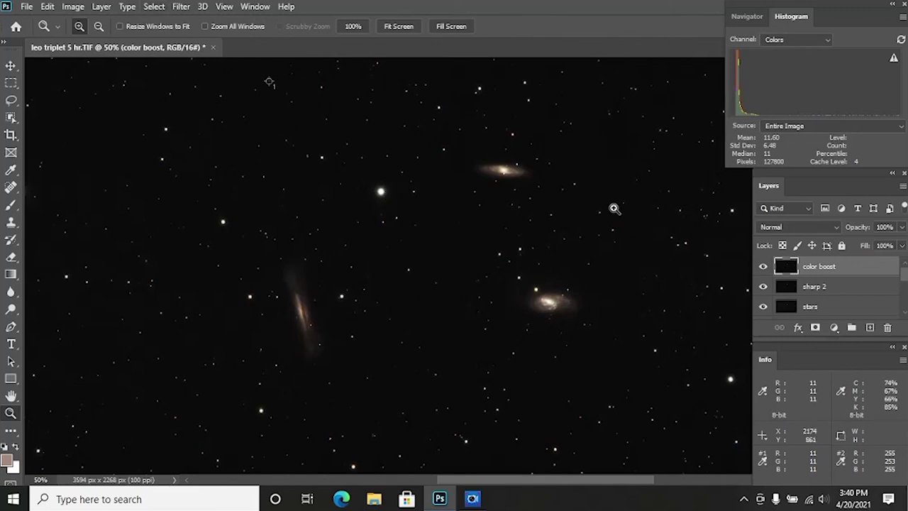
pyautogui.click(27, 7)
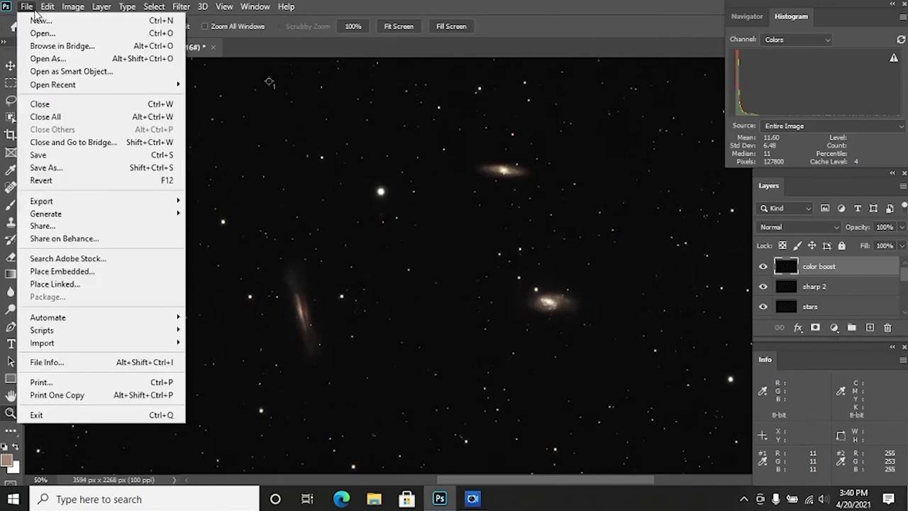
# Open the Export As dialog from File > Export
pyautogui.moveTo(56, 201)
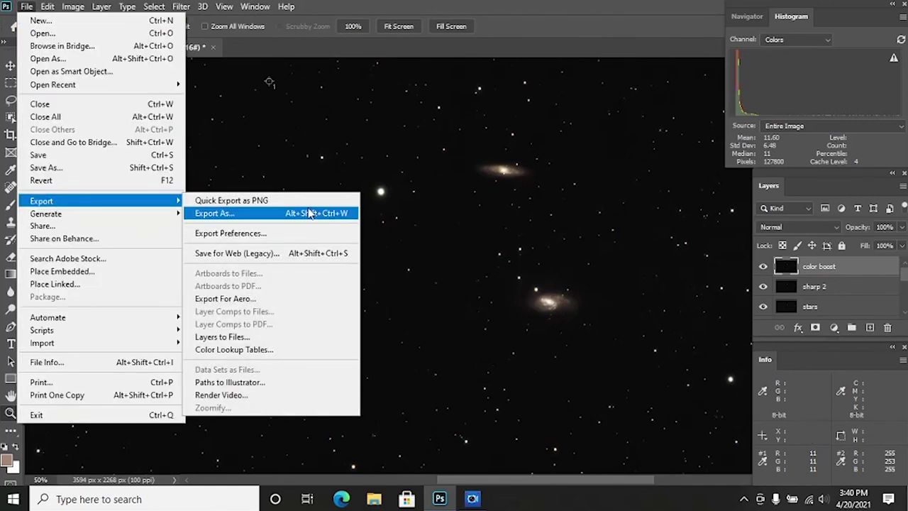
pyautogui.click(309, 213)
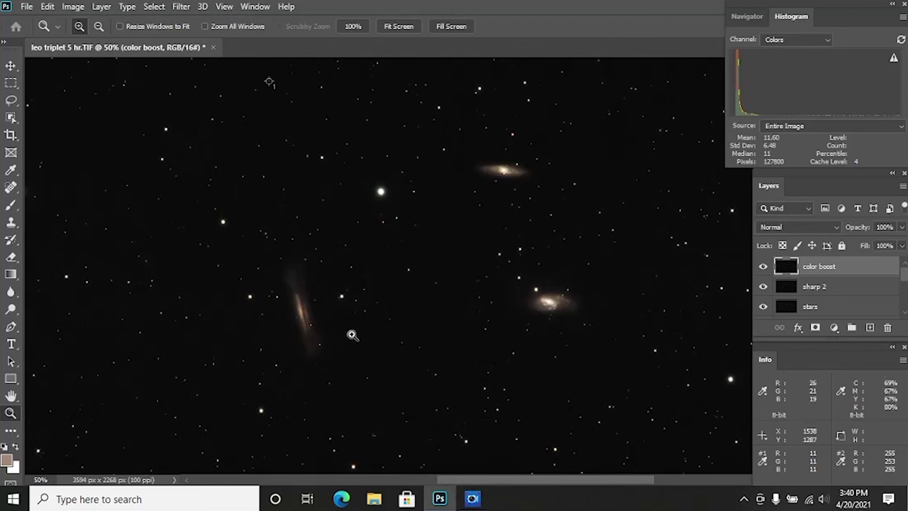
# Export a 100%-quality JPG named 'leo triplet 5 hr' to the Desktop
pyautogui.hotkey('ctrl', 'alt', 'shift', 'w')
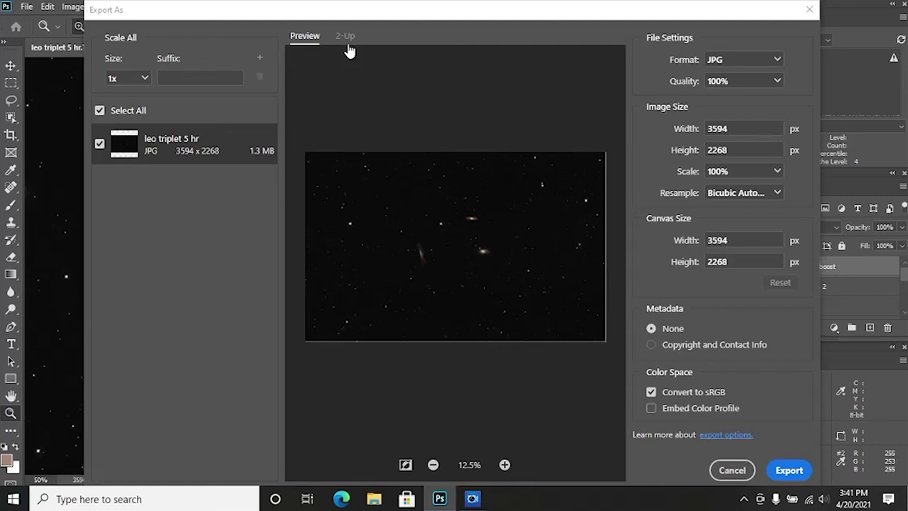
pyautogui.click(785, 471)
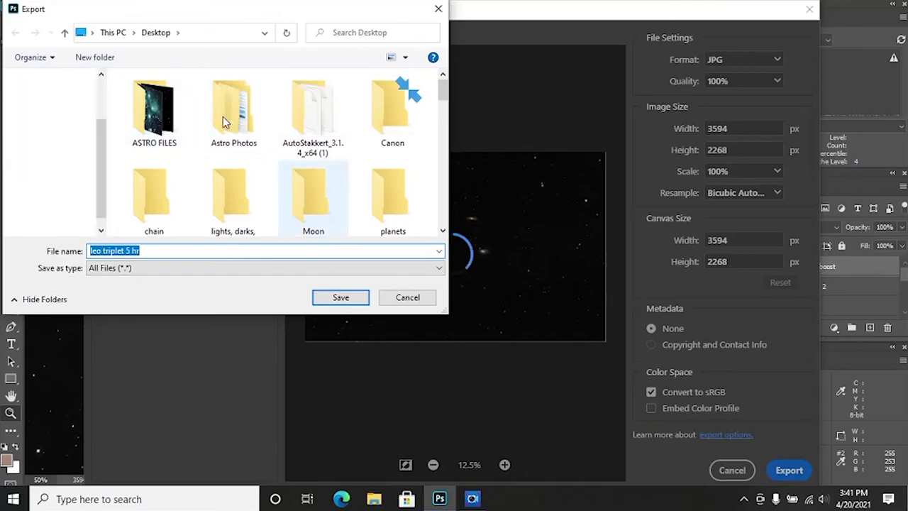
pyautogui.click(341, 298)
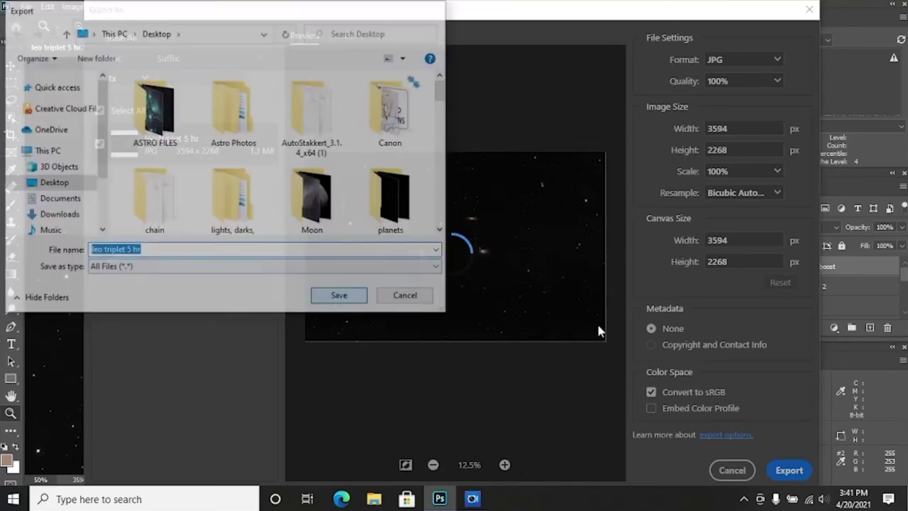